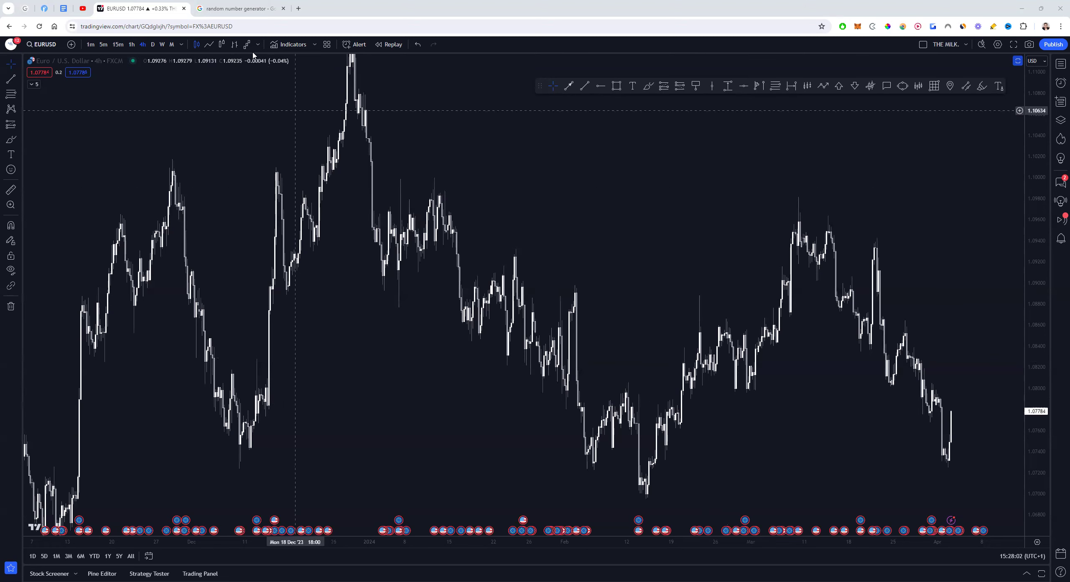
Step: Return to the EURUSD chart and pan to reveal empty space right of the latest candles
key(ctrl+Tab)
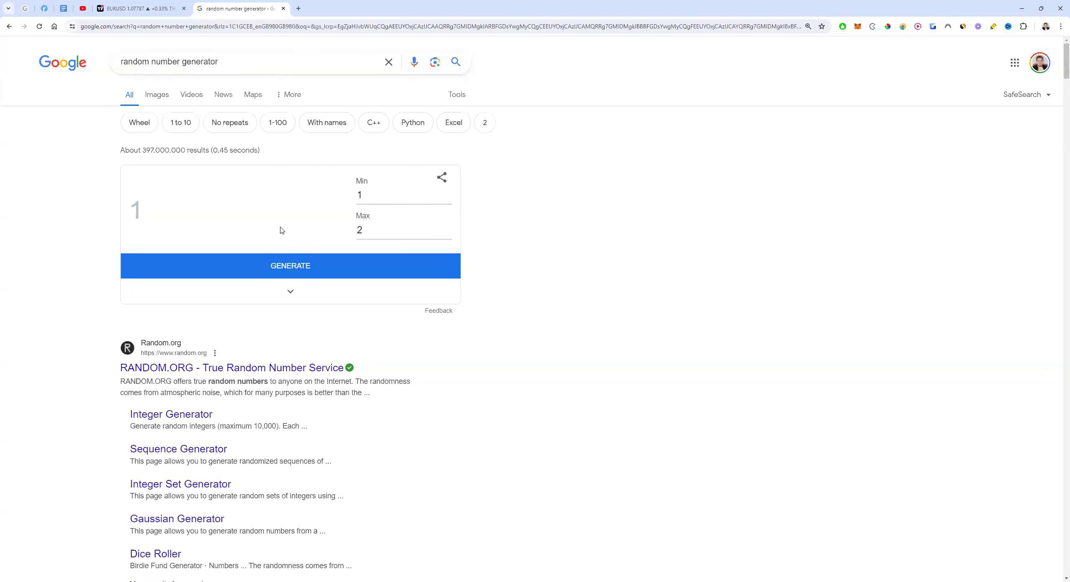
click(138, 8)
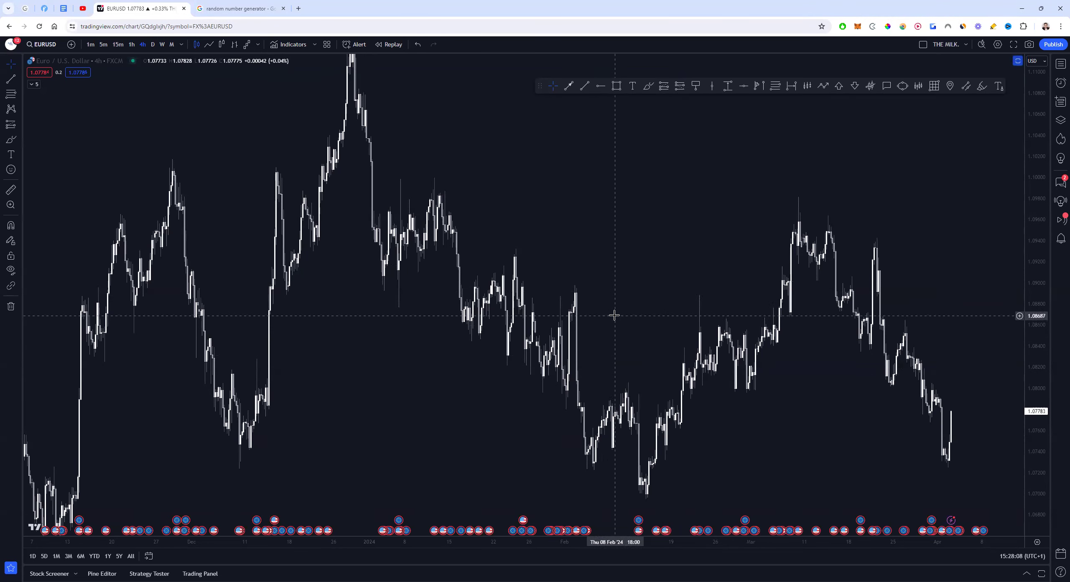
drag(685, 210, 343, 338)
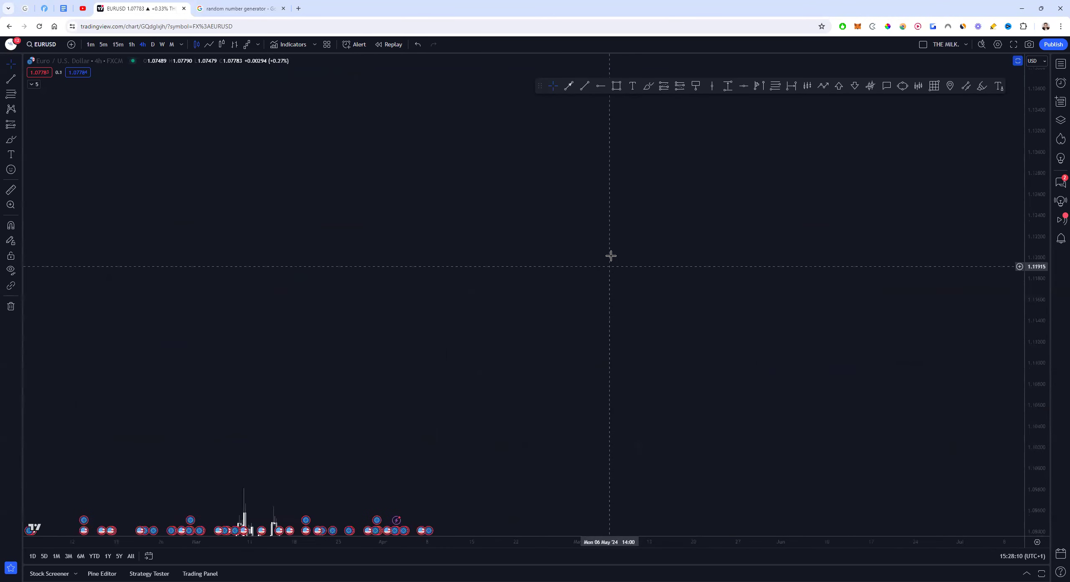
Step: Place a trial 'Grid' text label in the empty chart area
click(633, 86)
click(512, 206)
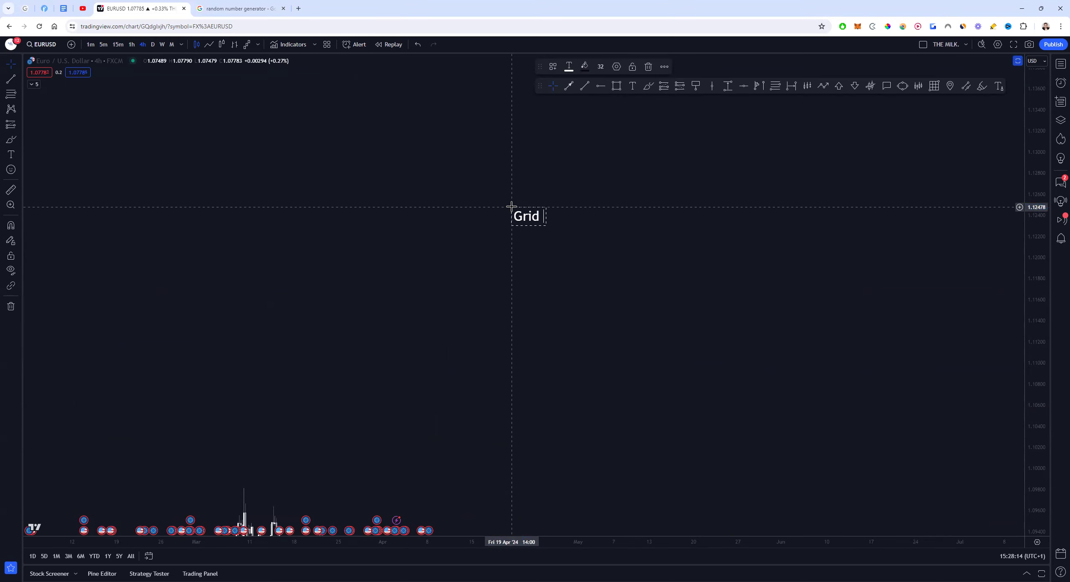
click(609, 257)
Step: Draw four trial yellow brush strokes beside the label, then undo the strokes and label
click(647, 85)
drag(631, 277, 811, 288)
drag(674, 222, 794, 228)
drag(669, 161, 784, 163)
drag(658, 105, 764, 110)
click(11, 63)
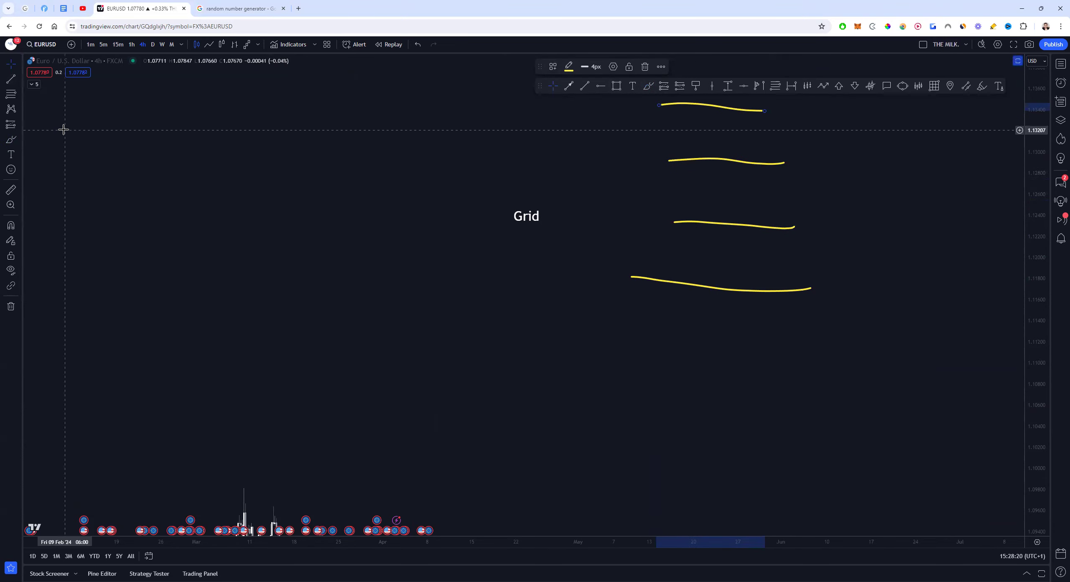
key(ctrl+z)
key(ctrl+z)
key(ctrl+z)
key(ctrl+z)
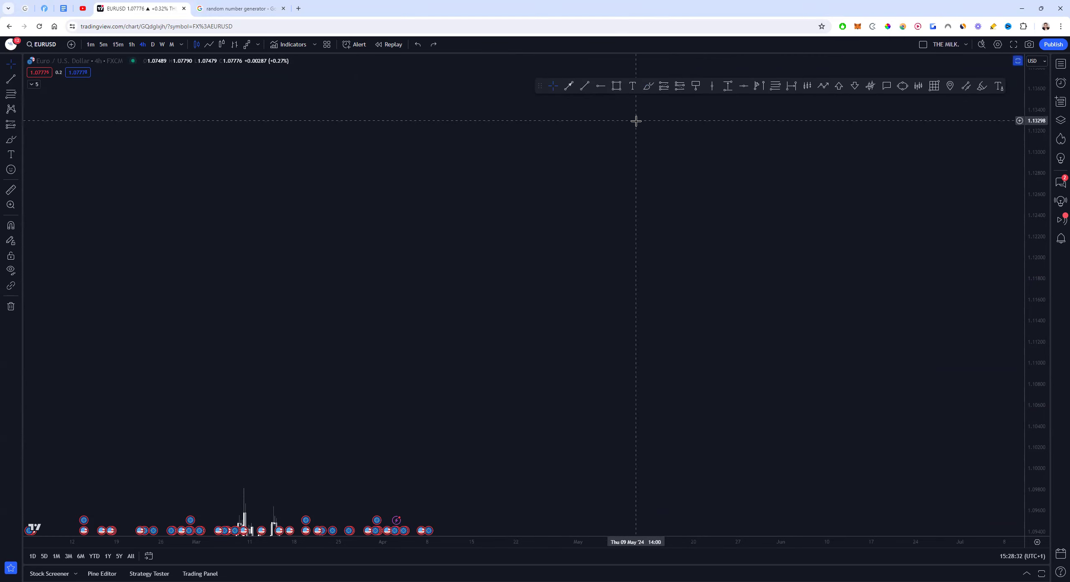
Step: Zoom and pan the chart to bring the Dec 2022 candles into view
scroll(660, 154, down, 5)
click(12, 64)
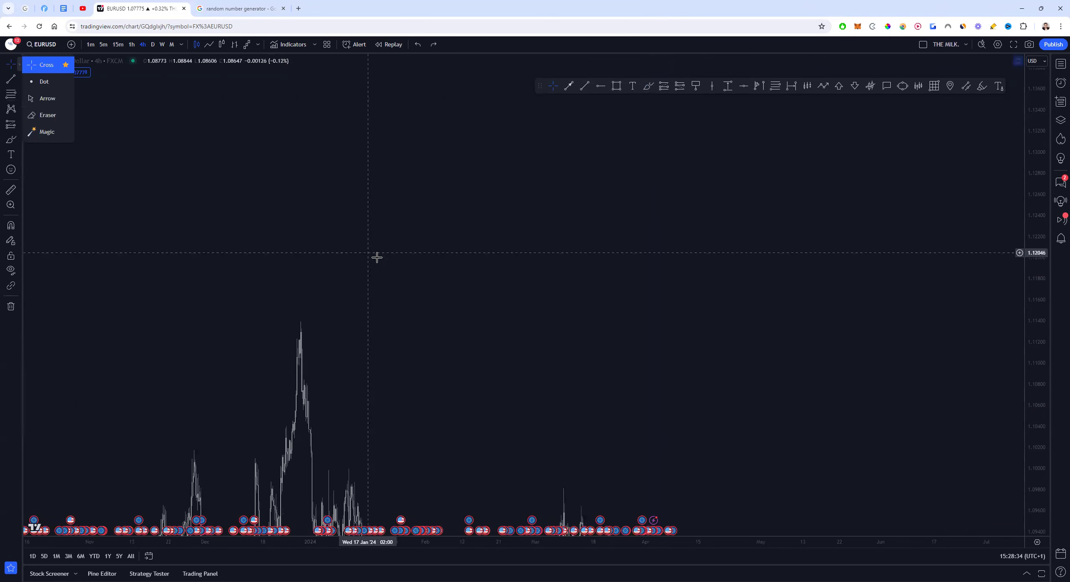
drag(409, 233, 498, 91)
scroll(792, 348, down, 10)
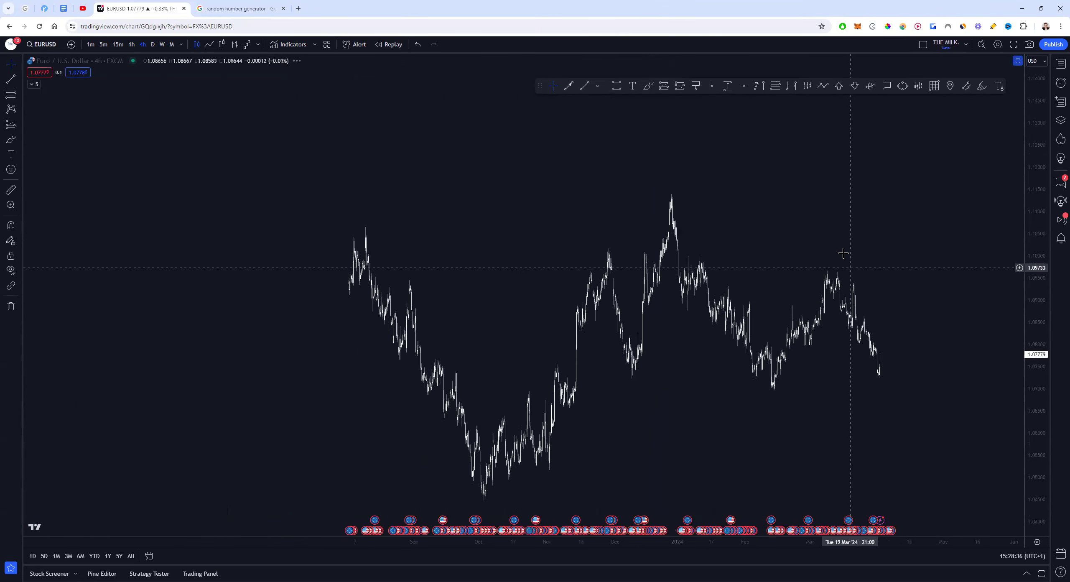
drag(880, 205, 779, 208)
scroll(779, 207, up, 3)
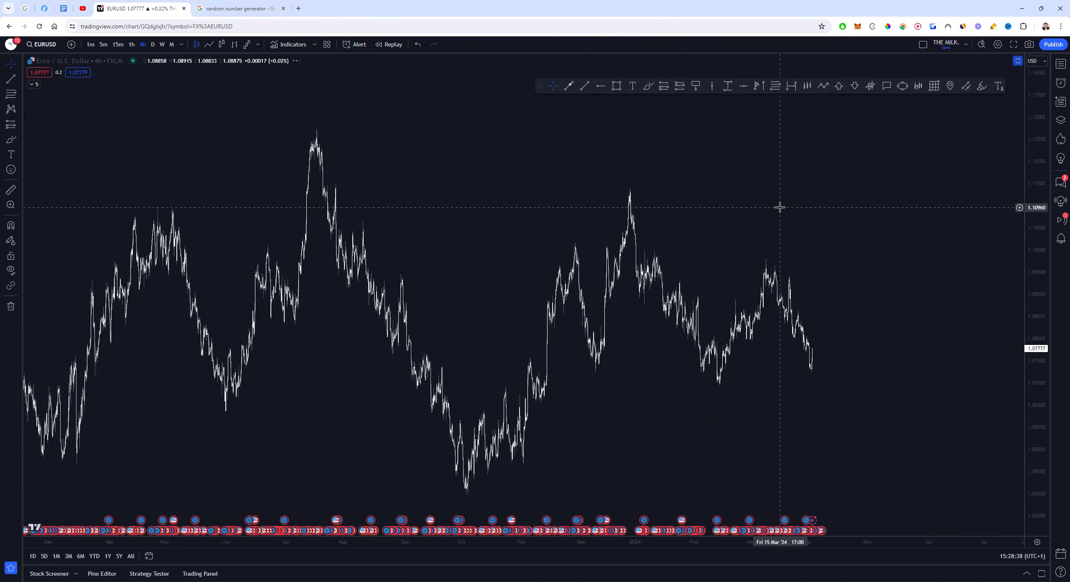
scroll(687, 293, down, 3)
scroll(672, 321, up, 3)
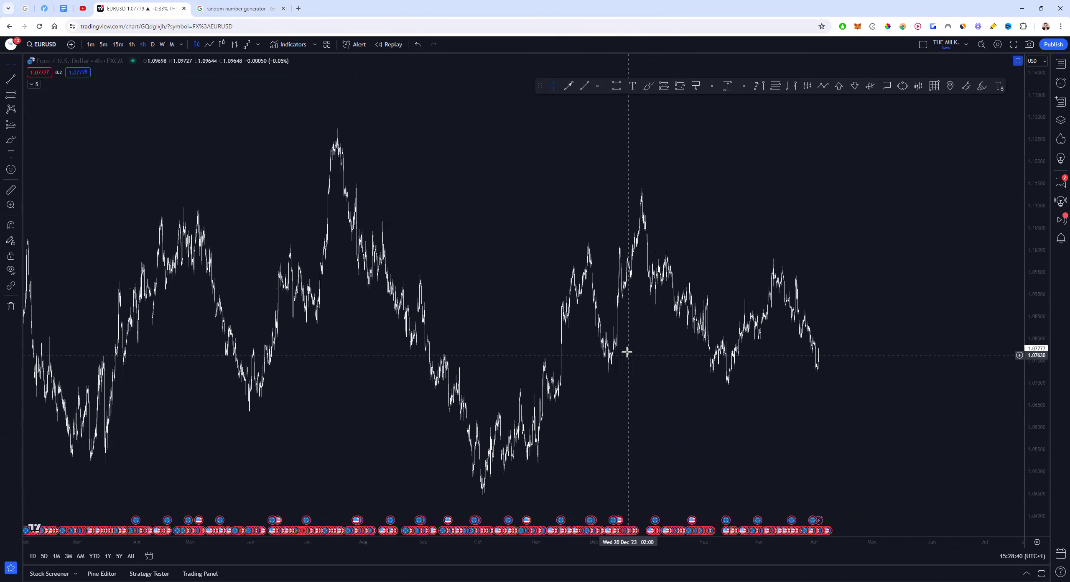
drag(468, 331, 836, 292)
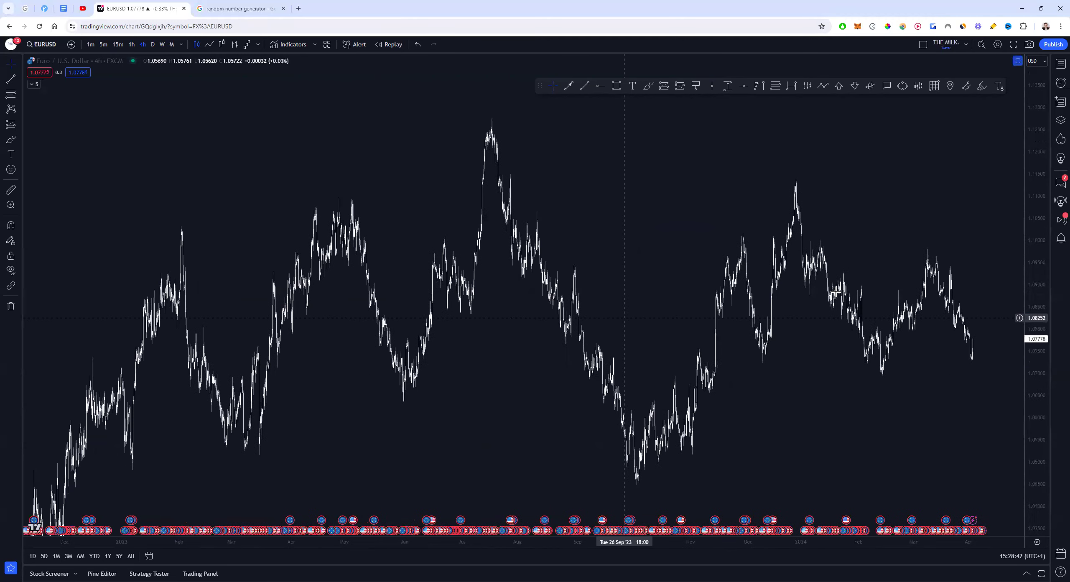
scroll(693, 311, up, 3)
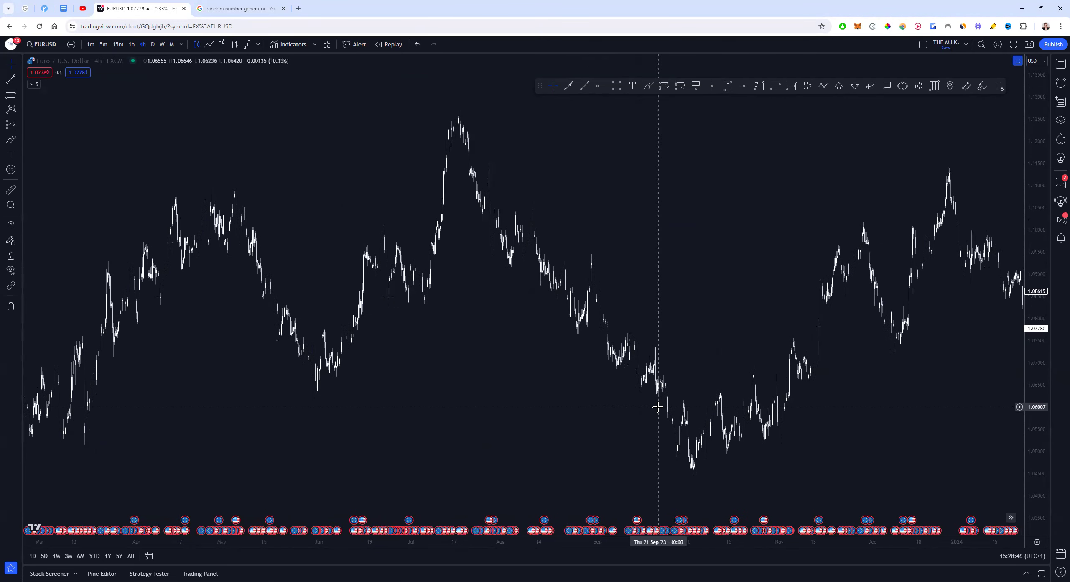
Step: Push the candles low and right so the upper pane is left empty
drag(697, 301, 621, 248)
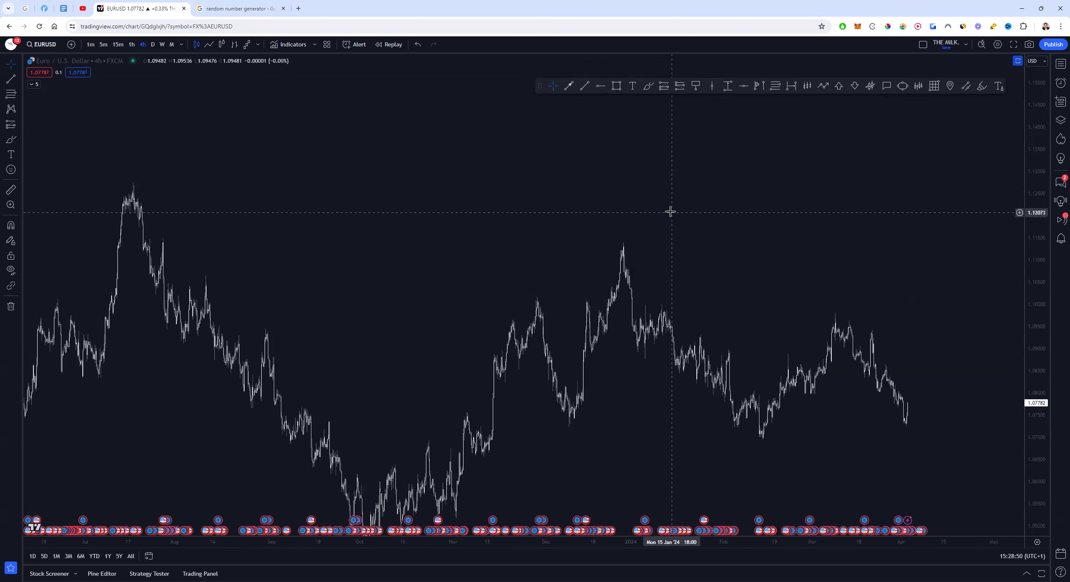
drag(685, 194, 667, 401)
scroll(694, 339, up, 5)
drag(706, 316, 511, 382)
Step: Brush a yellow upward stroke above the candles and delete the extra short bottom bar
click(648, 85)
mouse_move(552, 239)
mouse_down()
mouse_move(611, 231)
mouse_move(596, 195)
mouse_move(601, 165)
mouse_move(588, 157)
mouse_up()
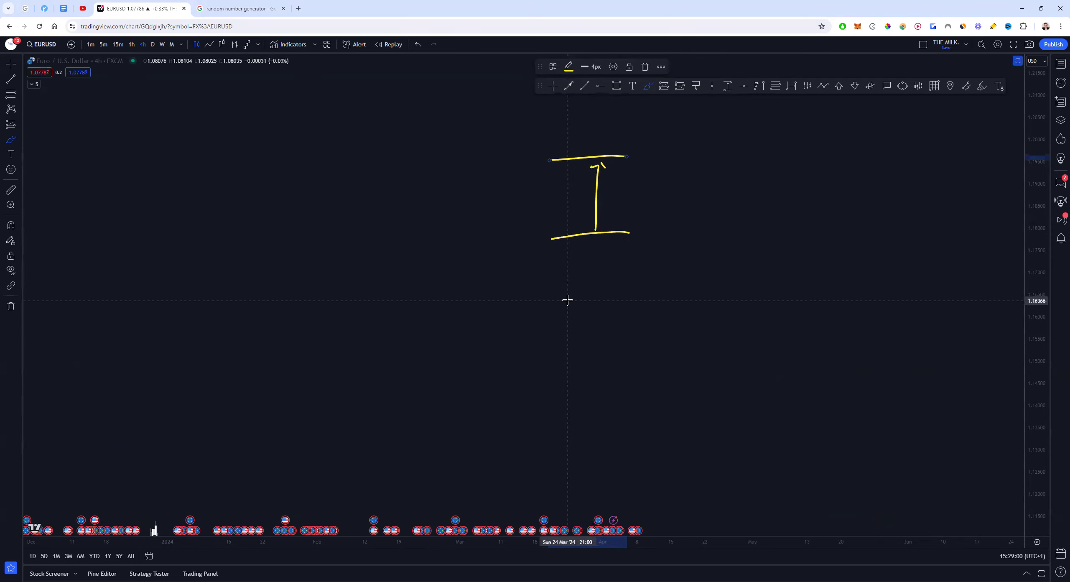
drag(548, 313, 636, 311)
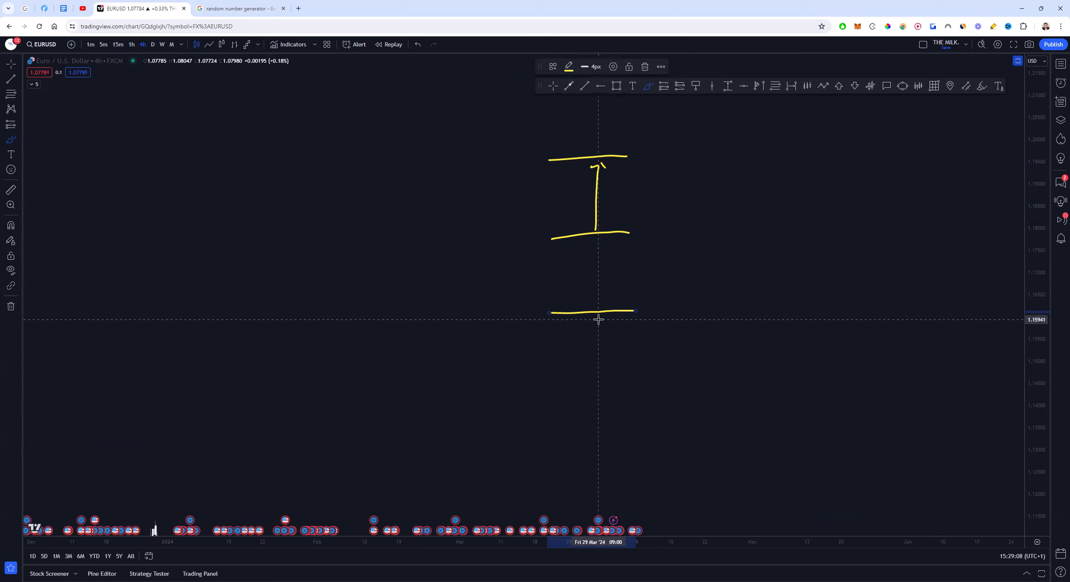
key(Delete)
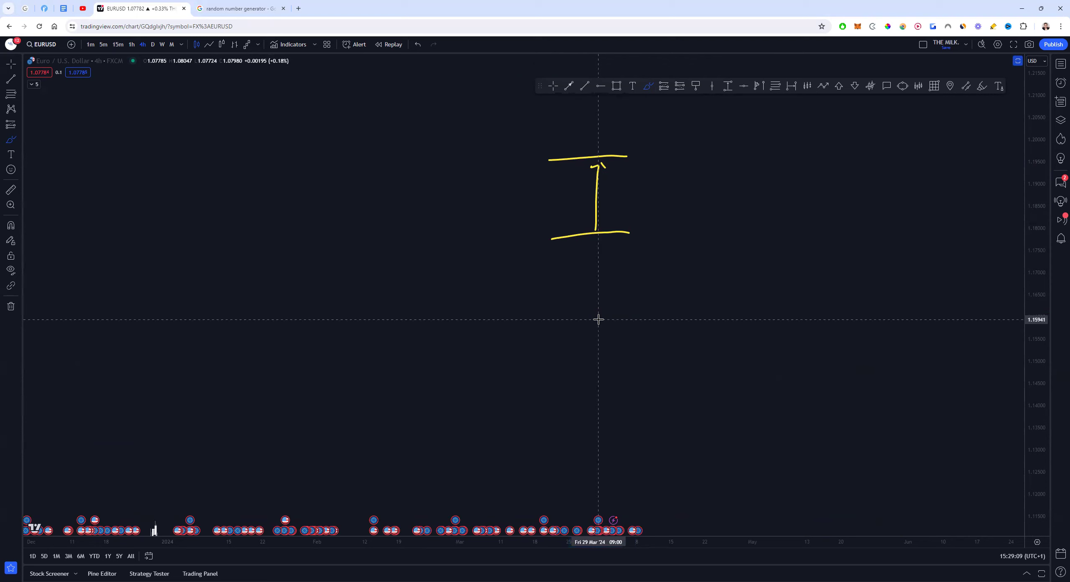
Step: Draw three long thin olive rectangle zones stacked down the chart, the top one at the I's base
mouse_move(324, 234)
mouse_down()
mouse_move(674, 258)
mouse_move(688, 248)
mouse_up()
click(616, 87)
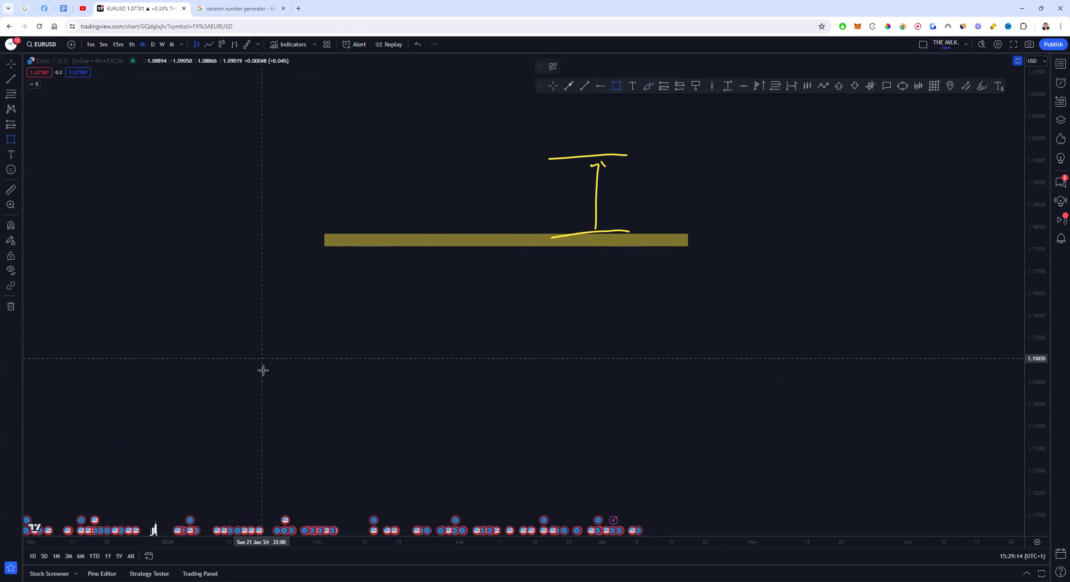
drag(256, 379, 743, 394)
drag(768, 420, 740, 257)
click(617, 86)
mouse_move(202, 342)
mouse_down()
mouse_move(755, 336)
mouse_move(770, 353)
mouse_up()
drag(778, 232, 764, 364)
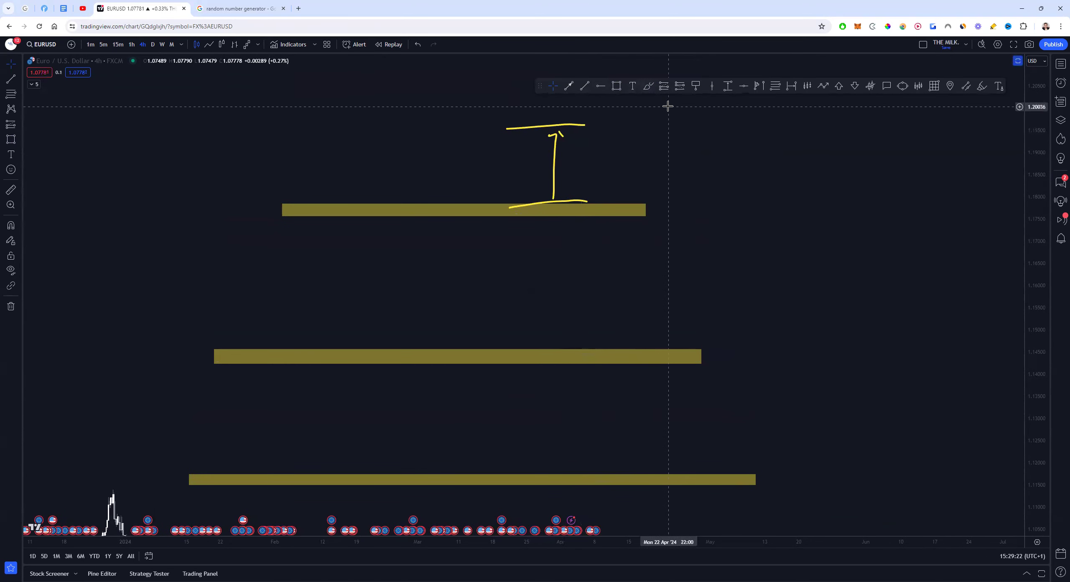
click(647, 86)
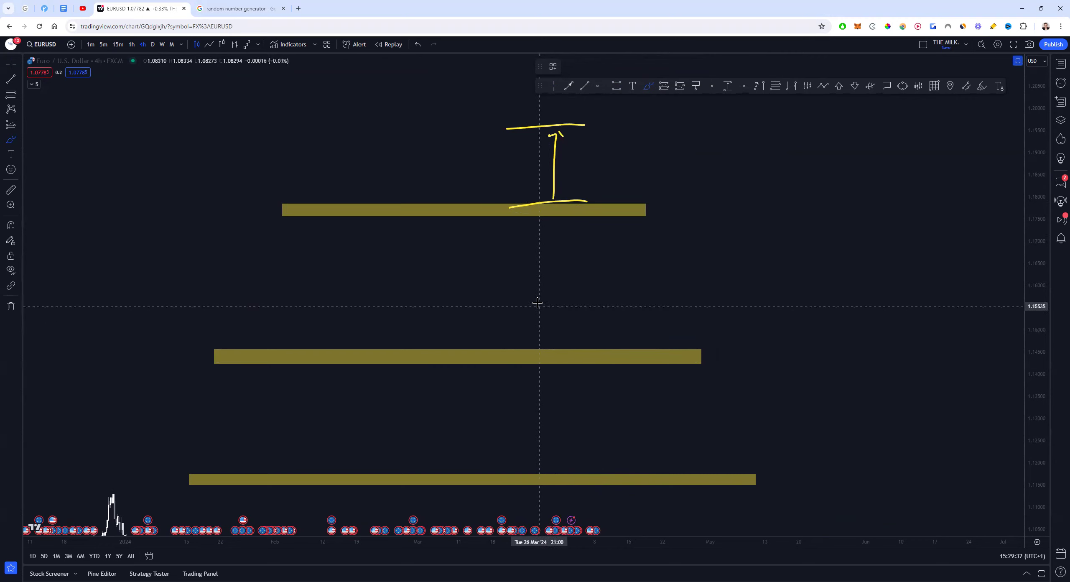
Step: Scribble yellow over the top and middle olive zones and draw a yellow level line between them
drag(499, 353, 638, 352)
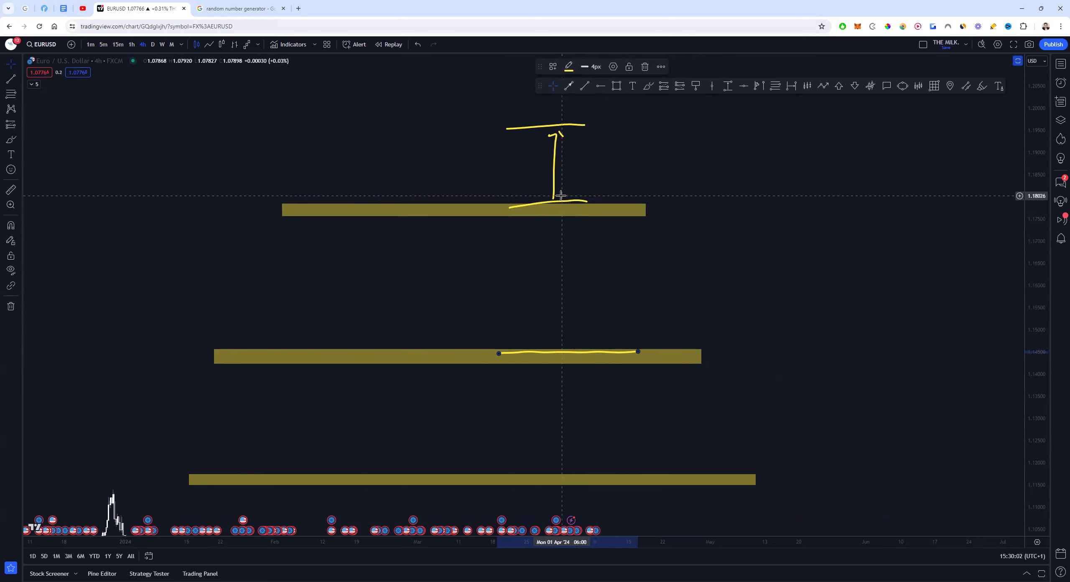
click(648, 86)
mouse_move(515, 205)
mouse_down()
mouse_move(621, 201)
mouse_move(510, 209)
mouse_move(595, 205)
mouse_up()
mouse_move(501, 355)
mouse_down()
mouse_move(633, 356)
mouse_move(520, 358)
mouse_up()
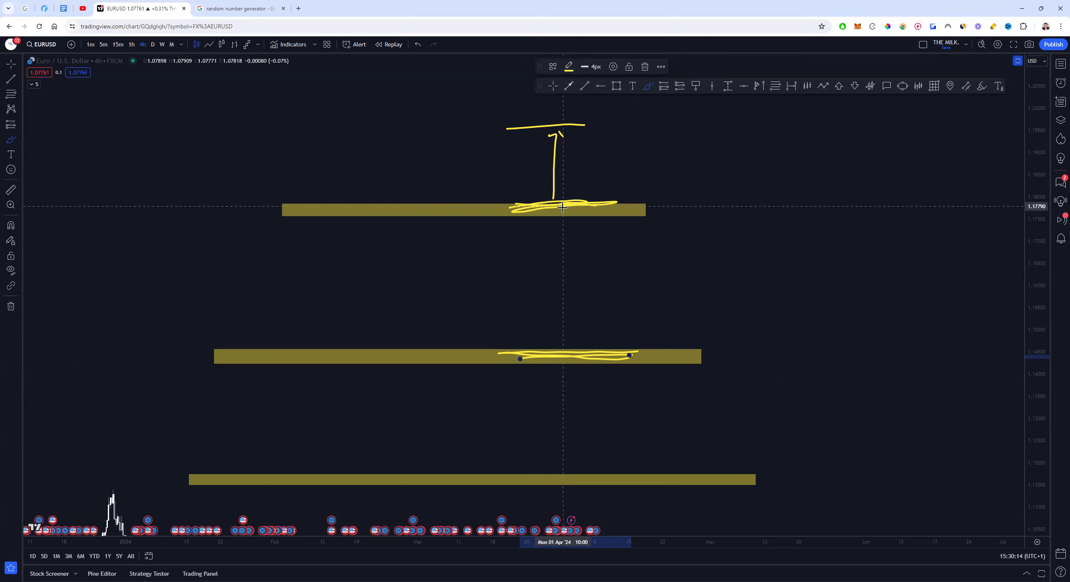
drag(495, 277, 632, 277)
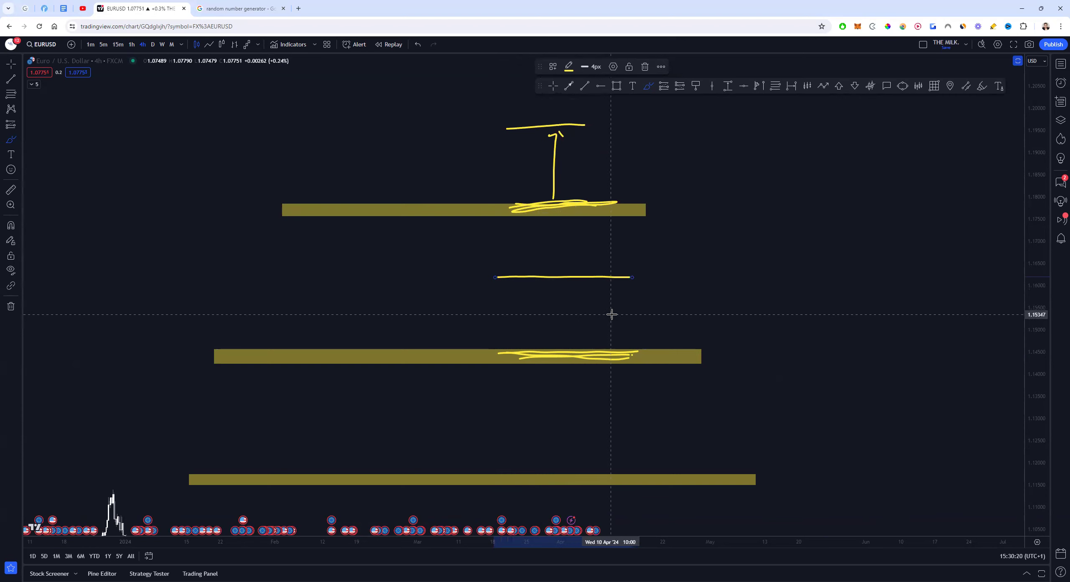
Step: Pan around the price candles, then bring the zones and drawings back into view
click(11, 64)
drag(689, 393, 657, 356)
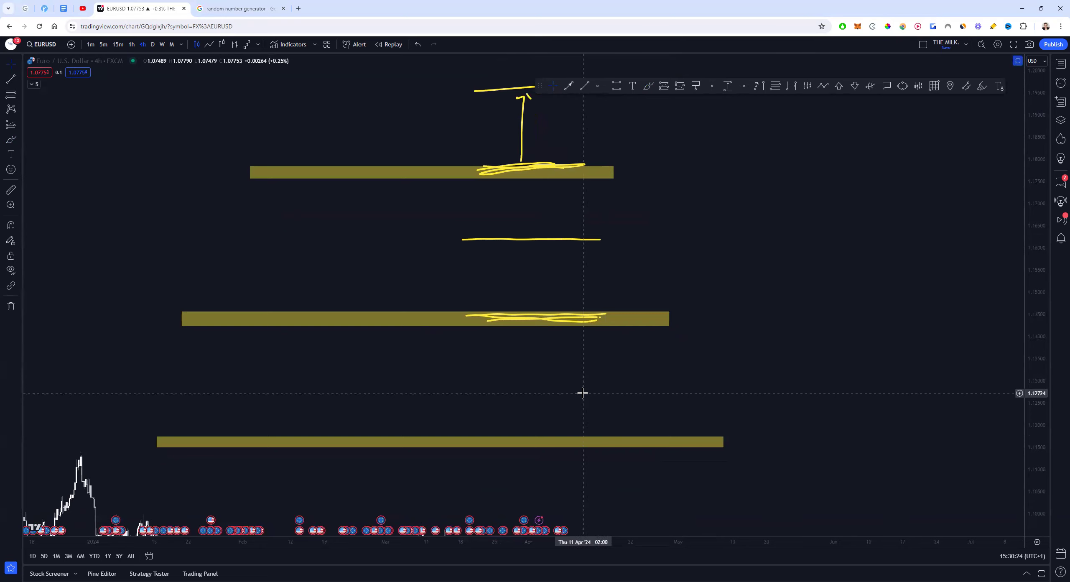
drag(571, 388, 698, 106)
drag(632, 330, 660, 316)
drag(455, 286, 454, 285)
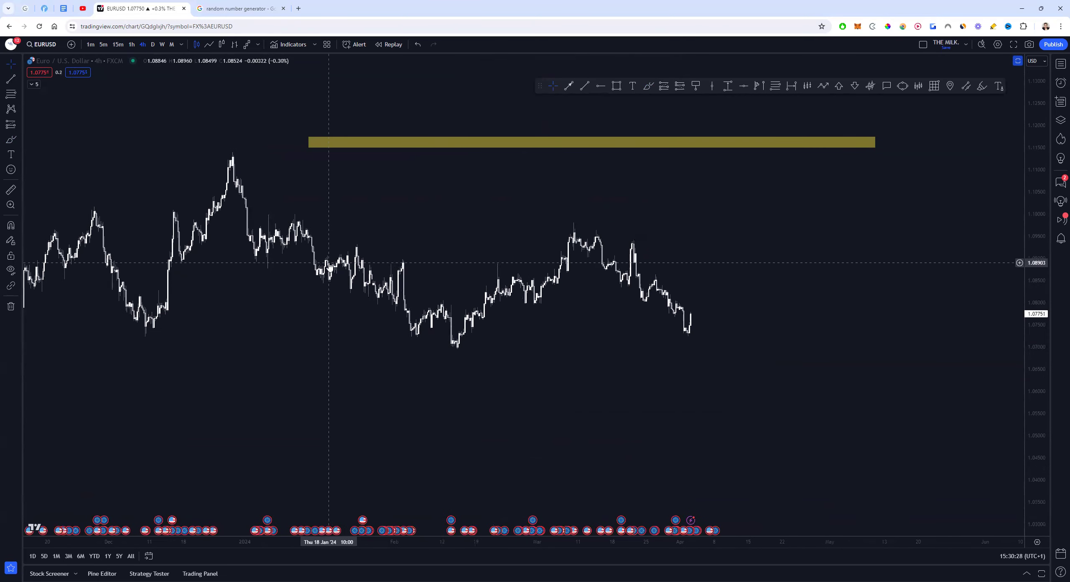
drag(549, 252, 496, 509)
drag(563, 314, 438, 373)
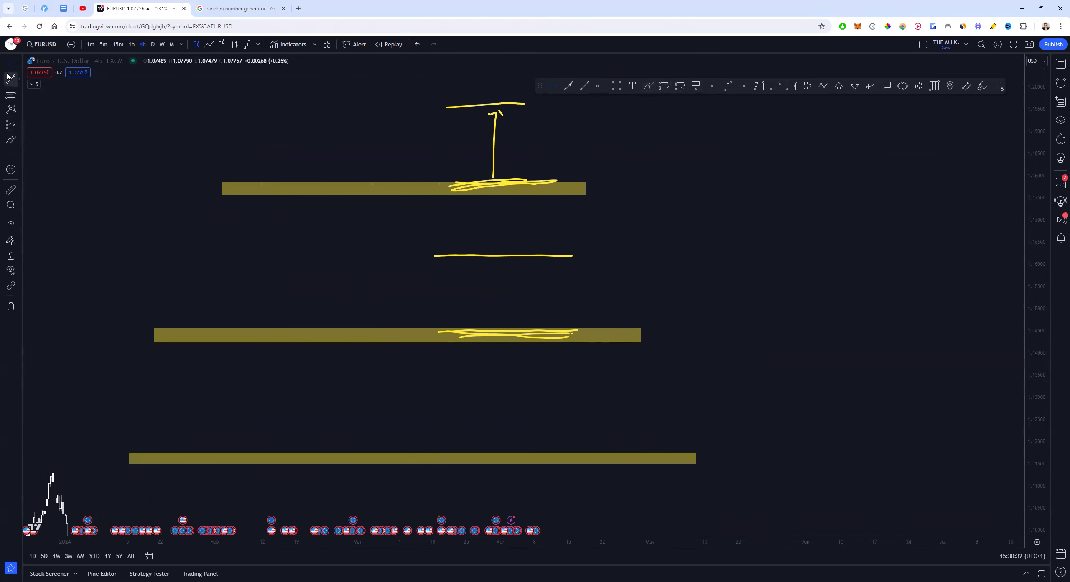
Step: Delete the stray yellow line, then brush a long projected path winding down through all three zones
click(545, 256)
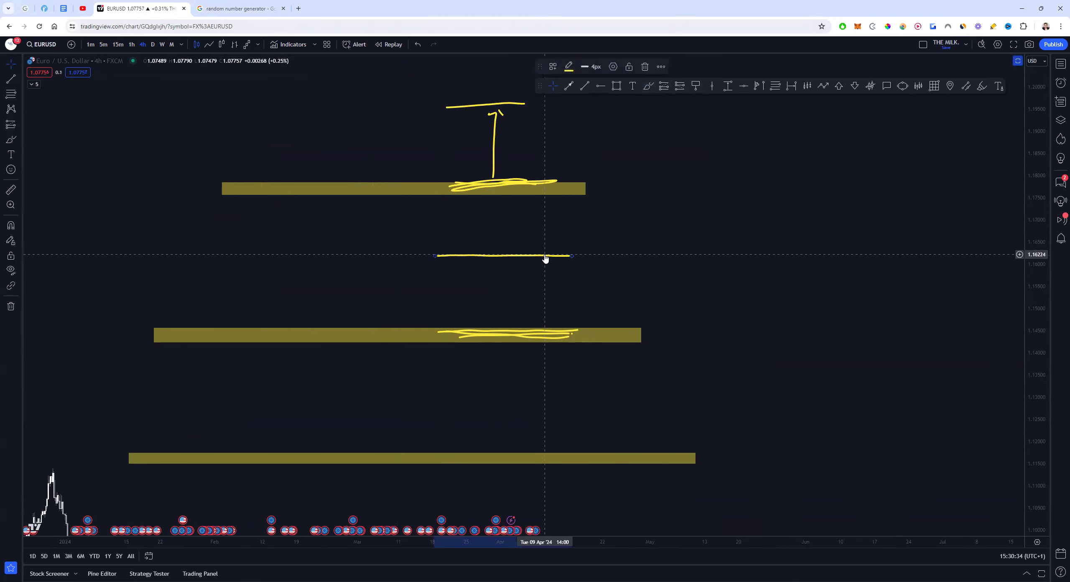
key(Delete)
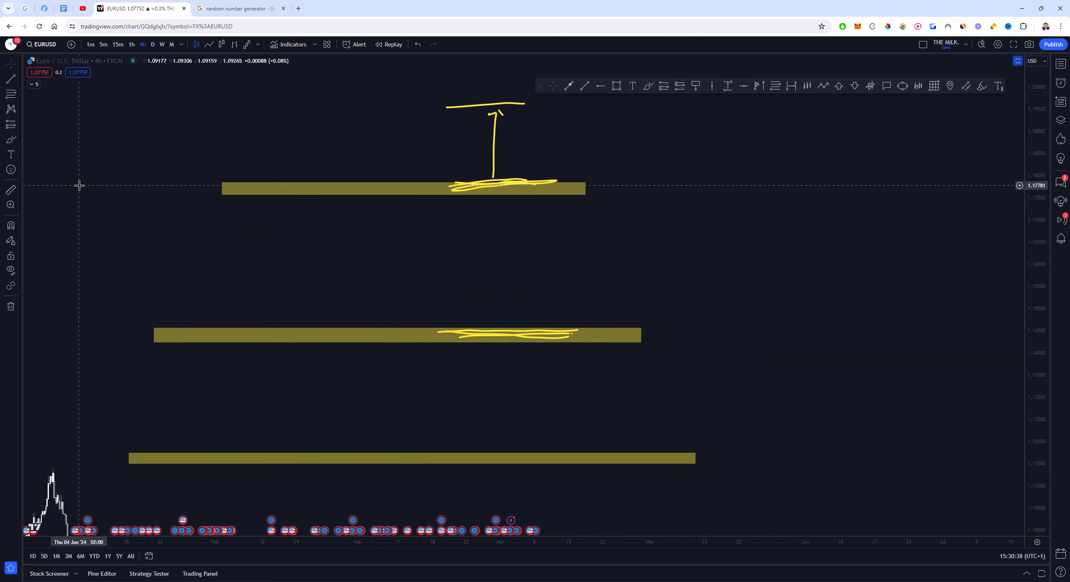
drag(389, 260, 485, 261)
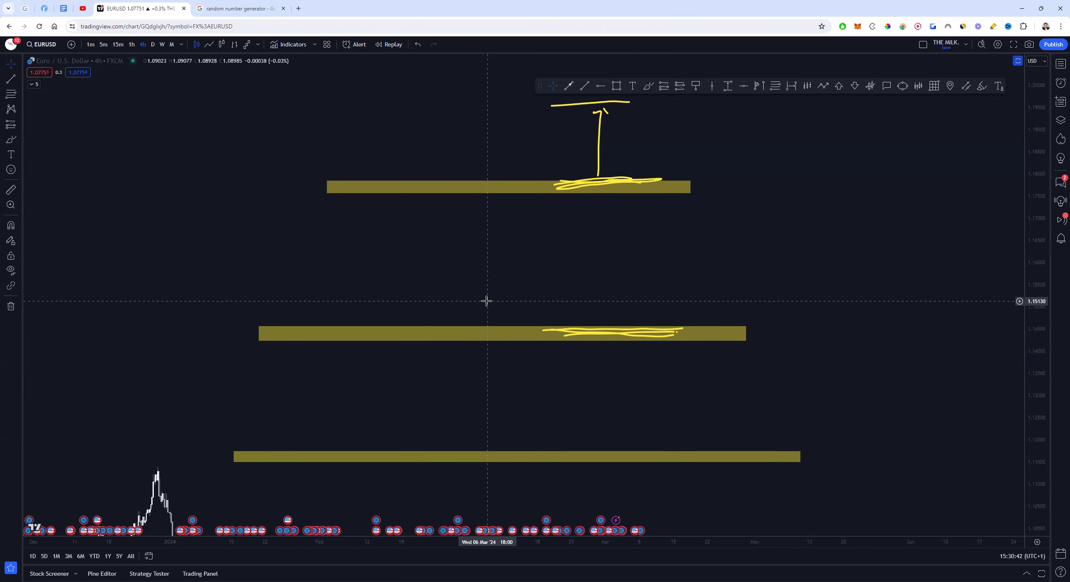
drag(588, 291, 518, 287)
click(647, 86)
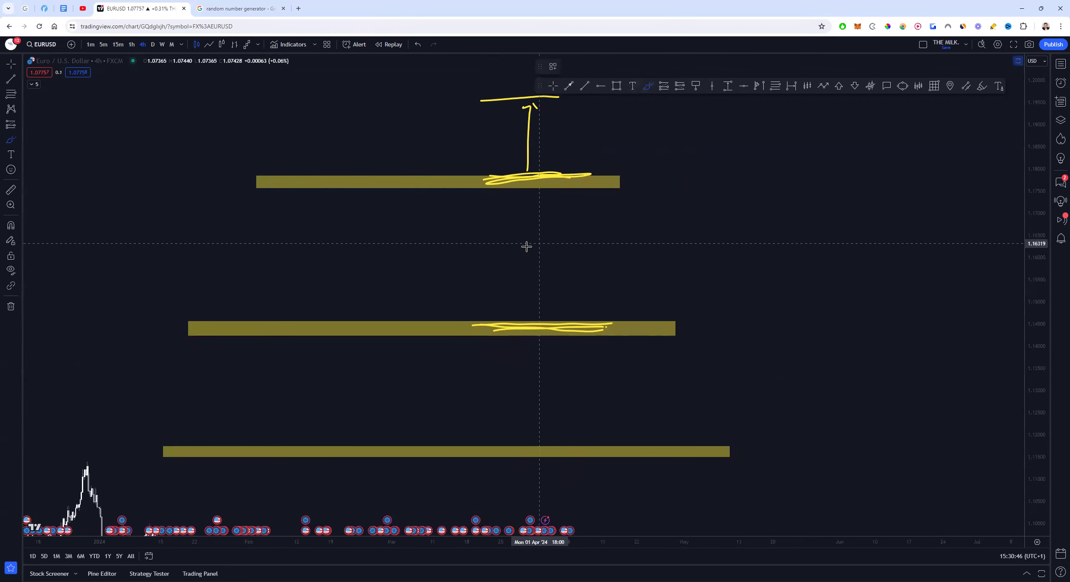
mouse_move(432, 137)
mouse_down()
mouse_move(471, 180)
mouse_move(496, 165)
mouse_move(527, 269)
mouse_move(611, 353)
mouse_move(684, 453)
mouse_move(781, 322)
mouse_move(837, 420)
mouse_move(922, 523)
mouse_move(950, 530)
mouse_up()
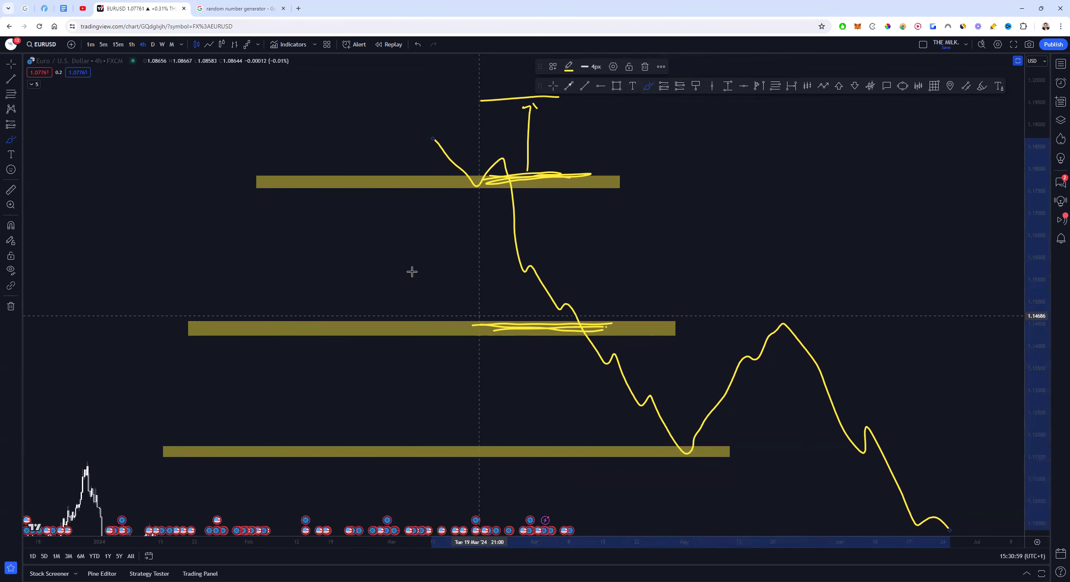
click(664, 86)
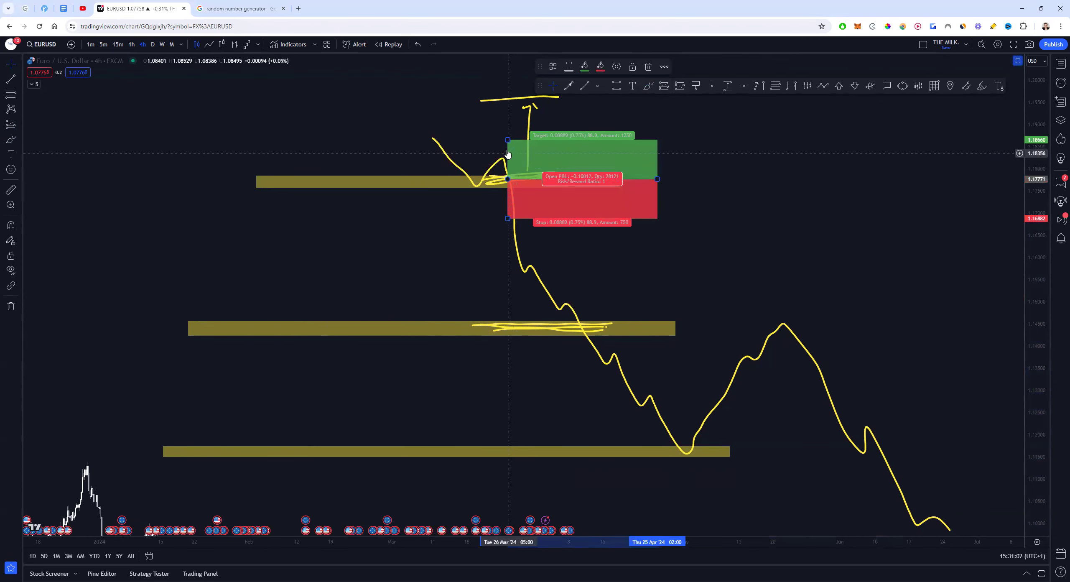
drag(507, 140, 508, 99)
drag(509, 218, 509, 253)
drag(718, 215, 699, 255)
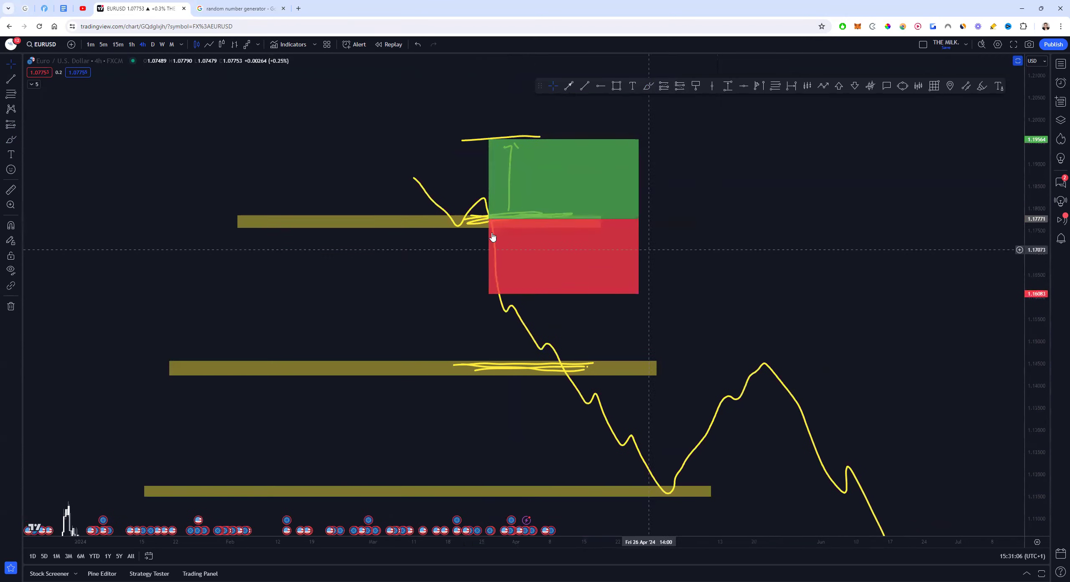
click(635, 217)
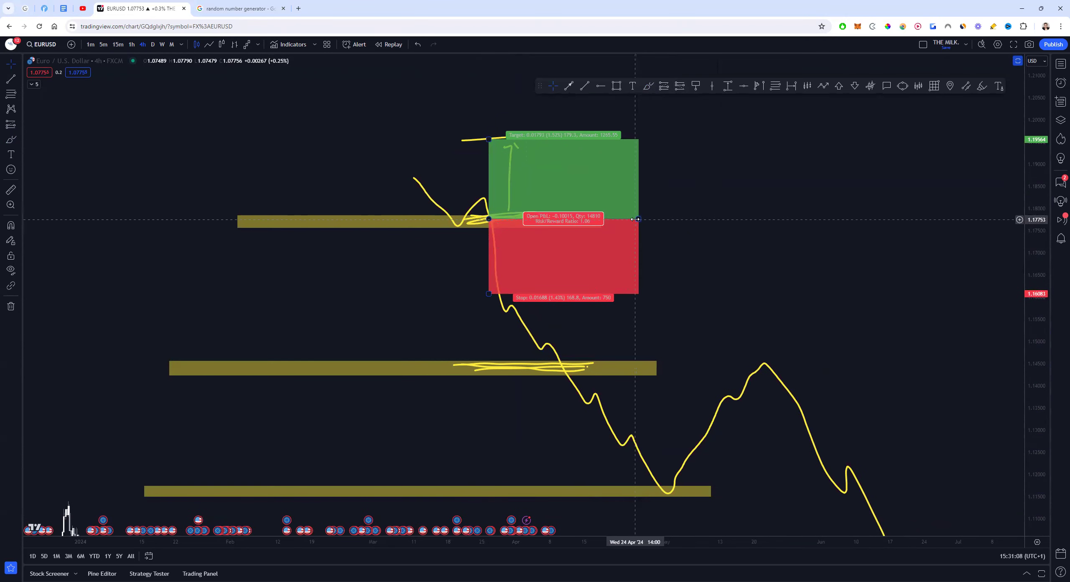
drag(635, 219, 578, 247)
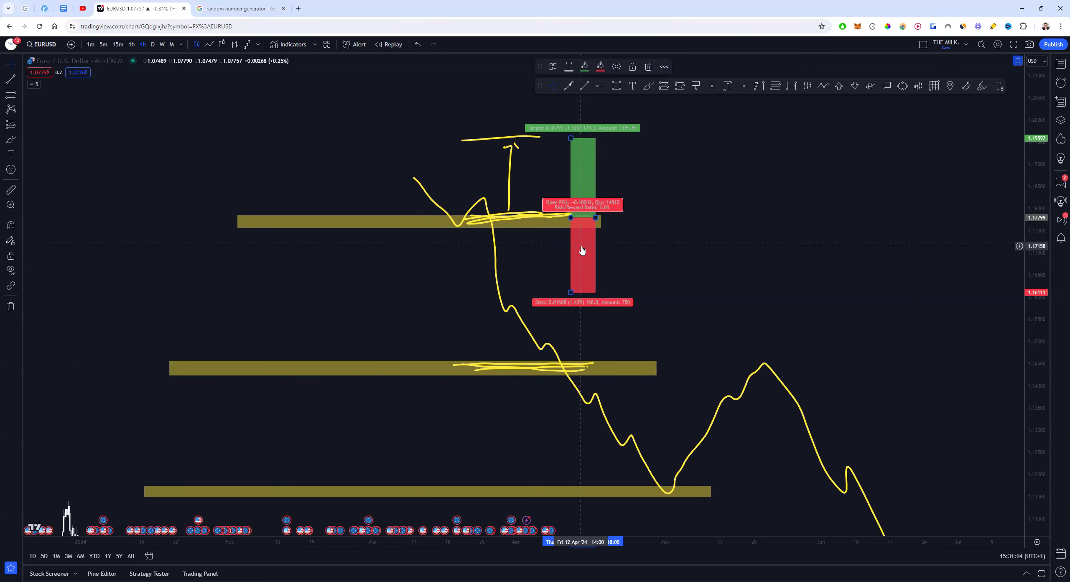
key(Delete)
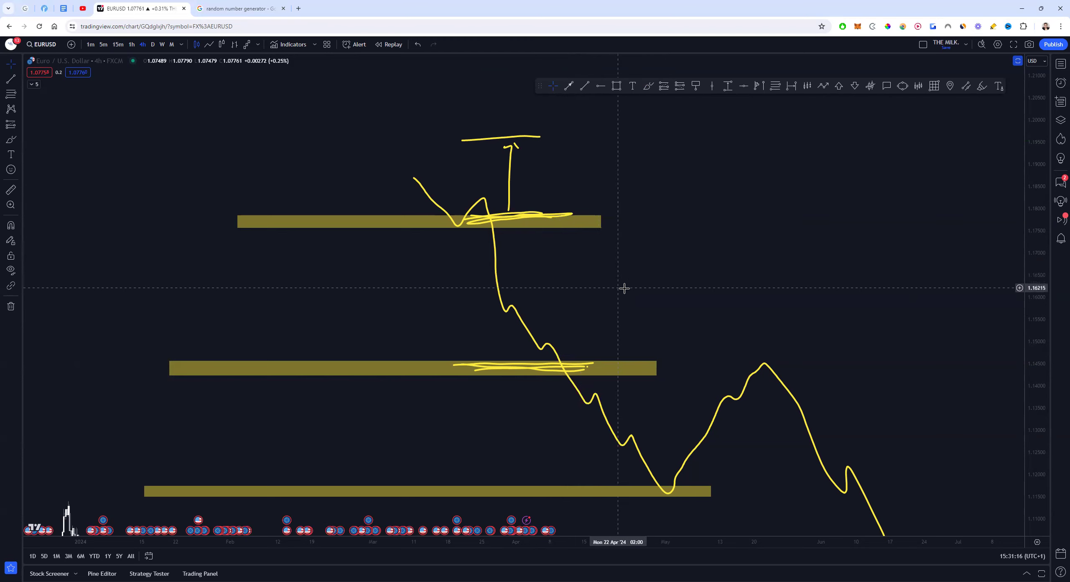
Step: Scribble a yellow mark across the bottom olive zone at the bounce, then recenter on the top zone
drag(602, 268, 504, 174)
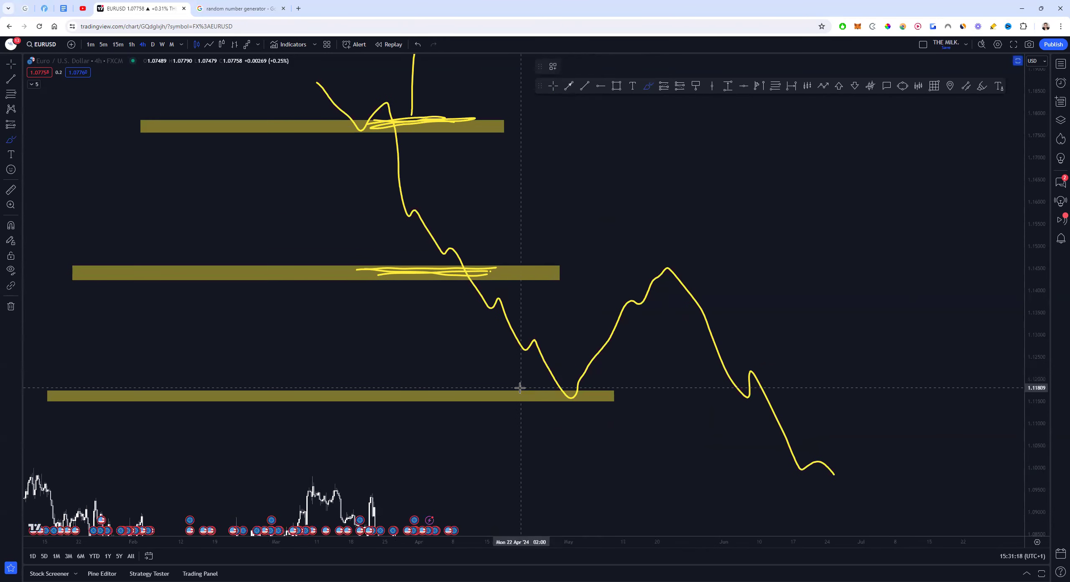
drag(515, 396, 589, 393)
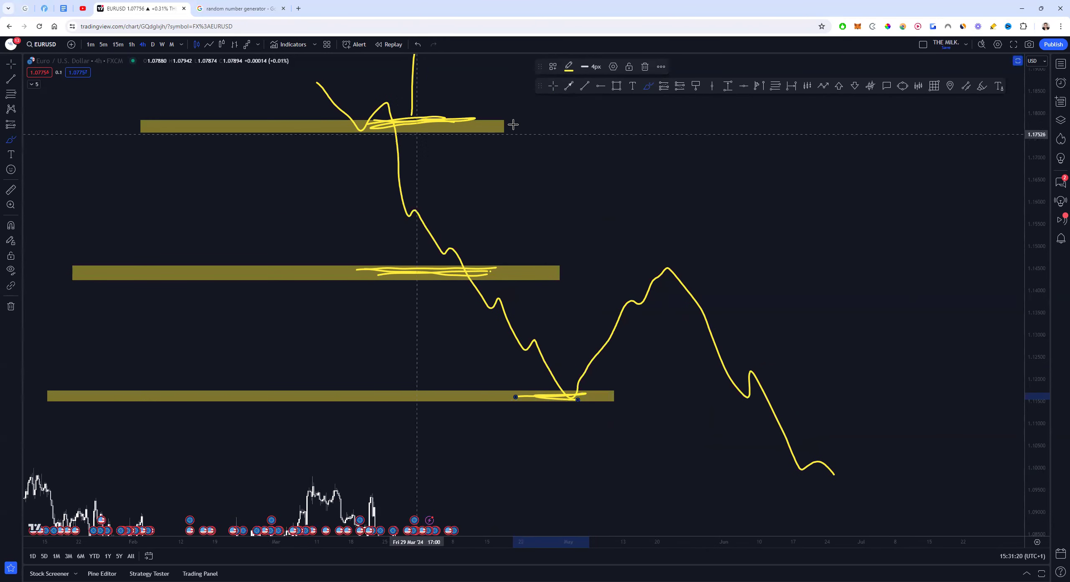
scroll(516, 196, down, 1)
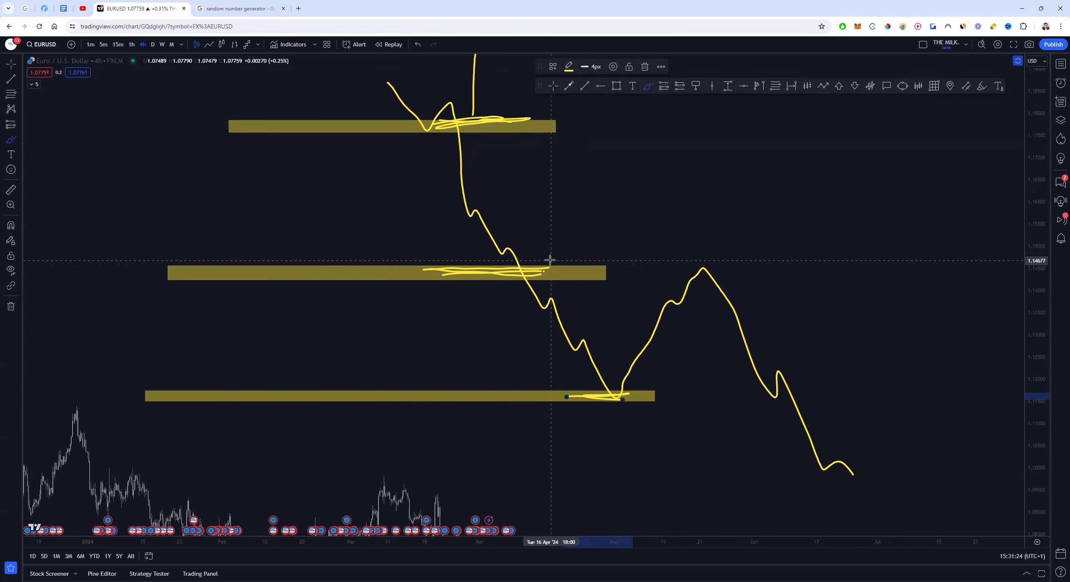
click(8, 65)
drag(715, 111, 706, 147)
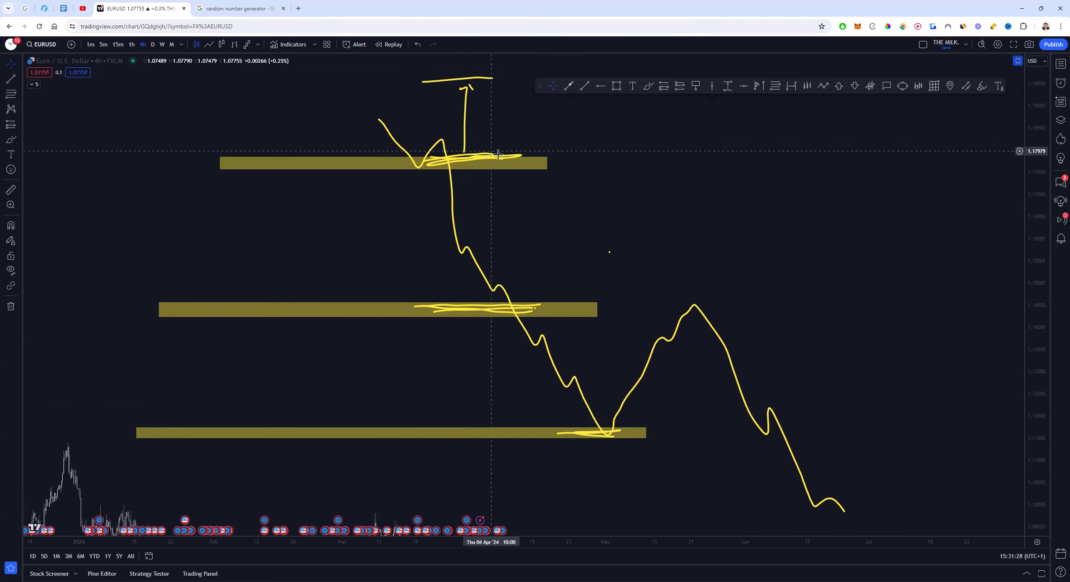
drag(499, 155, 514, 179)
Step: Add a thicker green horizontal line and move it onto the middle olive zone at 1.14451
click(599, 88)
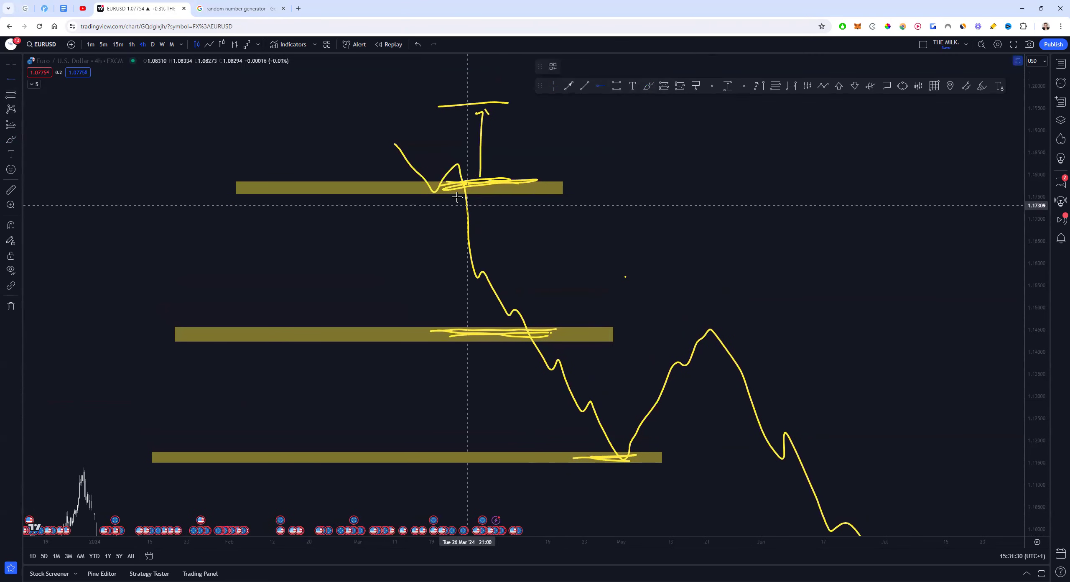
click(474, 181)
click(569, 67)
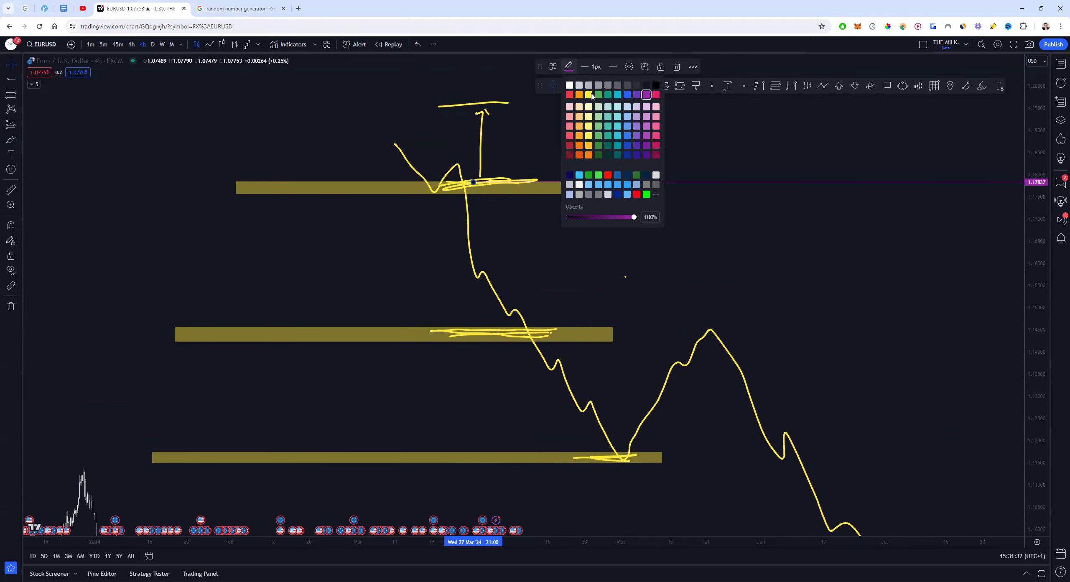
click(598, 95)
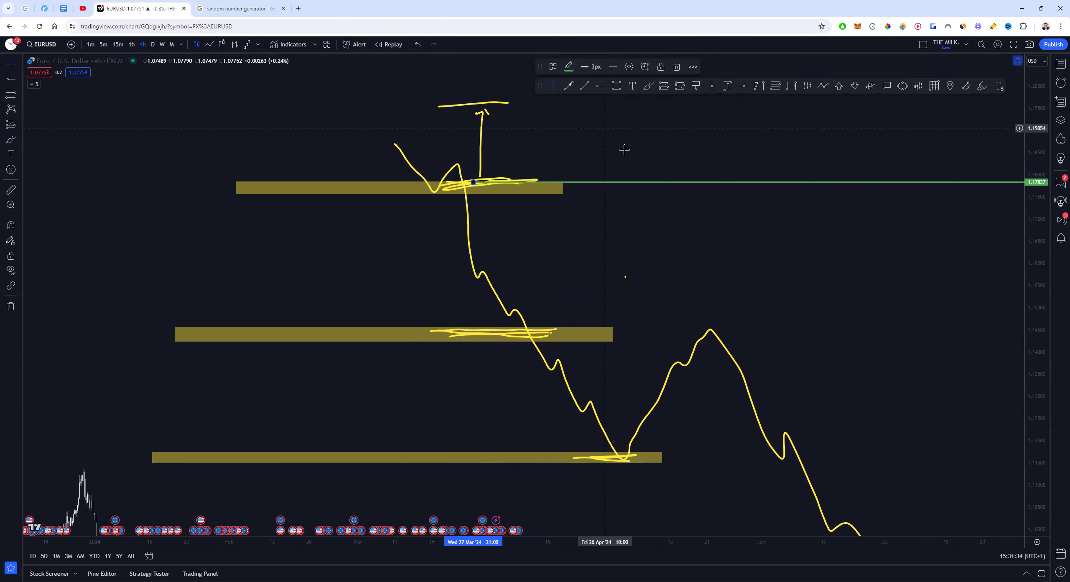
click(619, 176)
mouse_move(617, 183)
mouse_down()
mouse_move(555, 322)
mouse_move(508, 334)
mouse_move(502, 259)
mouse_move(533, 359)
mouse_move(588, 444)
mouse_move(564, 332)
mouse_up()
drag(625, 256, 453, 239)
drag(561, 226, 680, 239)
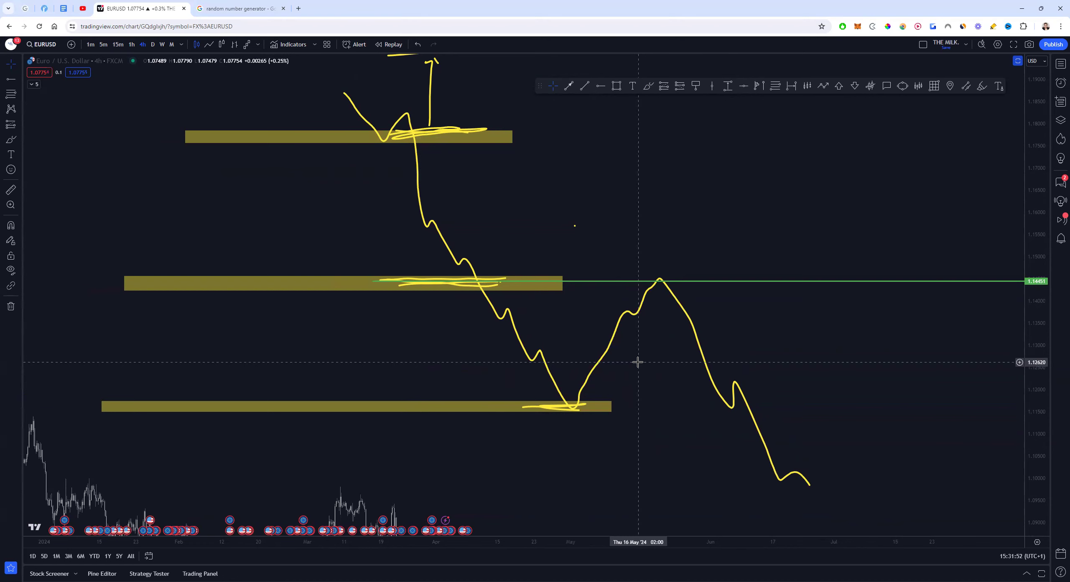
Step: Make room below the bottom zone and brush a yellow path falling steeply from it
drag(643, 460, 602, 322)
scroll(628, 345, down, 2)
drag(688, 375, 622, 372)
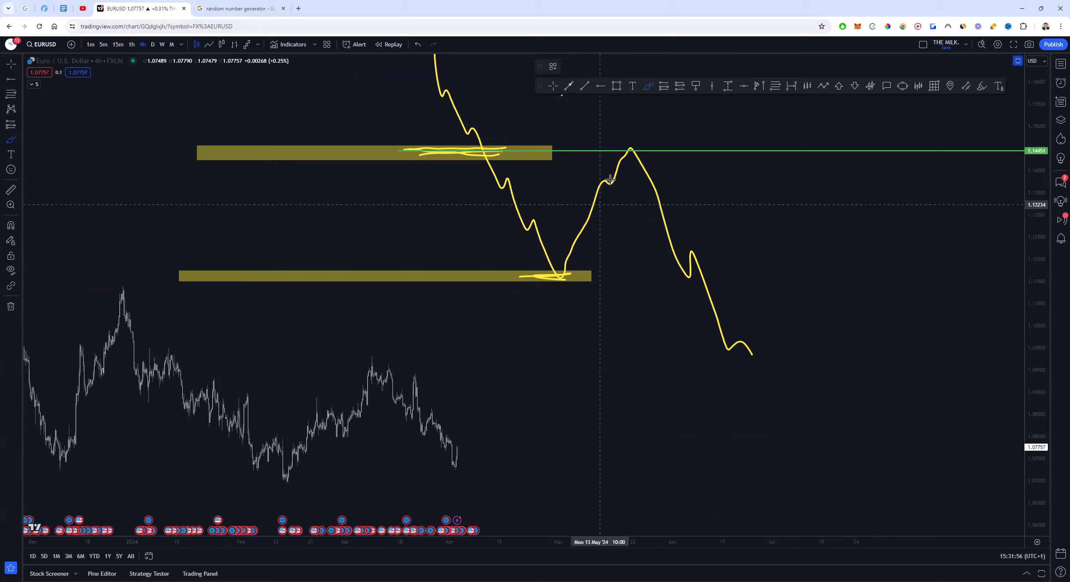
drag(559, 292, 638, 466)
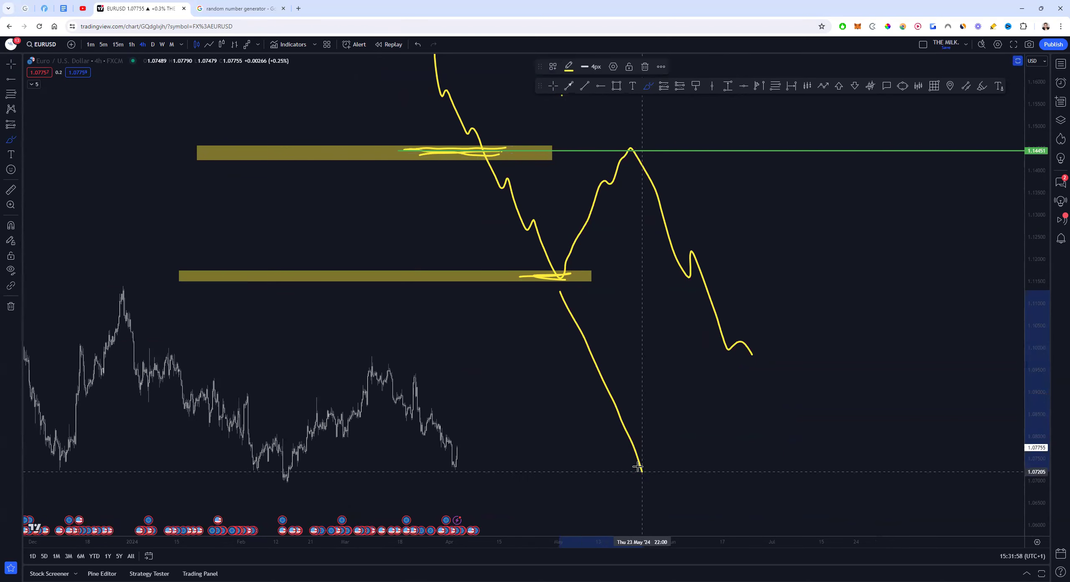
drag(689, 495, 692, 498)
Step: Add three short yellow horizontal target strokes across and below the falling path
drag(490, 383, 661, 377)
drag(535, 483, 728, 476)
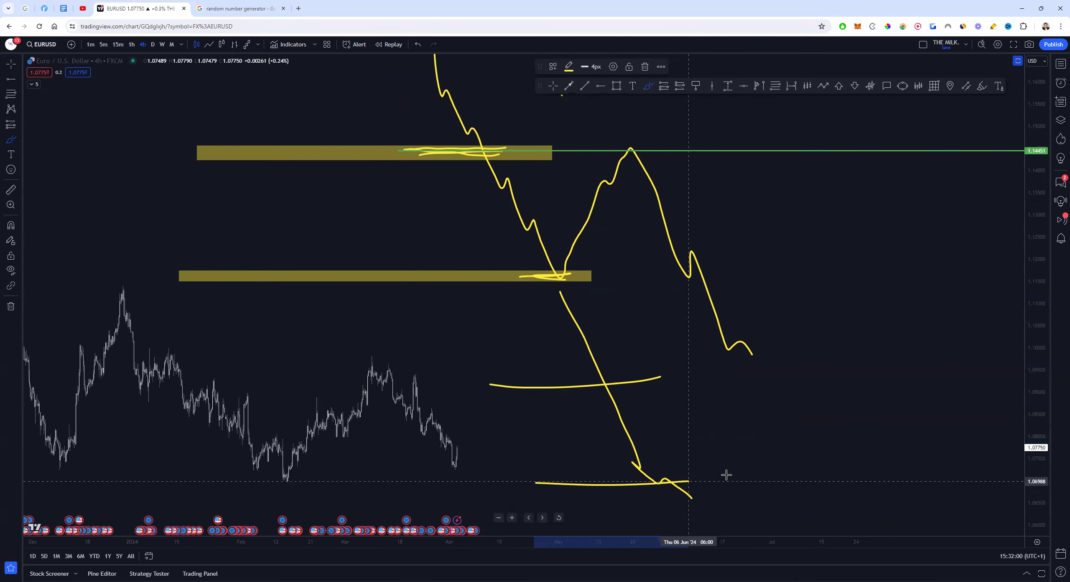
drag(594, 523, 684, 517)
click(9, 66)
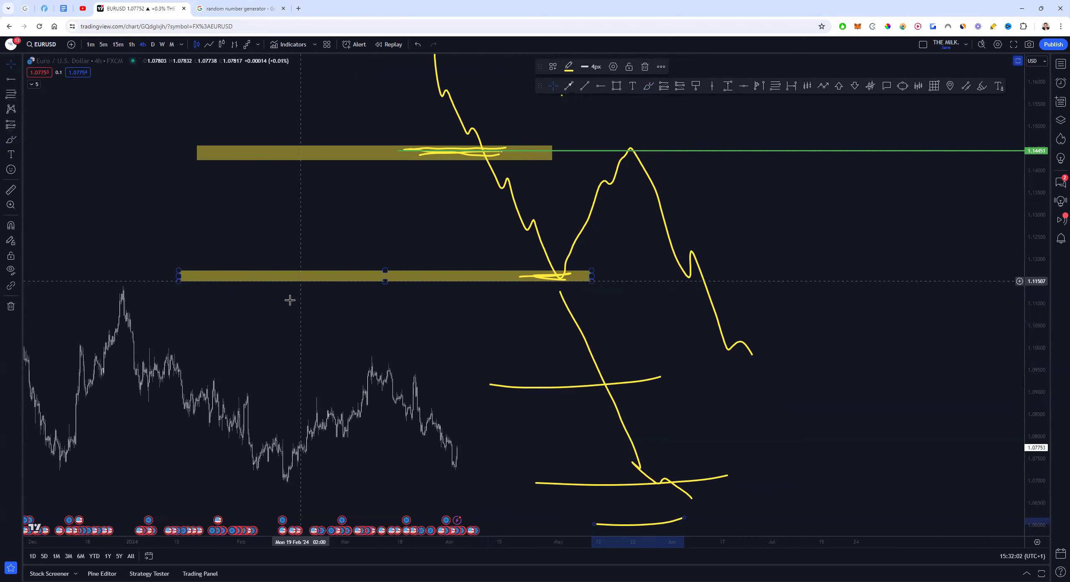
mouse_move(416, 323)
mouse_down()
mouse_move(531, 289)
mouse_move(567, 323)
mouse_up()
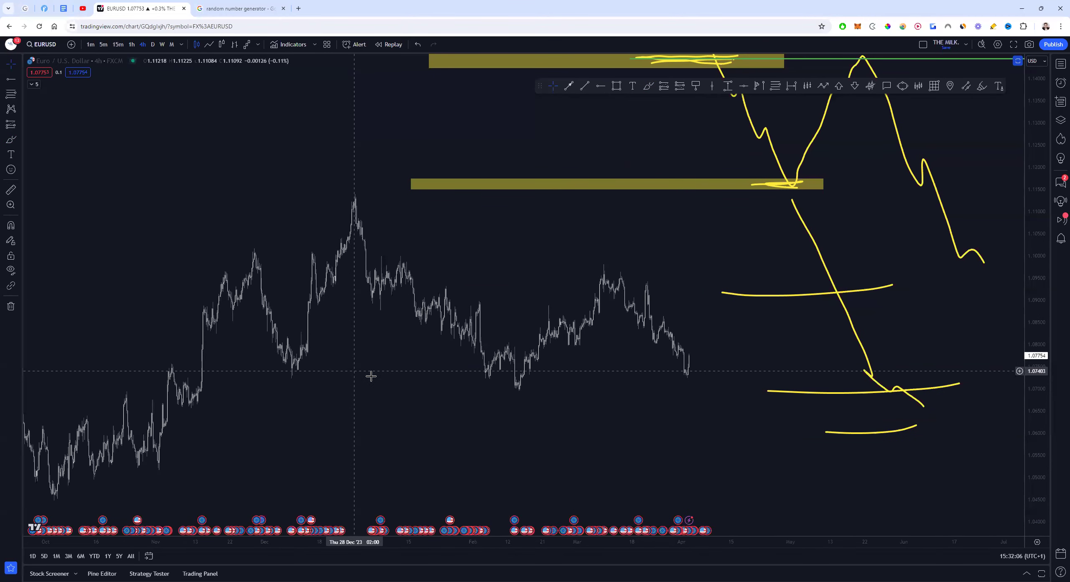
Step: Zoom out, drag back to earlier dates, and zoom in on early-2023 EURUSD history
scroll(371, 376, down, 2)
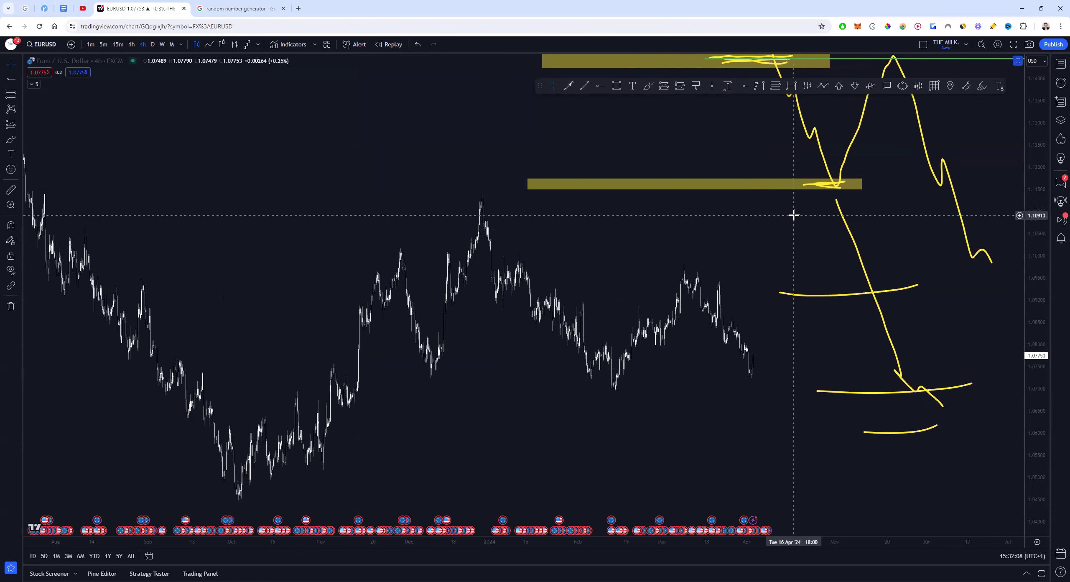
scroll(431, 372, down, 2)
drag(501, 302, 677, 410)
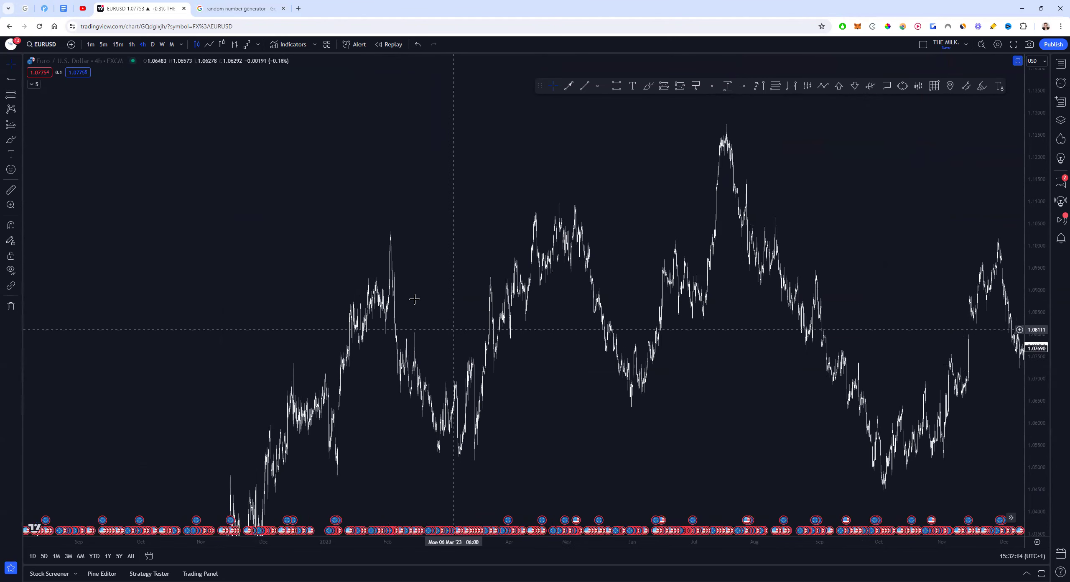
scroll(829, 251, up, 3)
scroll(671, 263, up, 3)
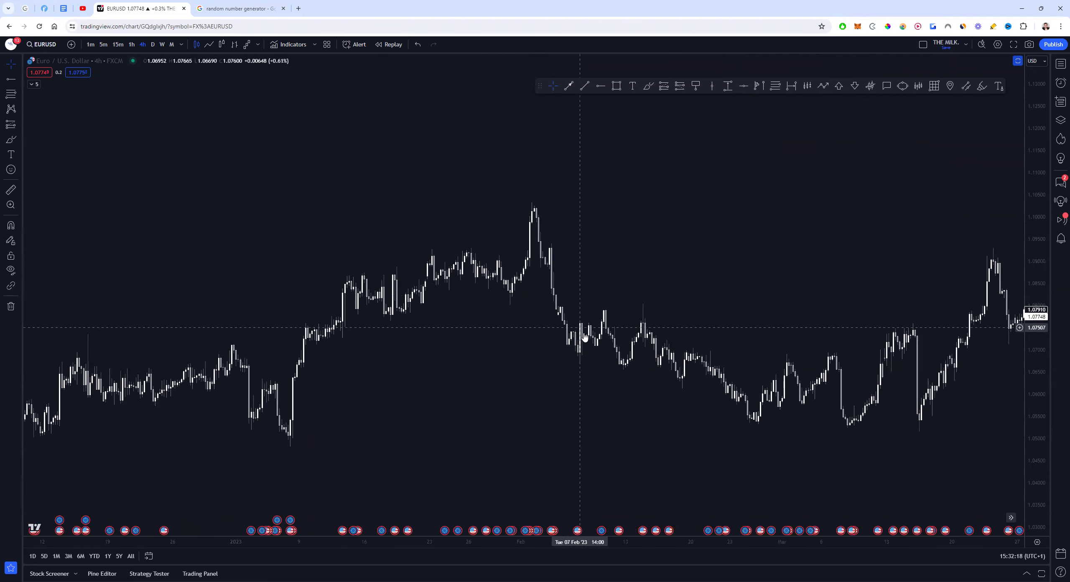
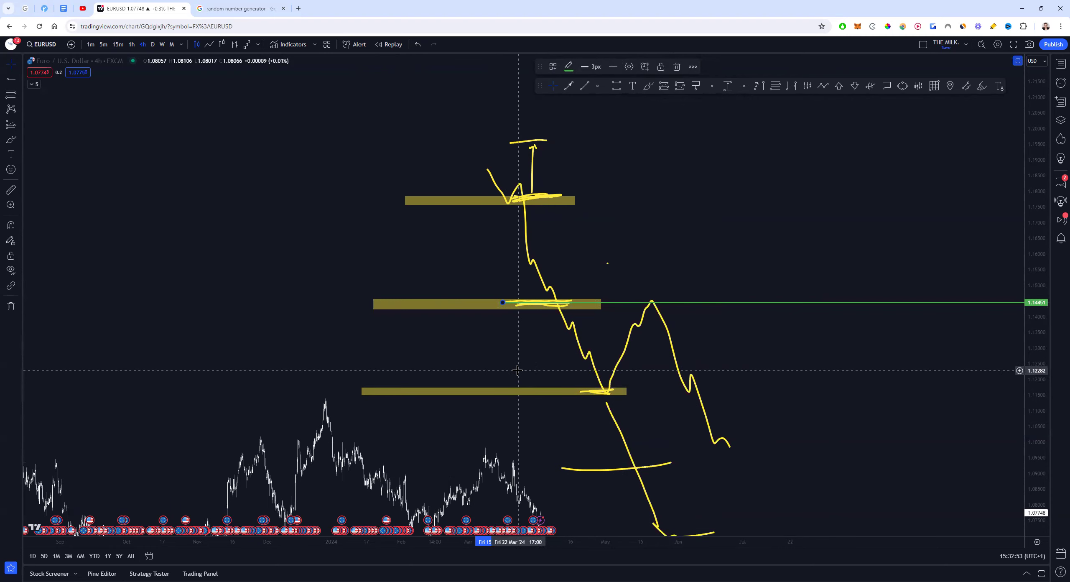
Step: Pan the chart past the lower yellow zones and earlier history to an empty chart area
drag(624, 457, 615, 356)
drag(491, 427, 874, 325)
drag(584, 384, 591, 335)
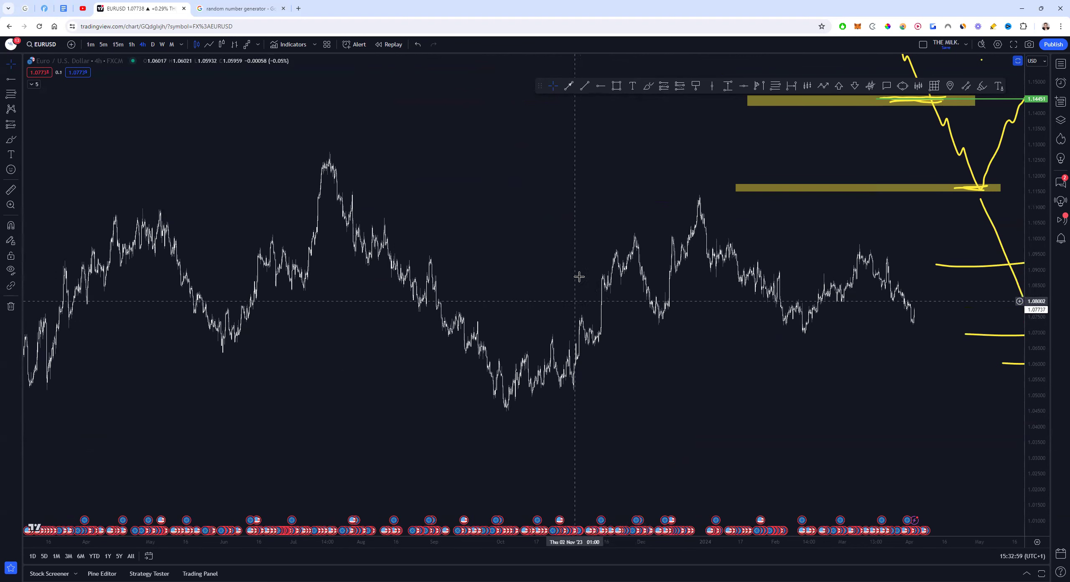
drag(783, 246, 578, 363)
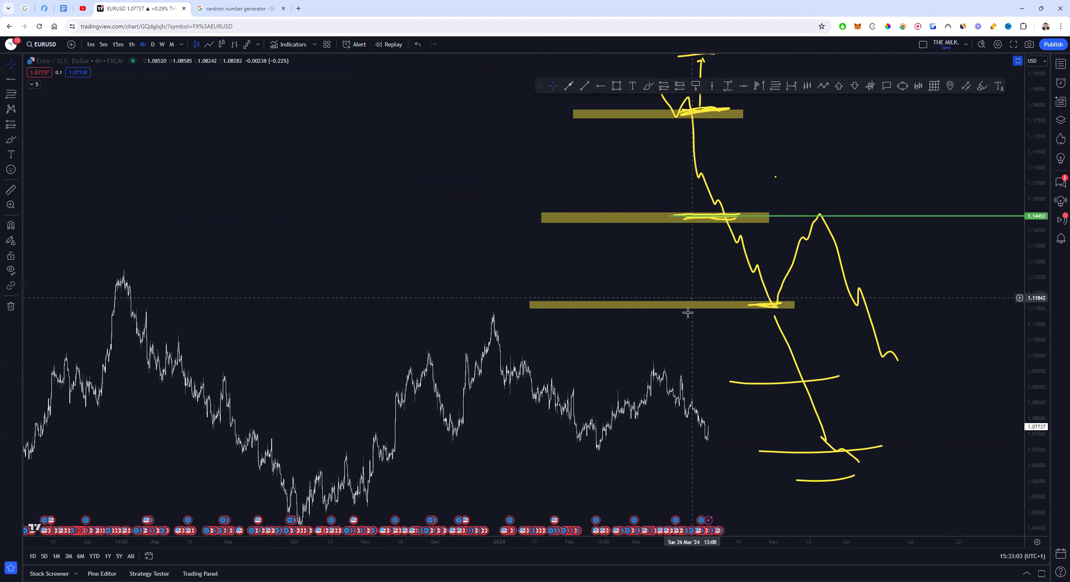
drag(316, 207, 655, 153)
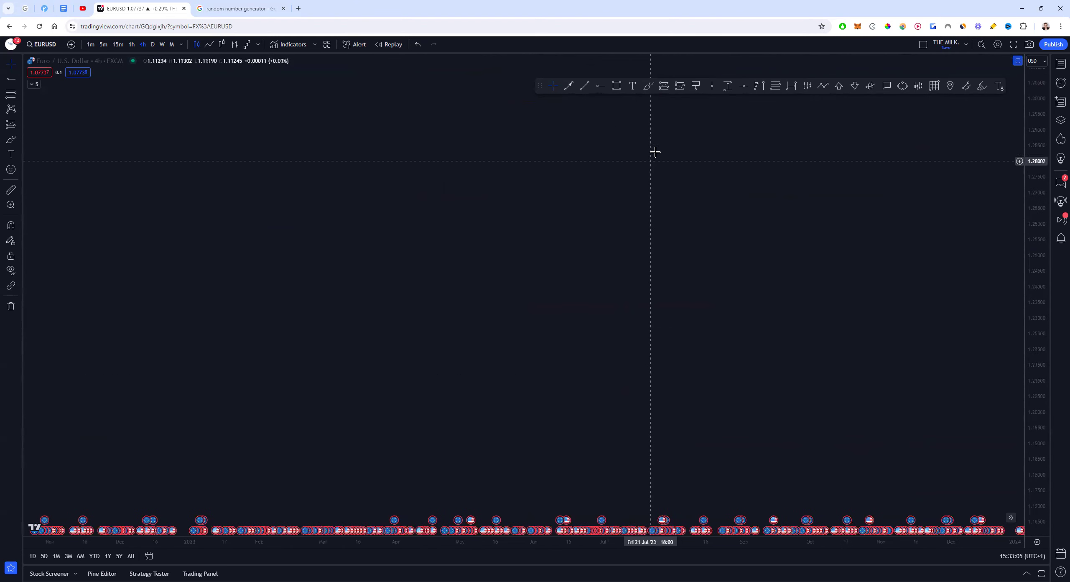
Step: Brush freehand axes and two rising equity curves, one with a sharp dip, in empty space
click(648, 85)
mouse_move(241, 136)
mouse_down()
mouse_move(259, 317)
mouse_move(406, 351)
mouse_move(788, 359)
mouse_move(765, 371)
mouse_up()
mouse_move(253, 346)
mouse_down()
mouse_move(621, 257)
mouse_move(650, 304)
mouse_move(739, 287)
mouse_move(855, 214)
mouse_move(905, 244)
mouse_up()
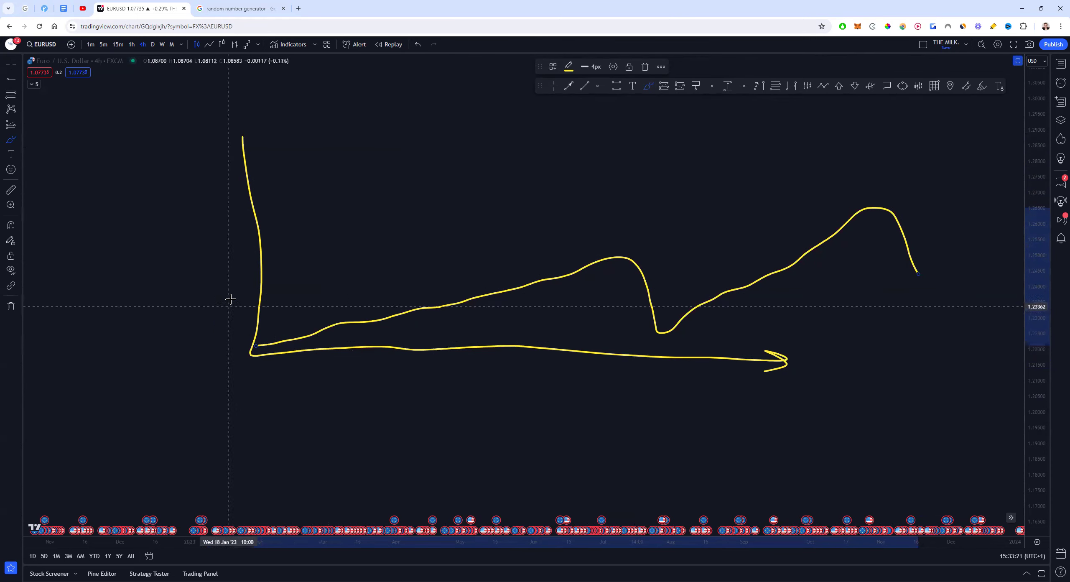
mouse_move(261, 332)
mouse_down()
mouse_move(301, 304)
mouse_move(530, 242)
mouse_move(583, 253)
mouse_up()
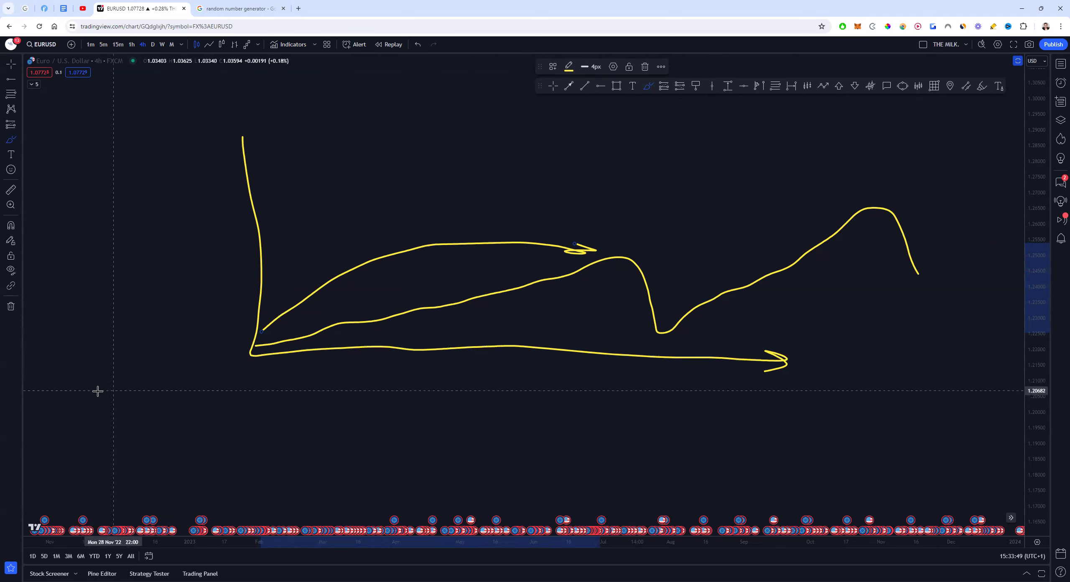
Step: Remove all drawings from the chart and pan back toward 2023
click(11, 306)
click(50, 304)
drag(594, 321, 418, 129)
drag(755, 256, 227, 433)
drag(437, 122, 502, 90)
drag(443, 218, 592, 473)
drag(528, 301, 617, 524)
drag(380, 338, 453, 472)
drag(271, 200, 431, 244)
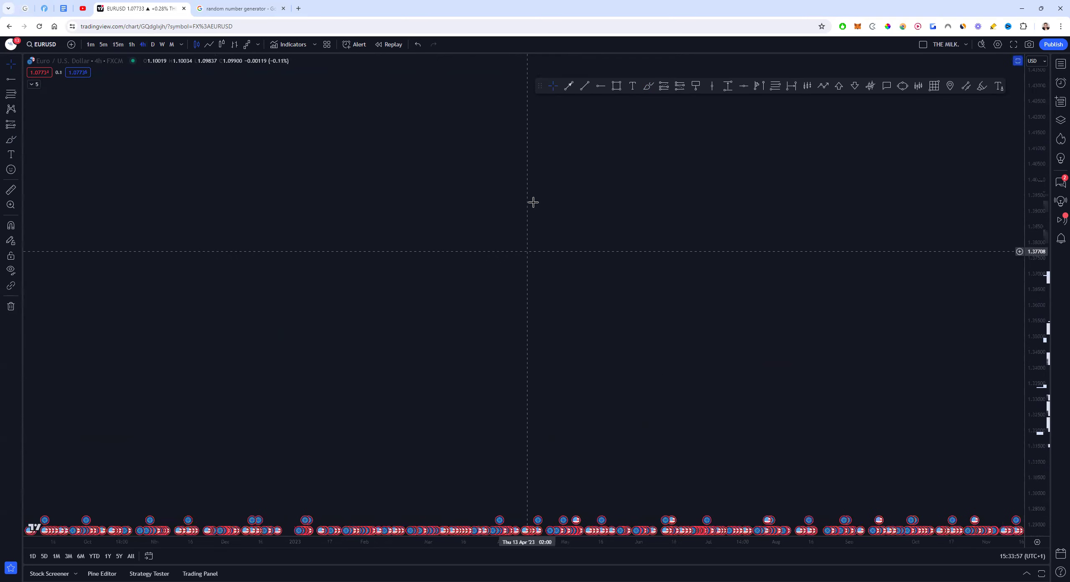
Step: Start a bar replay from a bar near January 2022 and check Google's random 1–2 number
click(388, 44)
click(58, 231)
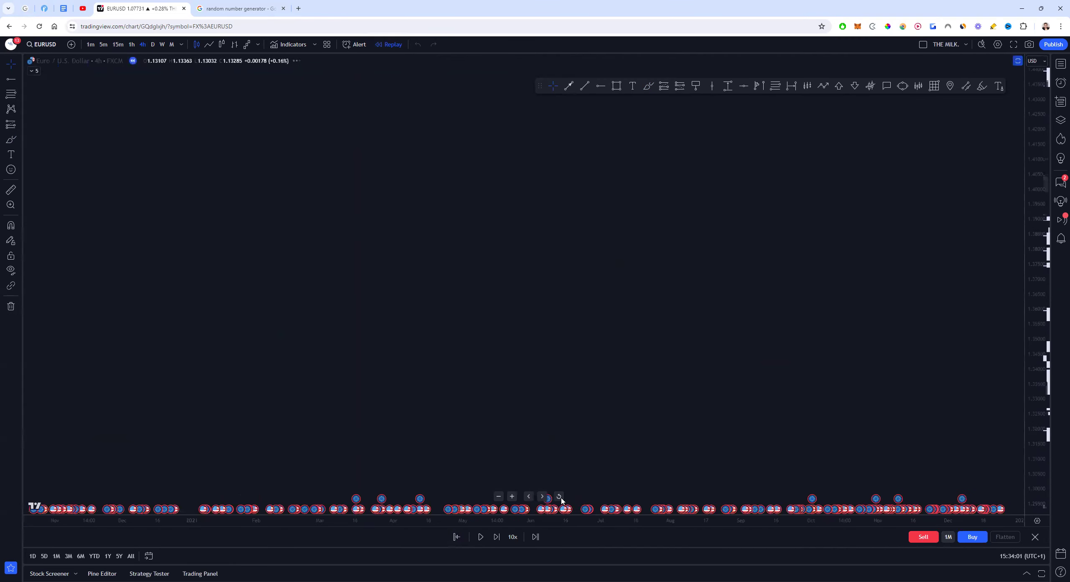
drag(848, 406, 630, 422)
scroll(752, 422, down, 5)
scroll(867, 435, up, 3)
scroll(800, 380, down, 2)
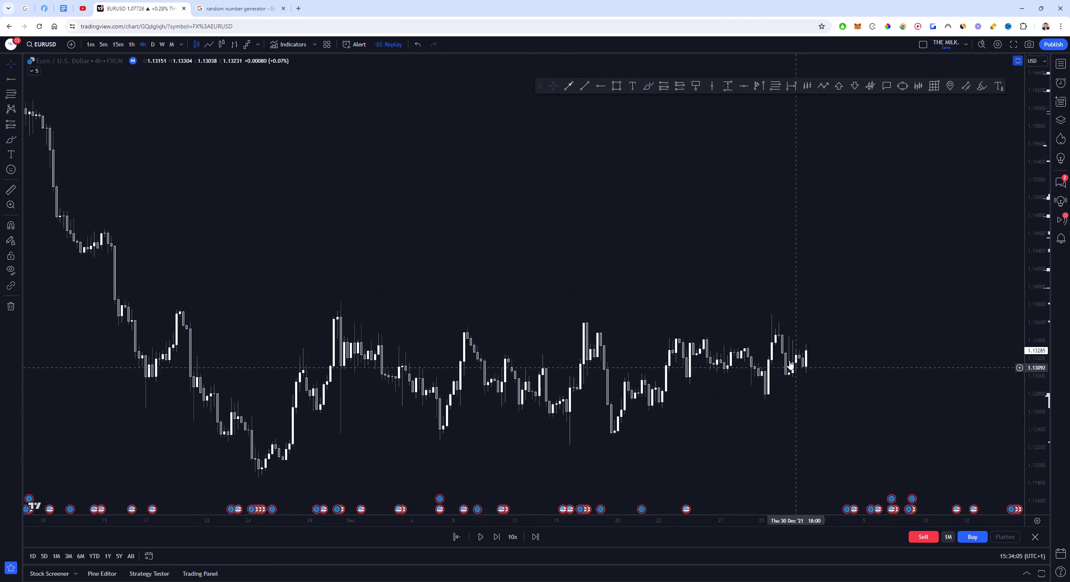
click(225, 5)
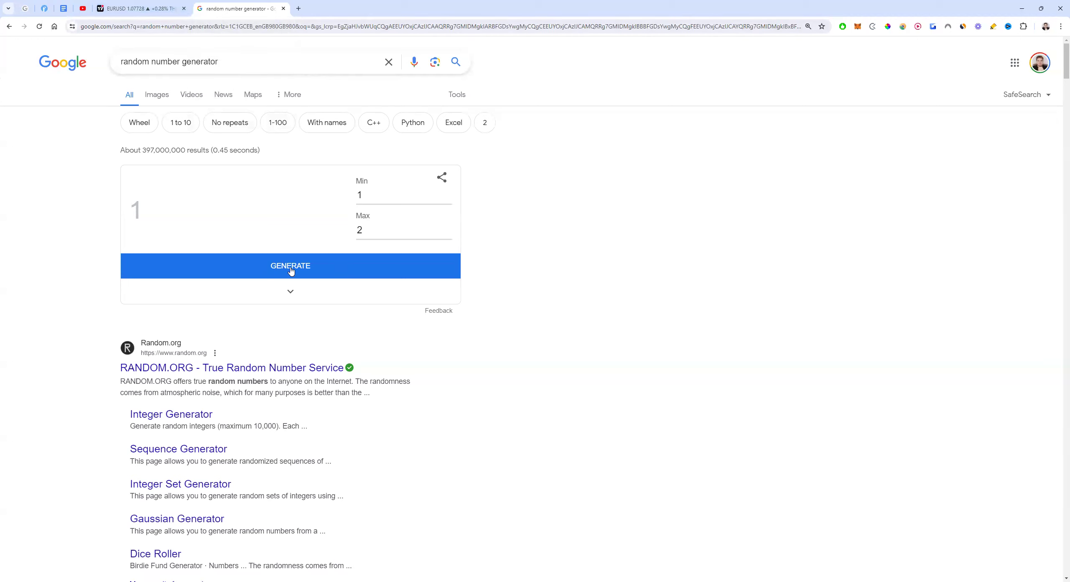
click(138, 9)
Step: Sell 1,000,000 EURUSD at market in the replay, opening a short at 1.13285
scroll(765, 439, up, 5)
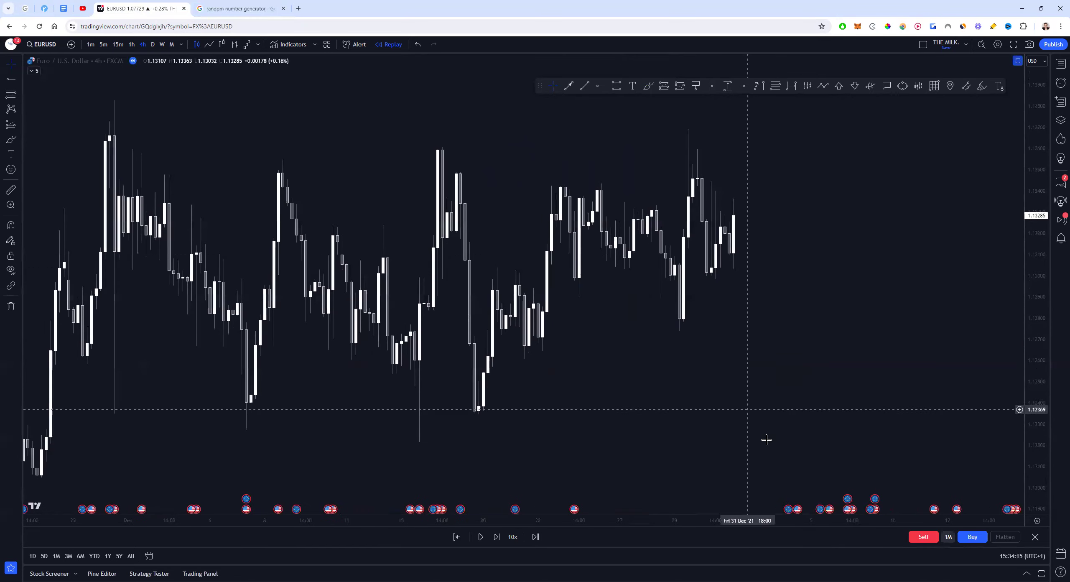
scroll(899, 387, down, 3)
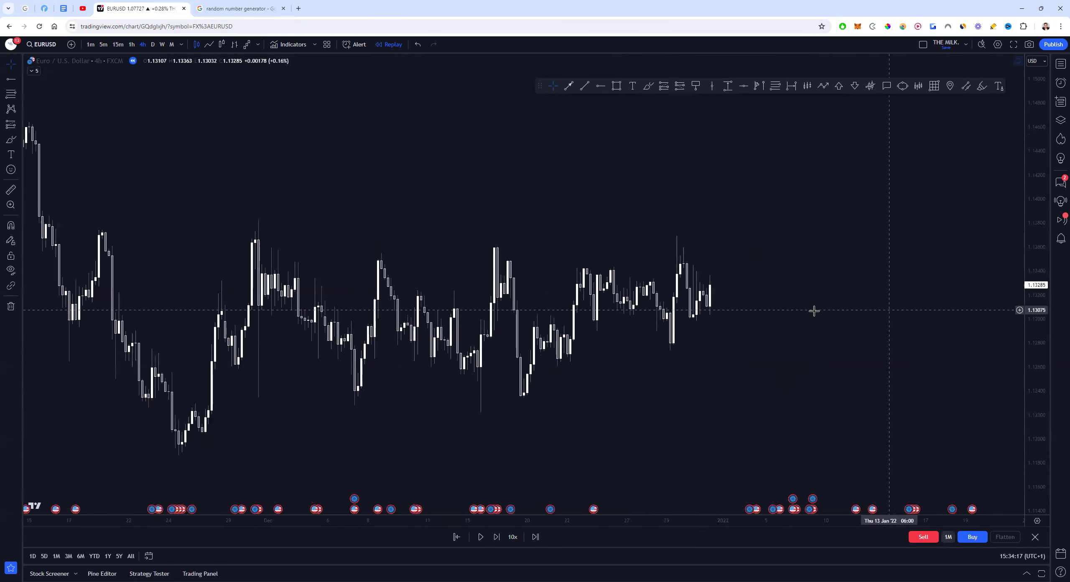
drag(884, 366, 847, 358)
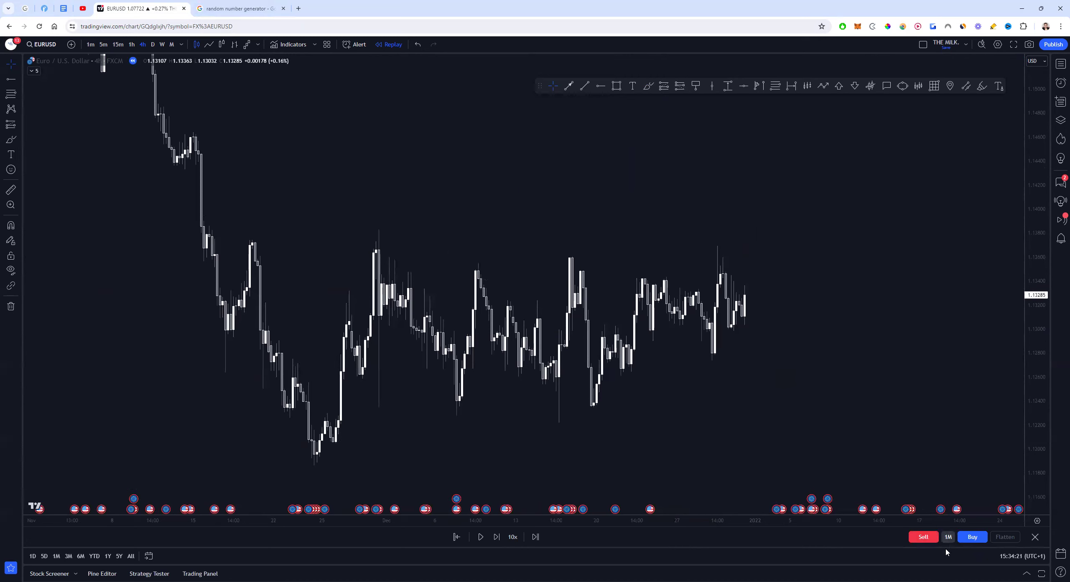
click(923, 537)
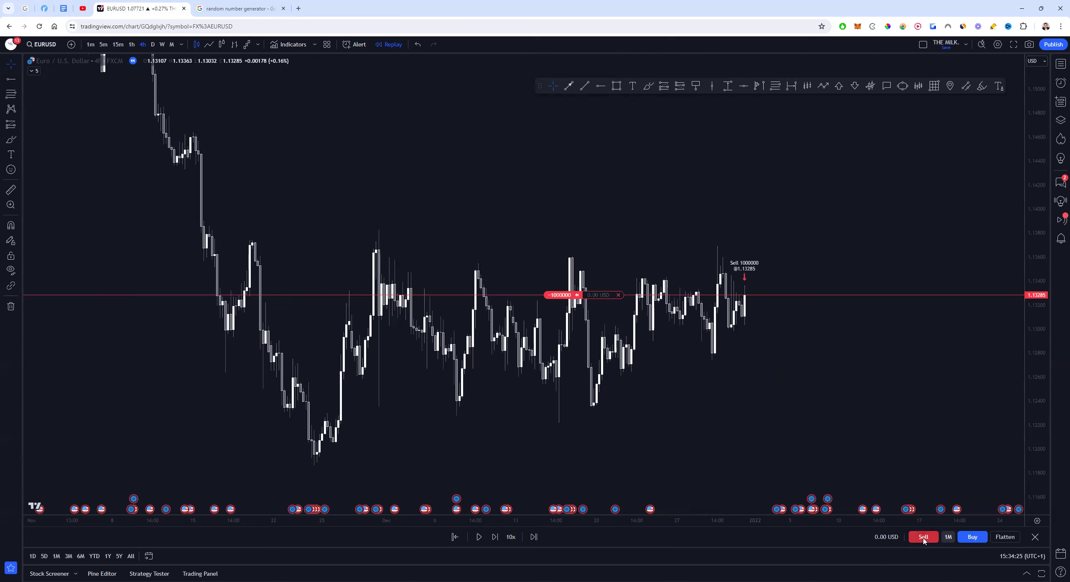
Step: Zoom out and pan to review the short position against the surrounding price history
scroll(683, 375, down, 4)
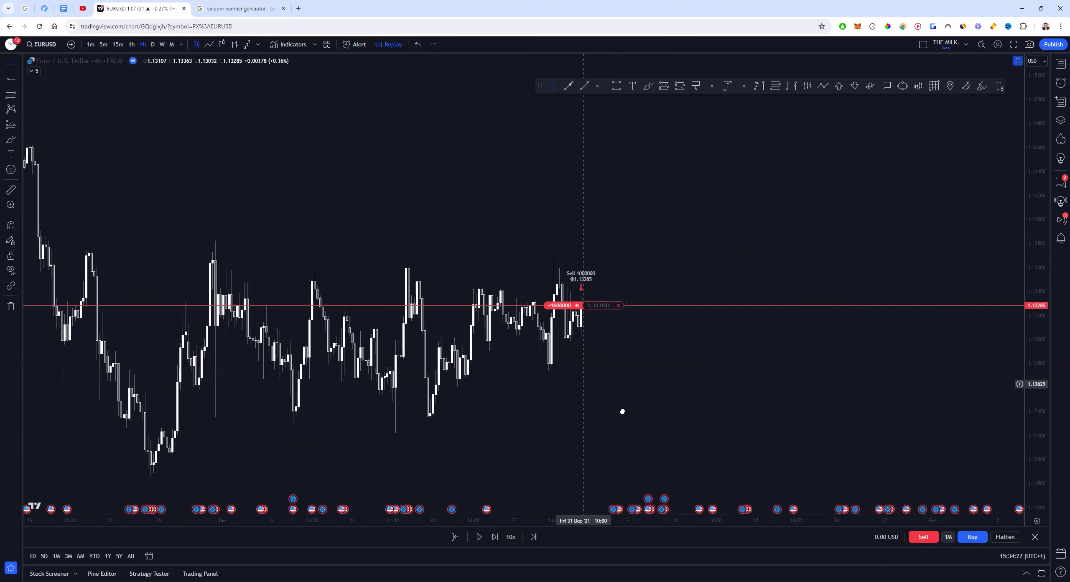
scroll(752, 372, down, 5)
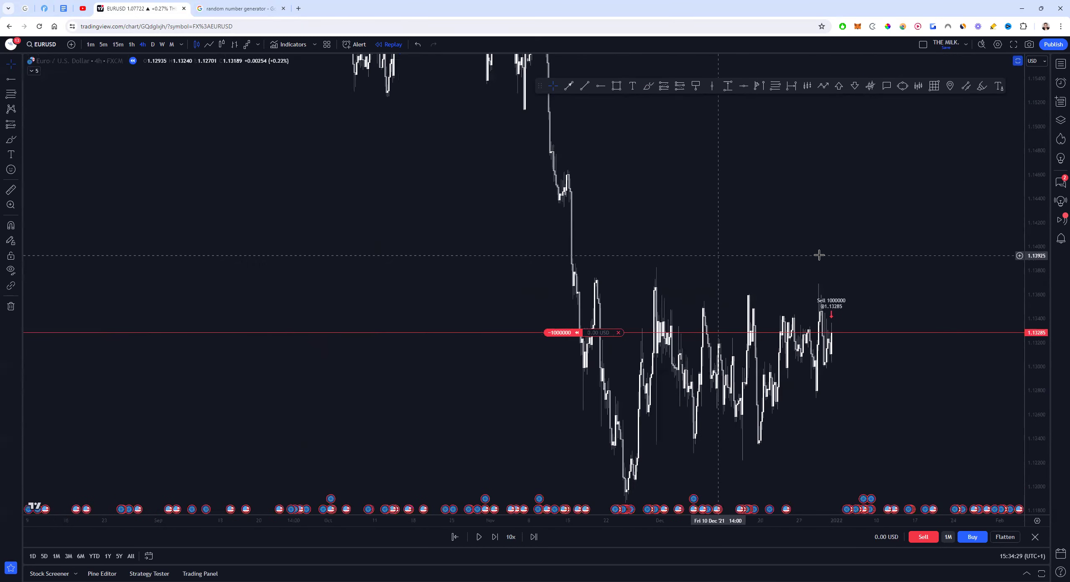
drag(1036, 219, 1037, 238)
drag(890, 274, 783, 272)
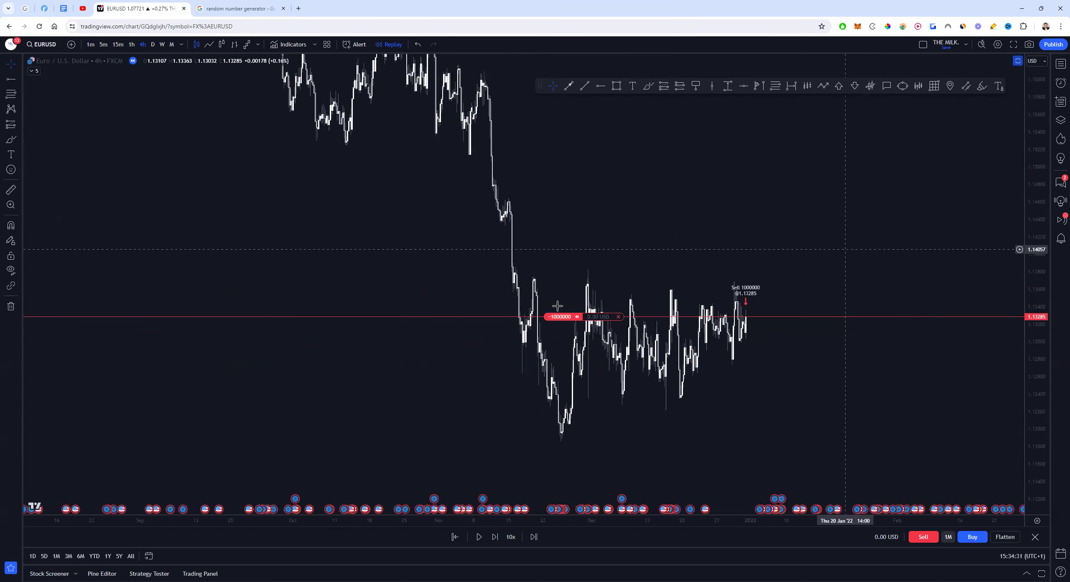
drag(649, 256, 640, 287)
scroll(640, 280, down, 6)
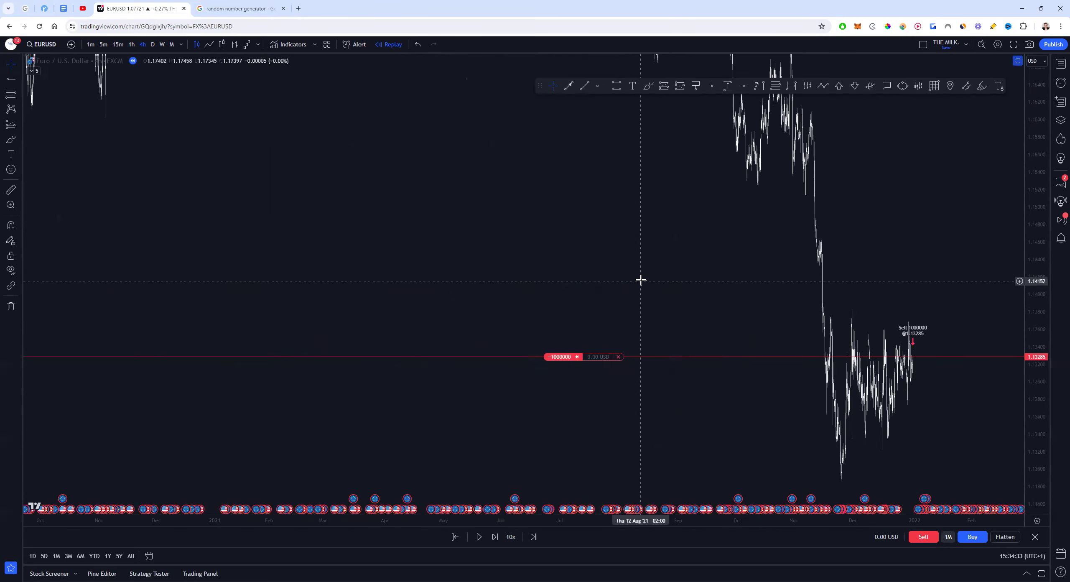
scroll(641, 280, down, 2)
mouse_move(800, 277)
mouse_down()
mouse_move(849, 275)
mouse_move(786, 261)
mouse_move(517, 285)
mouse_move(595, 275)
mouse_move(616, 255)
mouse_up()
scroll(835, 272, up, 14)
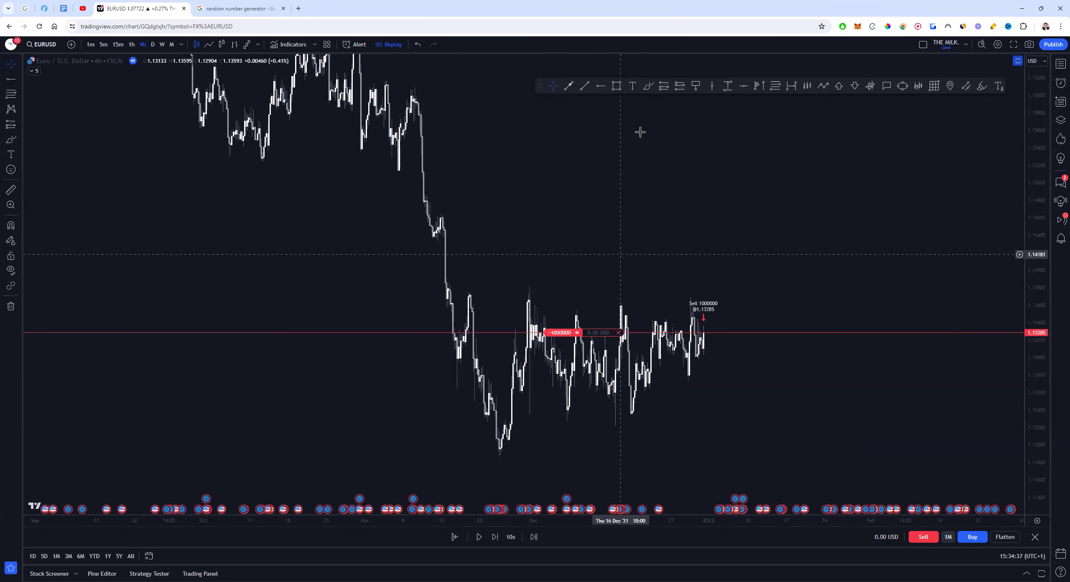
click(616, 86)
Step: Draw two yellow rectangles over the upper reaction areas above the short entry and frame them
mouse_move(415, 240)
mouse_down()
mouse_move(764, 215)
mouse_move(736, 273)
mouse_up()
click(775, 215)
click(617, 86)
mouse_move(212, 221)
mouse_down()
mouse_move(901, 211)
mouse_move(902, 233)
mouse_up()
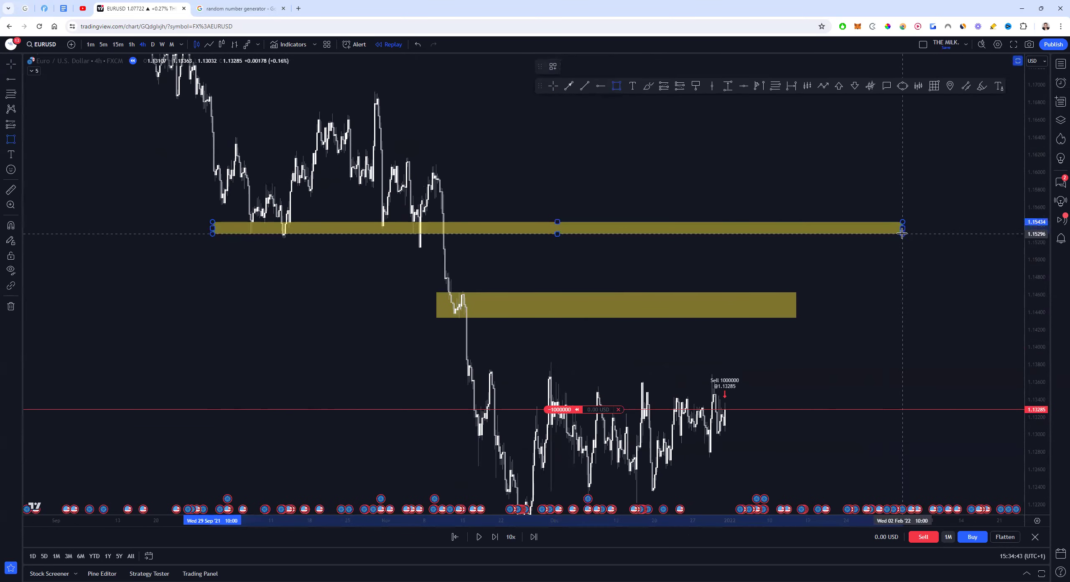
drag(879, 286, 881, 300)
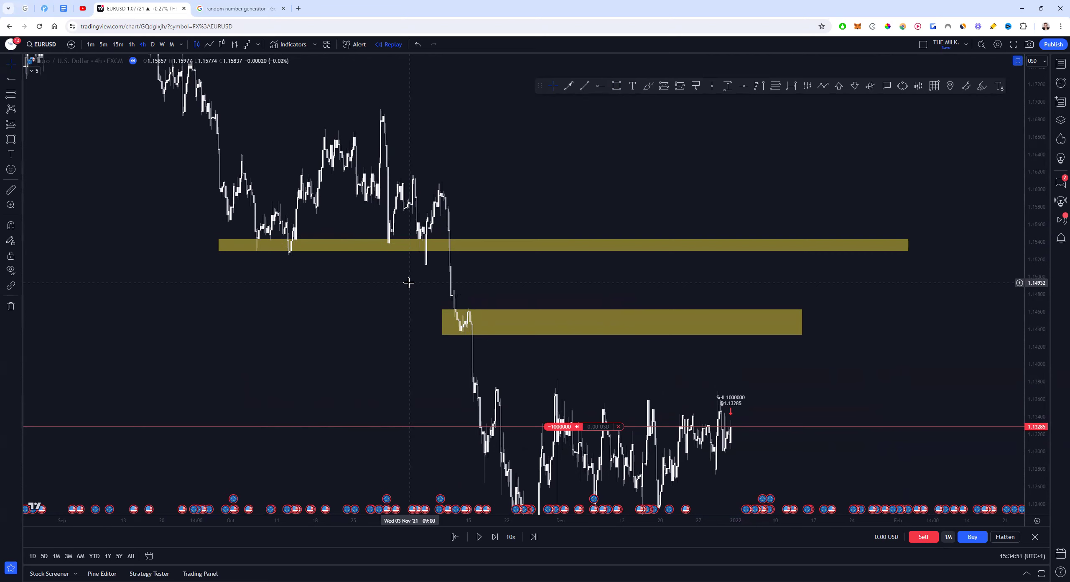
drag(789, 391, 910, 272)
scroll(892, 272, up, 1)
drag(841, 389, 563, 376)
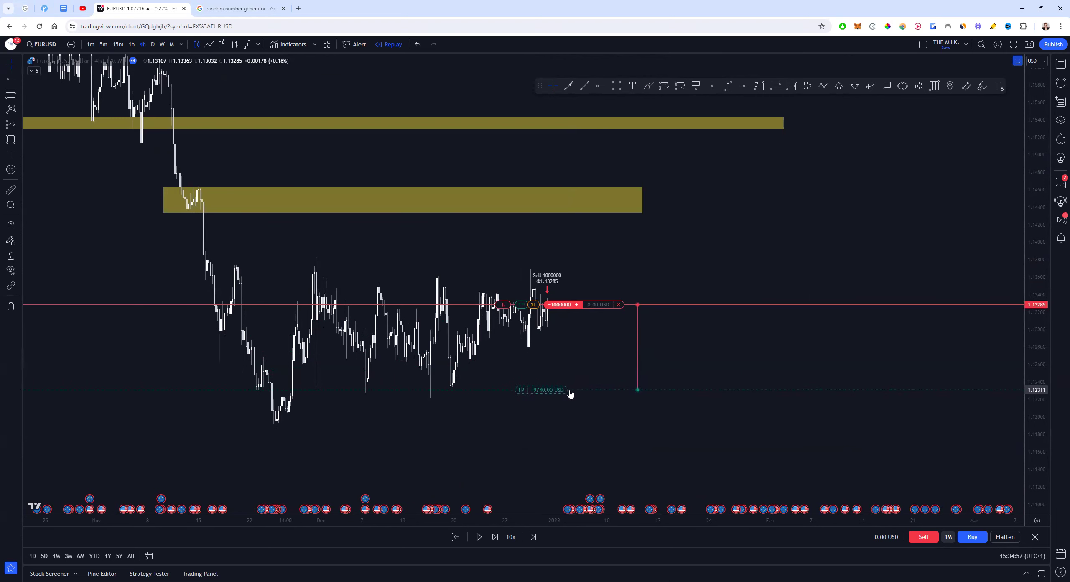
Step: Drag the short's take-profit down to 1.12196
drag(557, 397, 548, 405)
drag(556, 403, 556, 402)
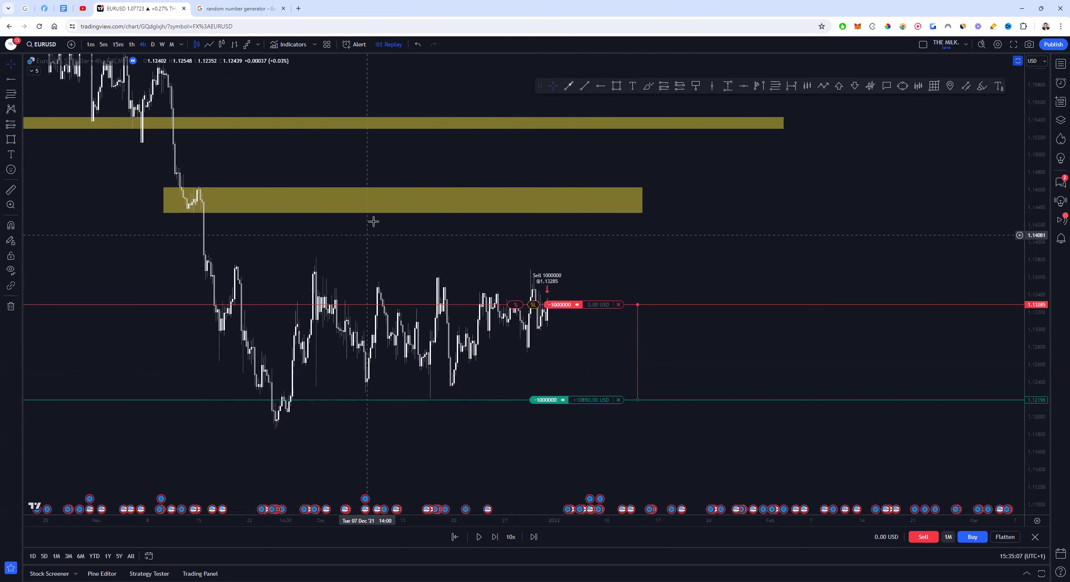
drag(662, 427, 629, 410)
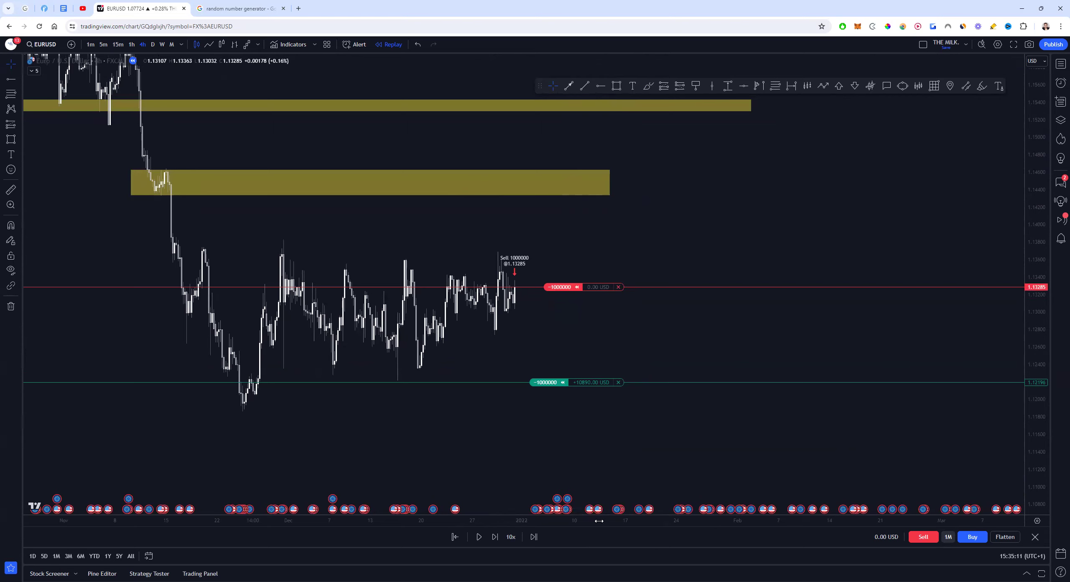
drag(617, 483, 522, 452)
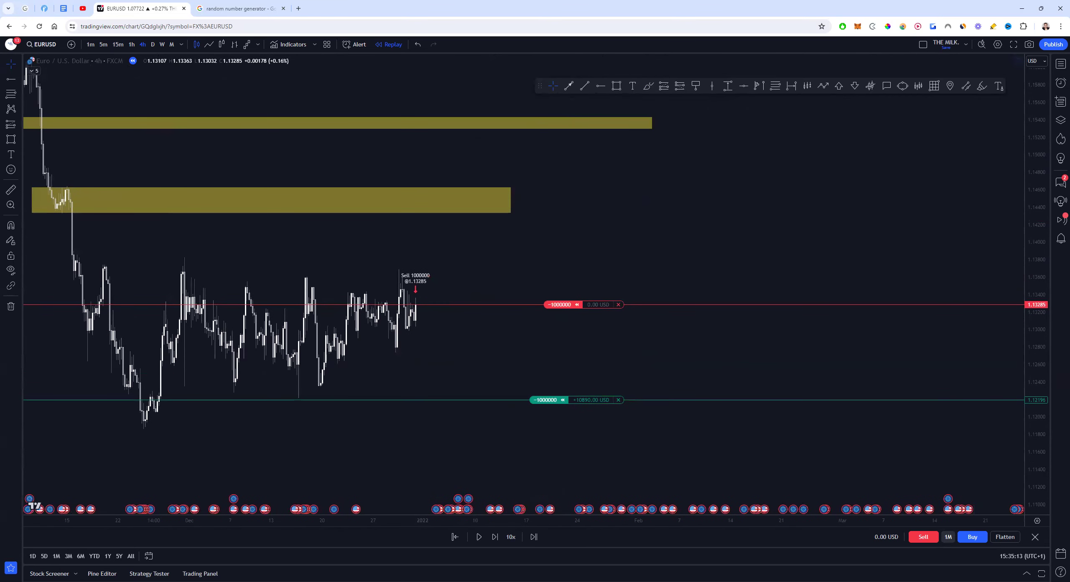
Step: Step the replay forward bar by bar until price climbs into the lower yellow zone near 1.14415
click(495, 537)
drag(538, 503, 579, 457)
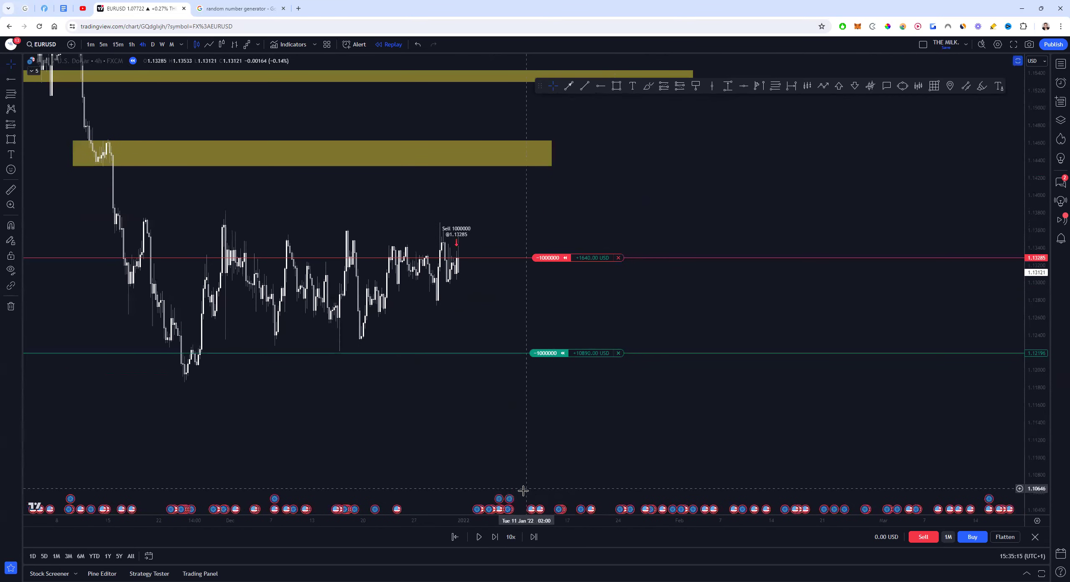
click(494, 539)
click(496, 540)
click(494, 537)
click(495, 537)
click(494, 537)
click(495, 537)
click(495, 537)
click(494, 538)
click(494, 537)
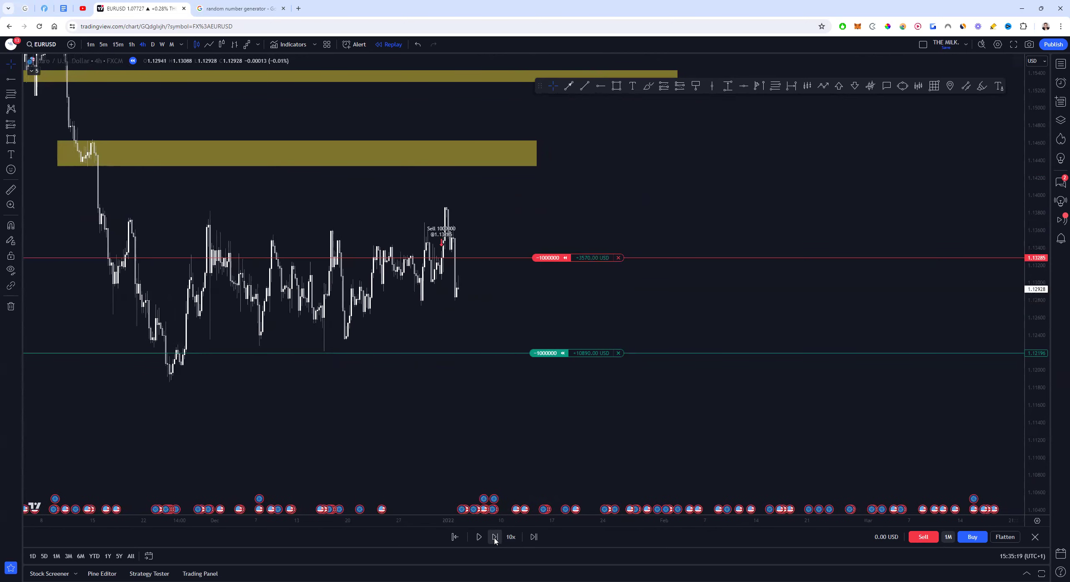
click(495, 537)
click(494, 537)
click(495, 537)
click(494, 537)
click(494, 537)
click(495, 537)
click(495, 537)
click(495, 537)
click(495, 537)
click(495, 537)
click(494, 537)
click(495, 537)
click(495, 537)
click(495, 537)
click(495, 537)
click(494, 537)
click(494, 537)
click(494, 537)
click(494, 538)
click(495, 537)
click(495, 537)
click(495, 538)
click(495, 537)
click(494, 537)
click(495, 538)
click(494, 537)
click(495, 537)
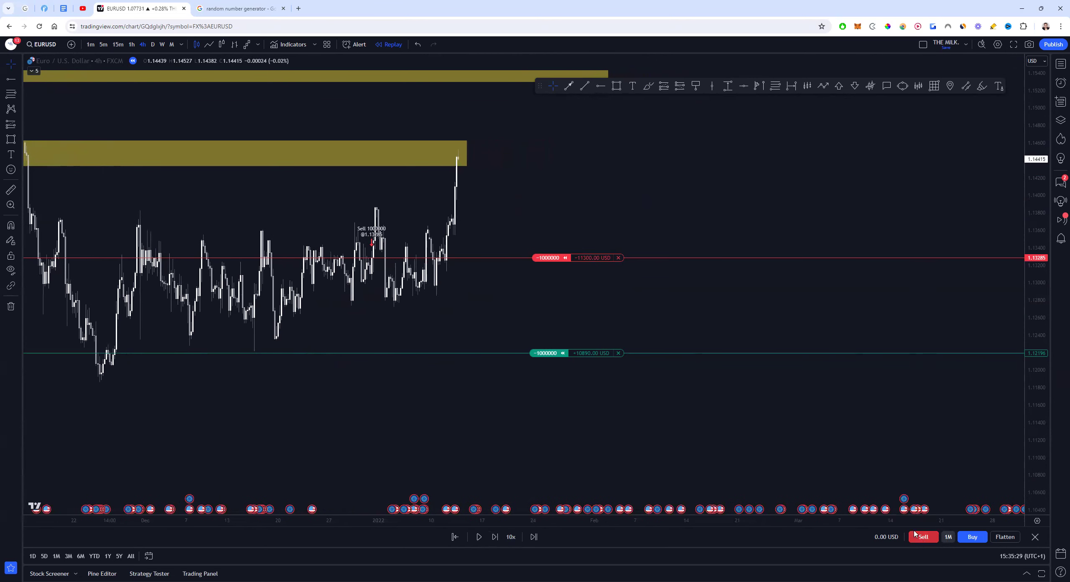
drag(570, 227, 635, 280)
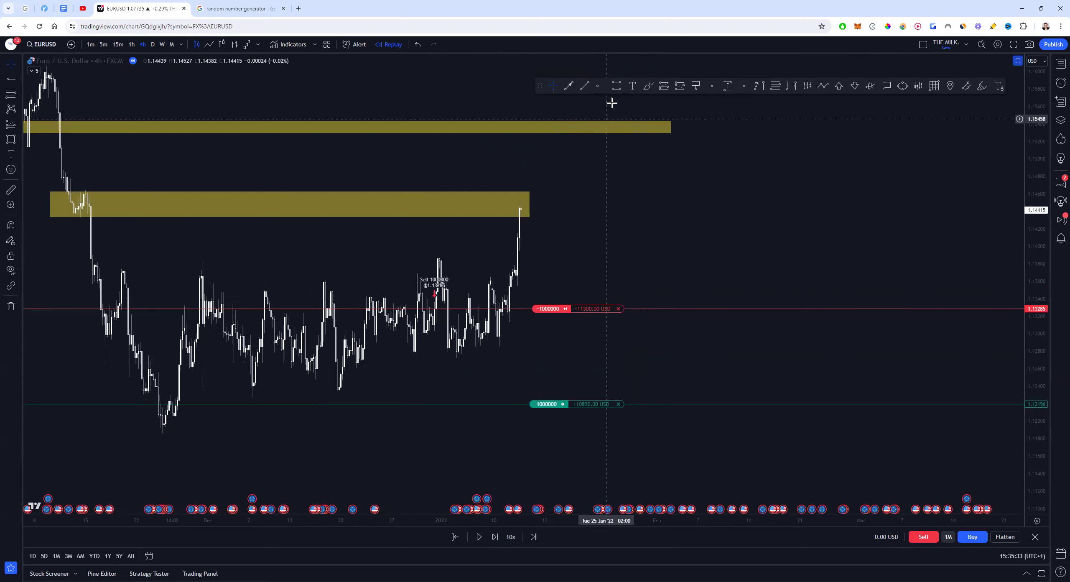
Step: Undo the yellow freehand brush strokes on the chart
click(648, 86)
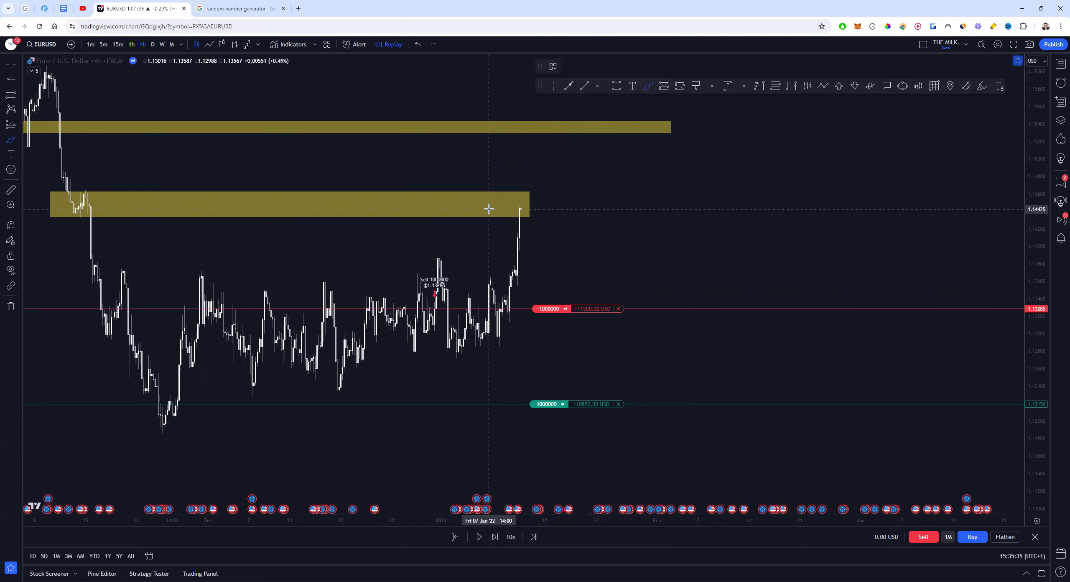
drag(489, 209, 545, 206)
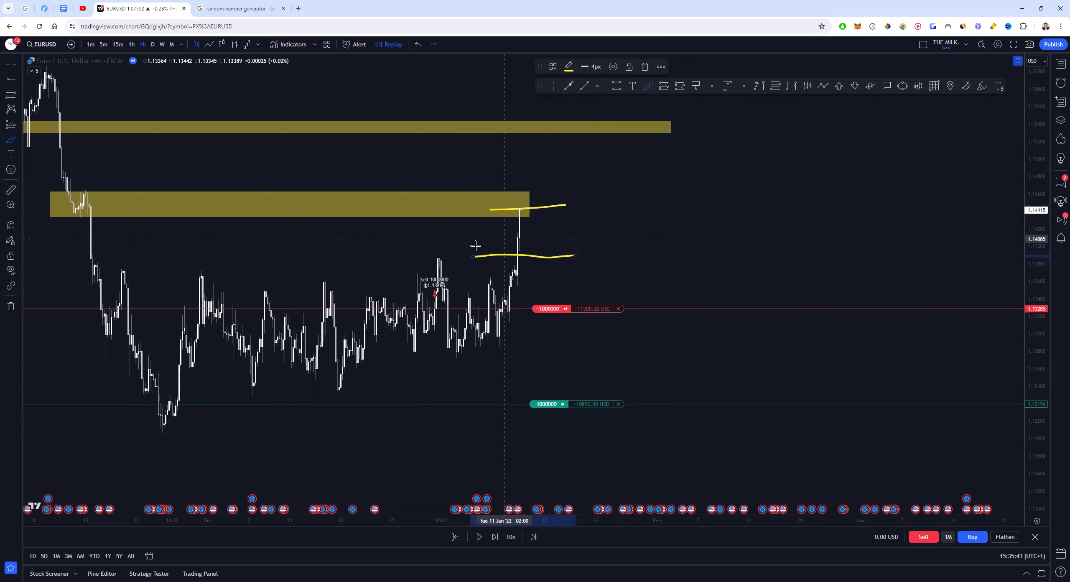
key(ctrl+z)
key(ctrl+z)
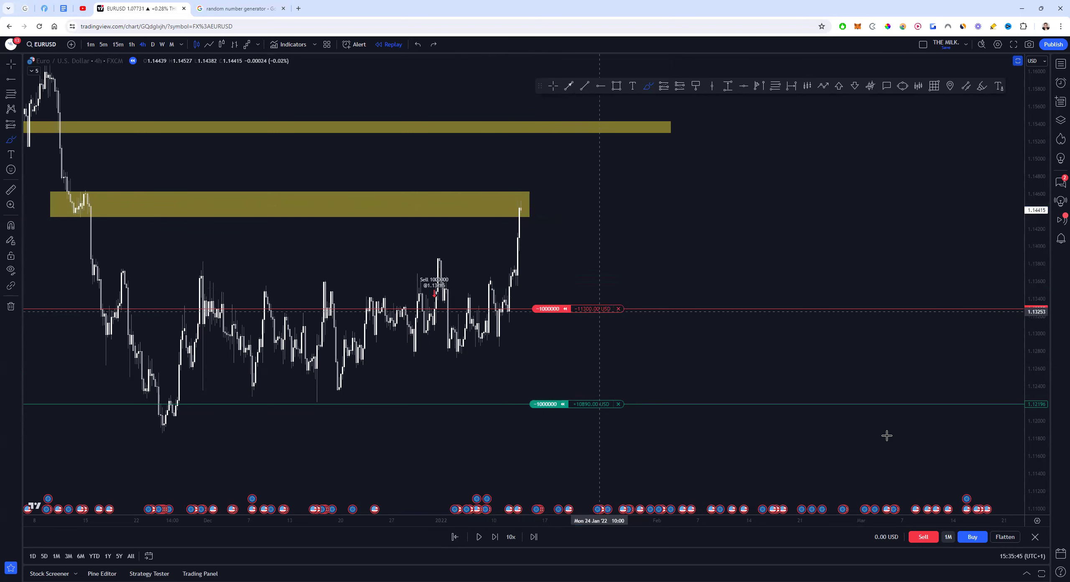
Step: Sell another 1,000,000 at 1.14415, doubling the short to 2,000,000 averaging 1.13850
click(922, 538)
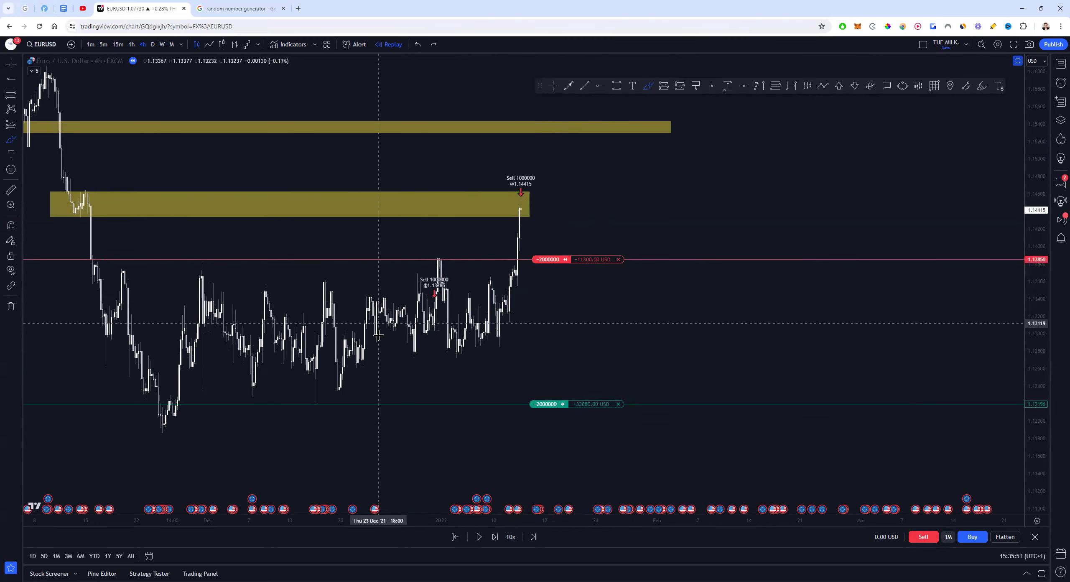
click(12, 66)
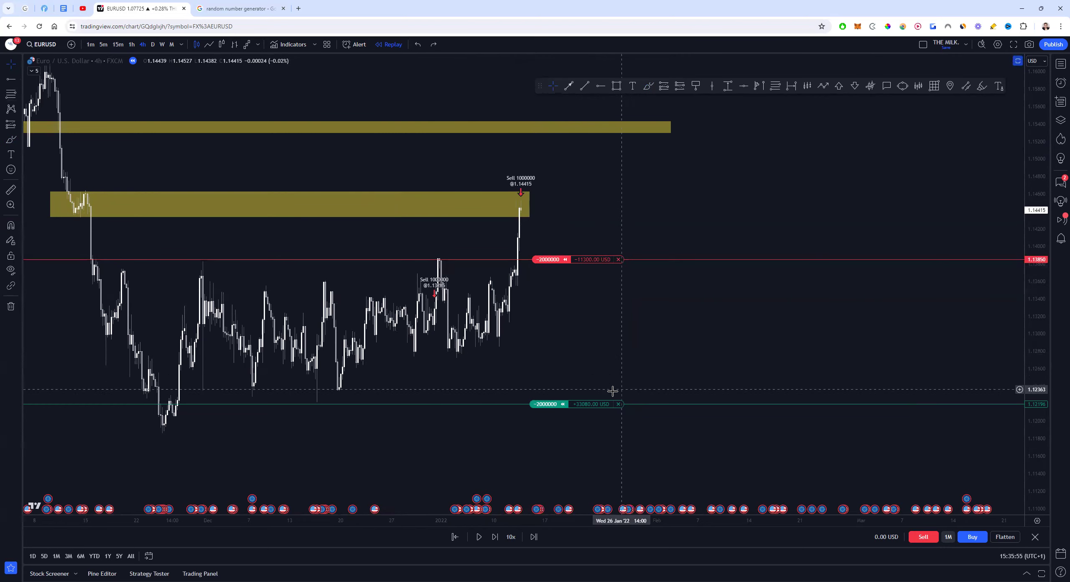
drag(586, 328, 609, 357)
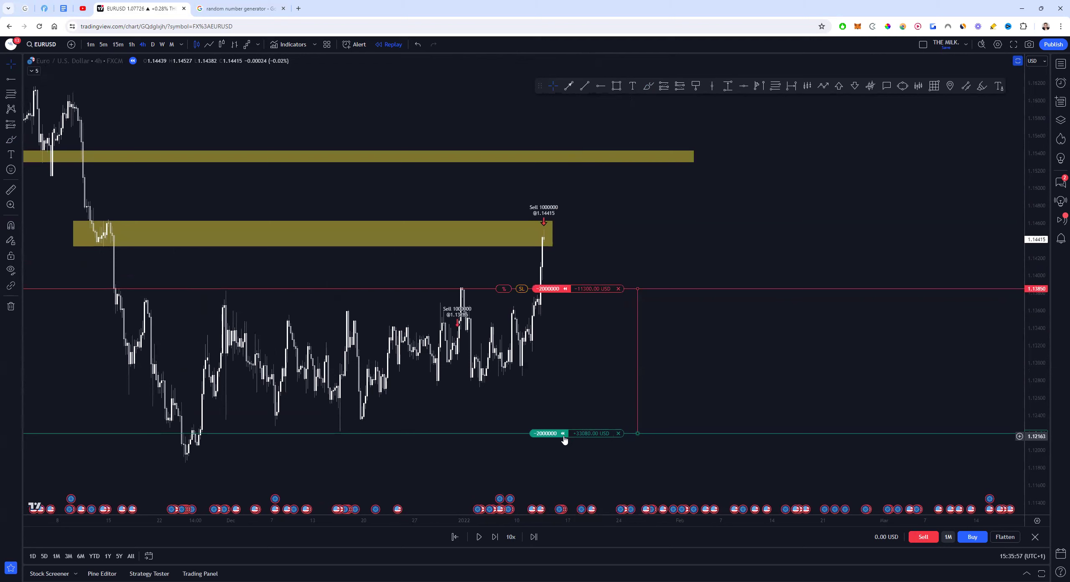
Step: Raise the doubled short's take-profit to 1.13779
drag(563, 437, 577, 304)
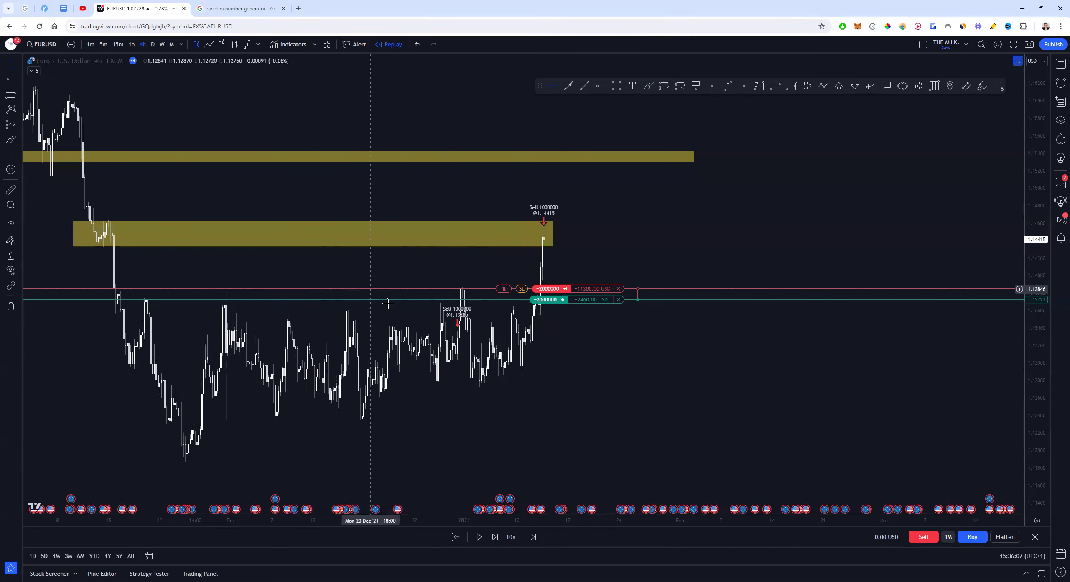
scroll(501, 342, down, 2)
drag(649, 387, 625, 396)
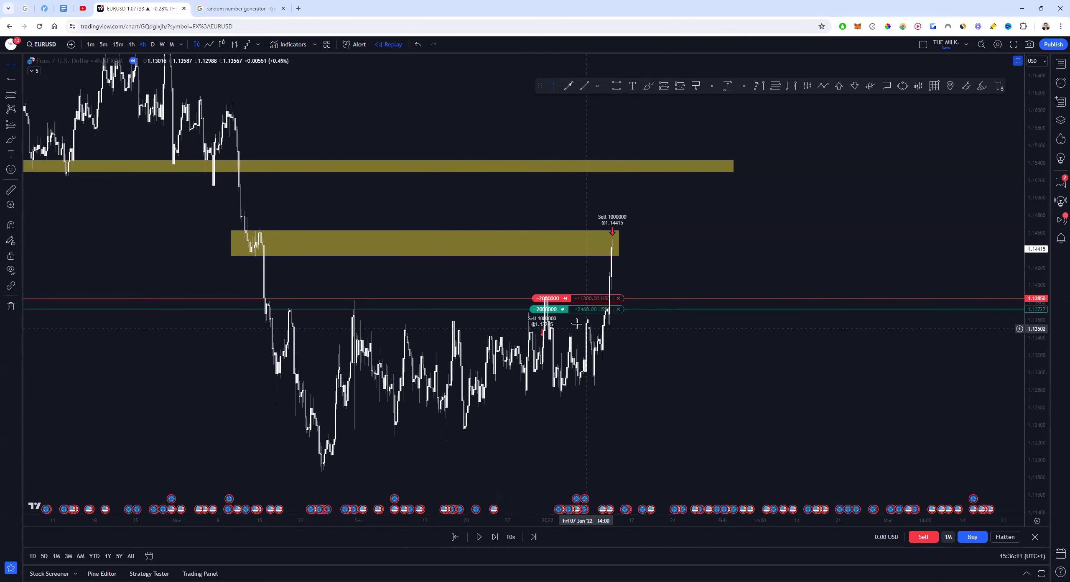
drag(567, 310, 571, 313)
drag(566, 308, 566, 306)
drag(653, 343, 595, 358)
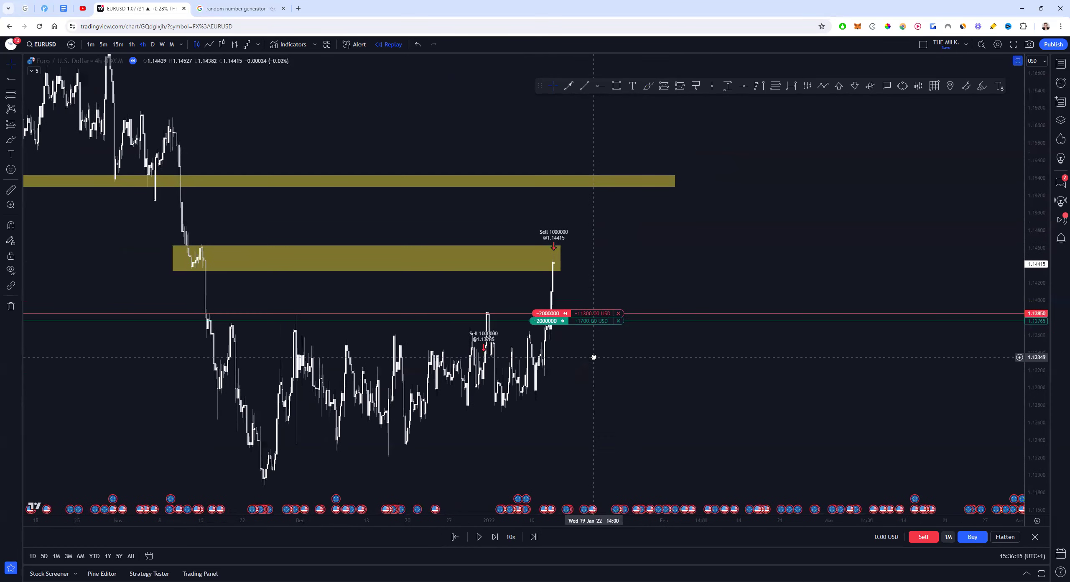
scroll(600, 355, up, 1)
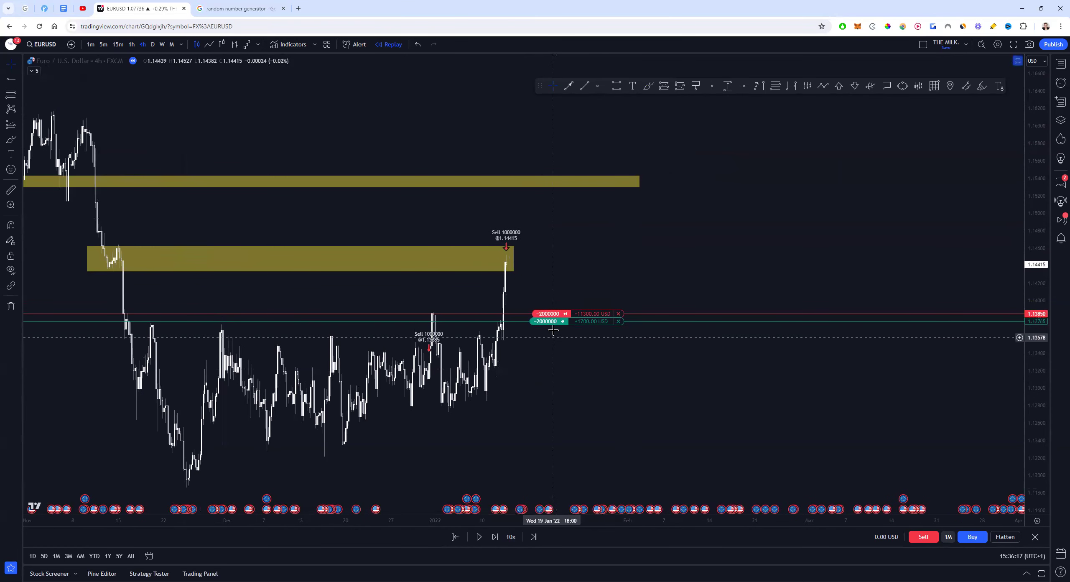
drag(558, 321, 560, 320)
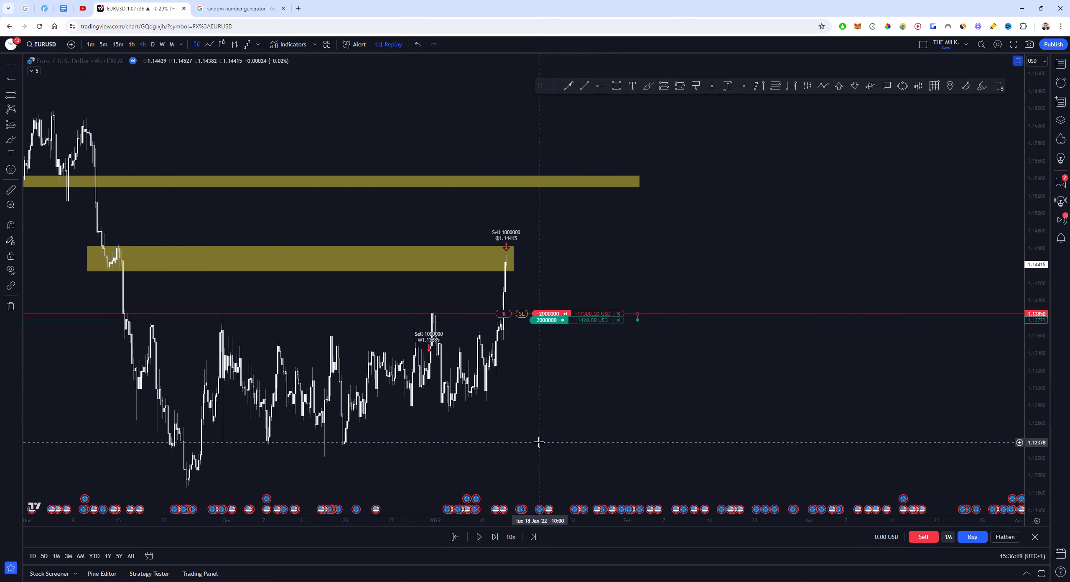
Step: Step the replay forward until the short closes at 1.13428 for +4,440 USD
click(495, 537)
click(495, 537)
click(495, 537)
click(500, 535)
click(499, 536)
click(500, 535)
click(499, 535)
click(500, 535)
click(499, 536)
click(500, 535)
click(499, 536)
click(500, 536)
click(499, 535)
click(499, 536)
drag(628, 326, 751, 286)
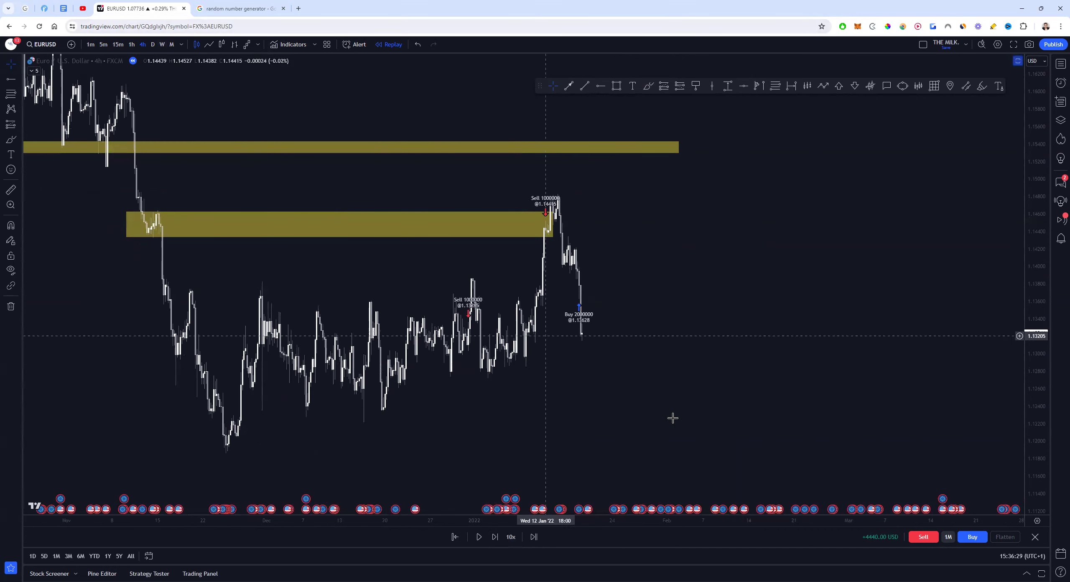
Step: Check Google's random number generator, toggling TradingView's order quantity keypad in between
click(247, 5)
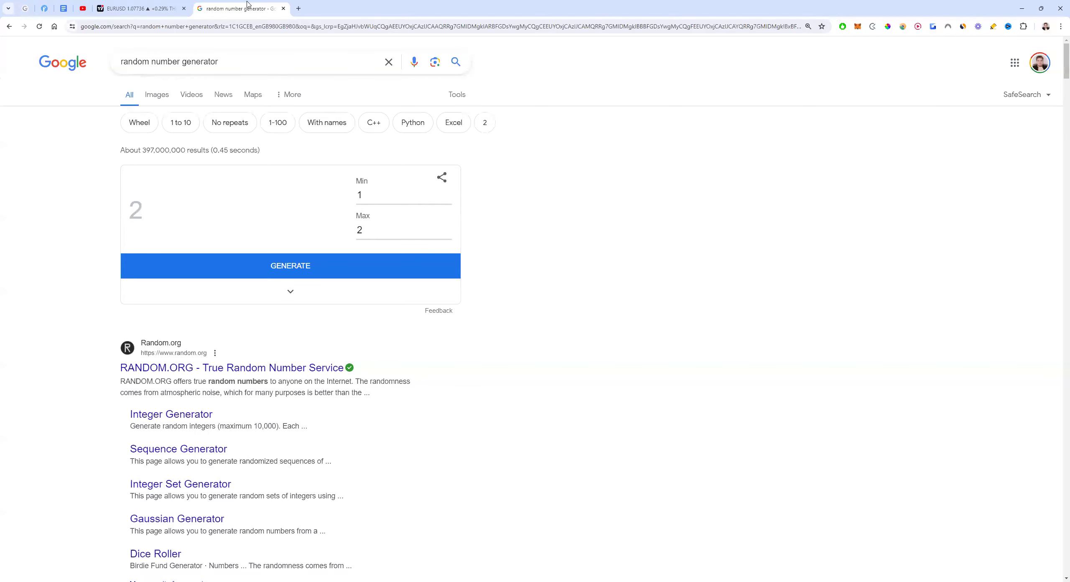
click(117, 5)
click(949, 538)
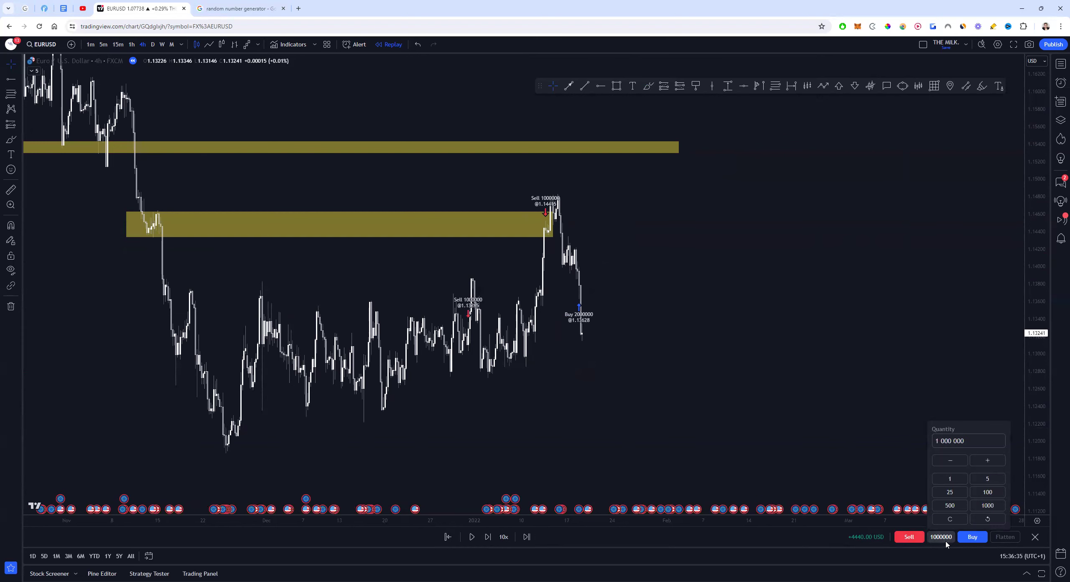
click(819, 543)
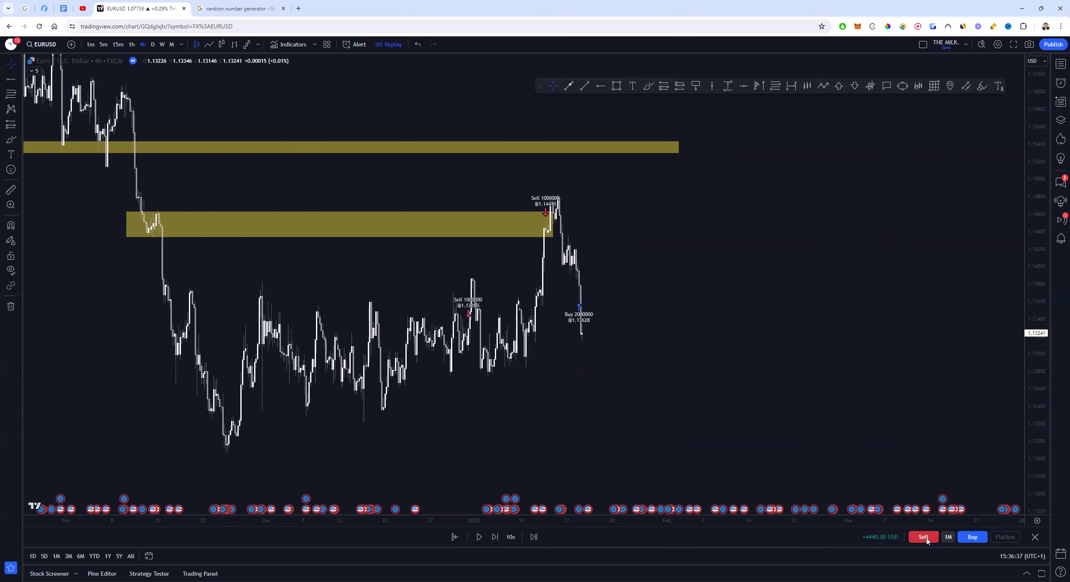
click(239, 9)
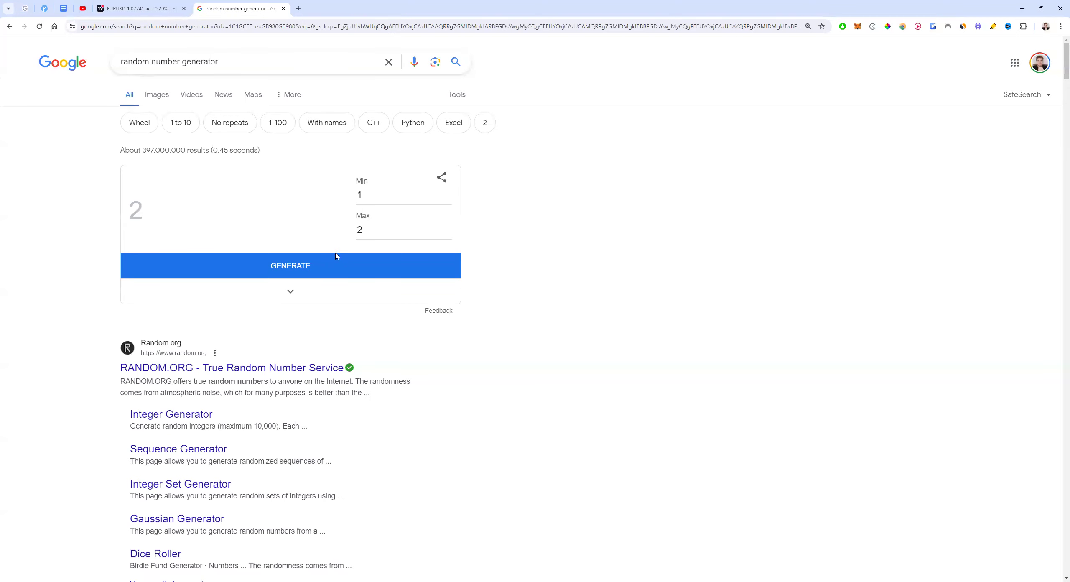
Step: Short 1,000,000 at 1.13241 with take-profit at 1.12287, and extend the yellow zone right
click(137, 8)
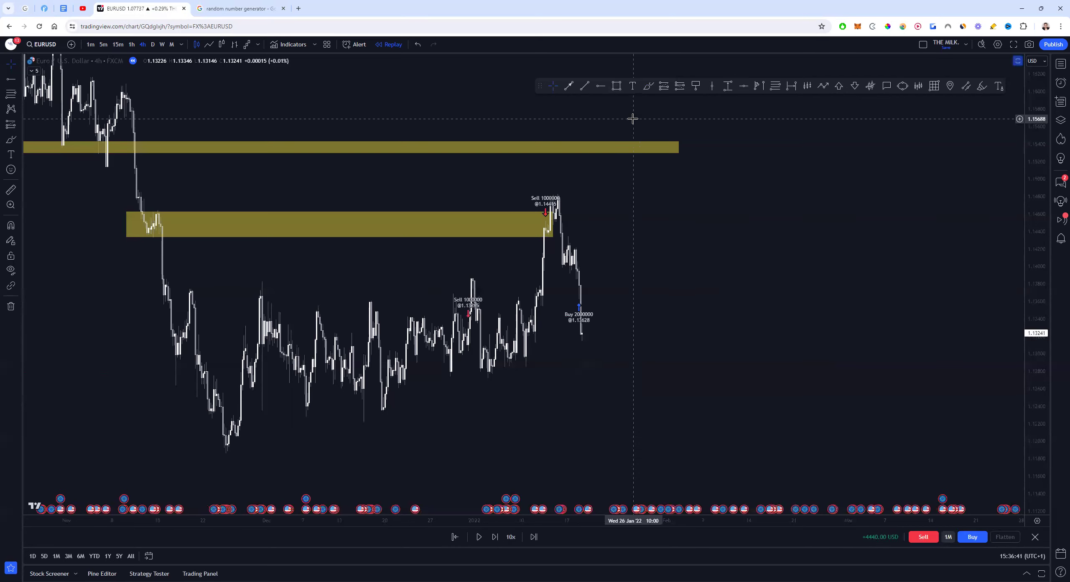
click(924, 537)
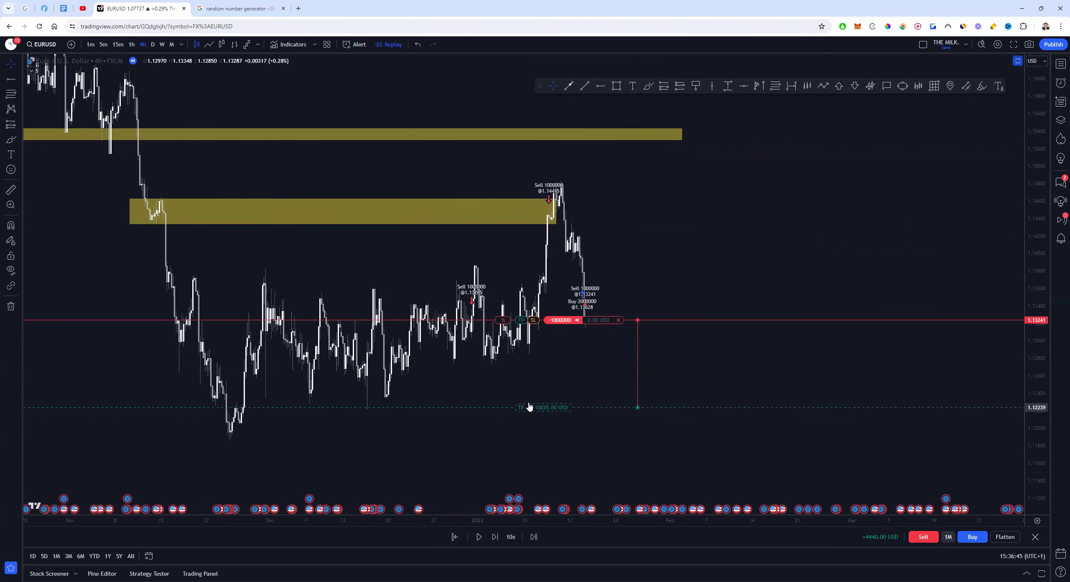
drag(536, 407, 535, 408)
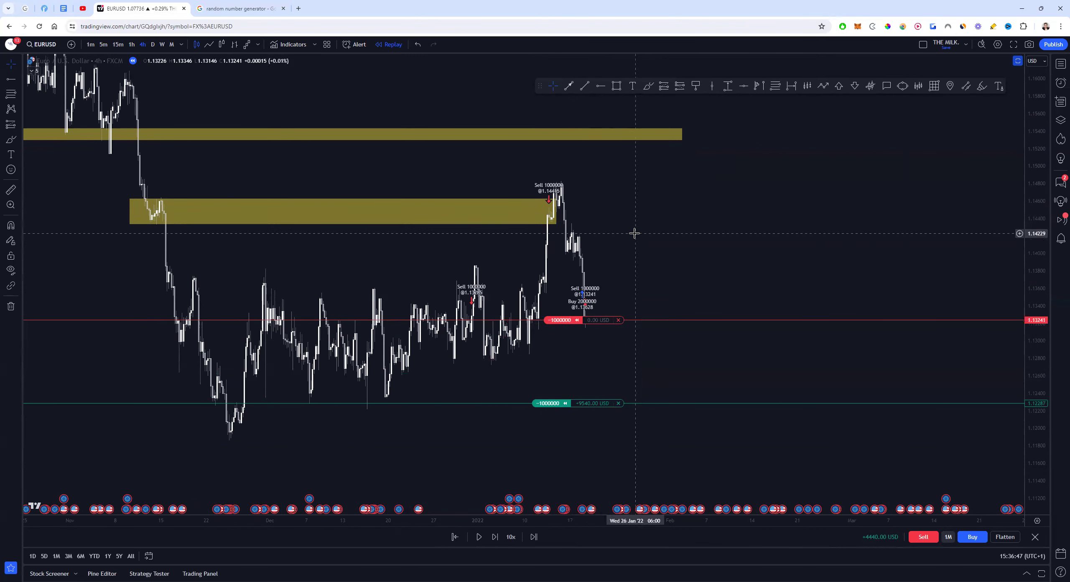
drag(634, 234, 553, 241)
drag(473, 217, 749, 231)
drag(715, 277, 705, 262)
Step: Replay forward until the take-profit fills at 1.12155 for +15,300 USD, then view Google's generator
click(494, 537)
click(495, 537)
click(494, 537)
click(494, 537)
click(494, 537)
click(495, 537)
click(494, 537)
click(495, 537)
click(494, 537)
click(495, 537)
click(495, 537)
click(495, 537)
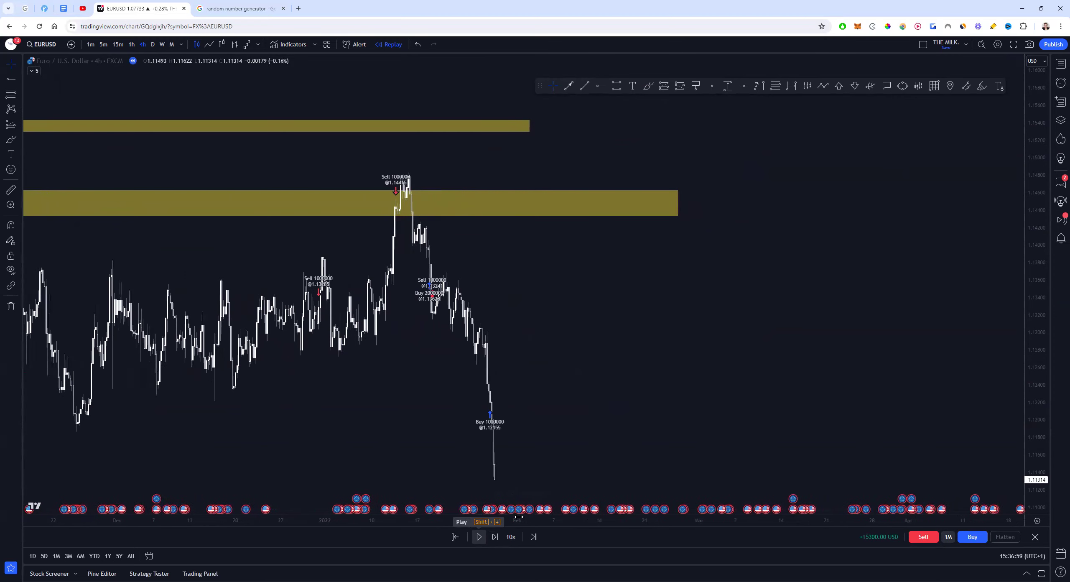
click(479, 537)
scroll(651, 255, down, 5)
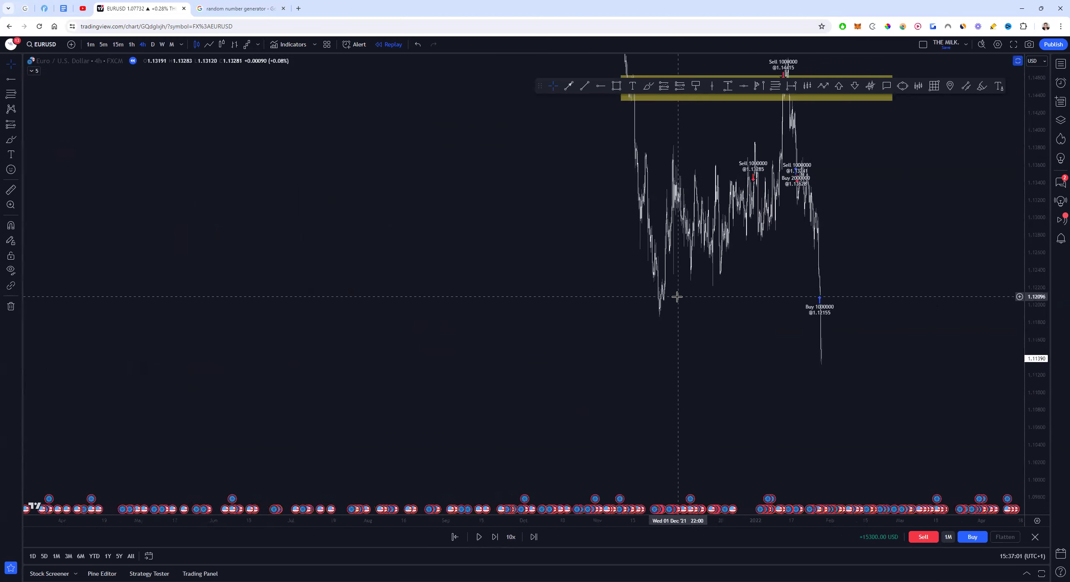
key(ctrl+Tab)
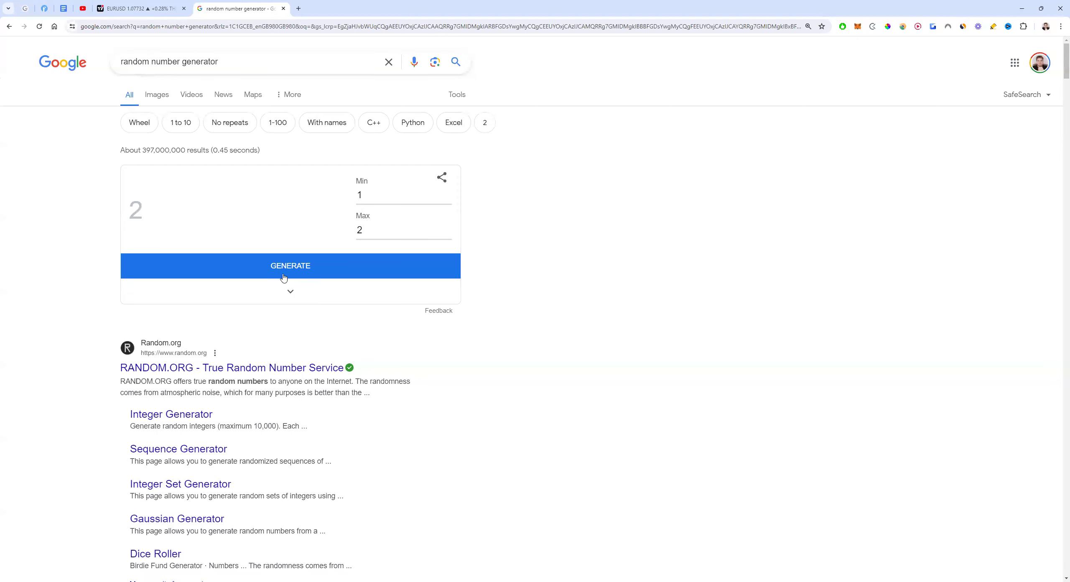
Step: Back on the EURUSD chart, buy 1,000,000 at 1.11390, then zoom out to a wider price range
click(147, 6)
drag(767, 351, 895, 313)
scroll(786, 309, up, 8)
drag(727, 314, 878, 374)
scroll(684, 184, up, 5)
click(664, 85)
click(11, 64)
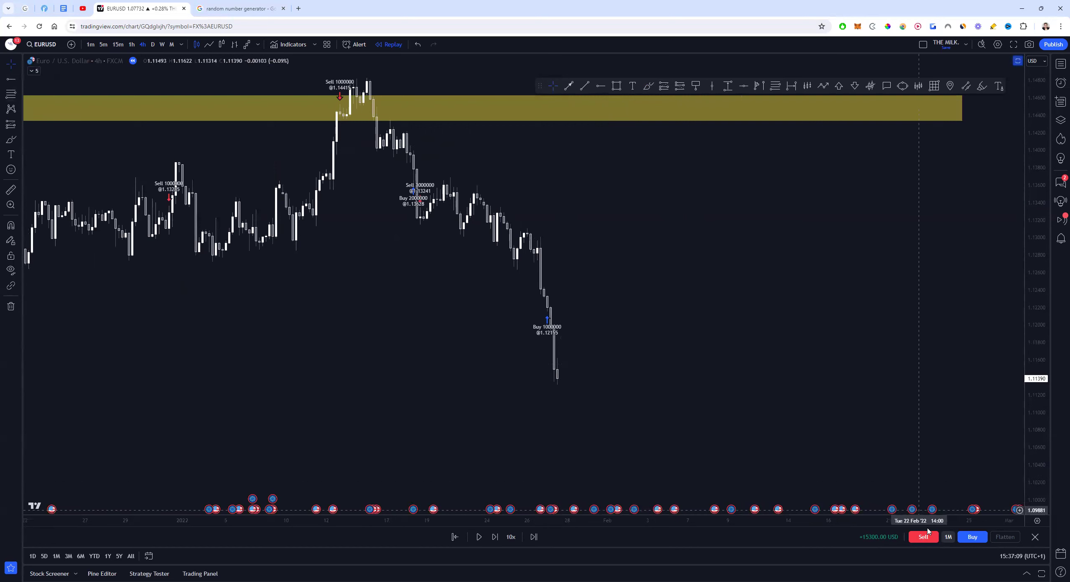
click(972, 536)
scroll(683, 422, down, 5)
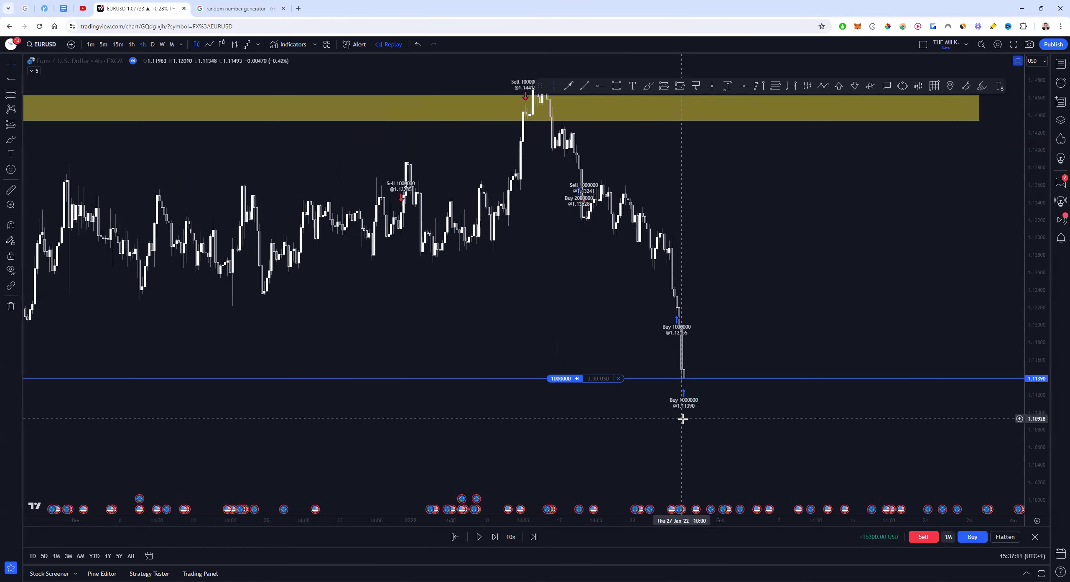
scroll(683, 418, down, 3)
drag(684, 419, 616, 325)
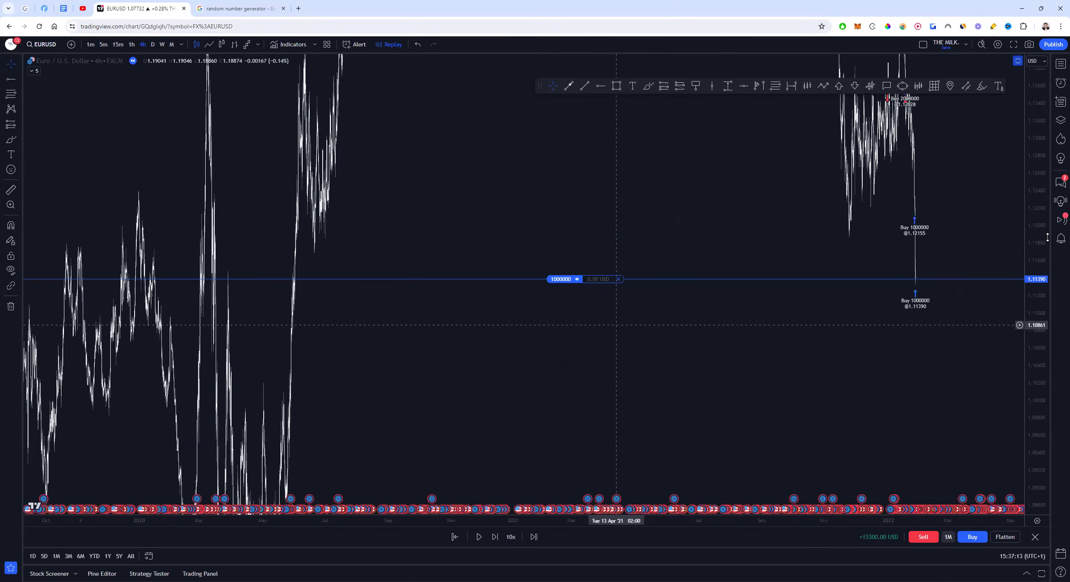
drag(1038, 246, 1031, 399)
drag(827, 377, 753, 368)
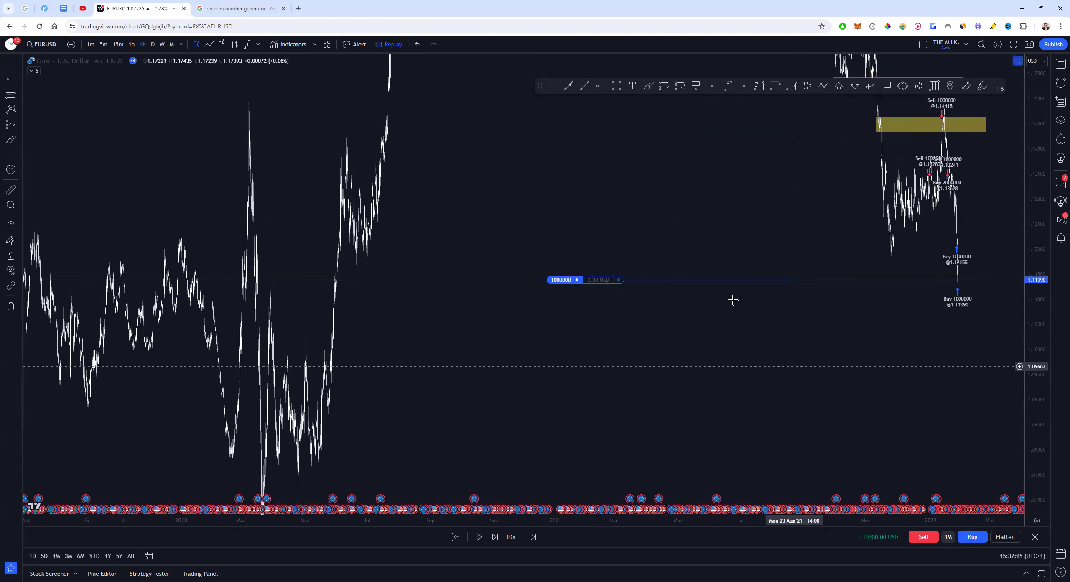
Step: Draw a long thin yellow zone at about 1.1014–1.1033 across the chart
click(120, 339)
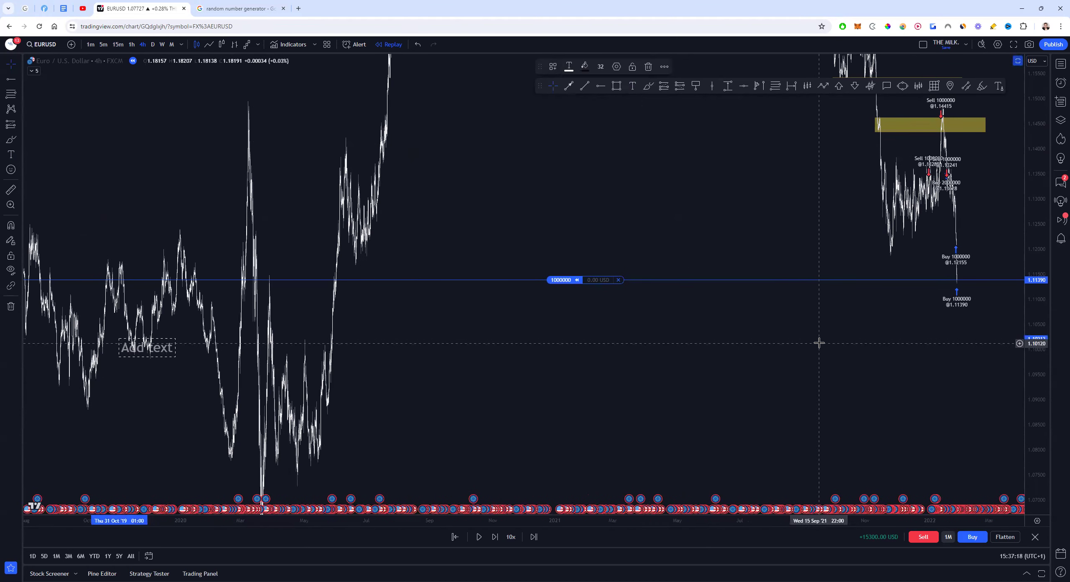
click(180, 364)
click(616, 85)
click(74, 333)
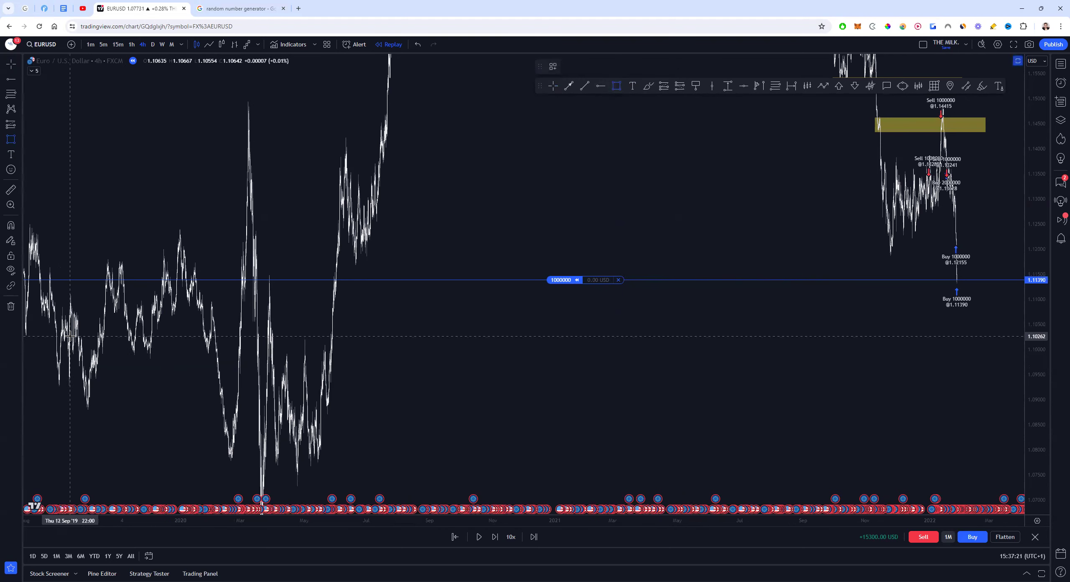
click(958, 338)
click(1015, 341)
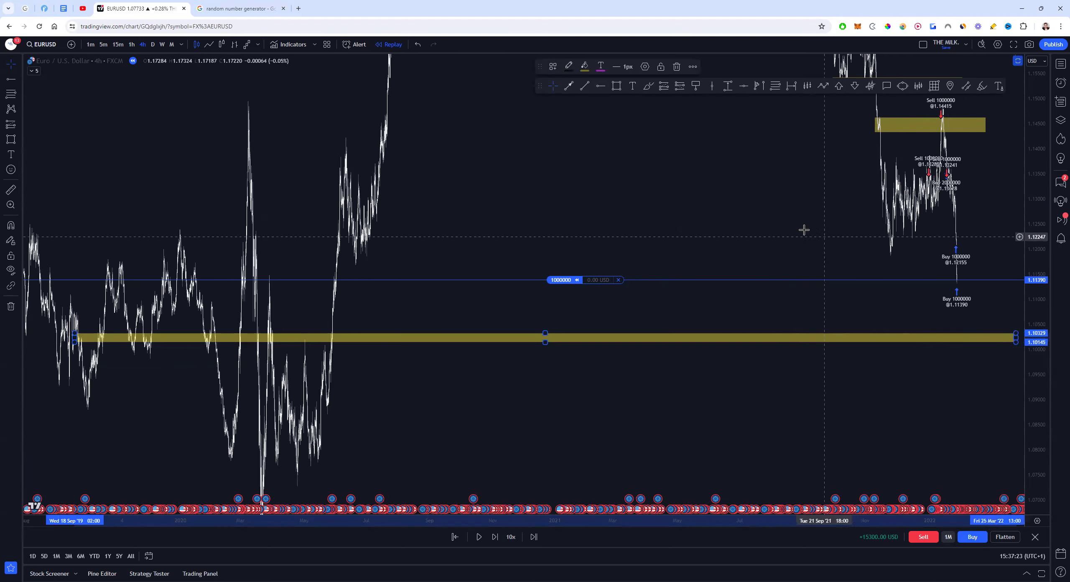
Step: Add a shorter yellow zone around 1.123–1.124 and deselect it
drag(768, 229, 693, 269)
click(616, 85)
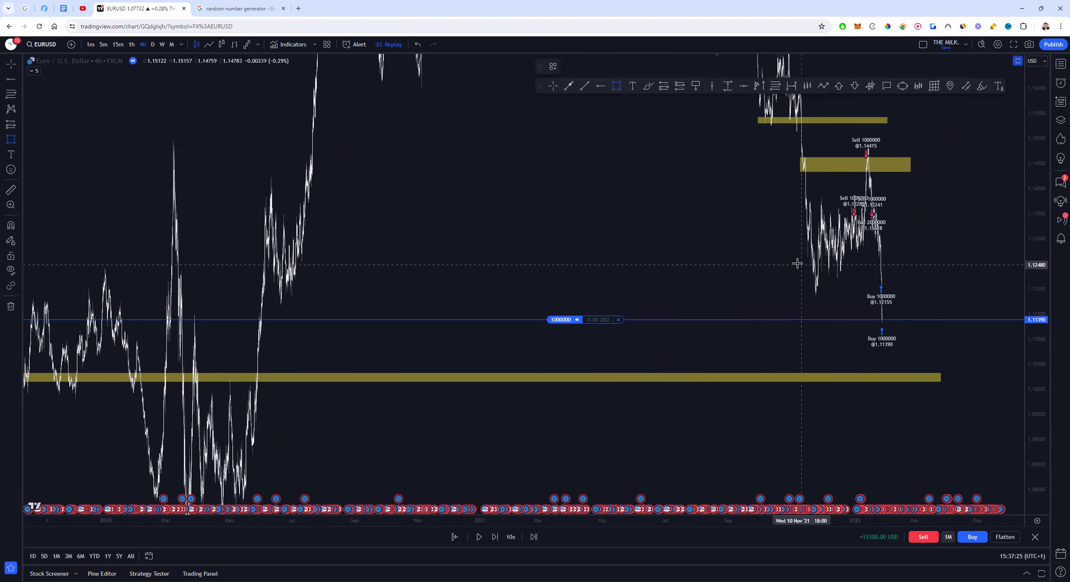
click(778, 266)
click(995, 272)
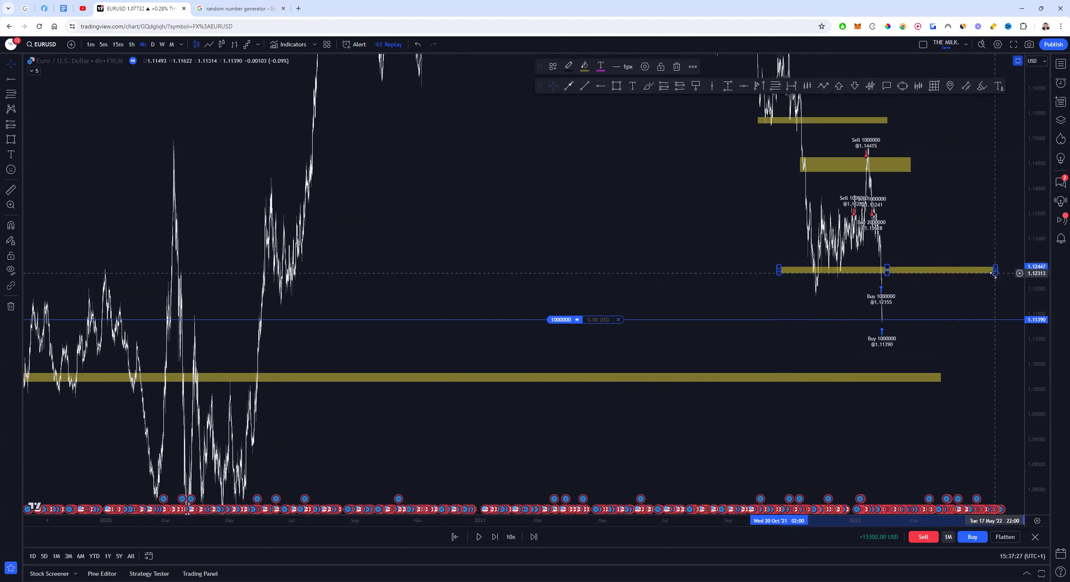
scroll(995, 362, up, 5)
click(762, 312)
scroll(769, 292, up, 4)
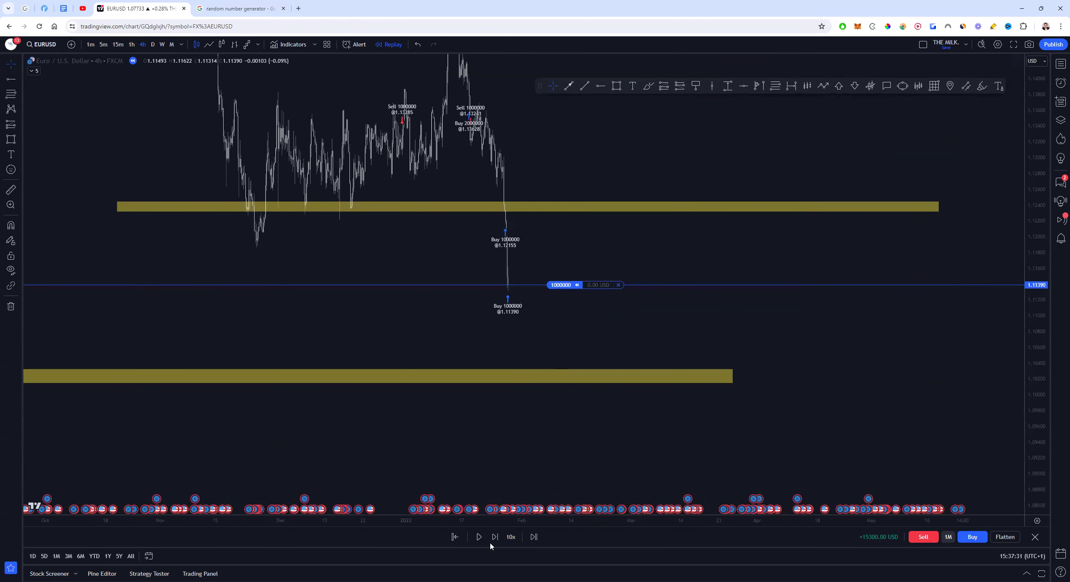
Step: Step the replay forward five bars and give the long a take-profit near 1.124
click(492, 541)
click(492, 541)
click(492, 541)
click(492, 542)
click(492, 541)
mouse_move(532, 288)
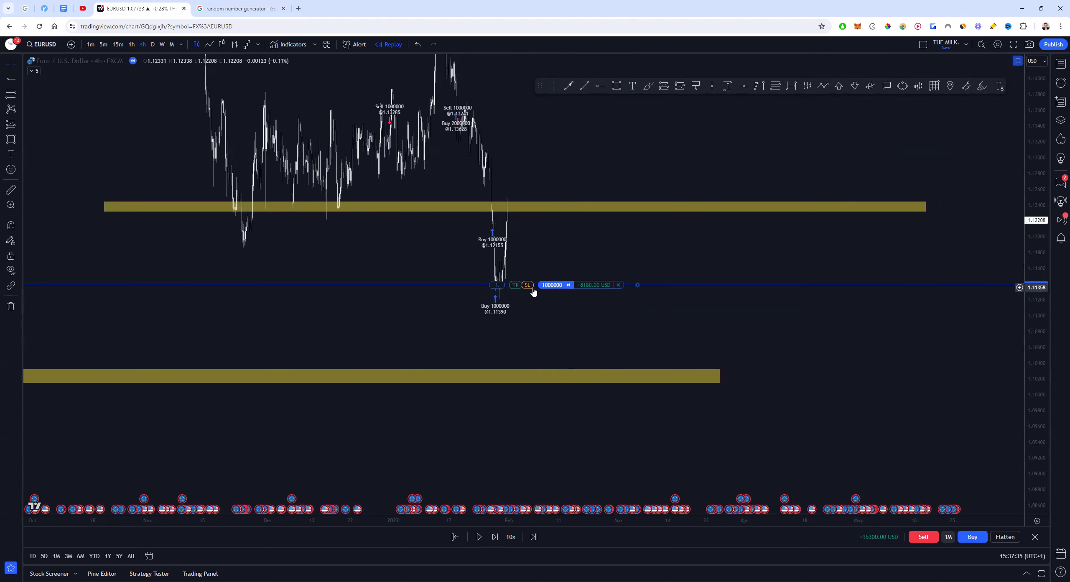
drag(514, 206, 514, 208)
scroll(595, 275, up, 2)
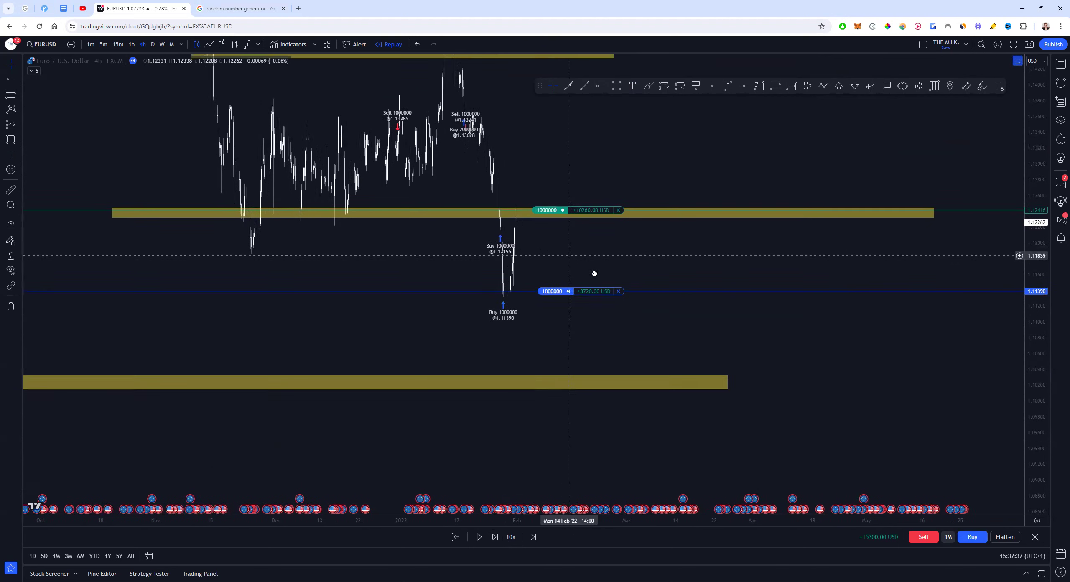
Step: Replay until the take-profit fills at 1.12452, then sell 1,000,000 at 1.12612
click(494, 538)
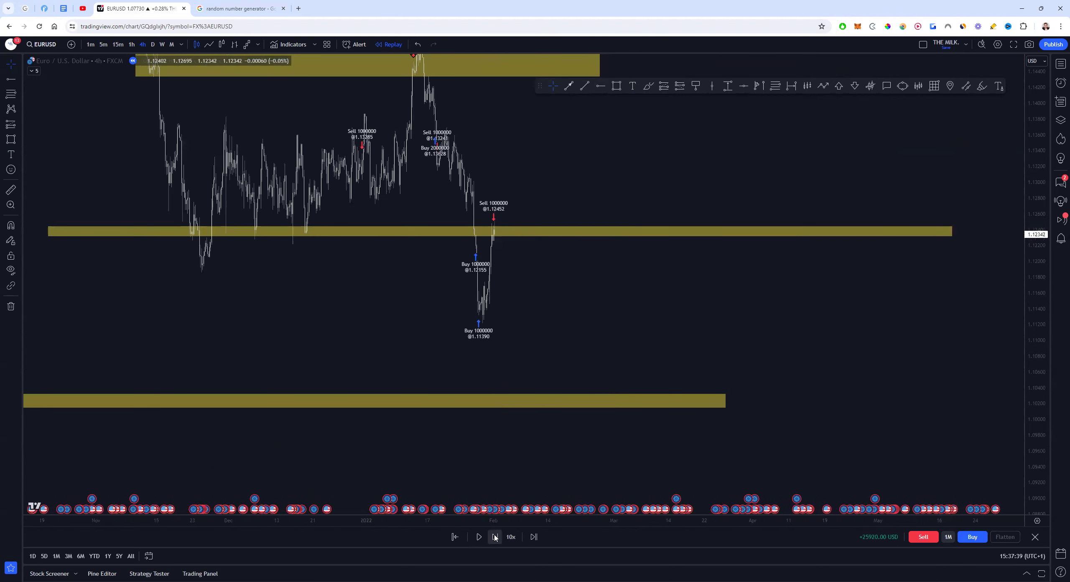
drag(588, 327, 788, 318)
scroll(769, 320, up, 2)
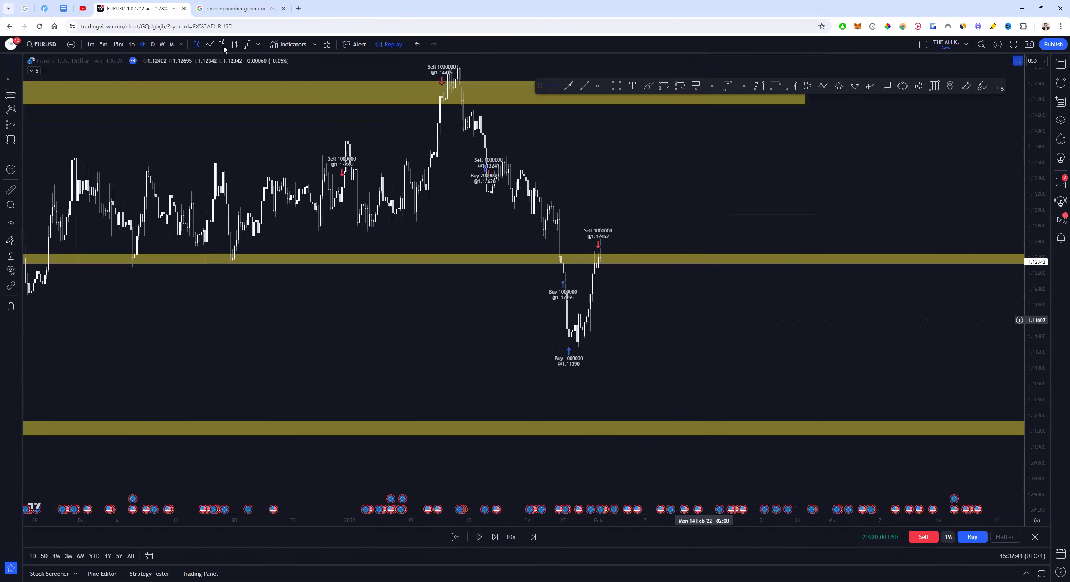
click(240, 8)
click(154, 5)
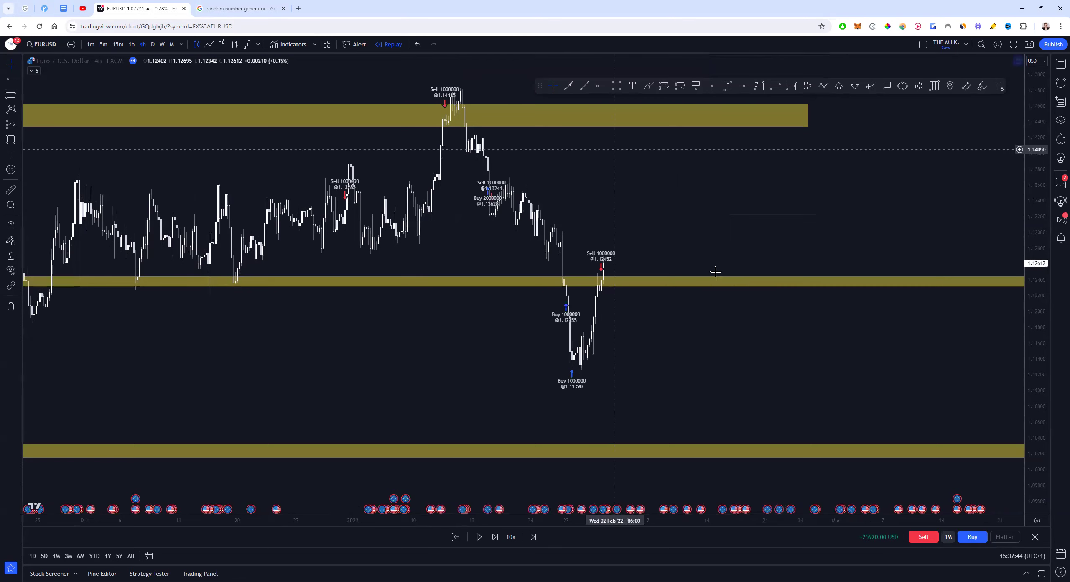
click(922, 537)
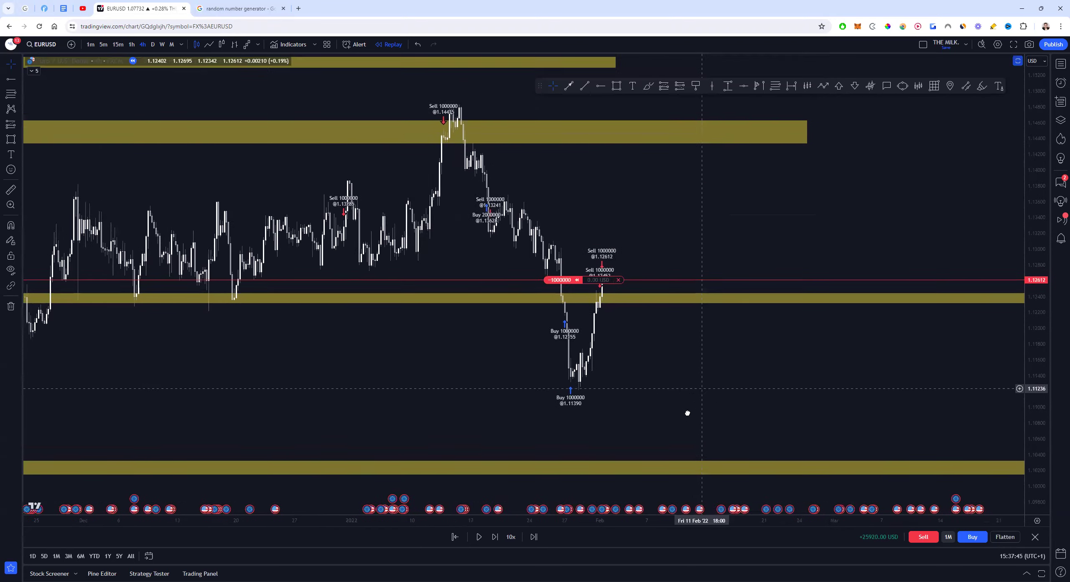
Step: Draw a new yellow rectangle zone above the current price
scroll(687, 413, down, 3)
scroll(644, 213, up, 2)
click(616, 86)
mouse_move(233, 229)
mouse_down()
mouse_move(736, 203)
mouse_move(925, 219)
mouse_move(741, 224)
mouse_up()
Step: Add a take-profit to the short near 1.11617, worth about +9,950 USD
mouse_move(533, 288)
drag(523, 284, 529, 296)
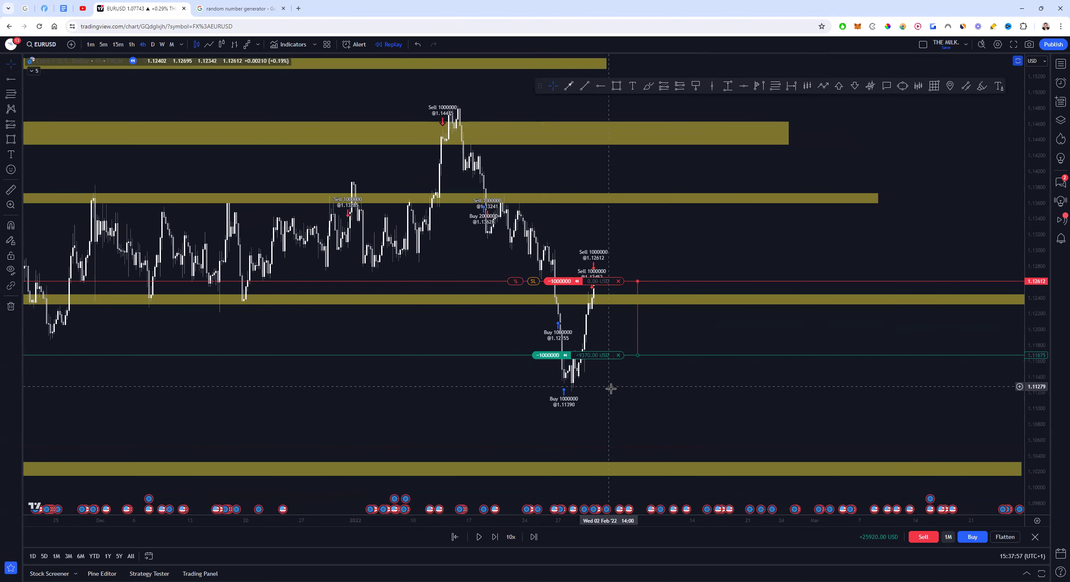
drag(610, 387, 650, 379)
scroll(602, 372, up, 4)
scroll(508, 374, down, 4)
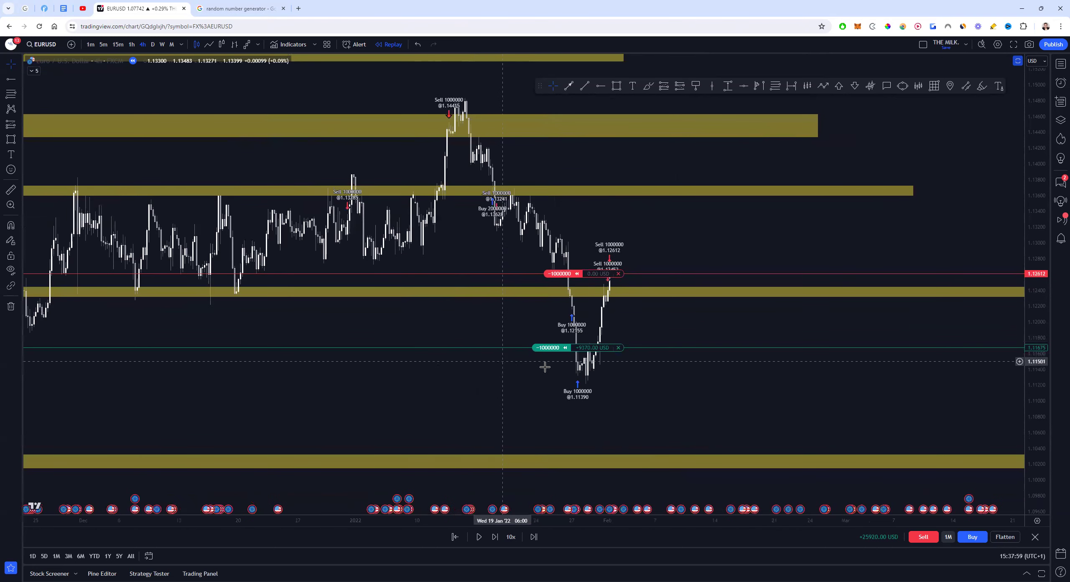
scroll(598, 356, up, 3)
drag(540, 349, 541, 353)
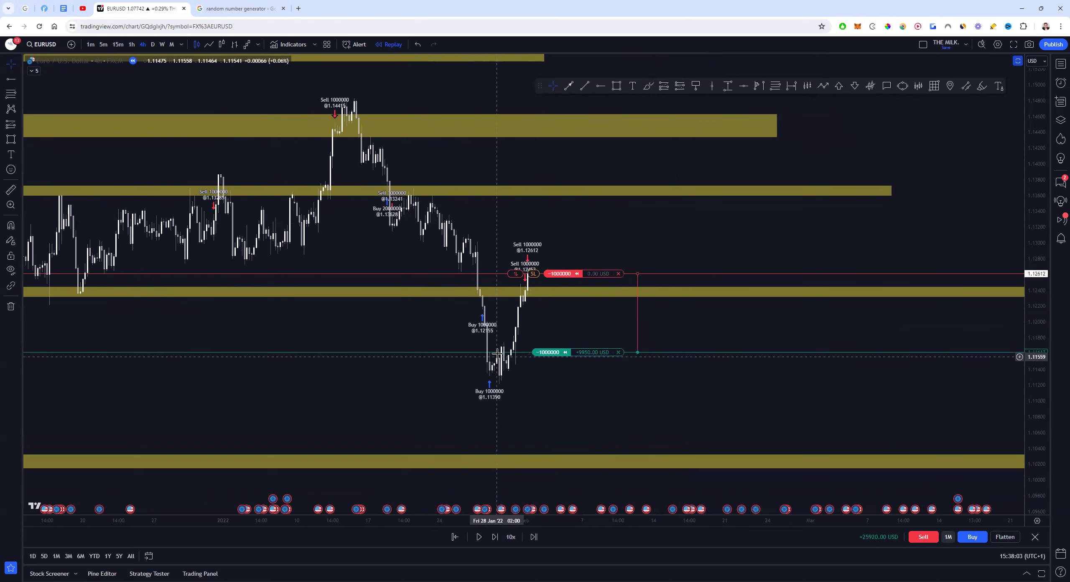
Step: Advance the replay eight bars as price surges up to about 1.1435
mouse_move(497, 497)
click(495, 537)
click(494, 537)
click(495, 537)
click(495, 537)
click(495, 537)
click(495, 536)
click(495, 537)
click(495, 537)
click(495, 537)
click(495, 537)
click(495, 536)
click(495, 537)
click(495, 537)
click(495, 536)
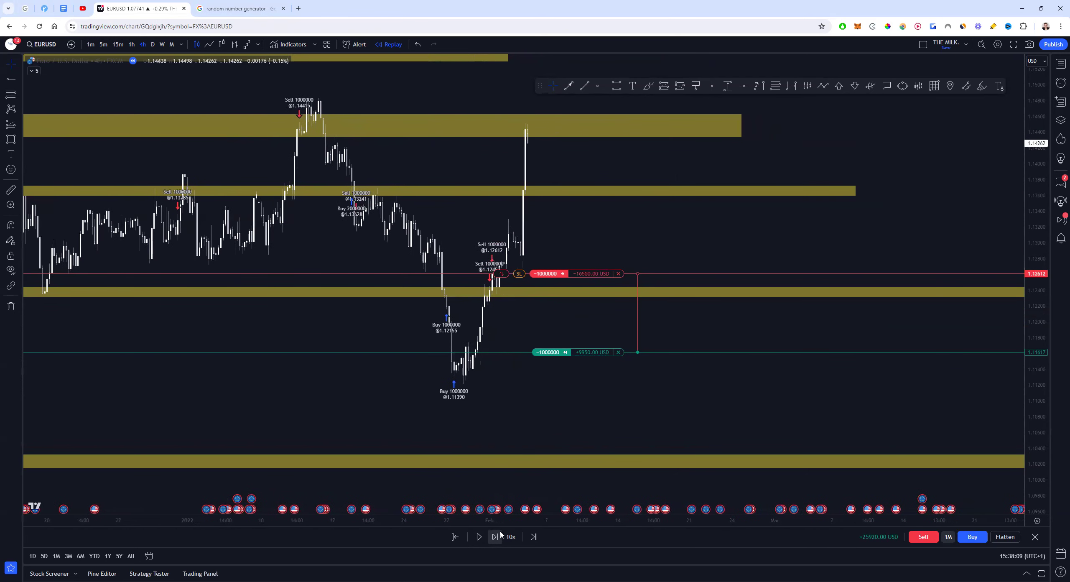
drag(564, 239, 594, 297)
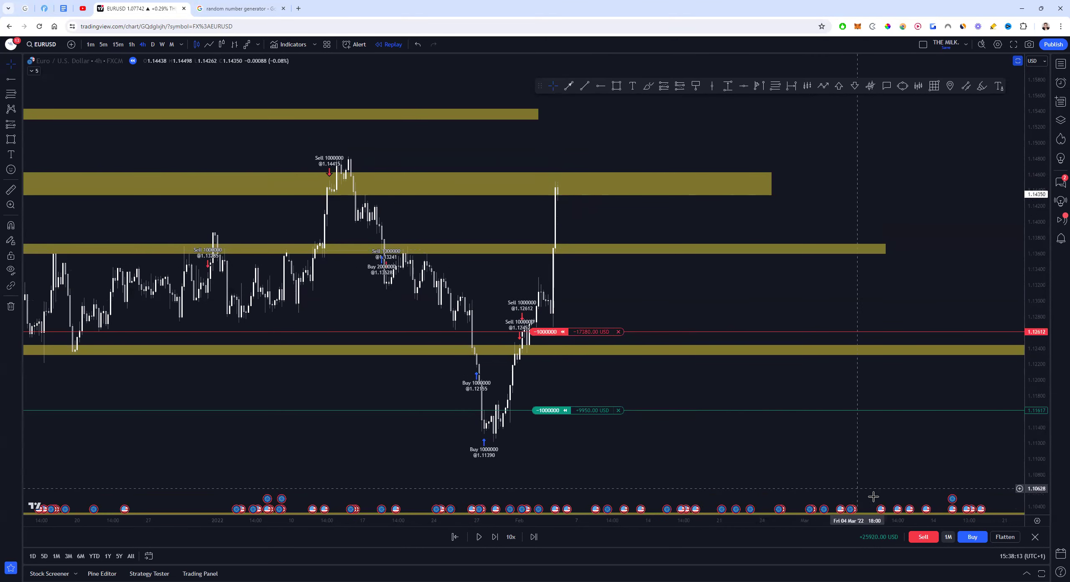
Step: Add two more 1,000,000 sells at 1.14350 and raise the take-profit to about 1.1367
click(923, 537)
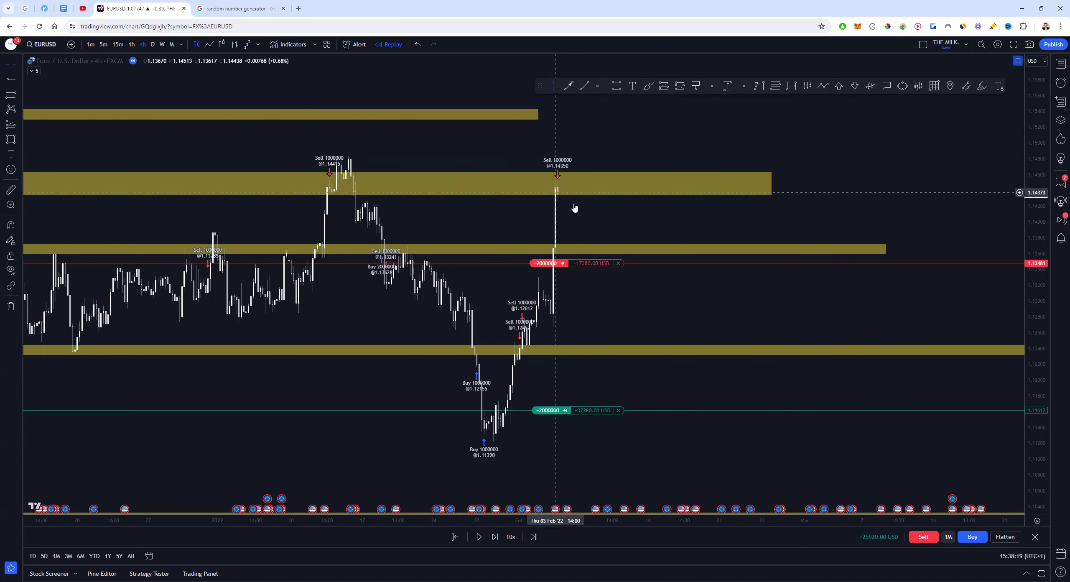
click(917, 538)
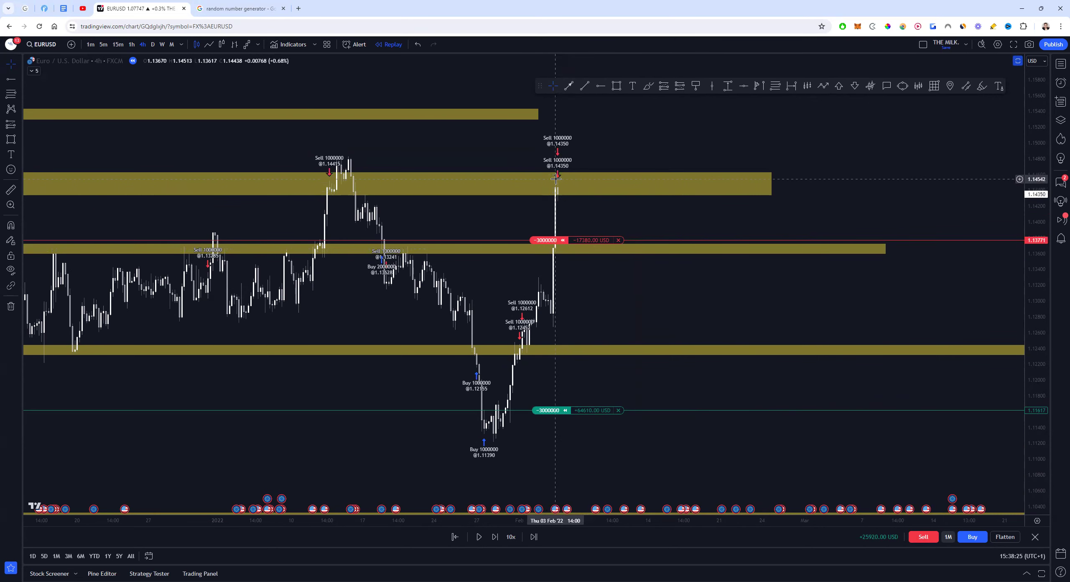
mouse_move(563, 246)
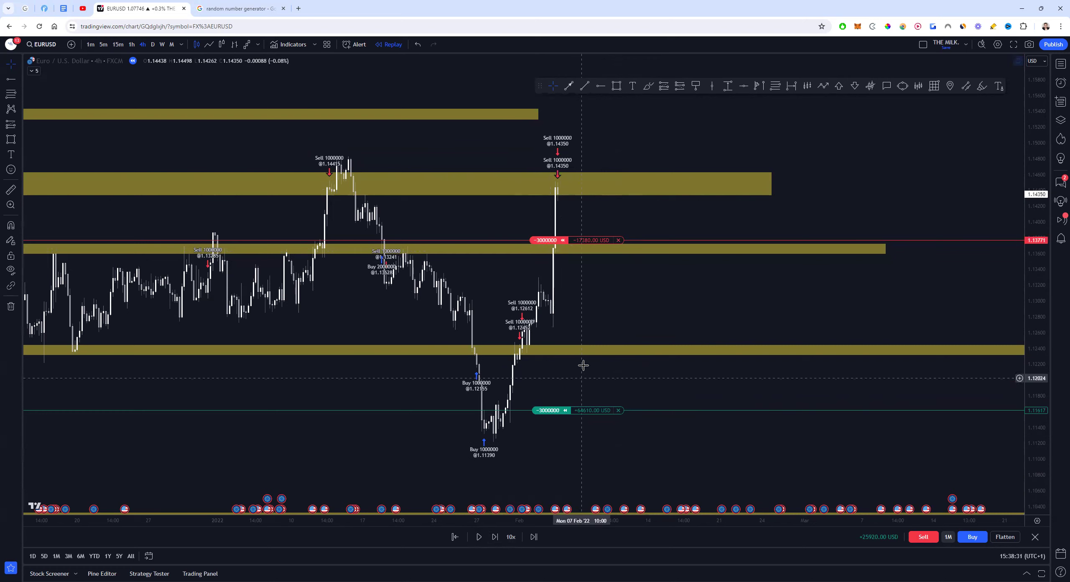
drag(575, 379, 580, 251)
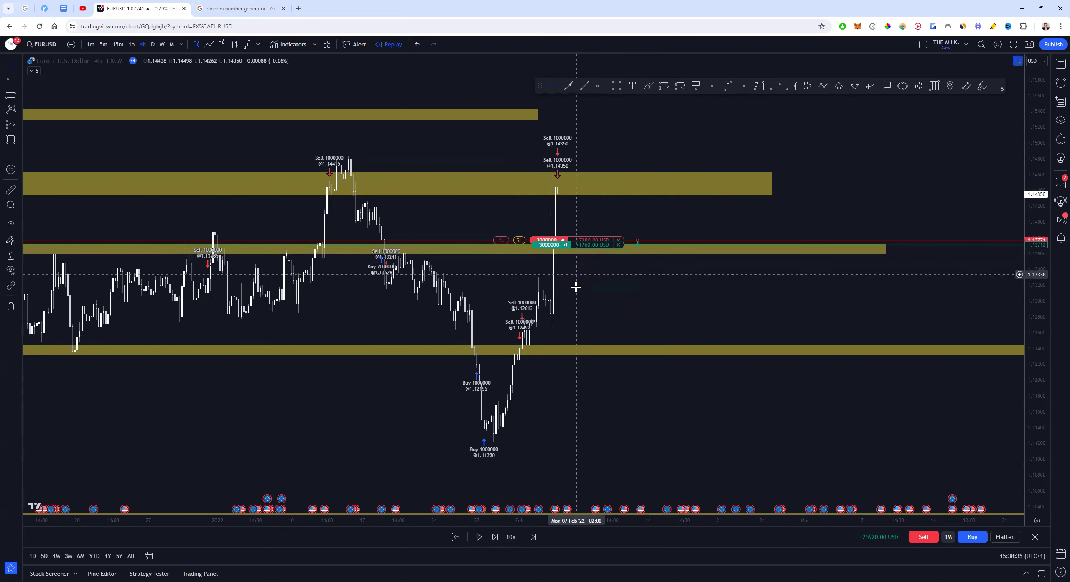
Step: Replay until the 3,000,000 short closes at 1.13700, bringing profit to +28,040 USD
click(499, 538)
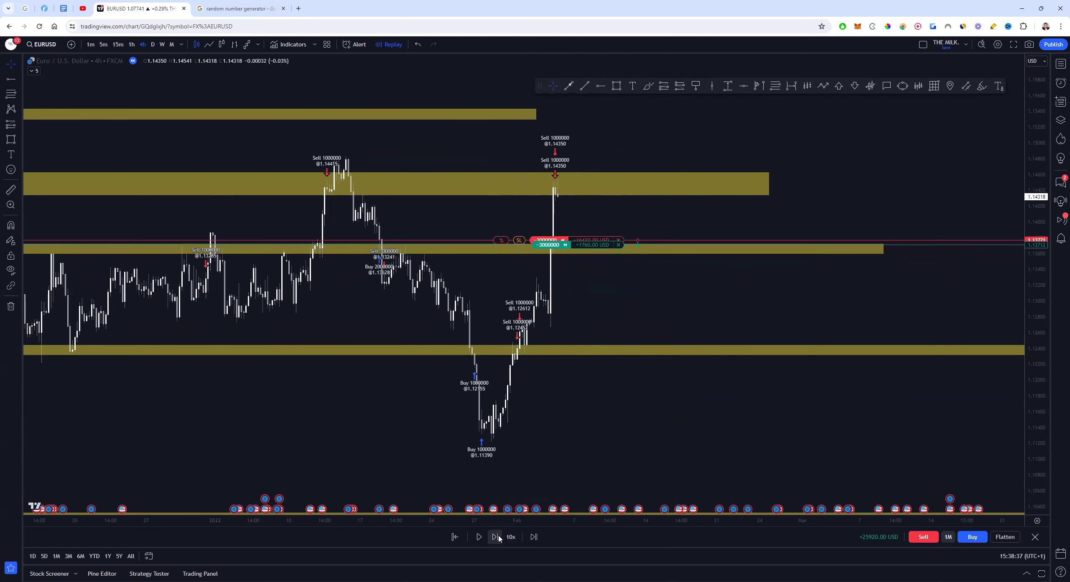
click(499, 538)
click(498, 538)
click(498, 538)
click(499, 538)
click(498, 538)
click(499, 538)
click(498, 538)
click(498, 538)
click(499, 538)
click(499, 538)
click(498, 538)
click(499, 538)
click(499, 538)
click(498, 538)
click(499, 538)
click(498, 538)
click(499, 538)
click(499, 538)
click(499, 538)
click(499, 538)
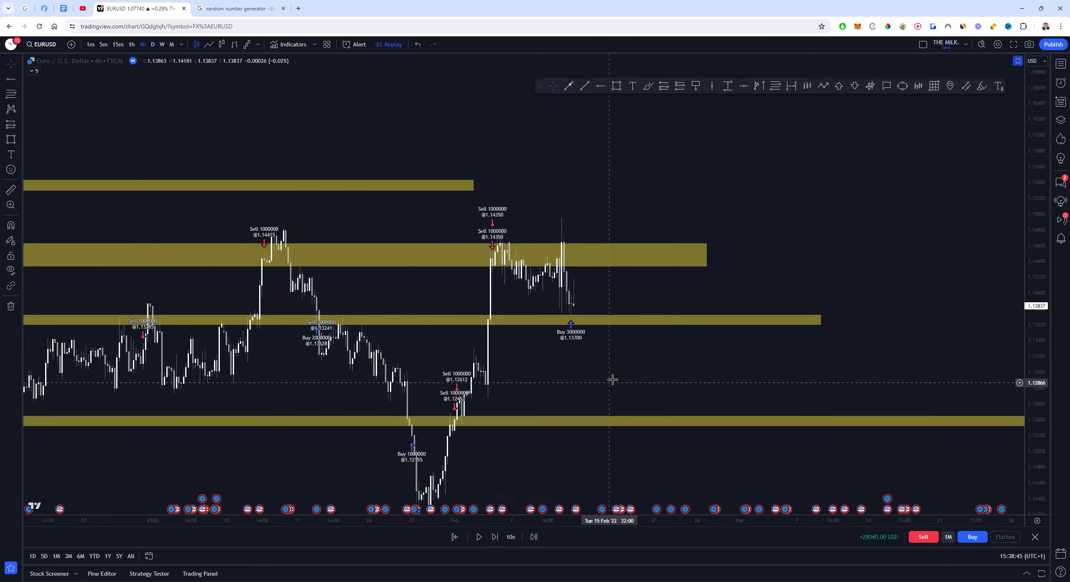
click(238, 8)
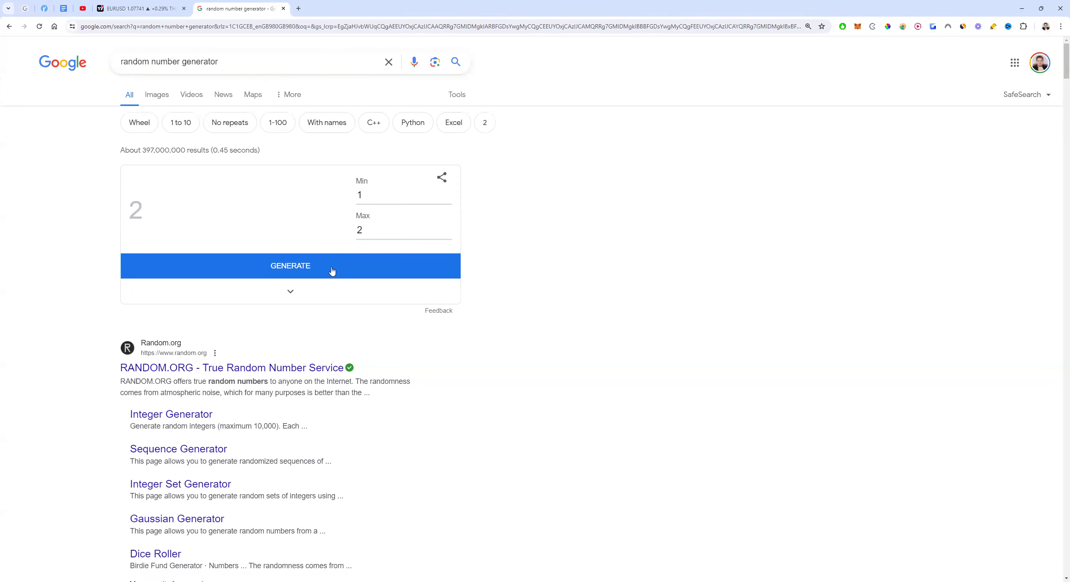
click(121, 4)
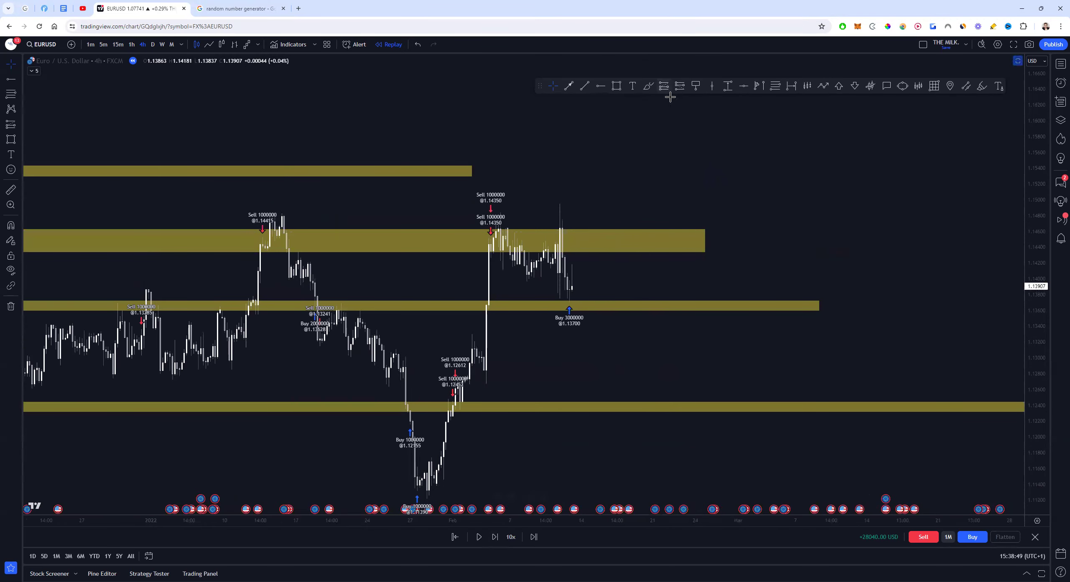
Step: Buy 1,000,000 with a take-profit at 1.14865 and raise the lower yellow zone to about 1.1267
click(972, 537)
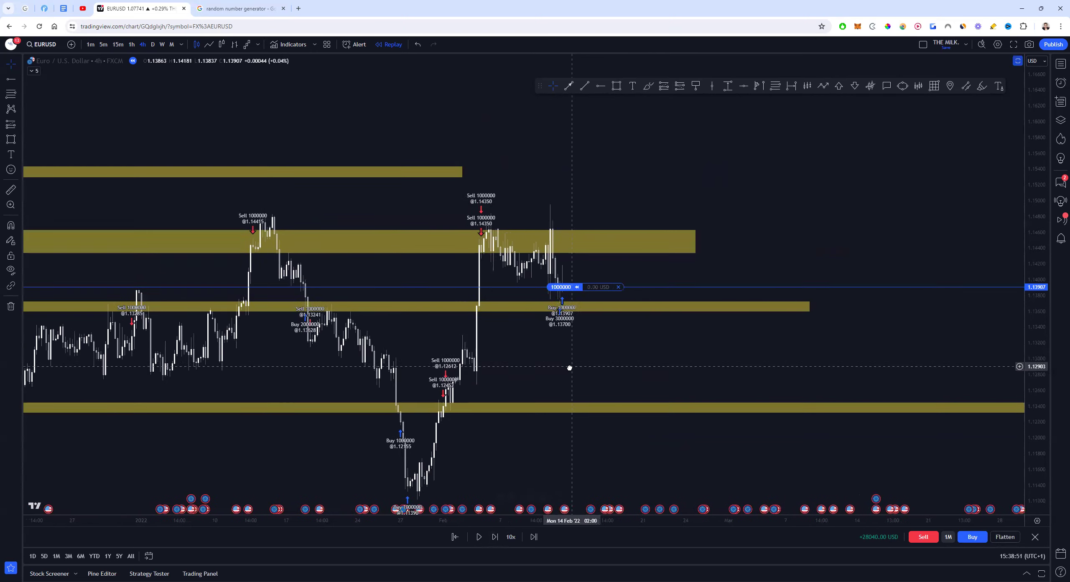
drag(526, 290, 528, 224)
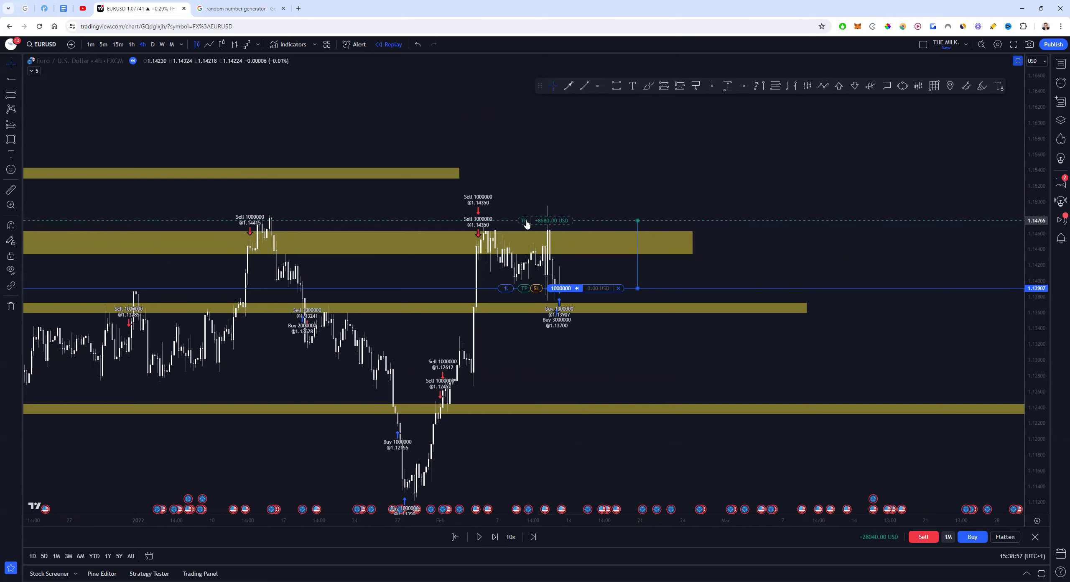
drag(525, 221, 525, 218)
scroll(705, 370, down, 5)
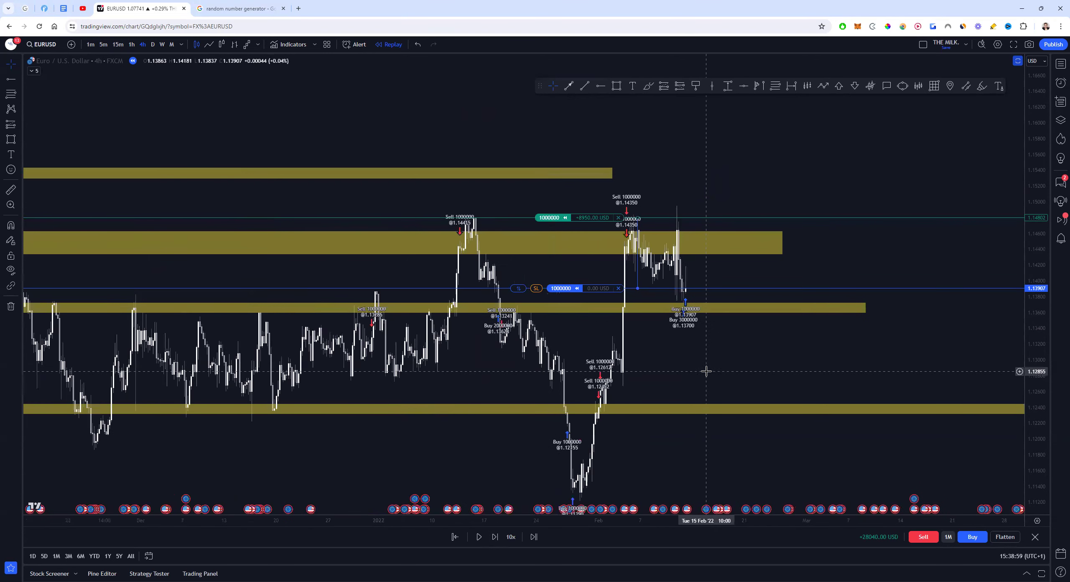
drag(605, 392, 598, 366)
drag(680, 426, 609, 416)
drag(565, 198, 566, 191)
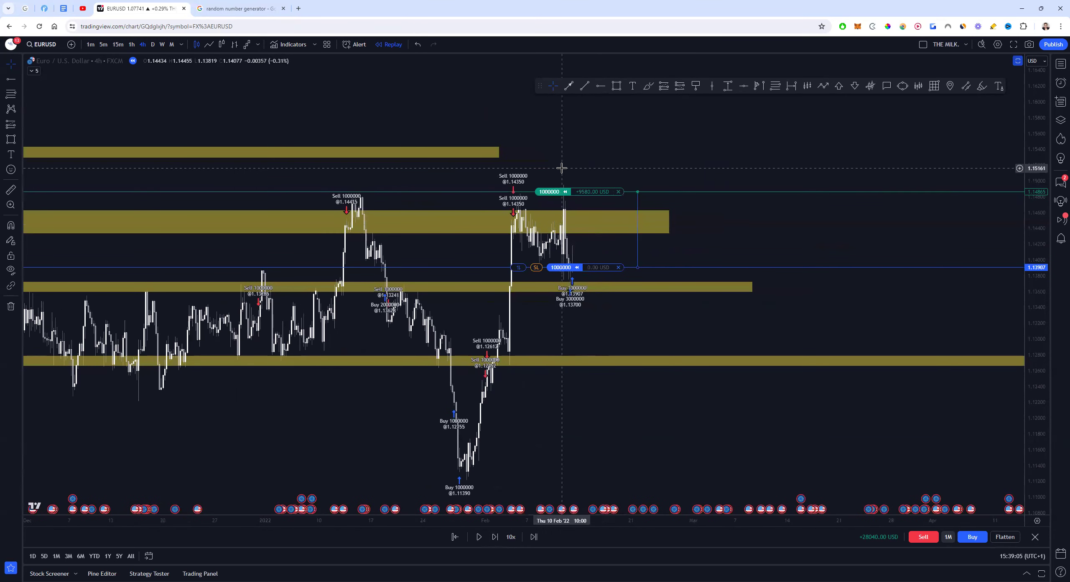
Step: Advance the replay 26 bars to follow the open long
click(495, 536)
click(494, 536)
click(495, 537)
click(494, 536)
click(494, 537)
click(495, 536)
click(494, 536)
click(494, 537)
click(495, 537)
click(494, 536)
click(494, 537)
click(495, 536)
click(495, 536)
click(494, 536)
click(494, 536)
click(494, 536)
click(494, 537)
click(495, 537)
click(495, 537)
click(495, 537)
click(495, 537)
click(495, 536)
click(495, 537)
click(494, 536)
click(494, 536)
click(494, 537)
click(495, 537)
click(494, 537)
click(495, 537)
click(495, 536)
click(495, 536)
click(494, 537)
click(495, 536)
click(494, 536)
click(494, 537)
click(494, 537)
click(495, 536)
click(494, 536)
click(495, 537)
click(494, 537)
drag(643, 381, 680, 377)
Step: Lower the bottom yellow zone, add 1,000,000 to the long at 1.12377, and move take-profit to 1.13220
drag(680, 378, 662, 351)
click(973, 537)
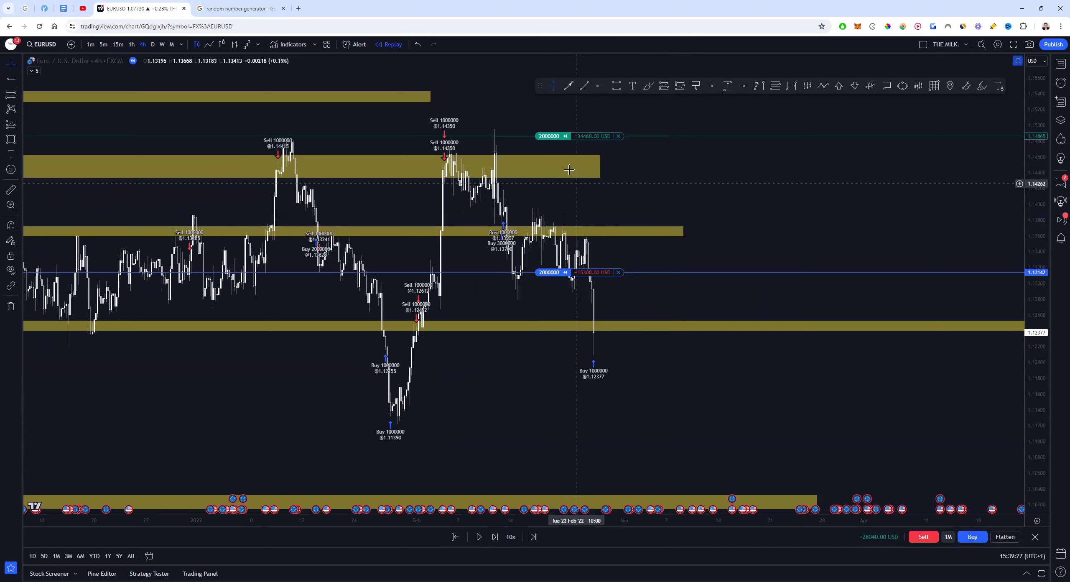
drag(578, 136, 616, 276)
scroll(617, 297, down, 3)
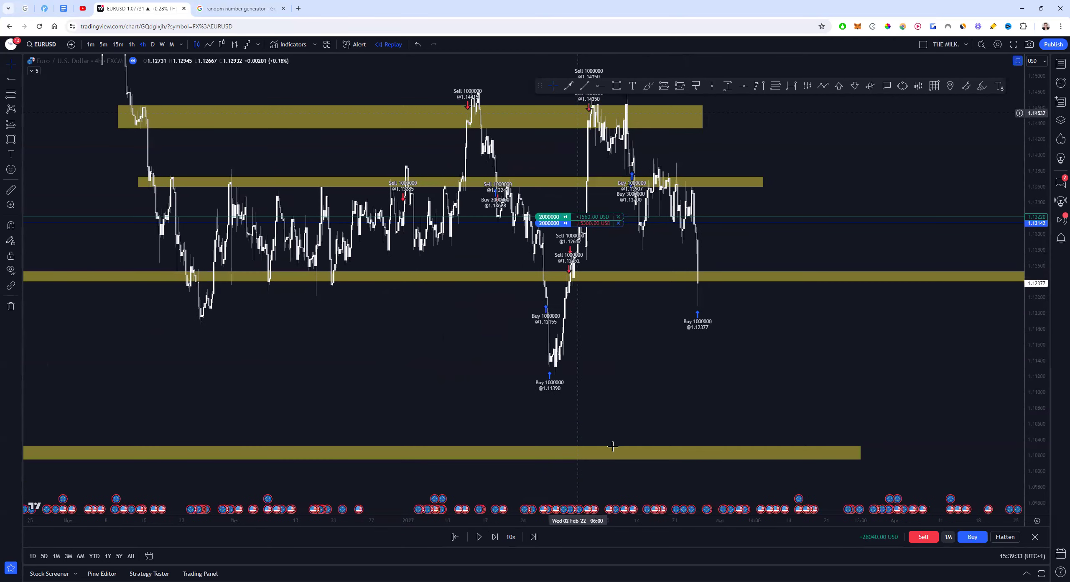
Step: Draw a new yellow zone below the current price and advance the replay two bars
click(617, 87)
mouse_move(500, 344)
mouse_down()
mouse_move(906, 386)
mouse_move(937, 365)
mouse_up()
drag(862, 417, 770, 417)
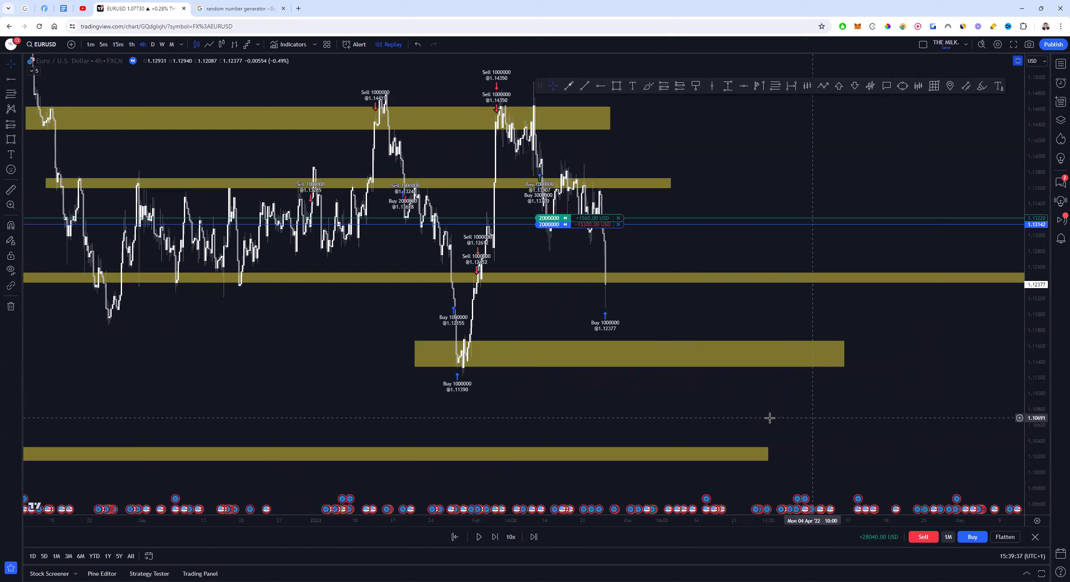
click(495, 536)
click(495, 537)
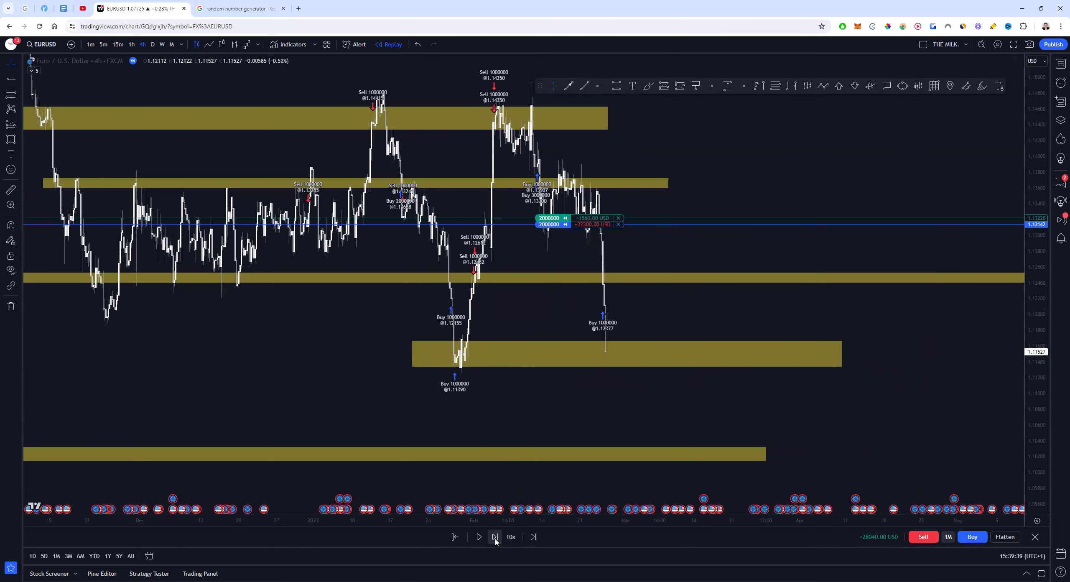
Step: Add a third 1,000,000 at 1.11527, set take-profit 1.12649, and replay until the long closes at 1.12668
click(973, 537)
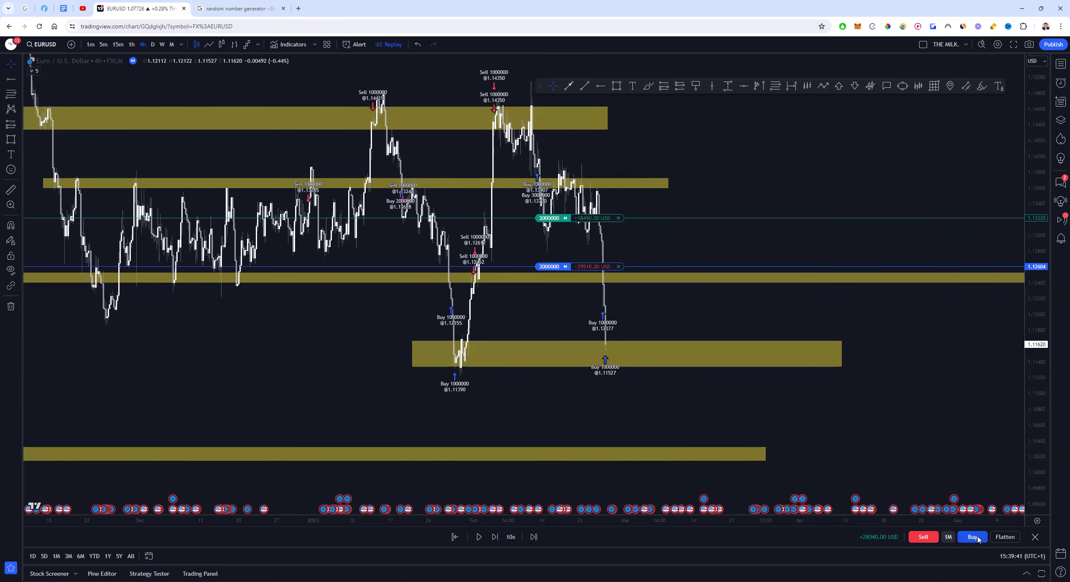
drag(613, 220, 613, 266)
click(494, 536)
click(495, 537)
click(495, 537)
click(494, 537)
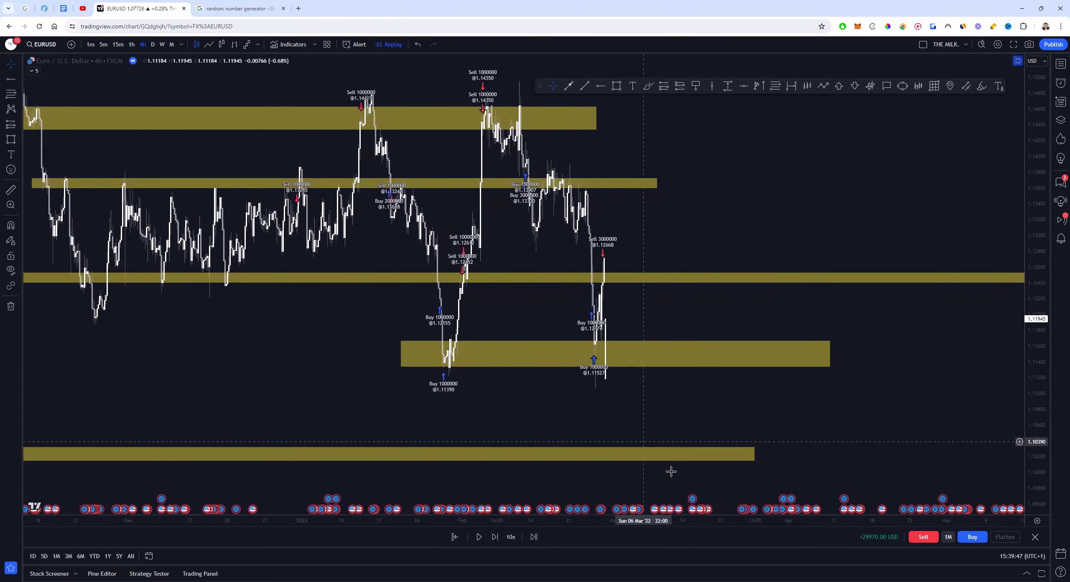
drag(707, 228, 820, 212)
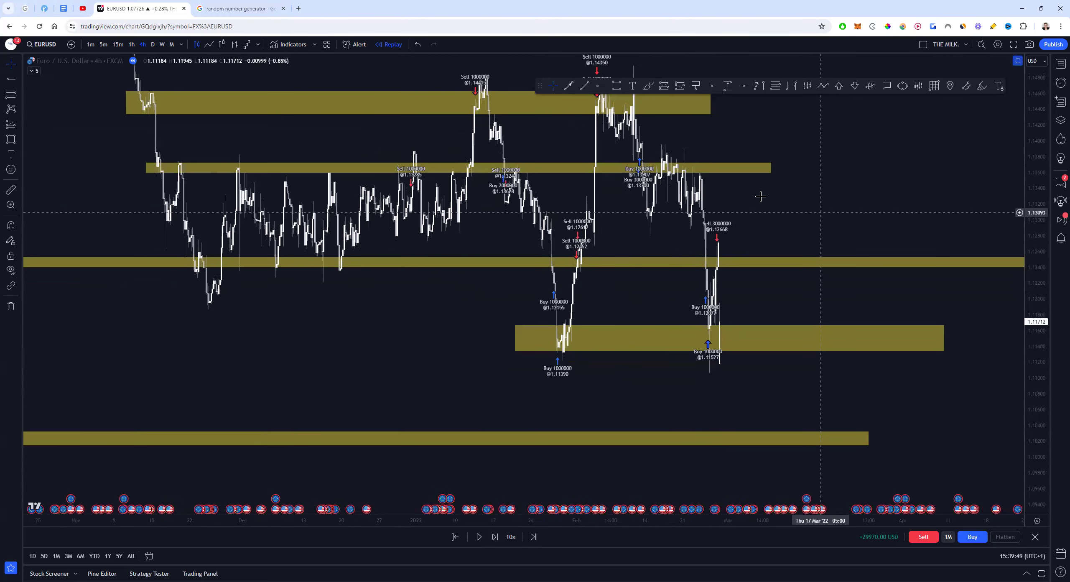
scroll(761, 196, up, 3)
Step: Check the random number generator, short EURUSD at 1.11712, and raise the yellow zone to about 1.1298
click(238, 8)
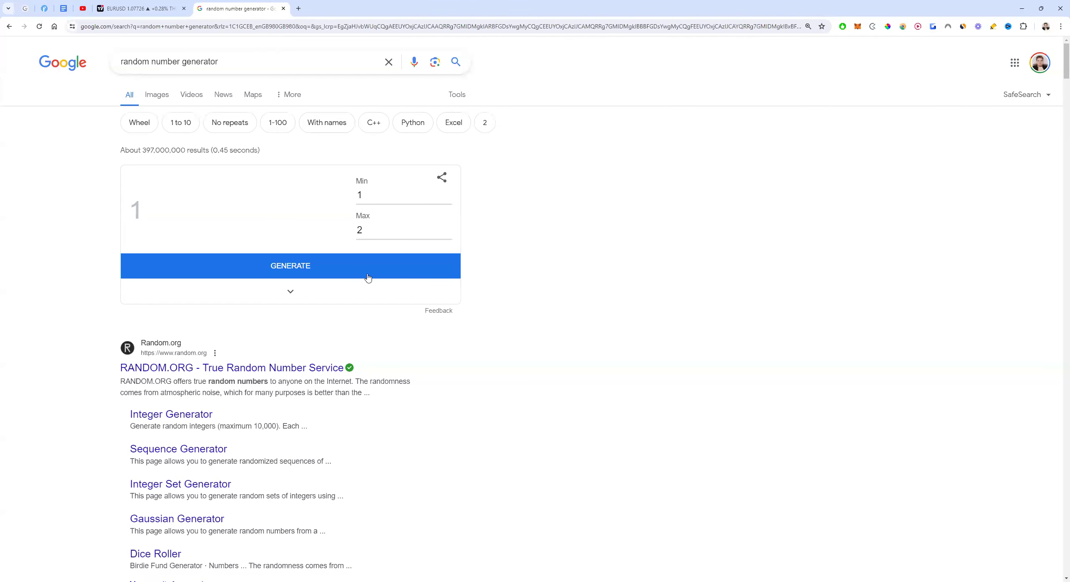
click(138, 8)
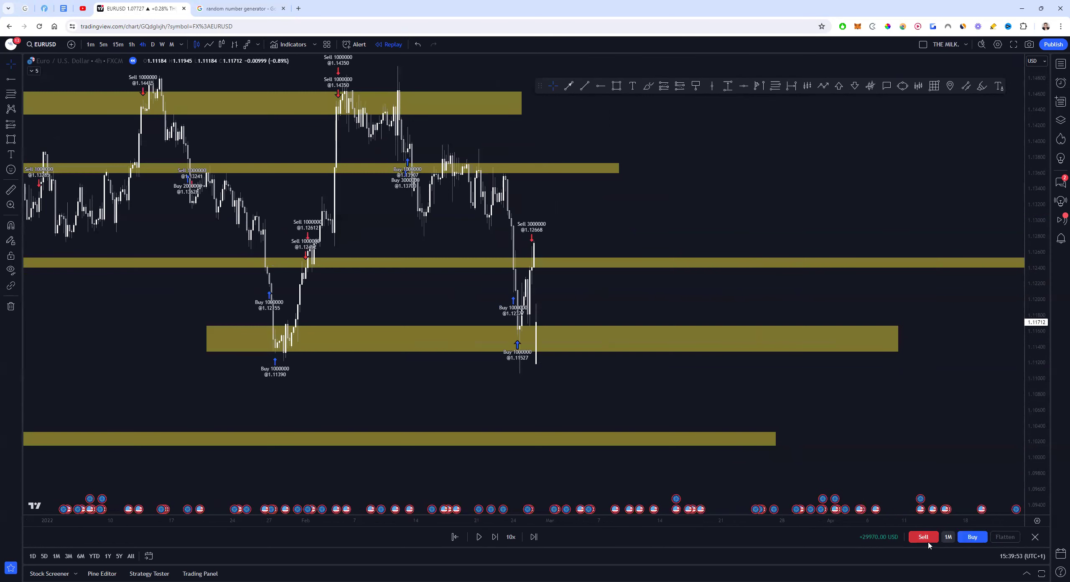
scroll(567, 322, up, 1)
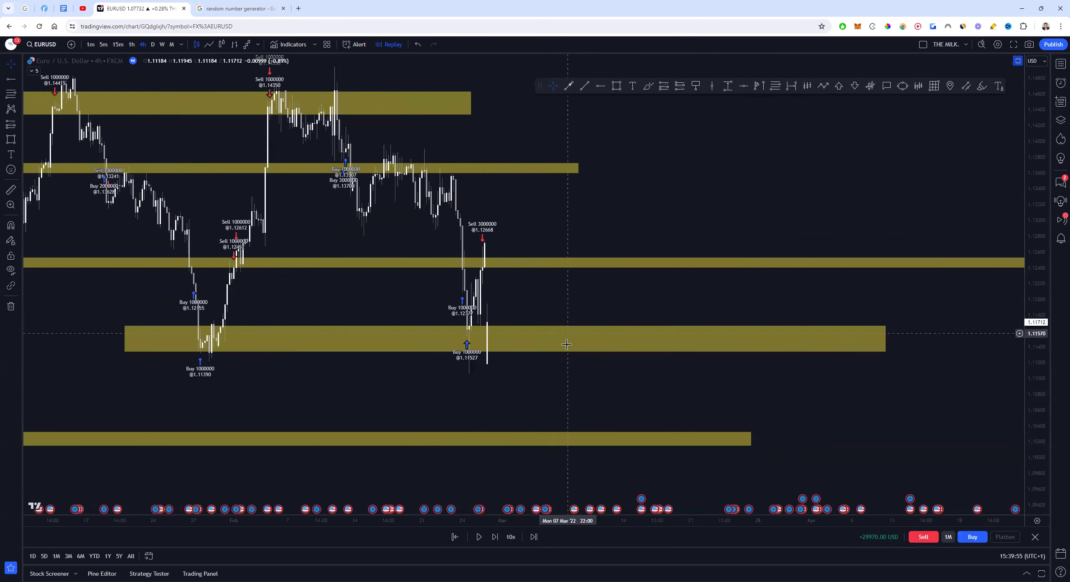
click(923, 537)
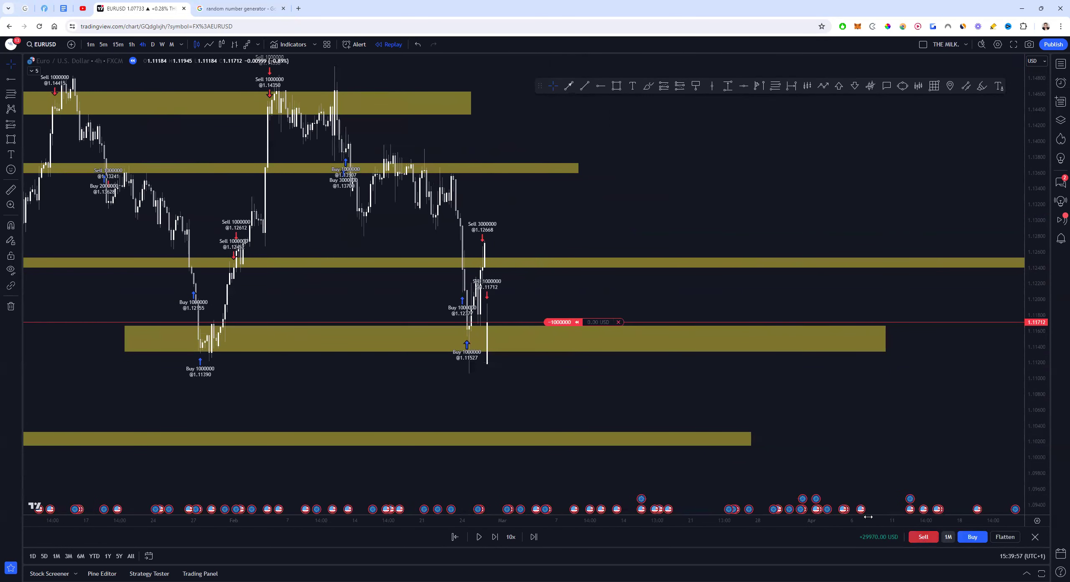
drag(538, 359, 557, 376)
drag(558, 241, 556, 185)
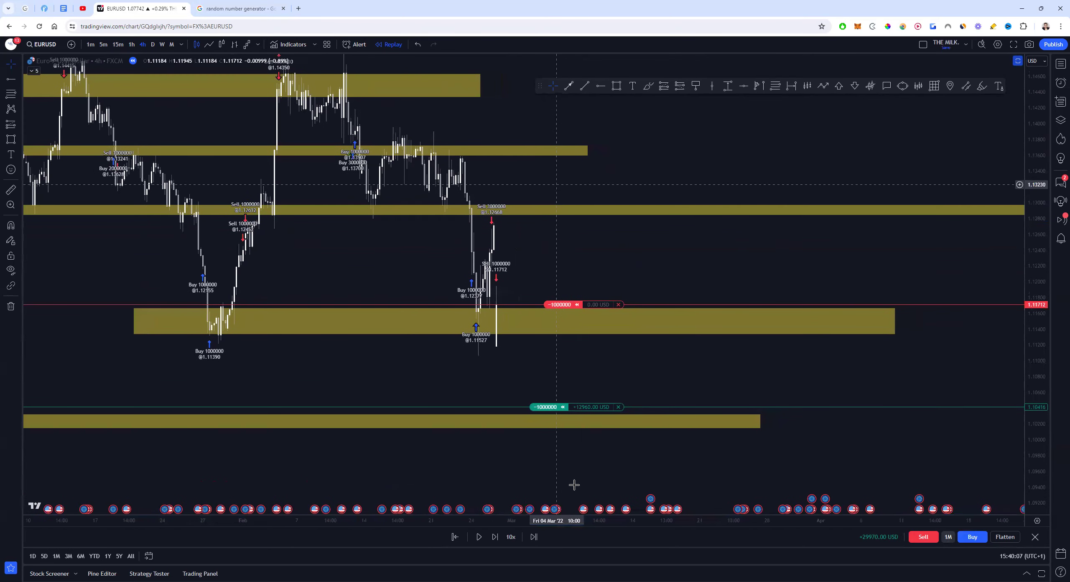
Step: Replay eight bars forward until the short closes at 1.10334 for +43,750 USD
click(500, 537)
click(500, 537)
click(501, 537)
click(500, 537)
click(500, 537)
click(500, 536)
click(500, 536)
click(500, 537)
click(501, 537)
click(500, 536)
click(500, 537)
click(501, 537)
click(500, 536)
click(501, 536)
click(501, 537)
click(500, 536)
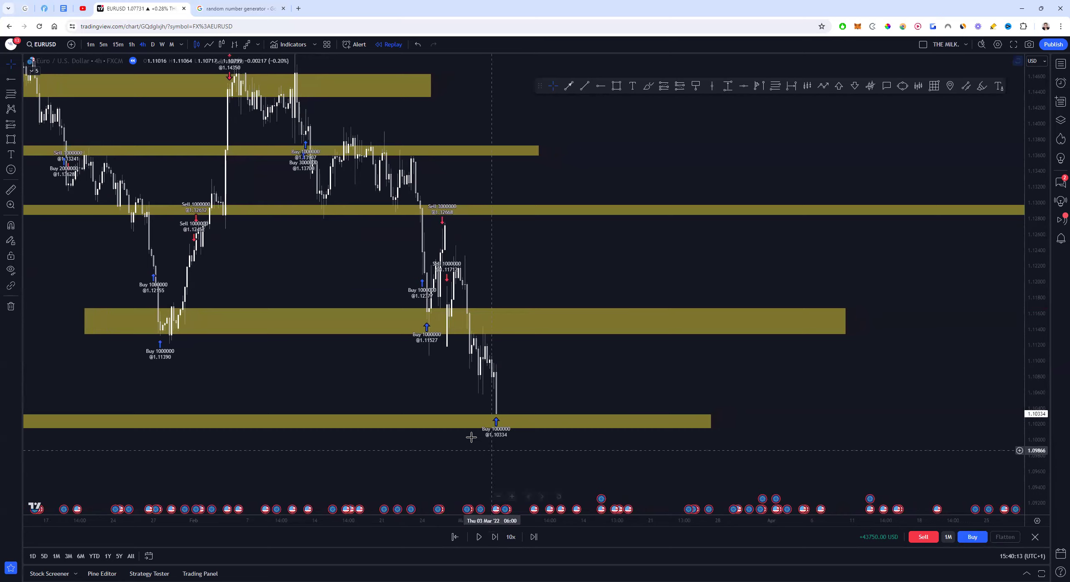
Step: Check the random number generator again, then open a new 1,000,000 short at 1.10509
drag(538, 371, 542, 347)
click(238, 9)
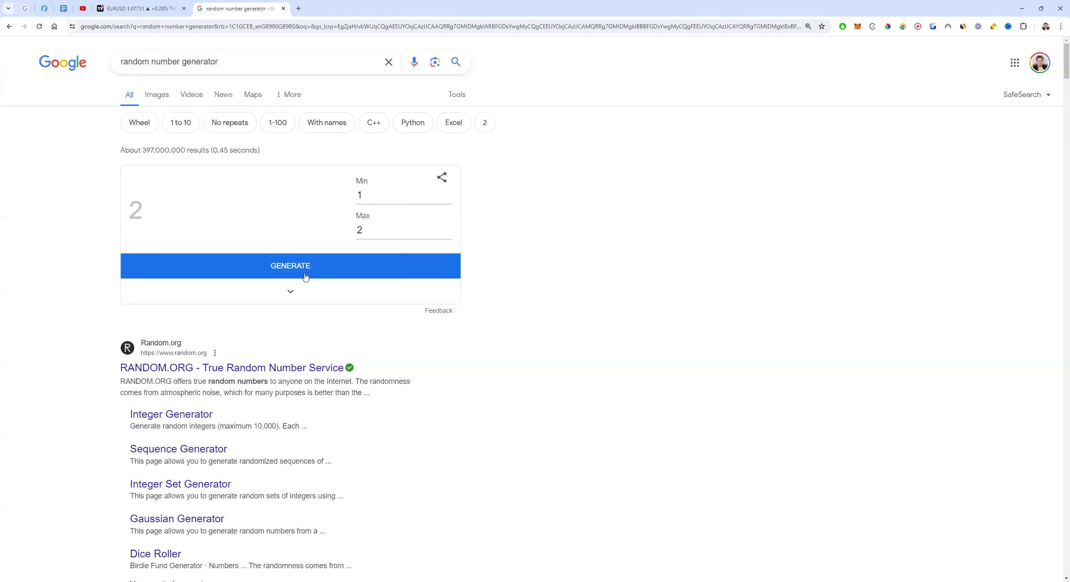
click(158, 12)
drag(596, 372, 731, 299)
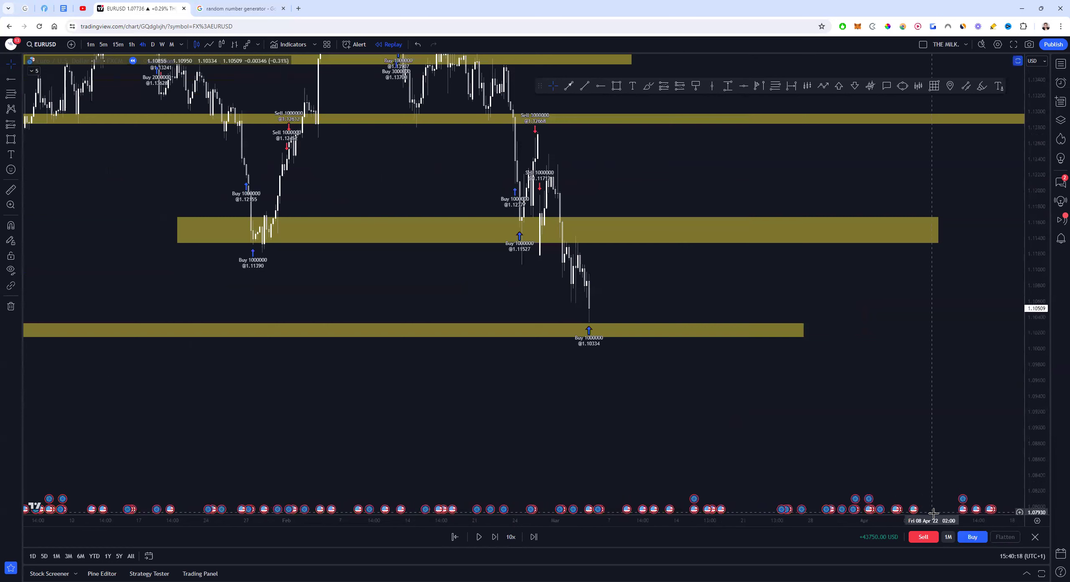
click(922, 538)
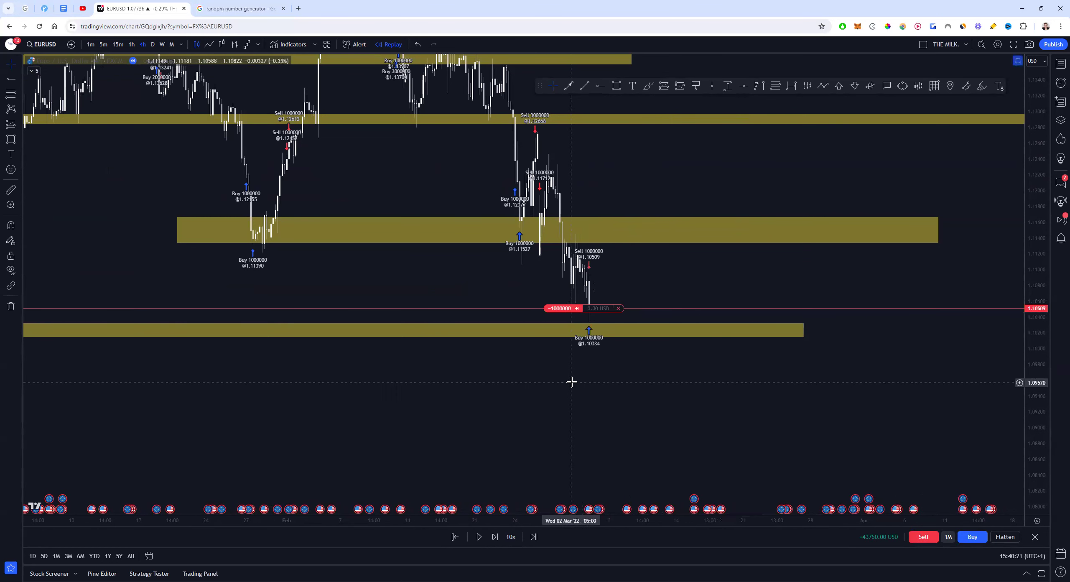
scroll(574, 381, down, 6)
drag(534, 339, 501, 325)
click(616, 86)
Step: Draw a long thin zone, set the short's take-profit at 1.09364, and raise and thin the middle zone
click(74, 344)
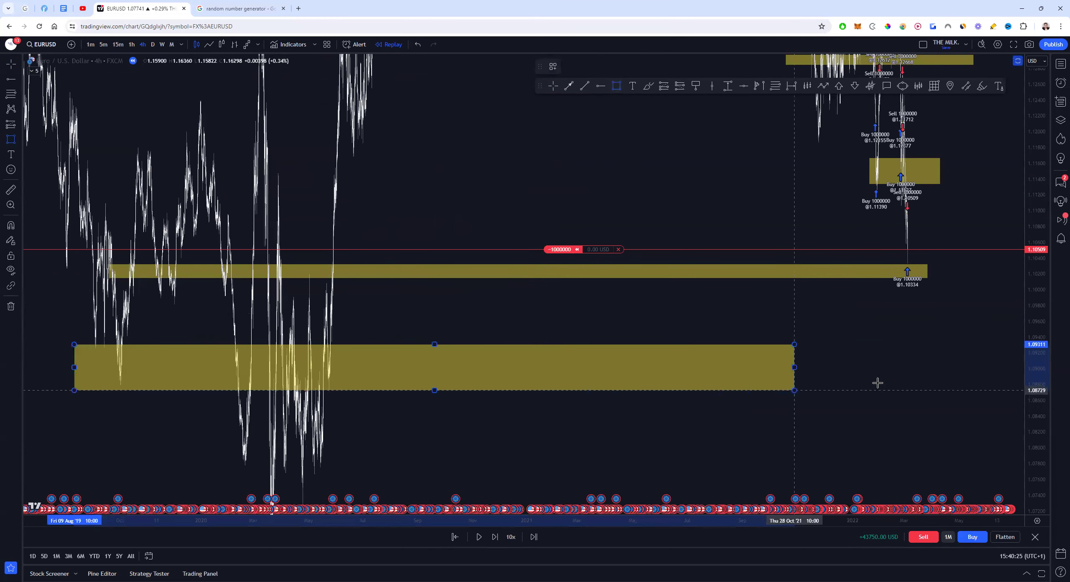
click(1002, 360)
drag(921, 291, 926, 323)
scroll(865, 341, up, 5)
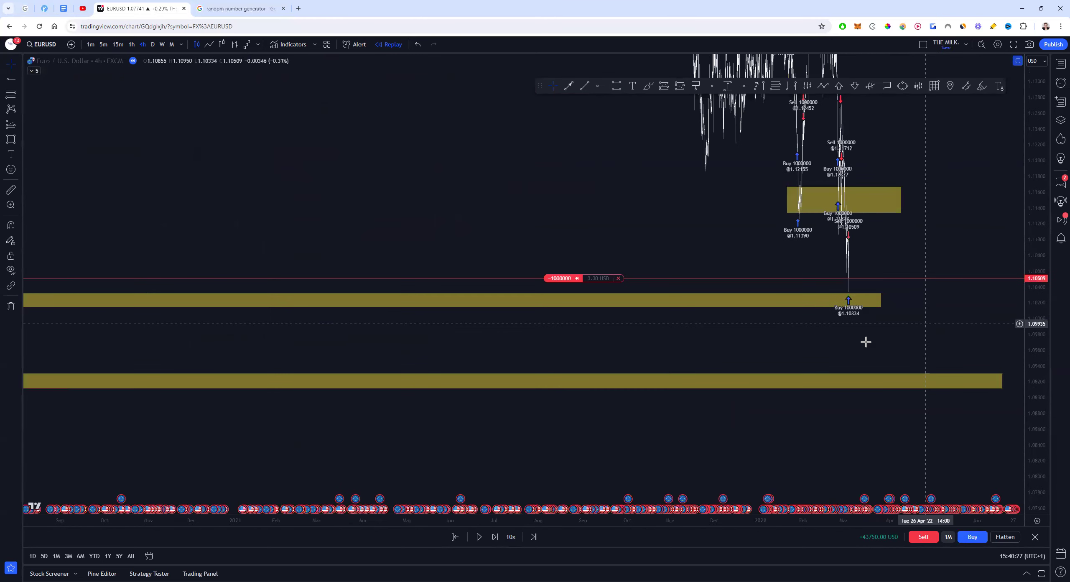
drag(521, 278, 531, 381)
mouse_move(567, 243)
mouse_down()
mouse_move(524, 221)
mouse_move(549, 215)
mouse_move(557, 228)
mouse_up()
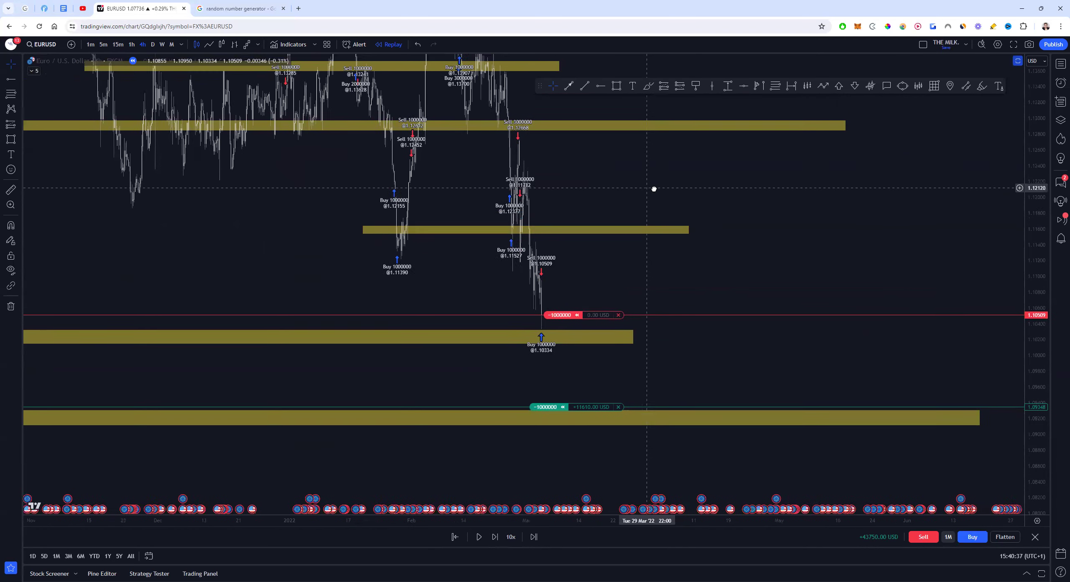
Step: Replay until the short closes at 1.08857 (+60,270 USD), then check the random number generator
drag(654, 188, 666, 185)
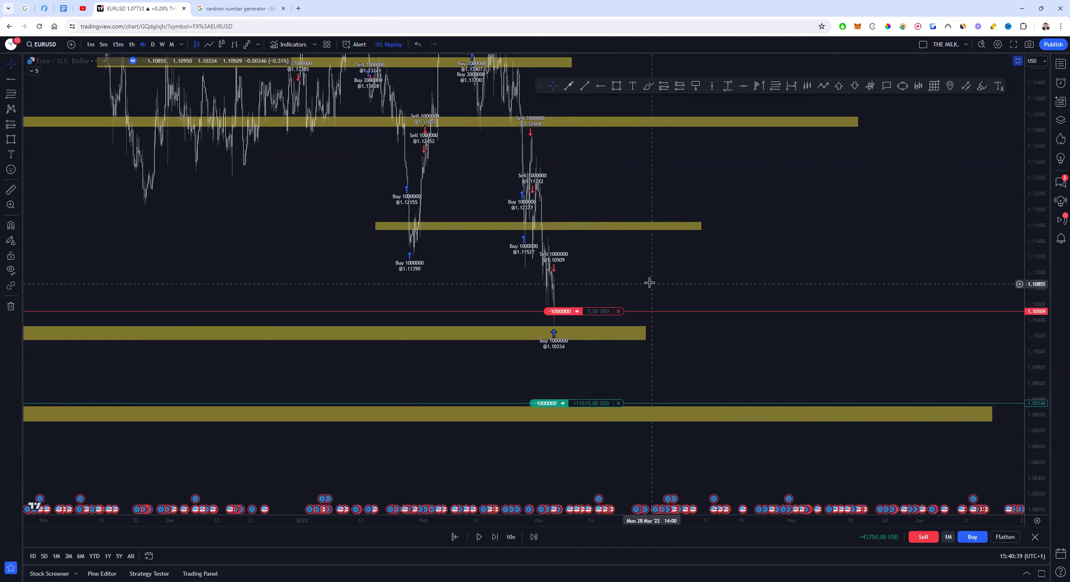
click(494, 536)
click(494, 537)
click(494, 537)
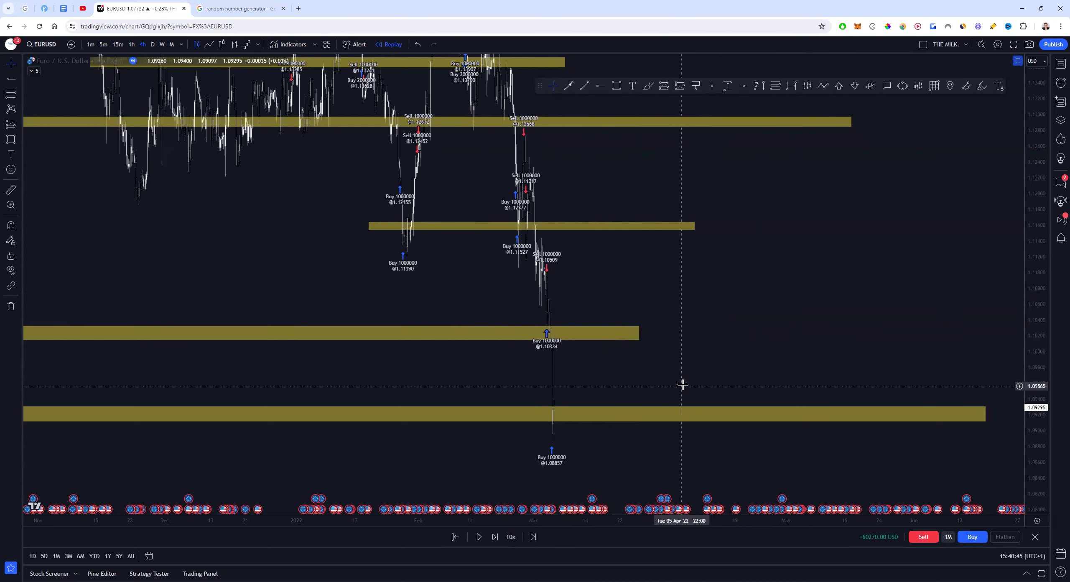
drag(724, 372, 678, 346)
click(241, 7)
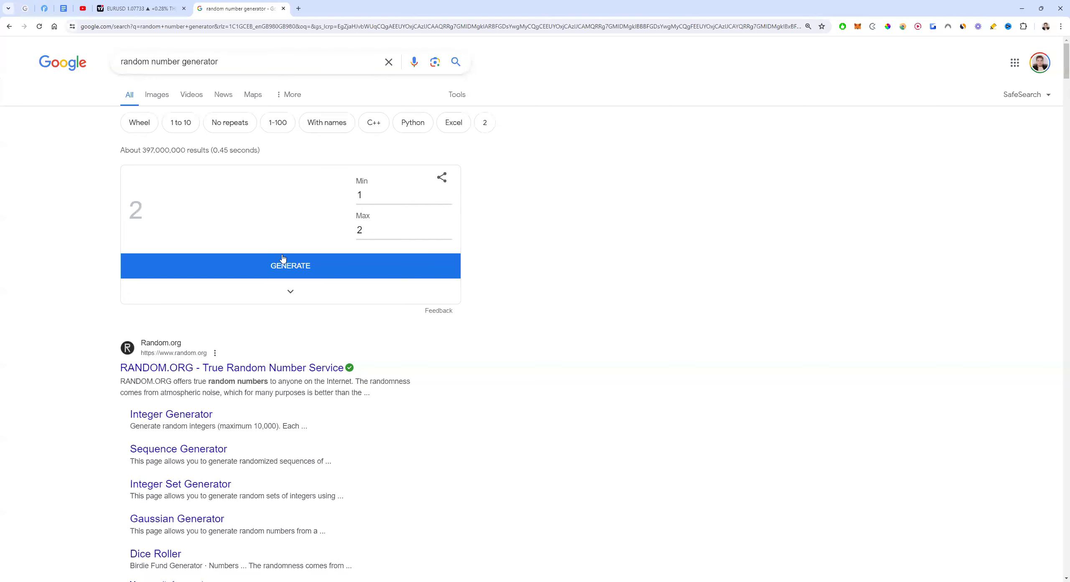
Step: Open a long EURUSD position at 1.09295 and advance the replay one bar
click(138, 8)
click(973, 537)
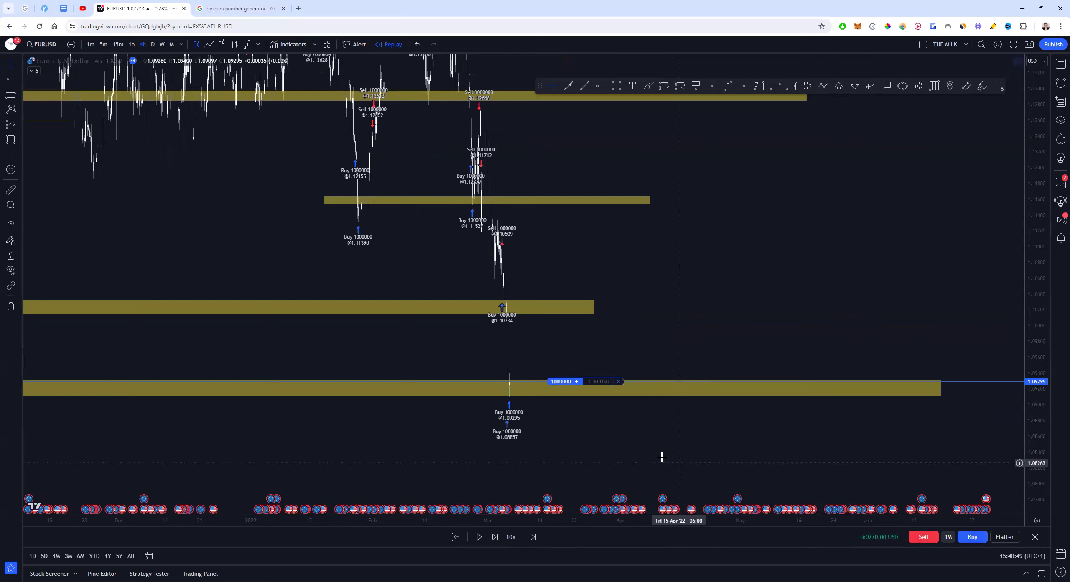
drag(628, 445, 695, 394)
scroll(652, 394, up, 3)
drag(543, 394, 695, 386)
scroll(664, 399, up, 3)
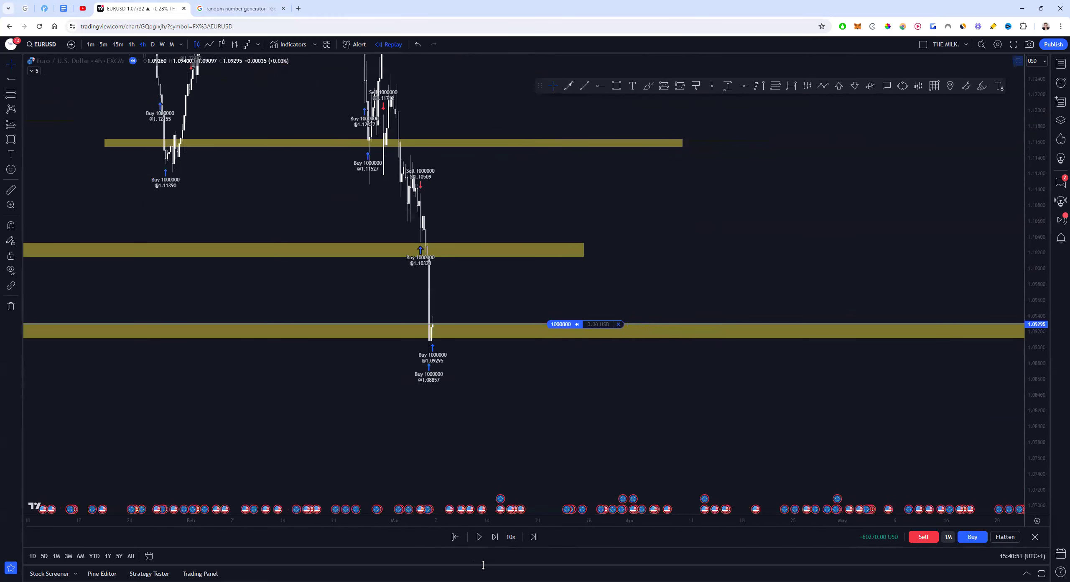
click(495, 537)
scroll(487, 441, down, 10)
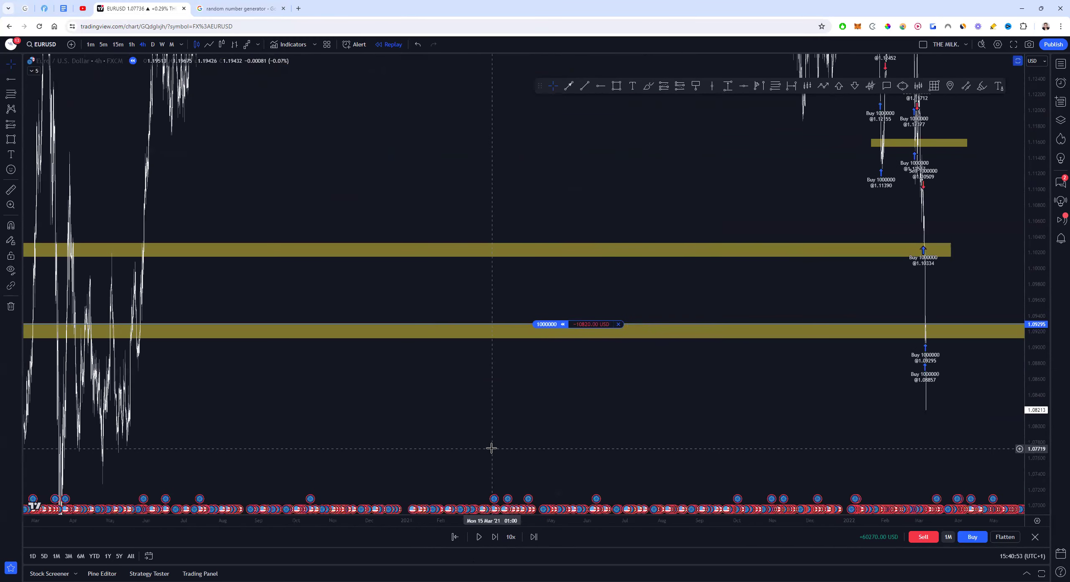
Step: Draw a new yellow zone rectangle below the recent lows
click(616, 85)
mouse_move(247, 433)
mouse_down()
mouse_move(717, 458)
mouse_move(1021, 456)
mouse_up()
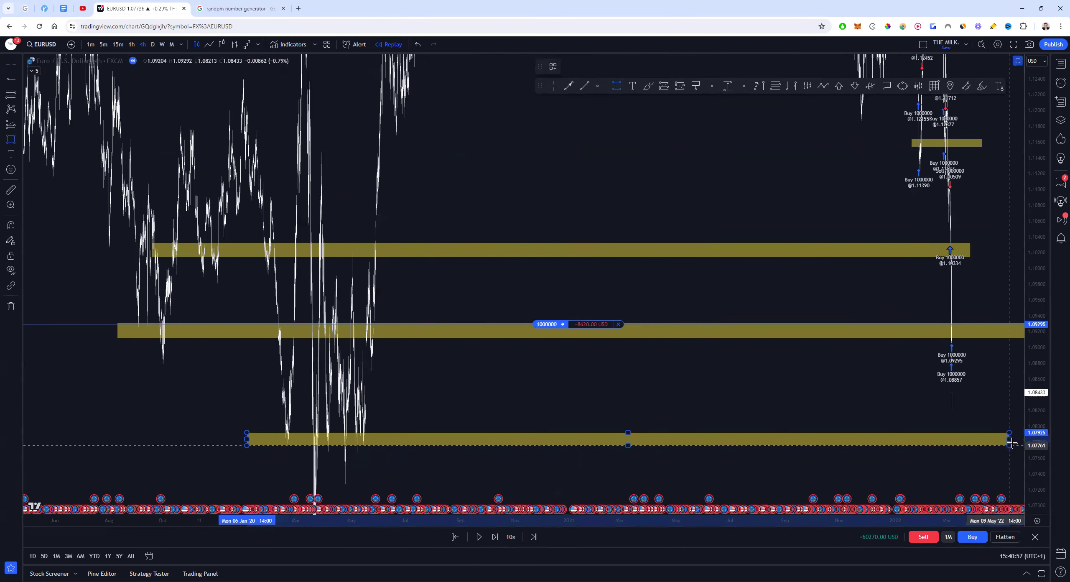
click(1014, 442)
drag(950, 351, 762, 447)
scroll(731, 318, up, 3)
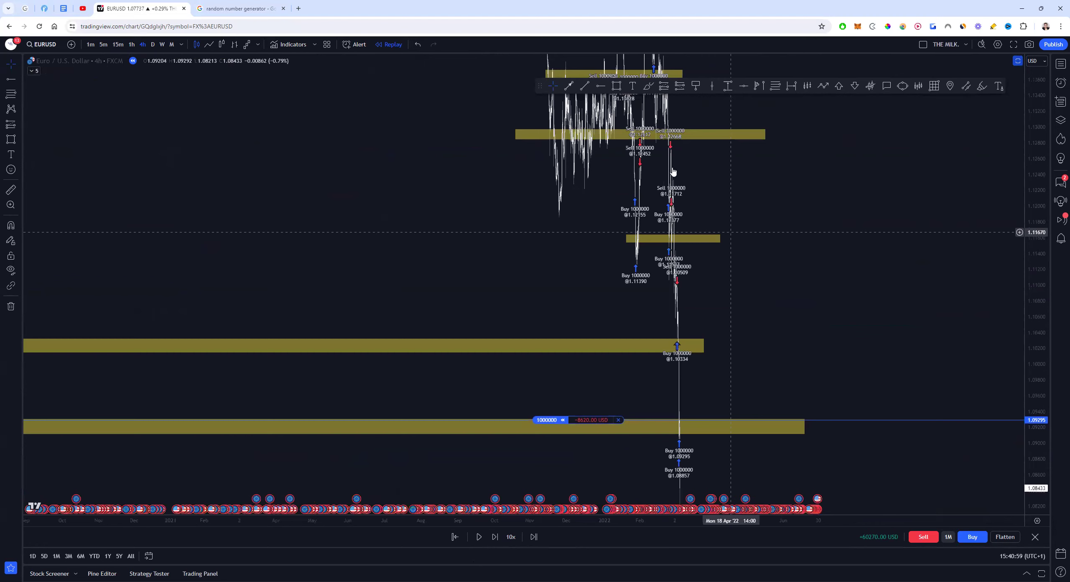
drag(760, 346, 710, 289)
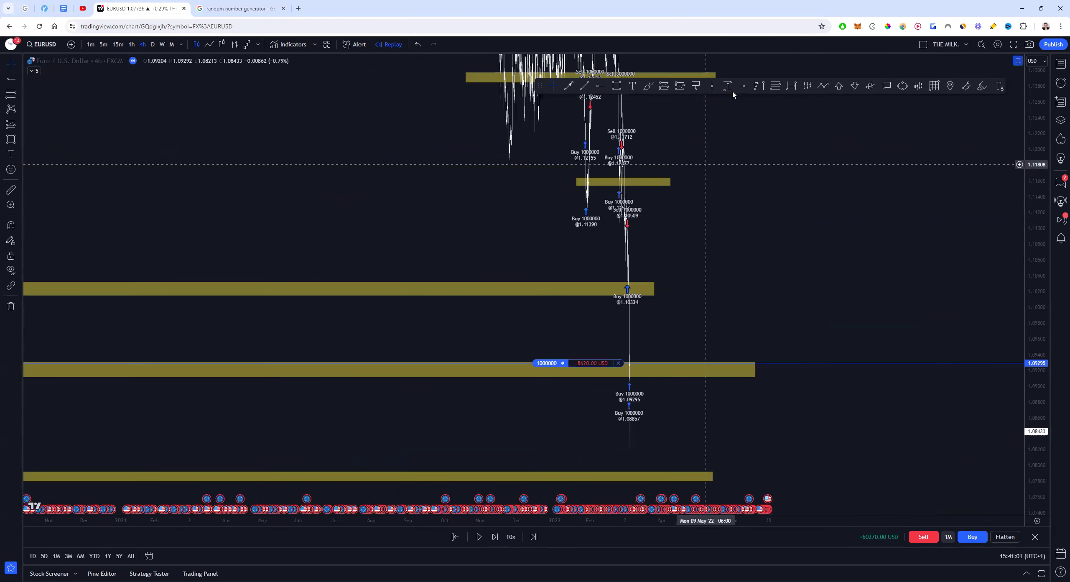
Step: Measure the price range from 1.09300 up to 1.10189, then delete the measurement
click(728, 86)
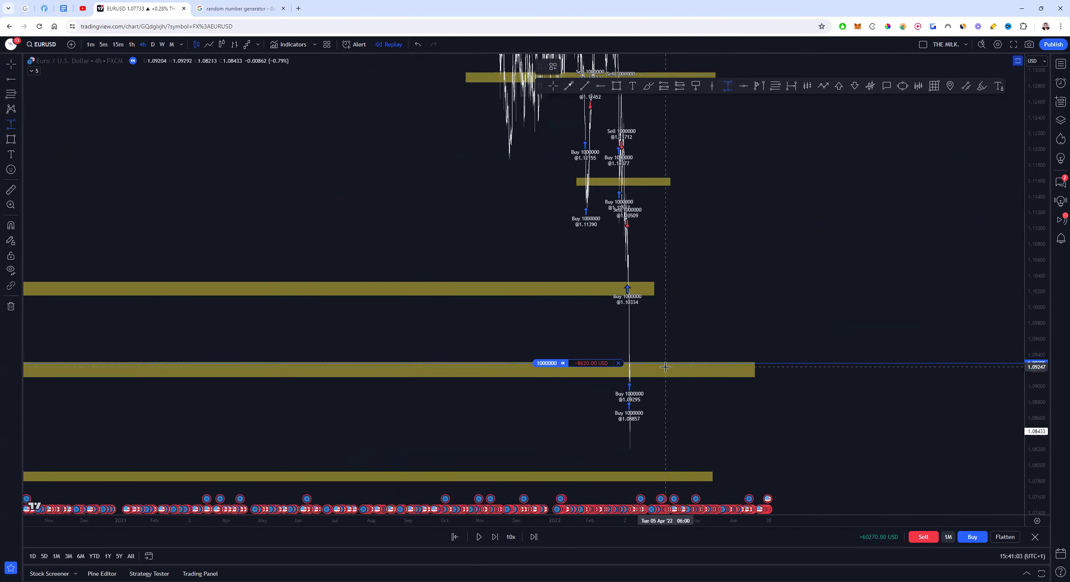
click(686, 292)
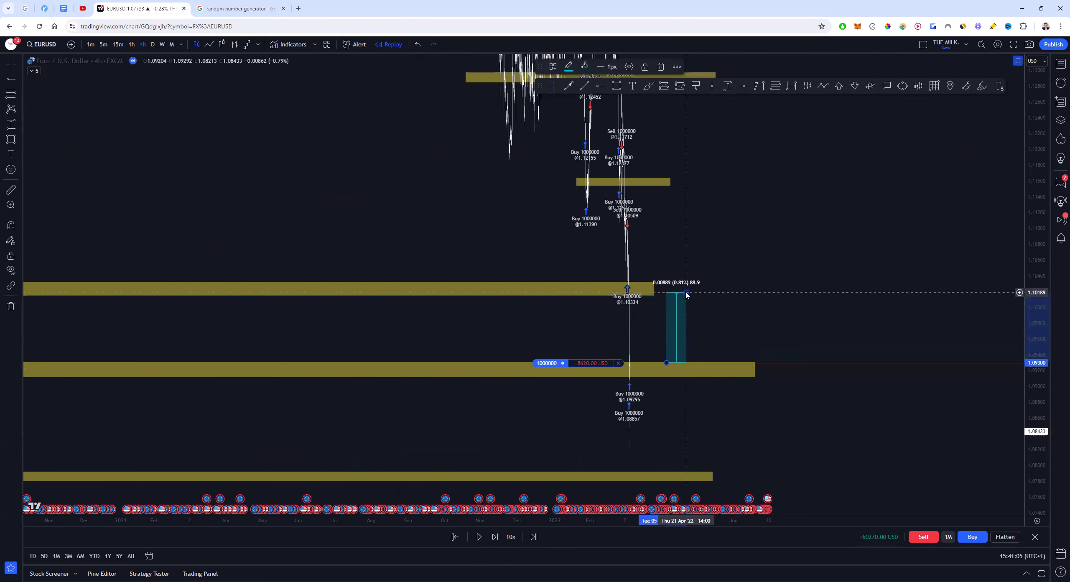
key(Delete)
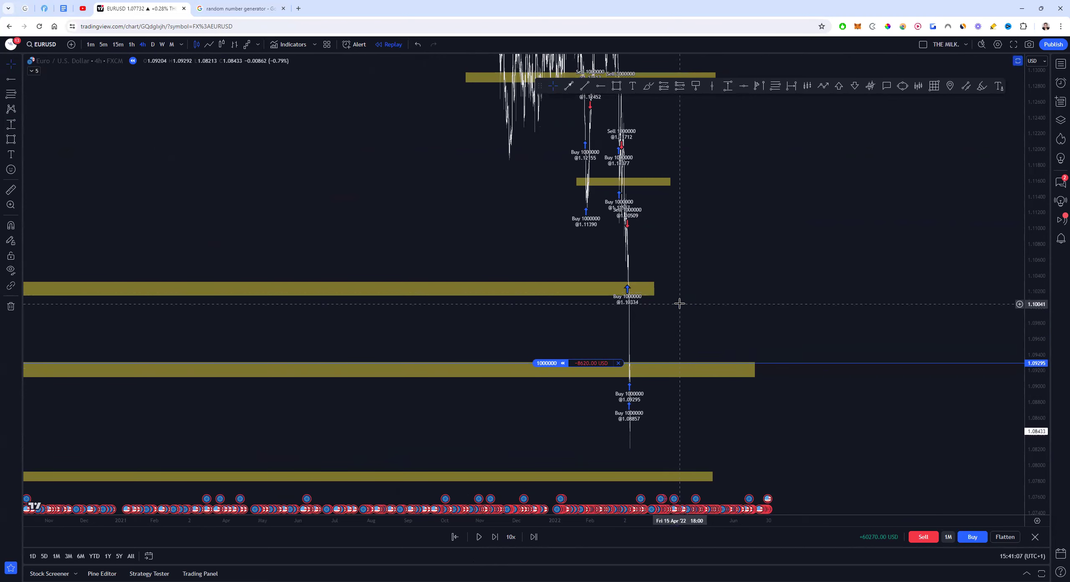
drag(702, 422, 987, 341)
scroll(911, 322, up, 5)
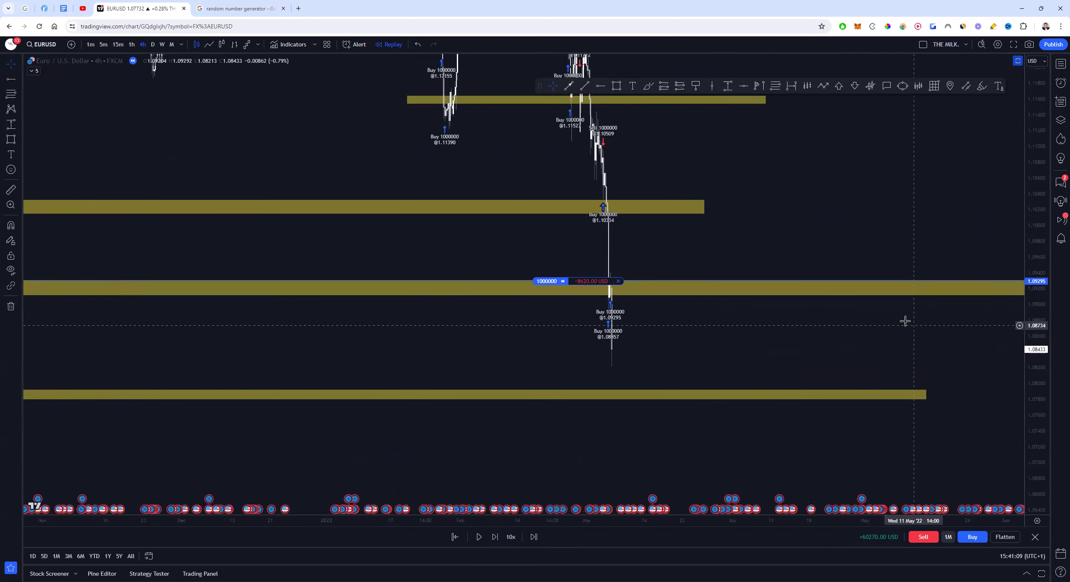
scroll(905, 320, up, 2)
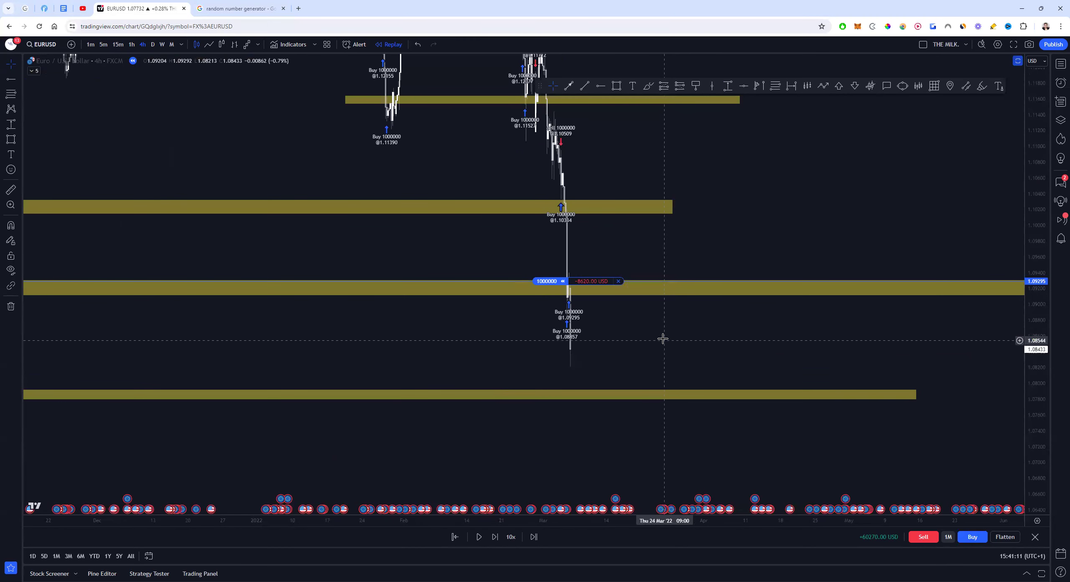
Step: Advance the replay seven bars forward
click(494, 537)
click(494, 538)
click(495, 537)
click(495, 538)
click(494, 541)
click(494, 541)
click(494, 537)
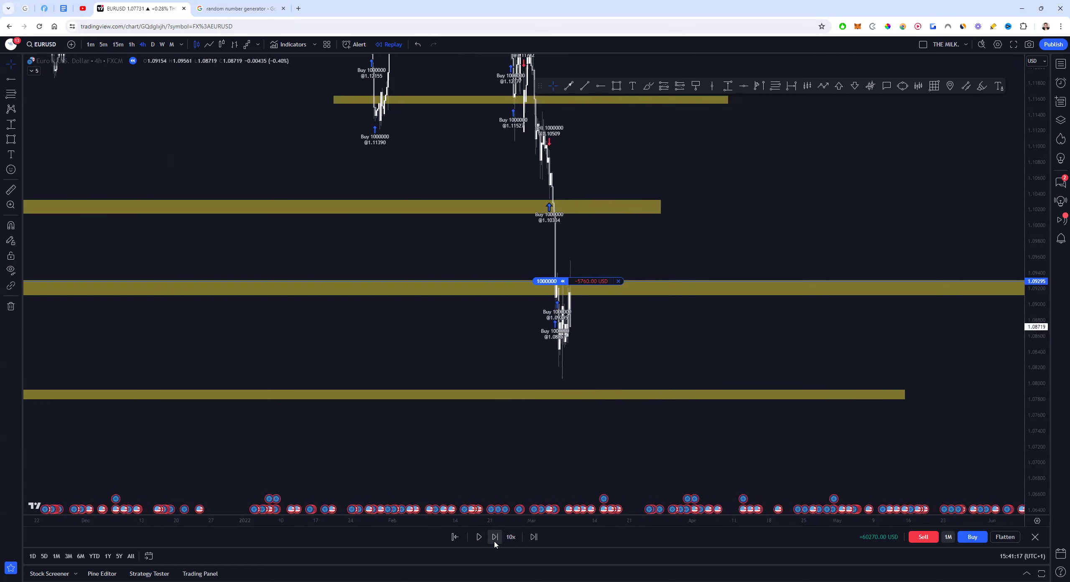
Step: Set the long's take-profit at 1.10194 and replay until it closes, reaching +76,850 USD
drag(597, 395, 608, 436)
drag(636, 389, 578, 365)
mouse_move(526, 297)
drag(510, 294, 522, 223)
click(492, 542)
click(492, 542)
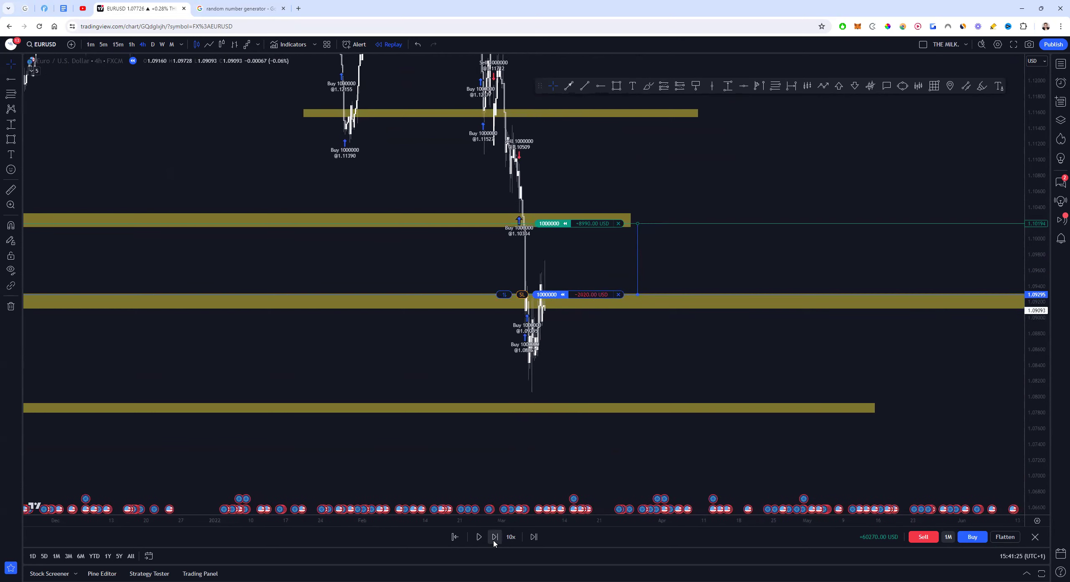
click(492, 542)
drag(740, 233, 737, 285)
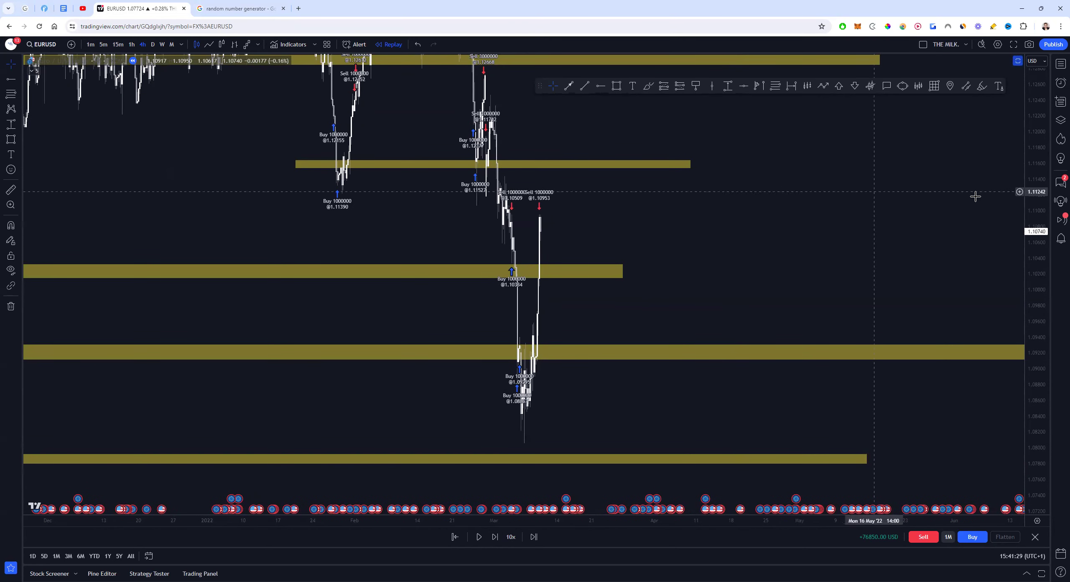
drag(1040, 143, 1038, 246)
drag(927, 203, 929, 265)
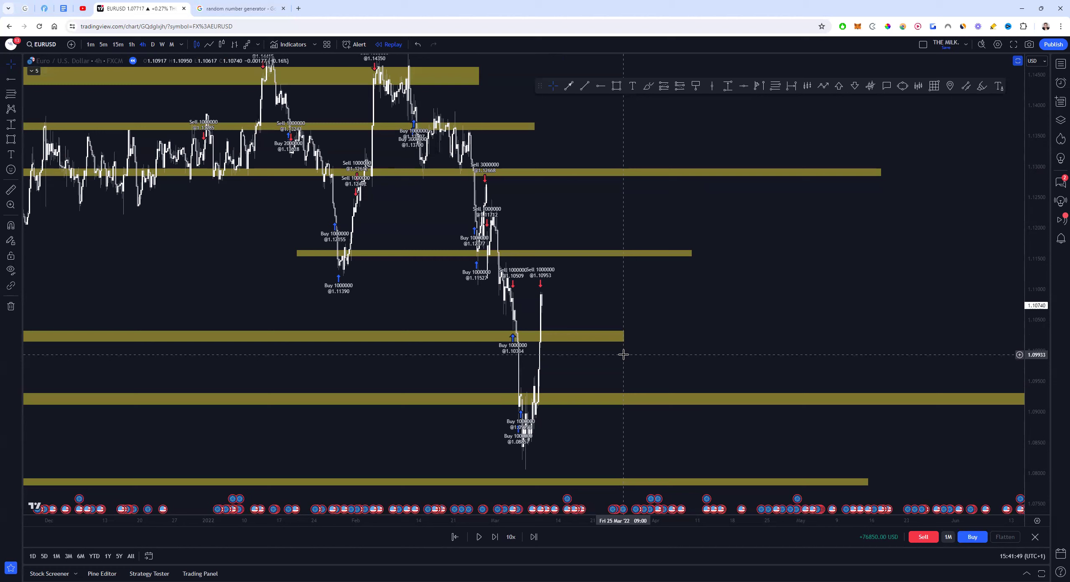
Step: Check the random number generator, then short EURUSD at 1.10740 with take-profit at 1.09340
click(255, 9)
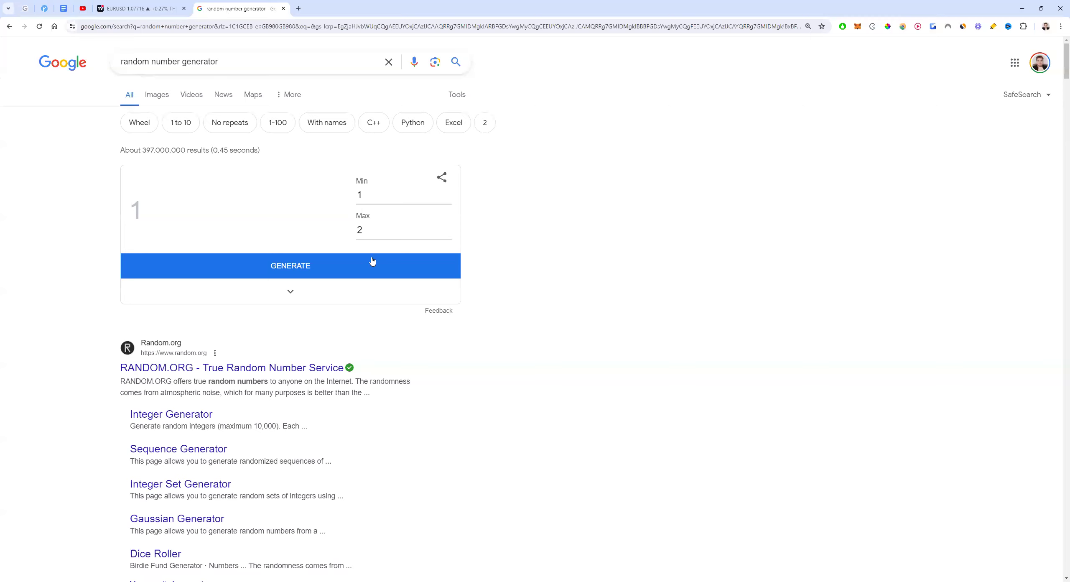
click(138, 8)
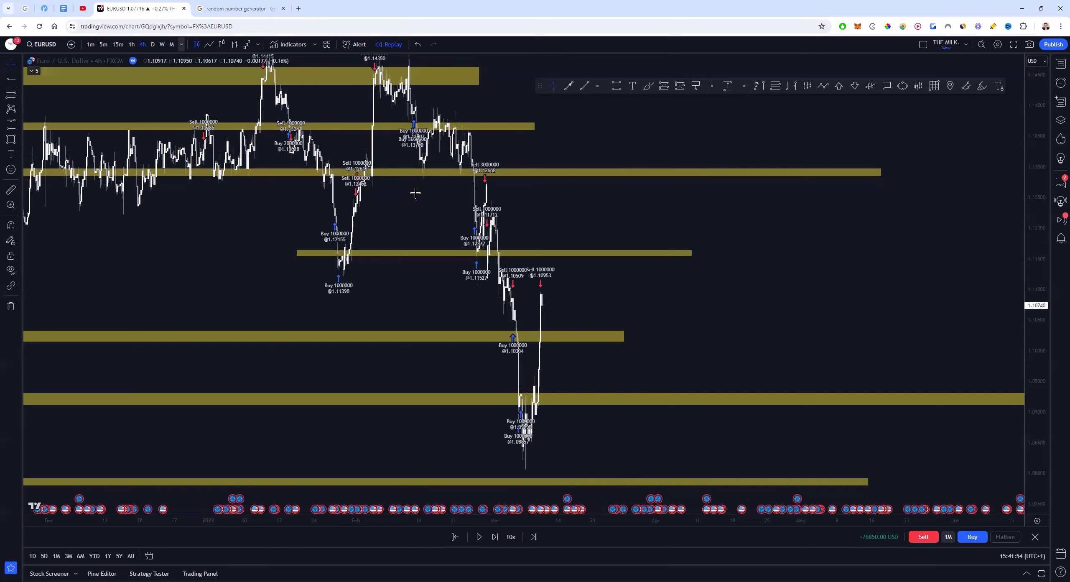
click(924, 538)
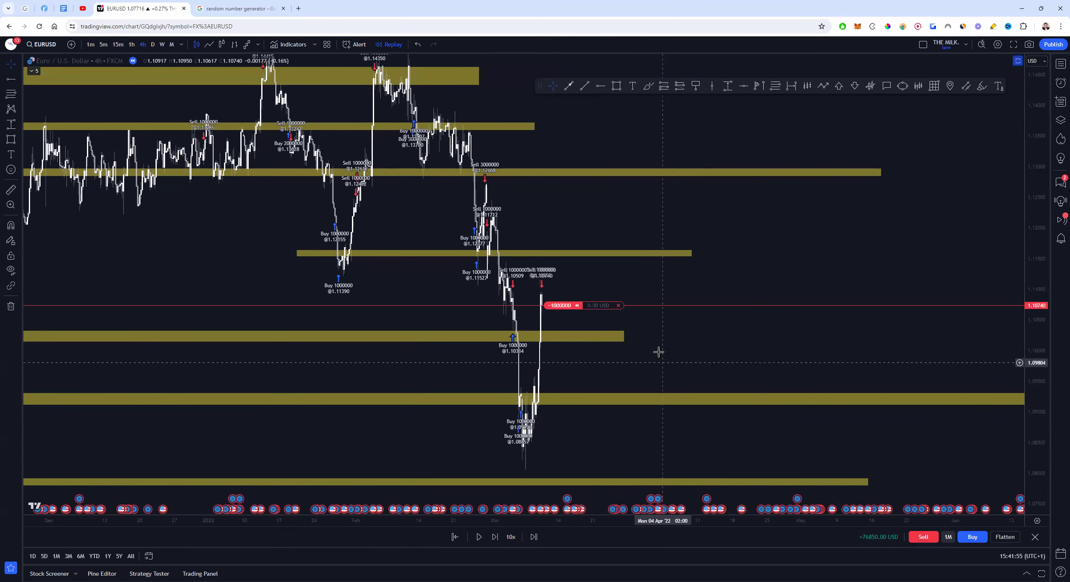
drag(521, 309, 562, 393)
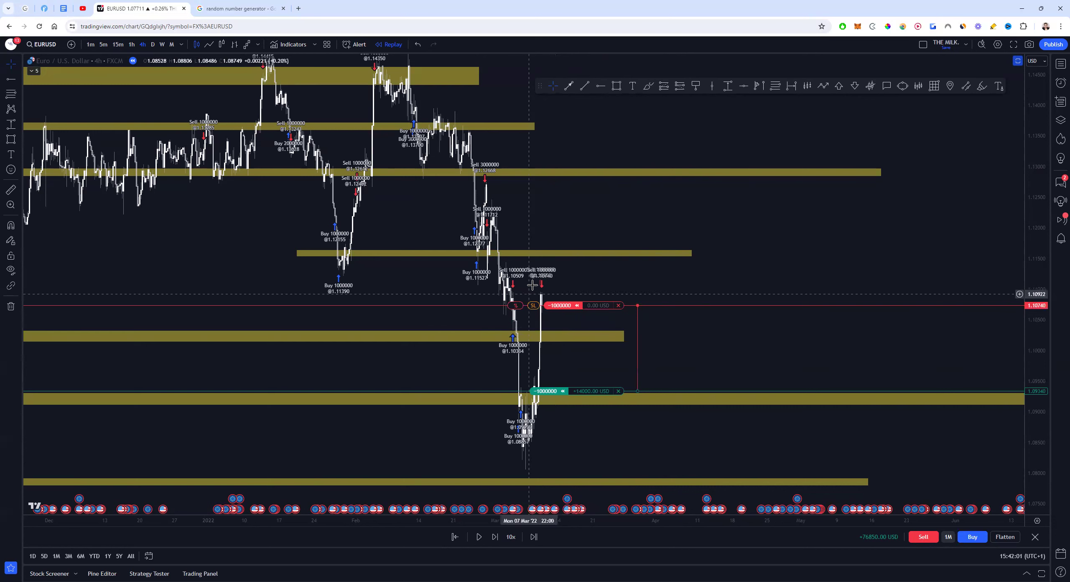
drag(551, 253, 347, 213)
scroll(540, 212, down, 5)
Step: Stretch the yellow zone right, replay until the short closes at 1.09127 (+92,980 USD), then check the generator
drag(617, 213, 871, 218)
drag(872, 269, 865, 294)
scroll(857, 303, up, 4)
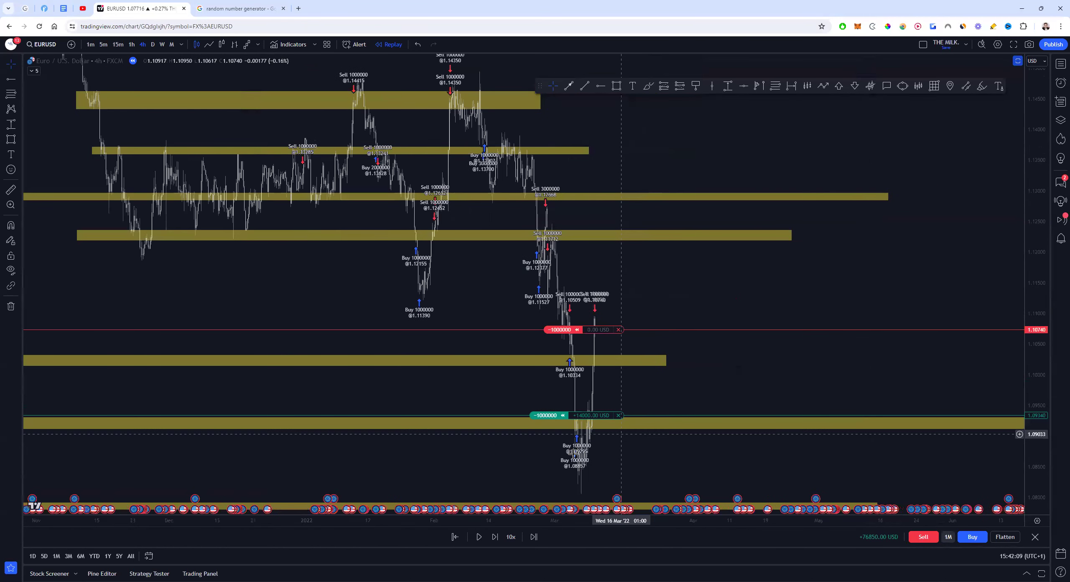
drag(640, 412, 590, 360)
click(495, 537)
click(495, 536)
click(495, 536)
click(495, 537)
click(494, 536)
click(241, 9)
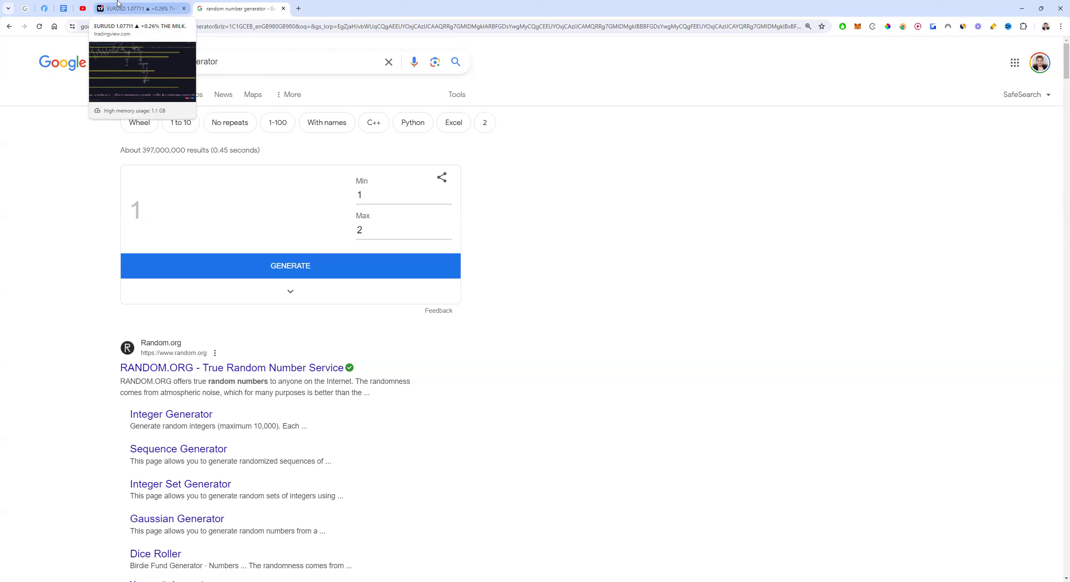
Step: Go long EURUSD at 1.09172 with a take-profit near 1.1045
click(118, 3)
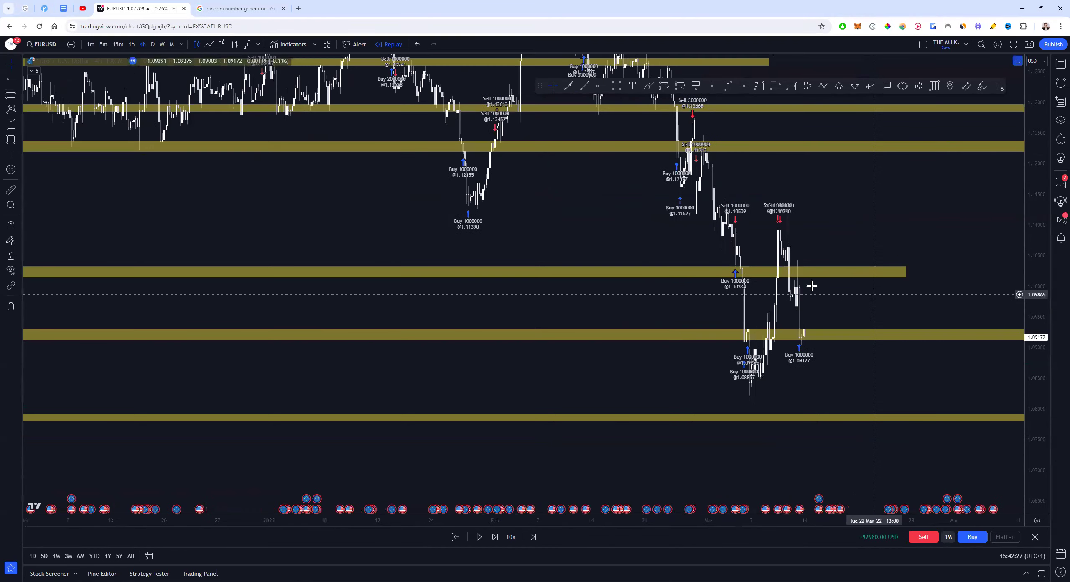
scroll(874, 294, up, 5)
drag(874, 294, 812, 286)
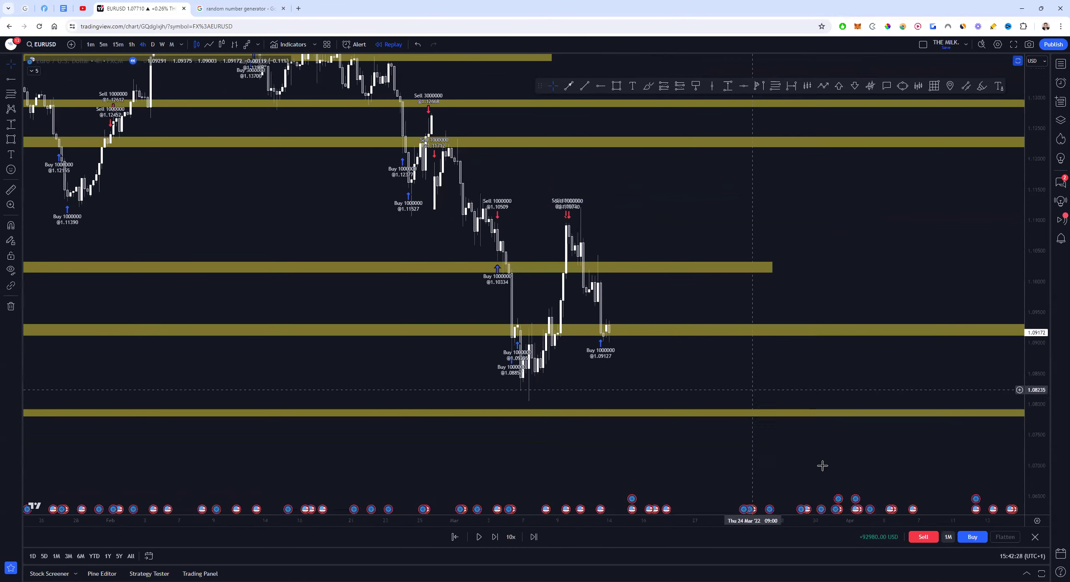
click(976, 539)
drag(598, 397, 579, 371)
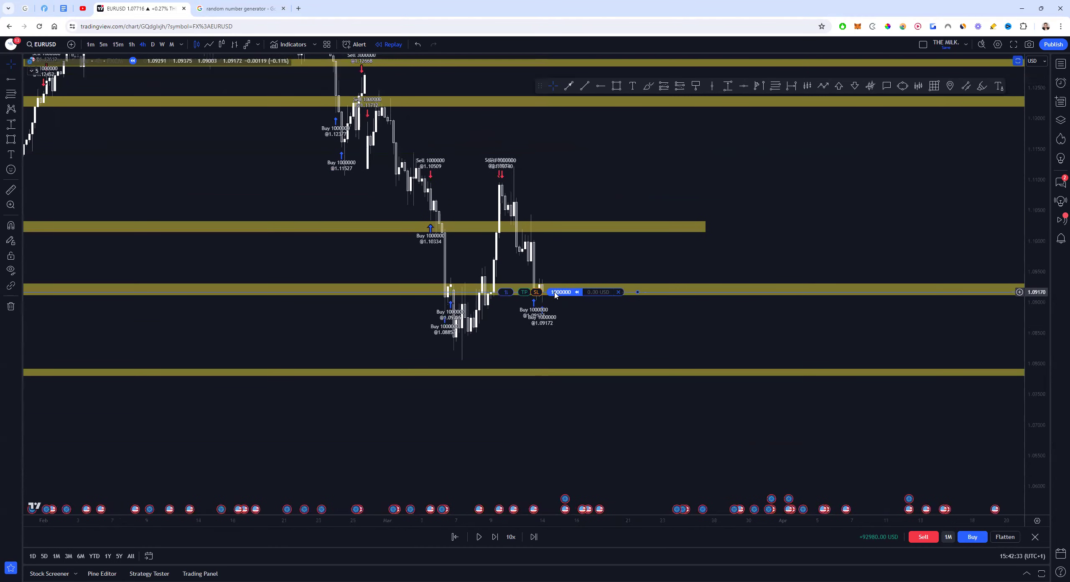
drag(525, 294, 530, 217)
Step: Replay until the long closes at 1.10468 (+105,940 USD), then check the random number generator
click(494, 538)
click(493, 539)
click(494, 539)
click(494, 538)
click(493, 538)
click(494, 539)
click(494, 539)
click(493, 538)
click(494, 538)
click(255, 9)
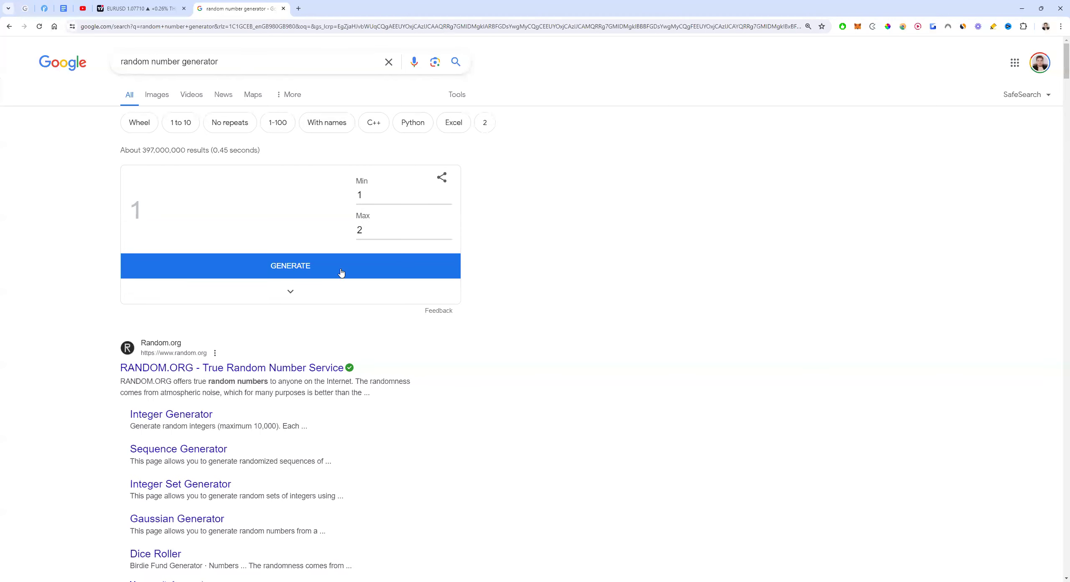
Step: Short EURUSD with a take-profit near 1.092 and move the upper yellow zone down near 1.116
click(156, 5)
click(923, 536)
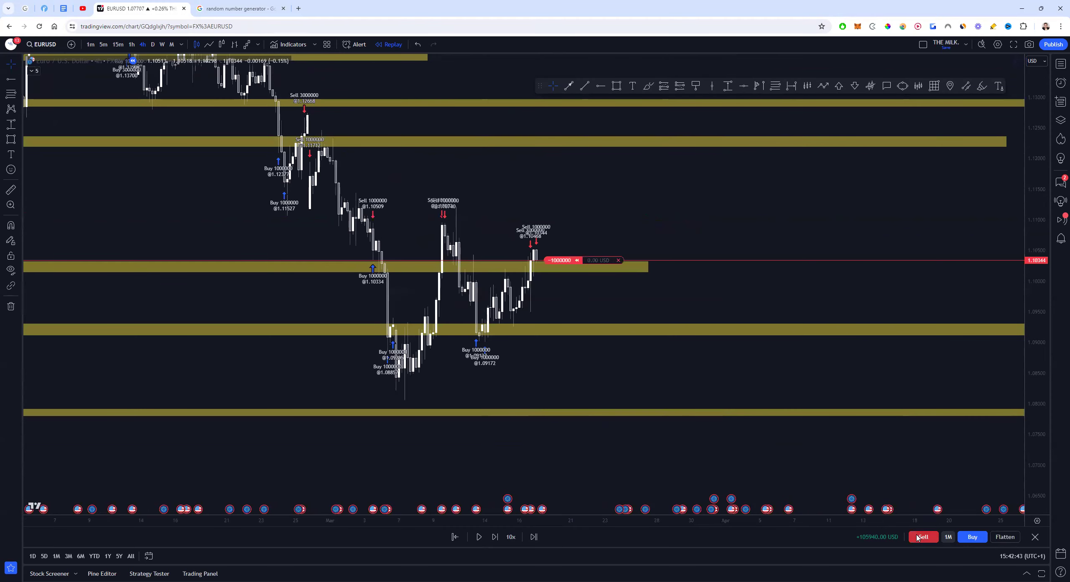
drag(664, 284, 615, 265)
mouse_move(535, 243)
drag(521, 241, 525, 314)
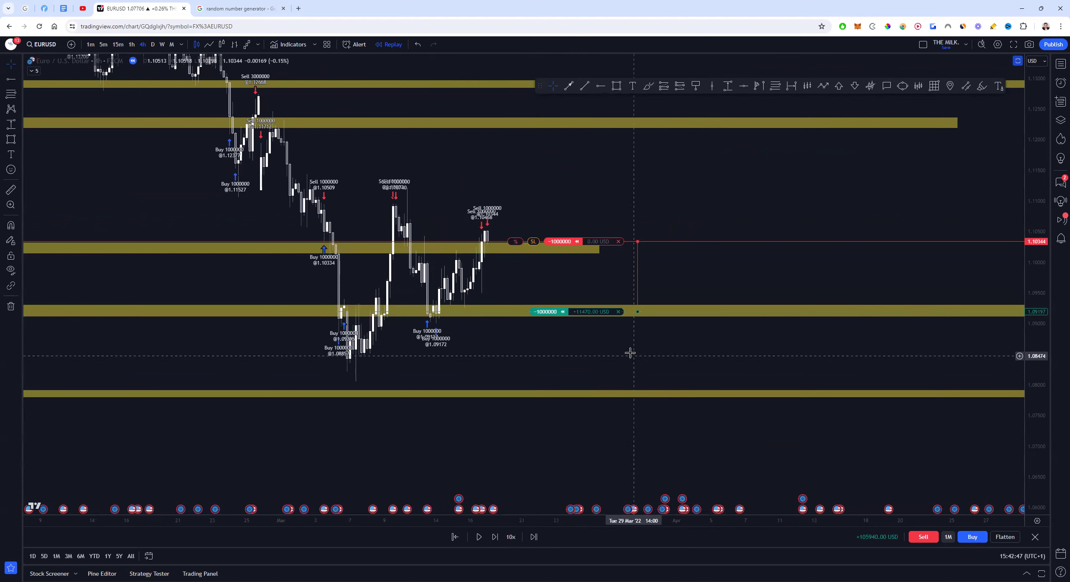
drag(629, 360, 622, 420)
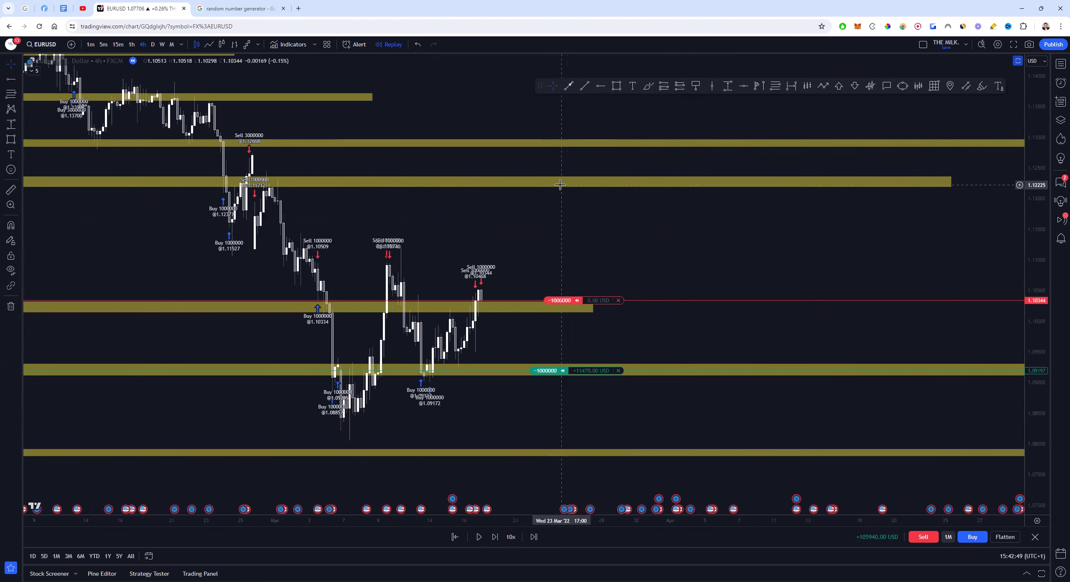
drag(562, 191, 547, 228)
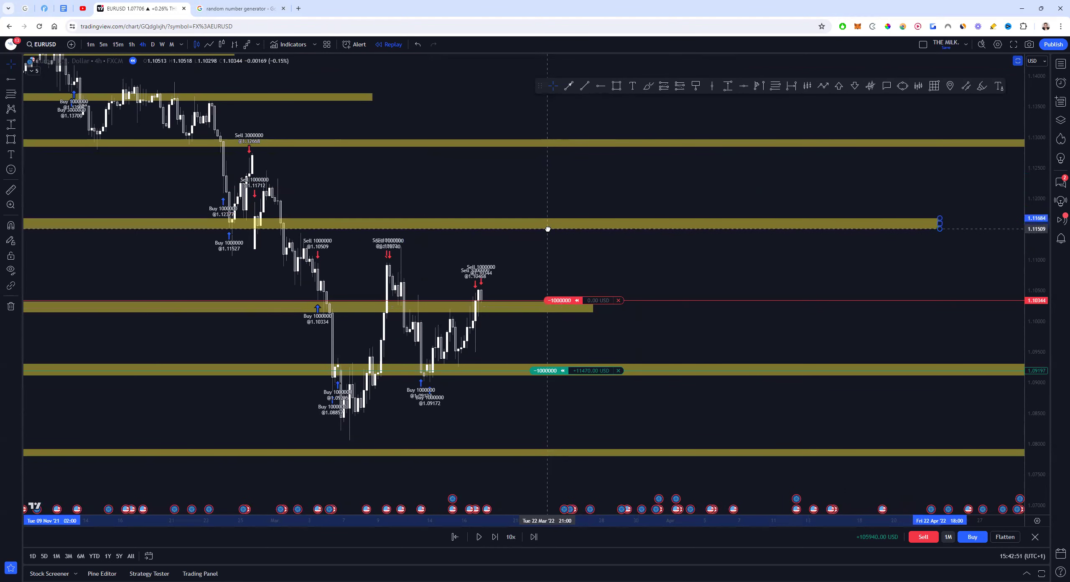
Step: Advance the replay about twenty-two bars forward
click(494, 537)
click(495, 536)
click(495, 537)
click(495, 537)
click(495, 537)
click(495, 537)
click(494, 536)
click(494, 537)
click(495, 536)
click(495, 537)
click(495, 537)
click(495, 536)
click(497, 536)
click(497, 537)
click(497, 537)
click(497, 537)
click(497, 537)
click(498, 537)
click(497, 536)
click(498, 537)
click(497, 537)
click(498, 537)
click(498, 537)
click(497, 537)
click(497, 537)
click(497, 537)
click(498, 536)
click(497, 536)
click(497, 537)
click(497, 536)
click(498, 537)
click(498, 536)
click(497, 537)
click(497, 537)
click(498, 536)
click(497, 536)
click(497, 536)
click(498, 537)
click(498, 537)
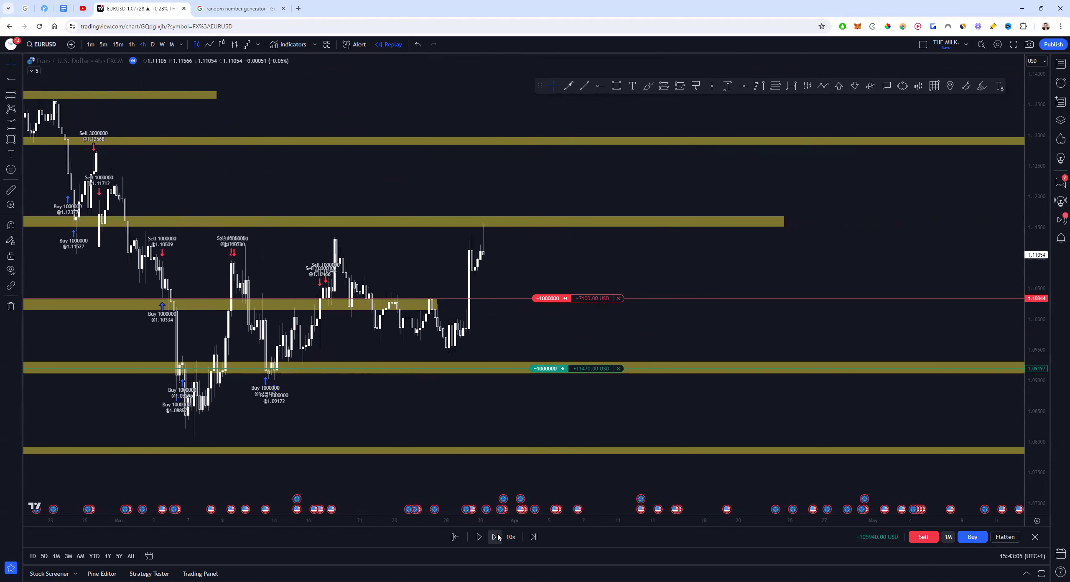
Step: Add to the short at 1.11561 and move the take-profit up to 1.10349
click(923, 537)
drag(573, 369, 511, 269)
drag(553, 296, 543, 368)
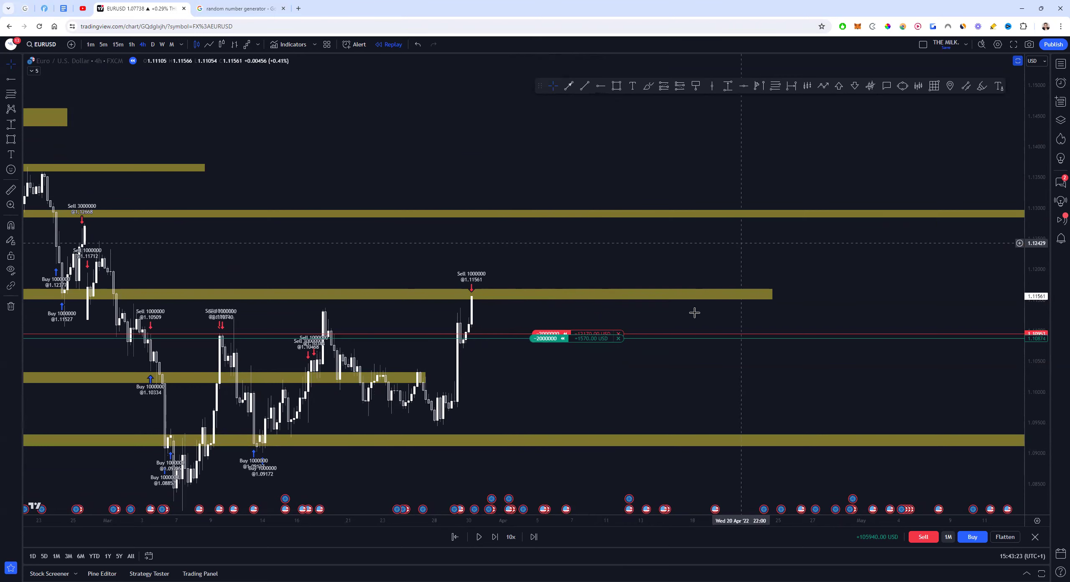
drag(560, 384, 553, 395)
Step: Replay five bars until the 2,000,000 short closes at 1.10680 for +111,390 USD
click(495, 537)
click(494, 536)
click(495, 537)
click(495, 537)
click(495, 537)
click(495, 536)
click(495, 537)
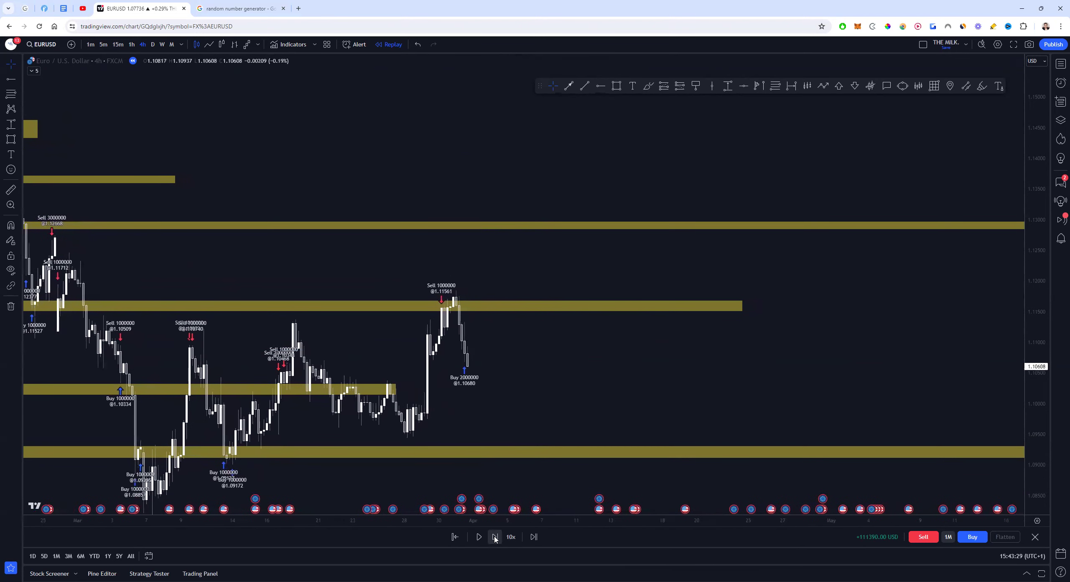
drag(557, 379, 563, 354)
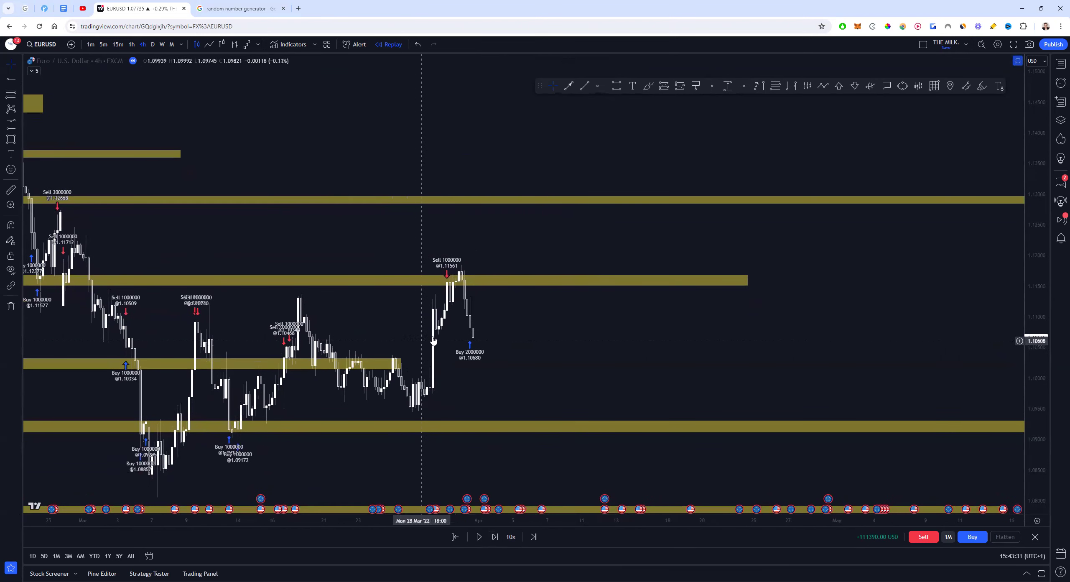
Step: Glance at the random number page, then on the EURUSD chart lower the short's take-profit to 1.09954
key(ctrl+Tab)
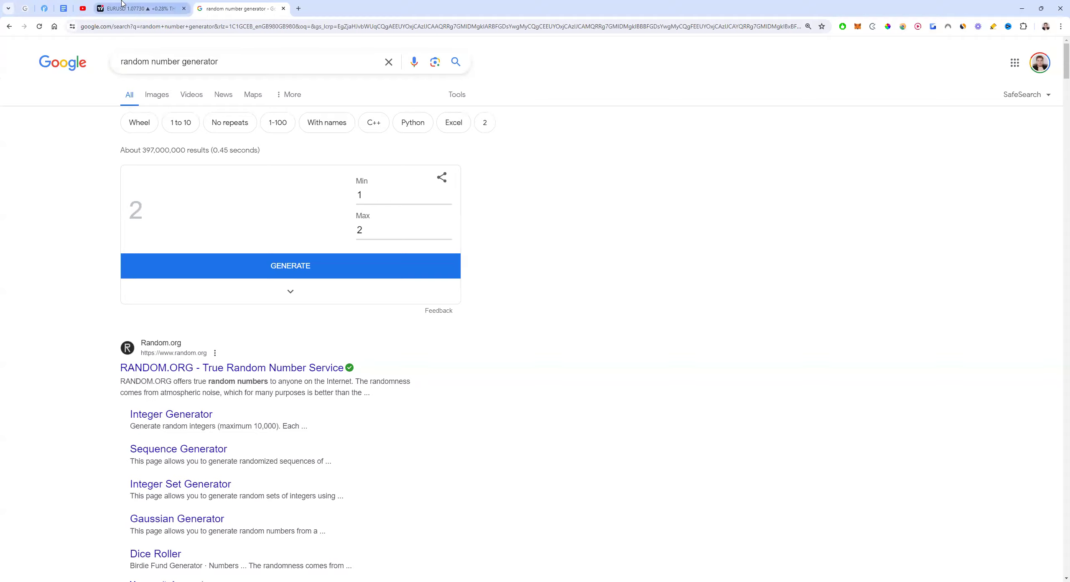
click(138, 9)
drag(569, 377, 674, 344)
scroll(673, 344, down, 2)
scroll(673, 344, up, 3)
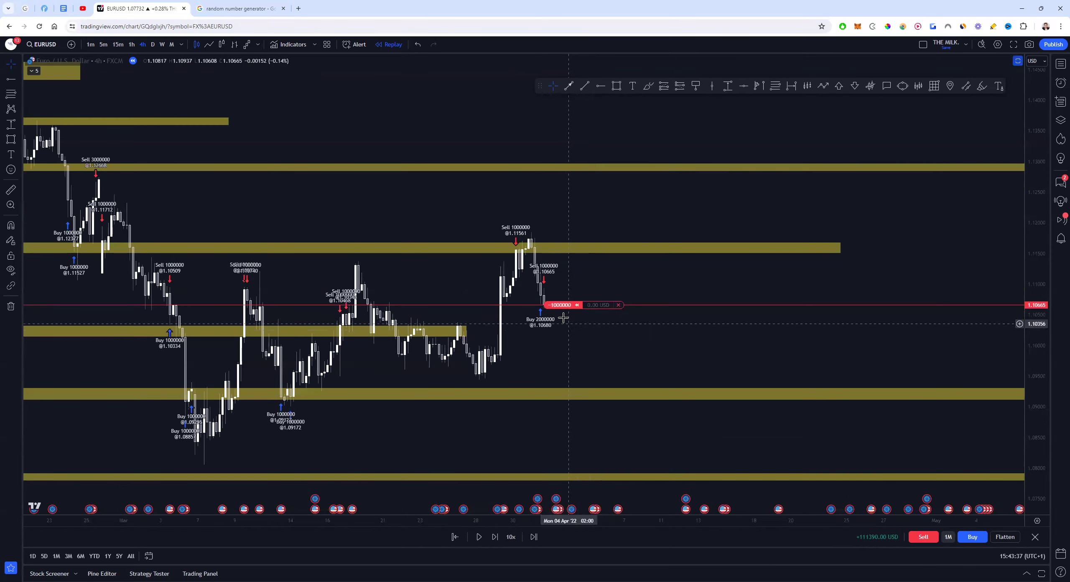
drag(590, 274, 640, 274)
mouse_move(526, 309)
drag(539, 355, 544, 351)
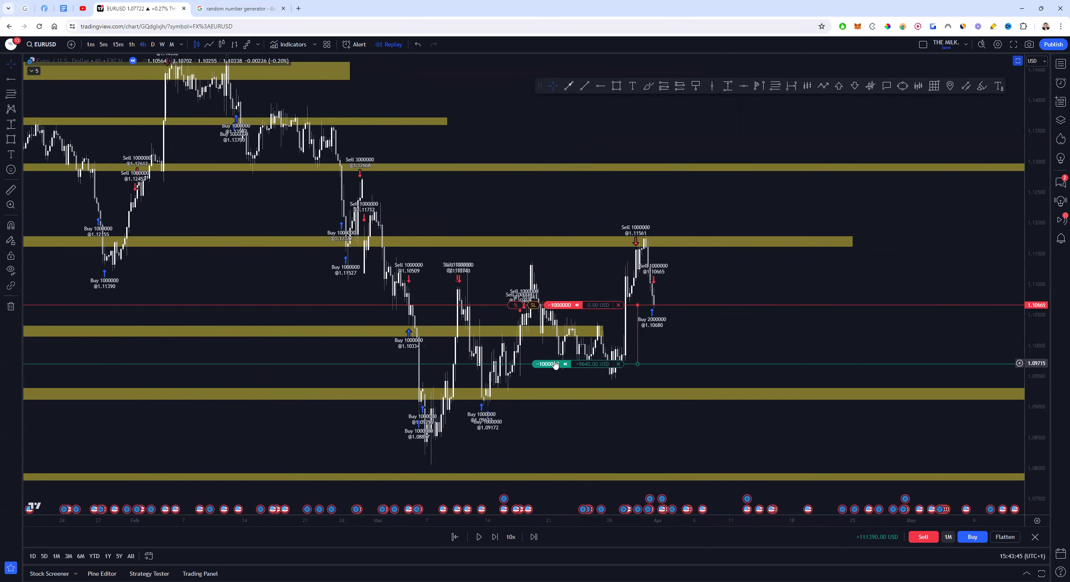
Step: Replay forward until the take-profit fills for about +122,000 USD, then check the random number generator
click(495, 537)
click(495, 536)
click(494, 536)
click(494, 536)
click(495, 538)
drag(719, 349, 626, 289)
click(233, 3)
click(308, 269)
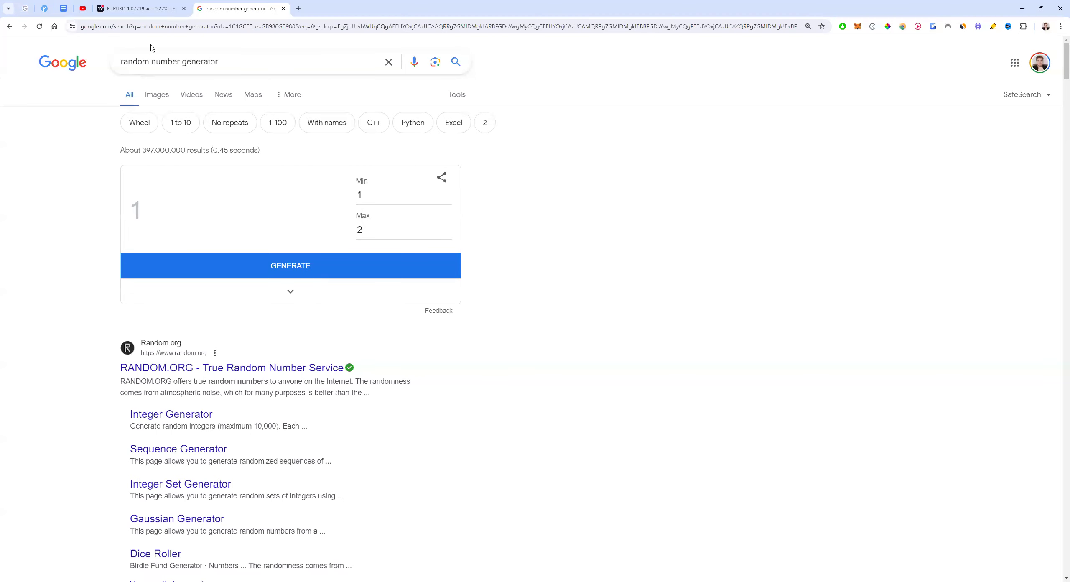
Step: Go long EURUSD at market with a take-profit above entry, and replay eight bars forward
click(138, 8)
click(968, 537)
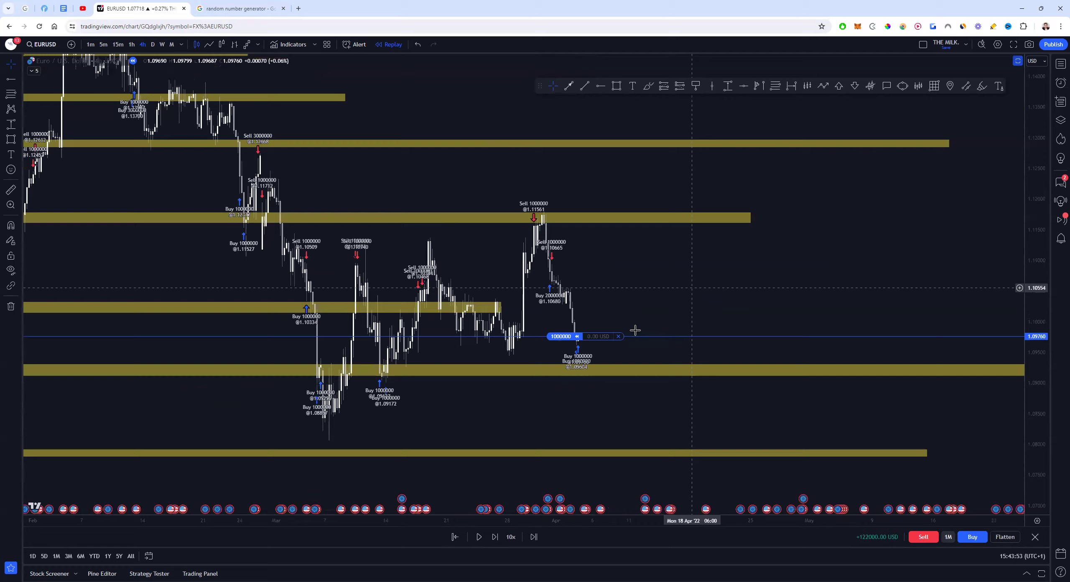
drag(525, 358, 525, 287)
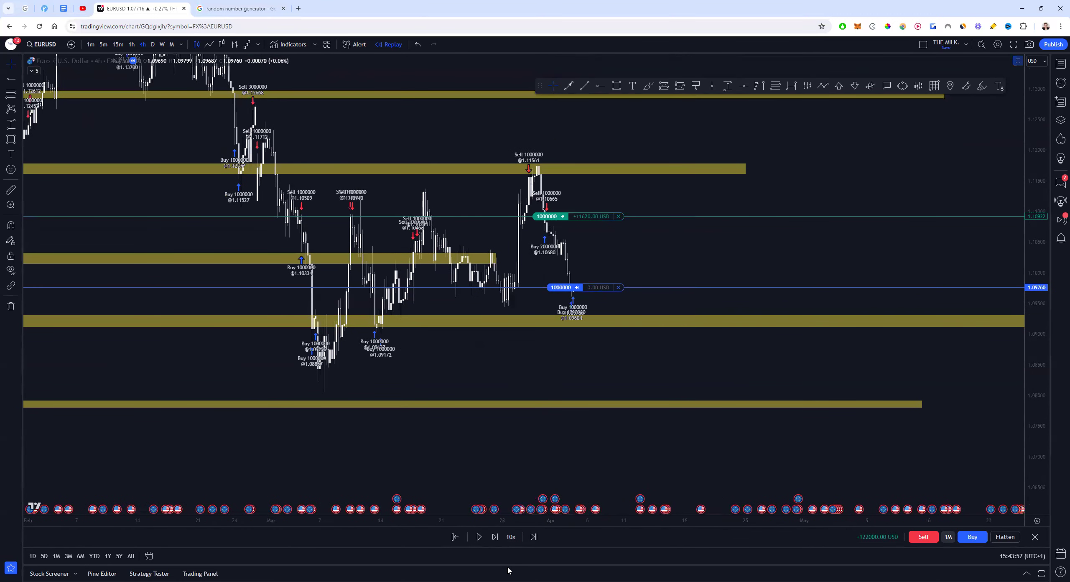
click(496, 536)
click(495, 537)
click(495, 537)
click(497, 538)
click(498, 538)
click(498, 538)
click(498, 538)
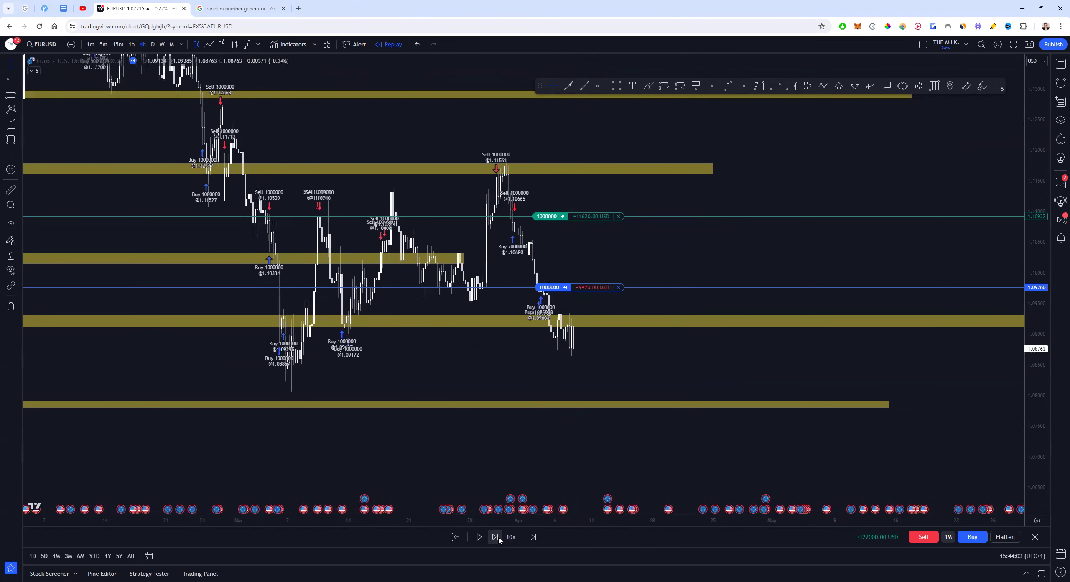
click(495, 537)
Step: Move the yellow zone to 1.08658–1.08840, add a long at 1.08770, set take-profit 1.09340, and replay onward
drag(587, 326, 597, 356)
click(973, 537)
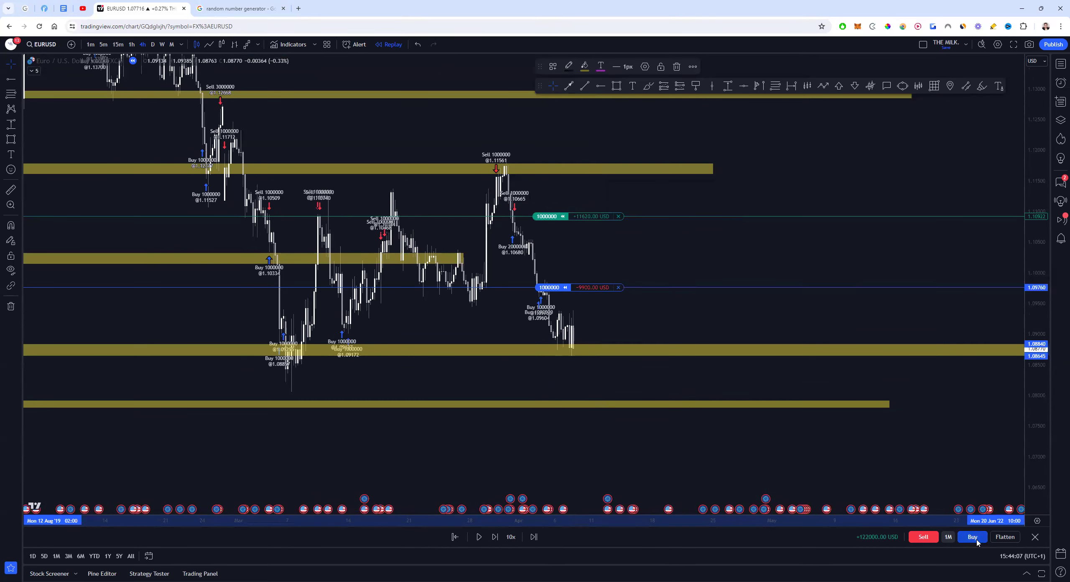
drag(571, 217, 600, 315)
click(495, 537)
click(494, 537)
click(494, 537)
click(495, 536)
click(495, 537)
click(494, 537)
click(499, 539)
click(499, 540)
click(499, 540)
click(500, 539)
click(500, 539)
click(499, 539)
click(499, 539)
click(499, 539)
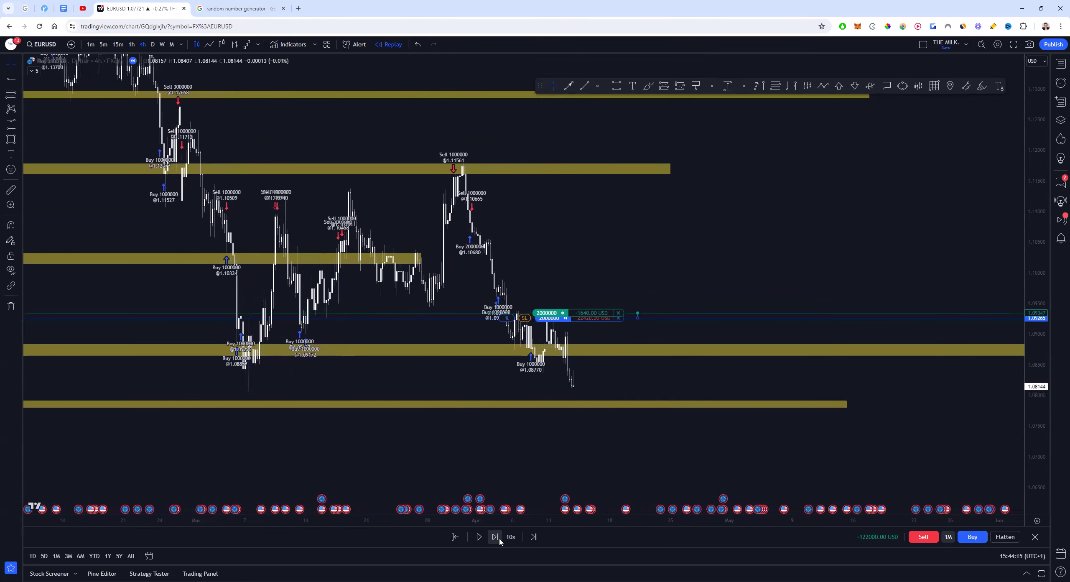
click(495, 537)
Step: Replay forward, add a third long at 1.07975, and move the position's exit level to 1.08904
scroll(581, 449, down, 10)
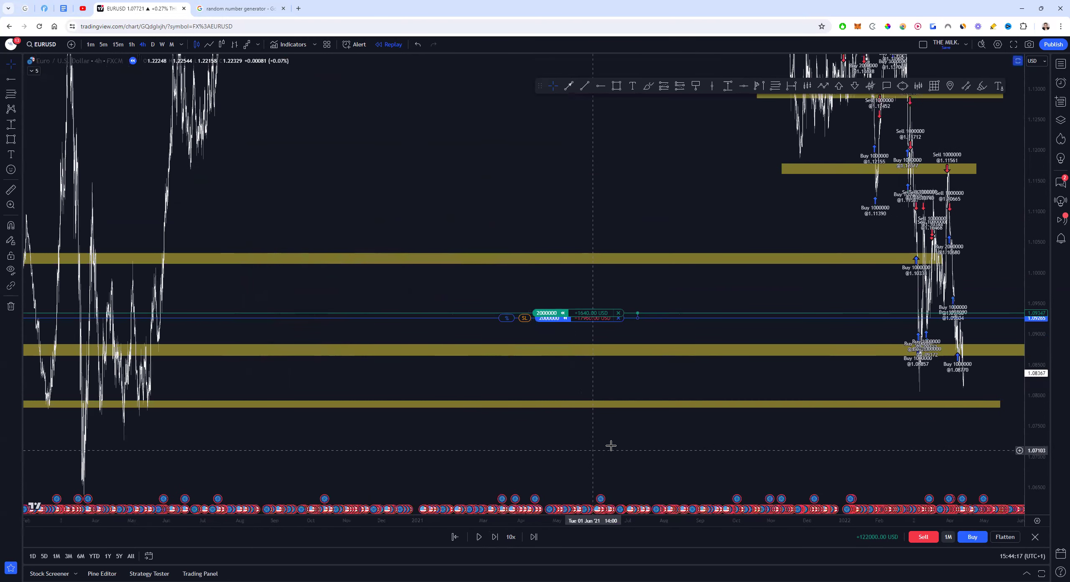
scroll(546, 403, down, 3)
click(542, 407)
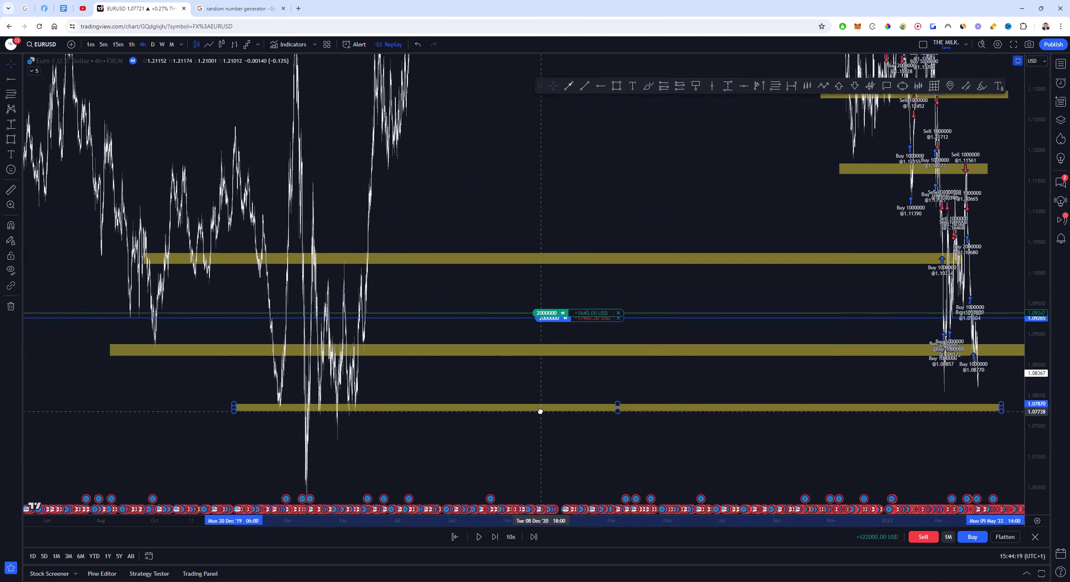
scroll(591, 446, up, 10)
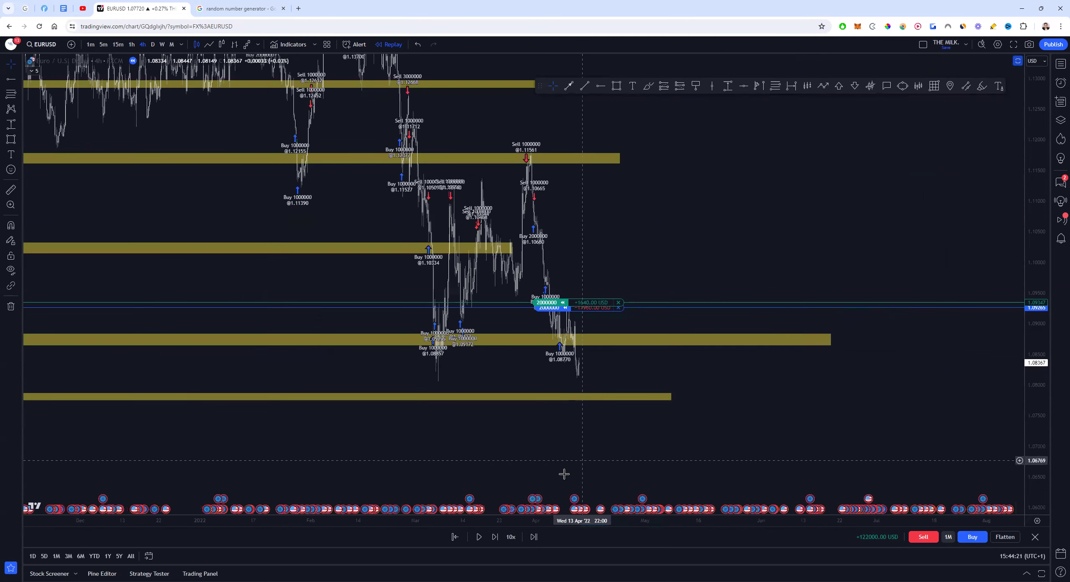
click(495, 537)
click(495, 537)
click(495, 536)
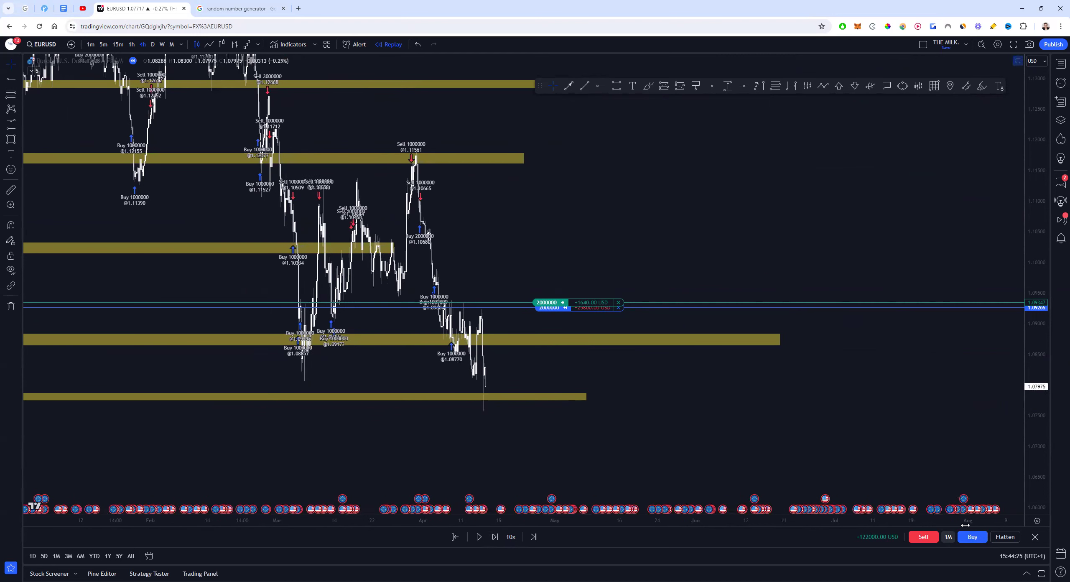
click(972, 537)
drag(577, 306, 577, 333)
click(493, 537)
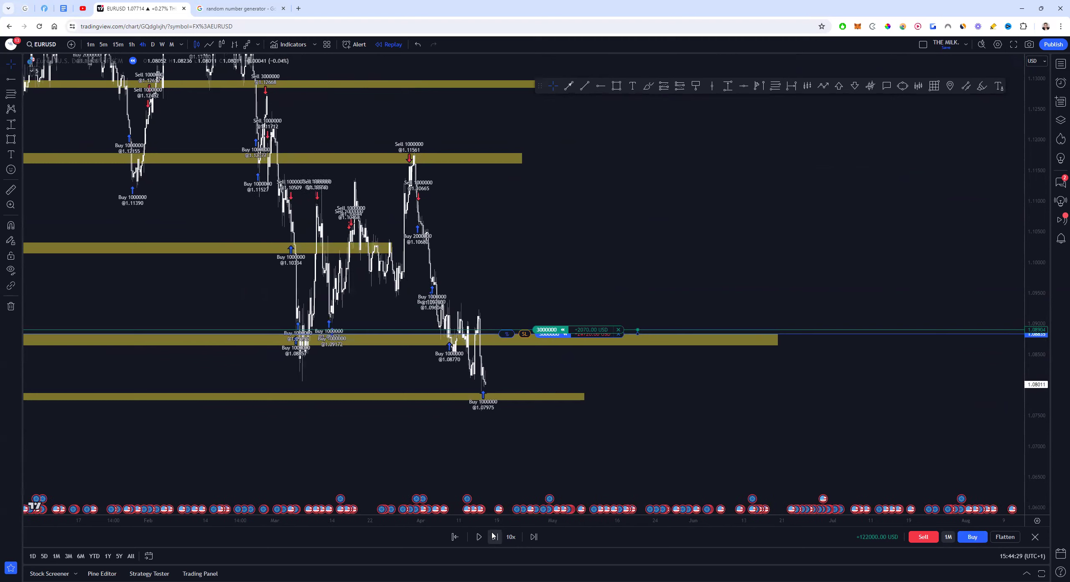
click(494, 536)
click(493, 536)
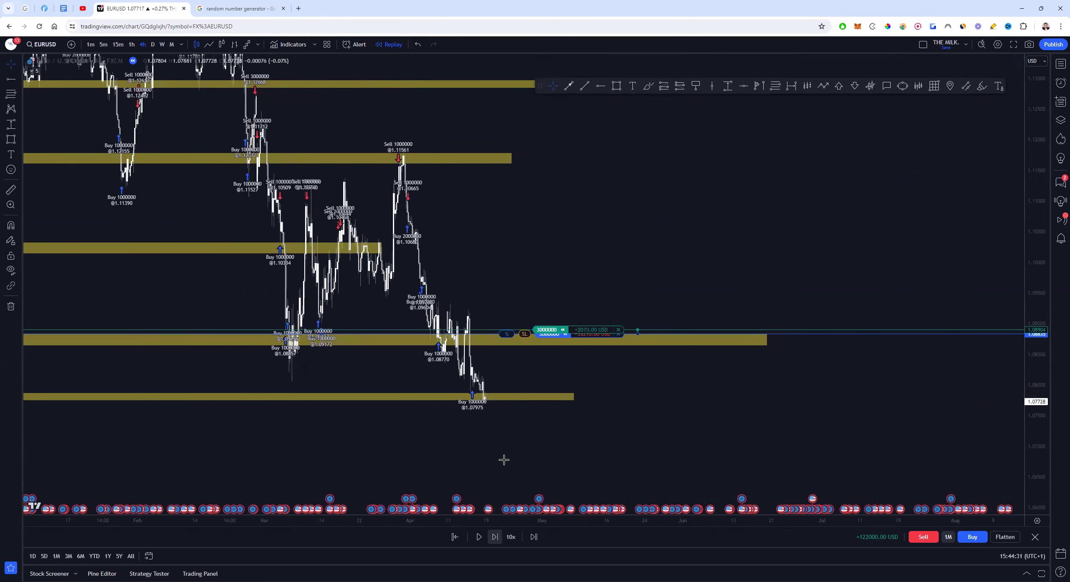
Step: Draw a new yellow rectangle zone around 1.064–1.068 below price and stretch it right
scroll(504, 456, down, 5)
click(617, 85)
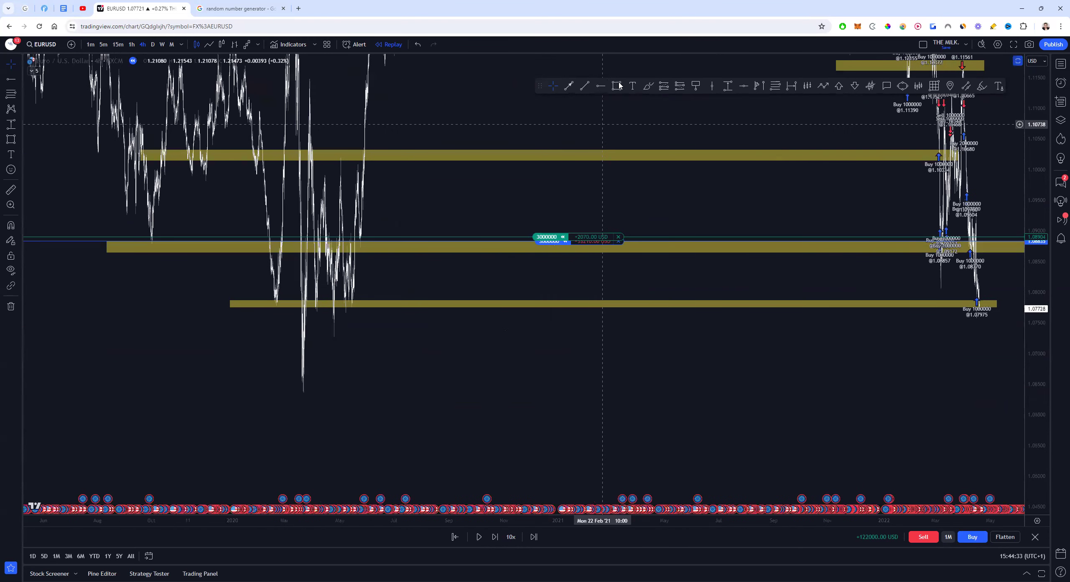
drag(276, 365, 732, 400)
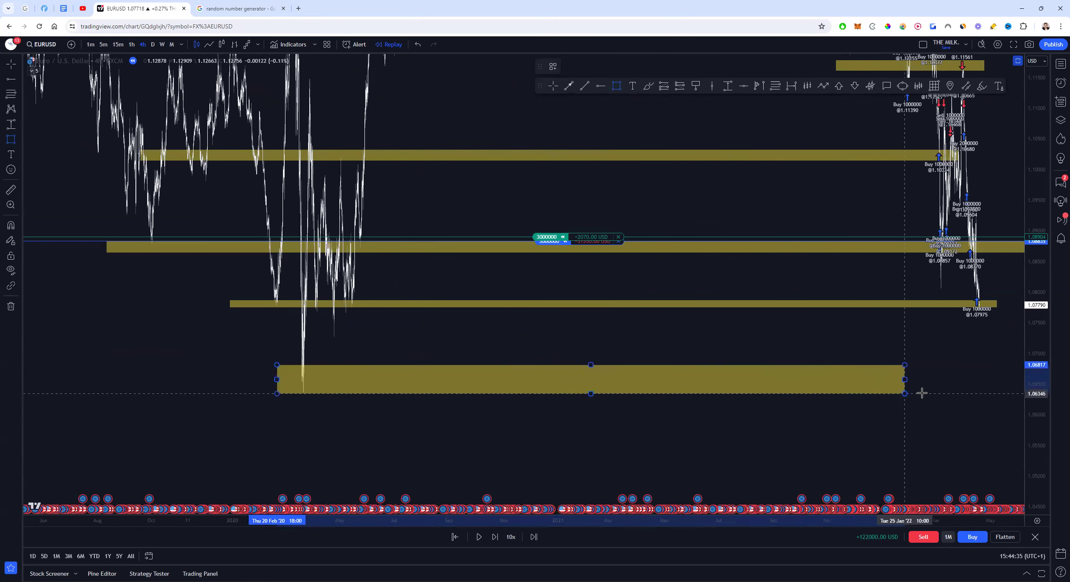
click(1013, 395)
drag(890, 428, 788, 448)
scroll(787, 448, up, 4)
scroll(896, 438, up, 3)
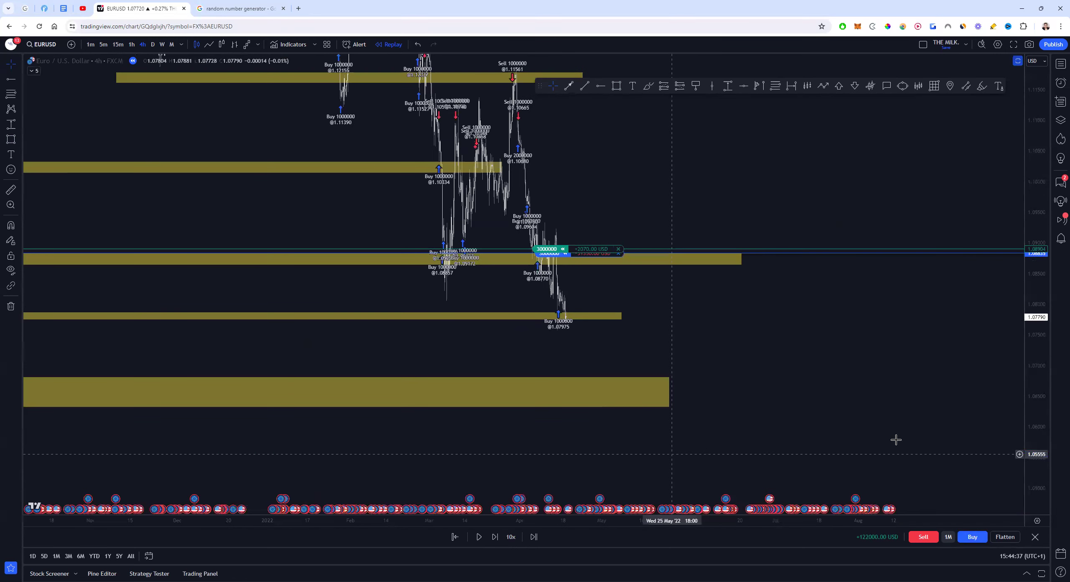
scroll(507, 401, up, 2)
Step: Replay forward until the 3,000,000 long exits at 1.09361 for +137,780 USD profit
click(497, 536)
click(497, 537)
click(497, 537)
click(497, 536)
click(497, 537)
click(497, 536)
drag(651, 349, 700, 383)
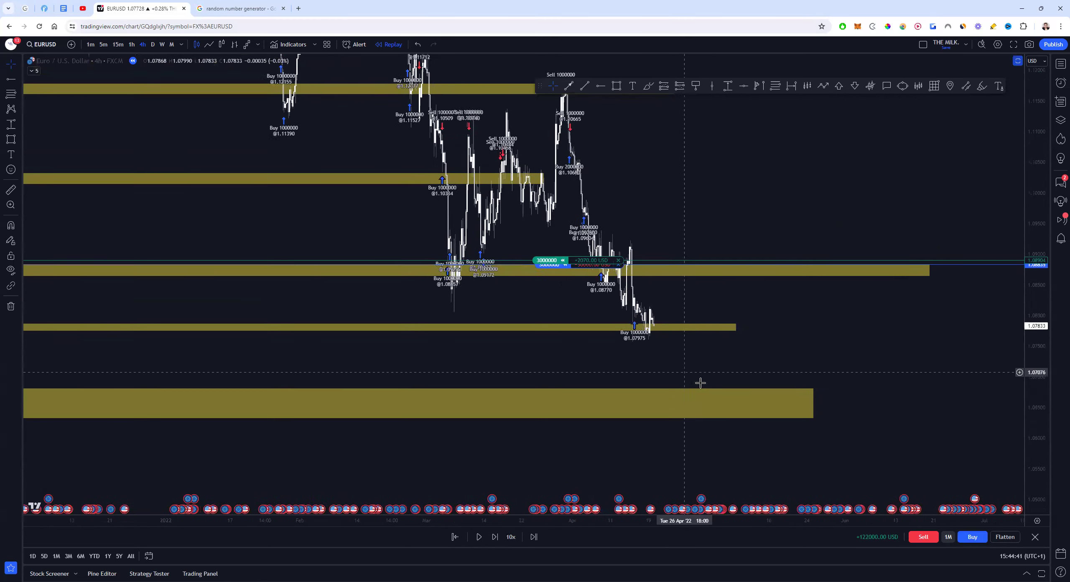
scroll(700, 383, up, 2)
click(498, 538)
click(498, 537)
click(497, 537)
click(498, 537)
click(497, 537)
click(495, 537)
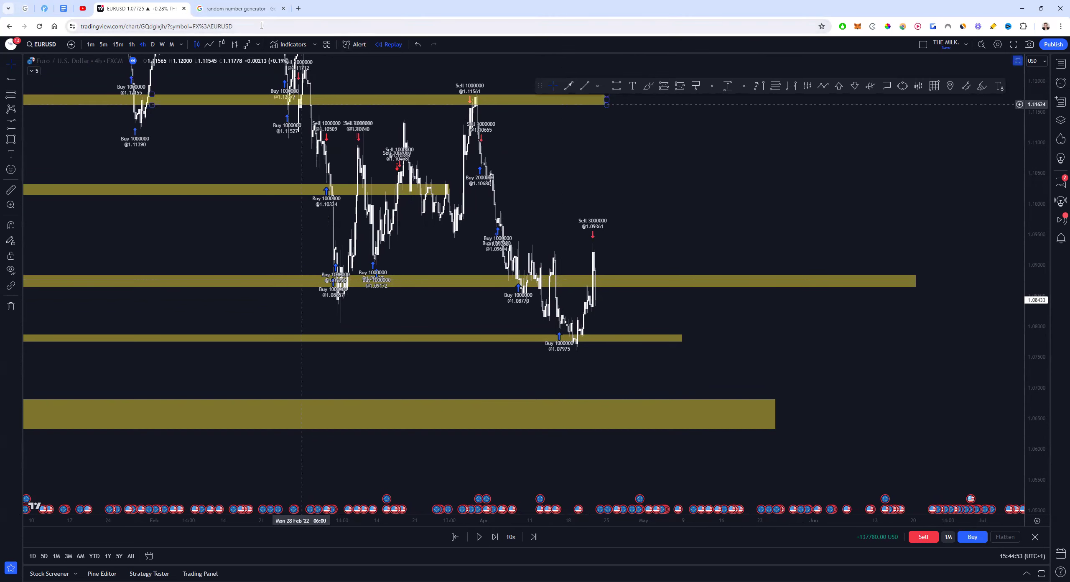
Step: After checking the random number page, short 1,000,000 EURUSD at 1.08433 with take-profit at 1.06858
key(ctrl+Tab)
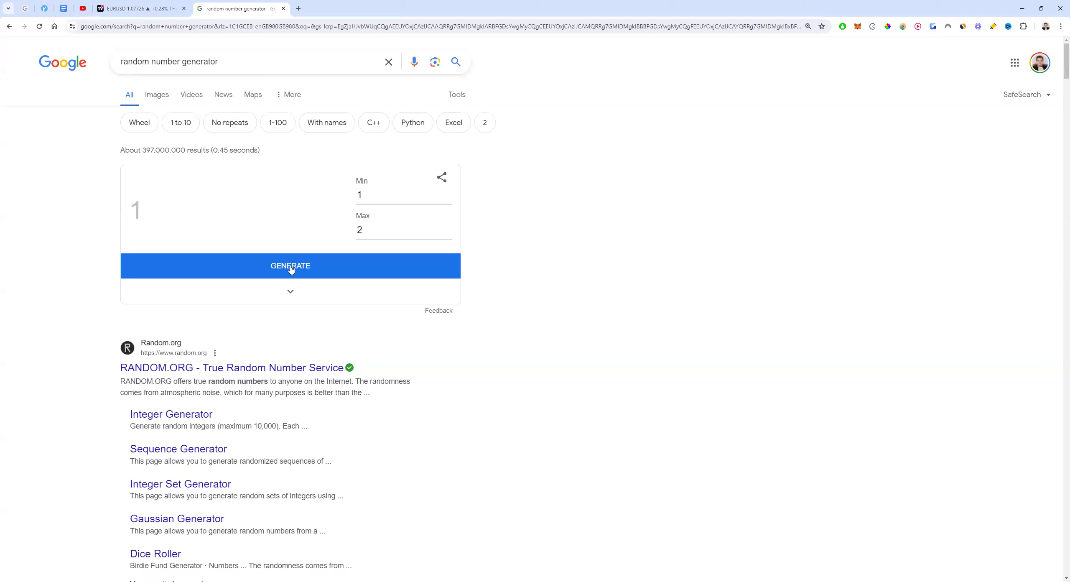
click(138, 8)
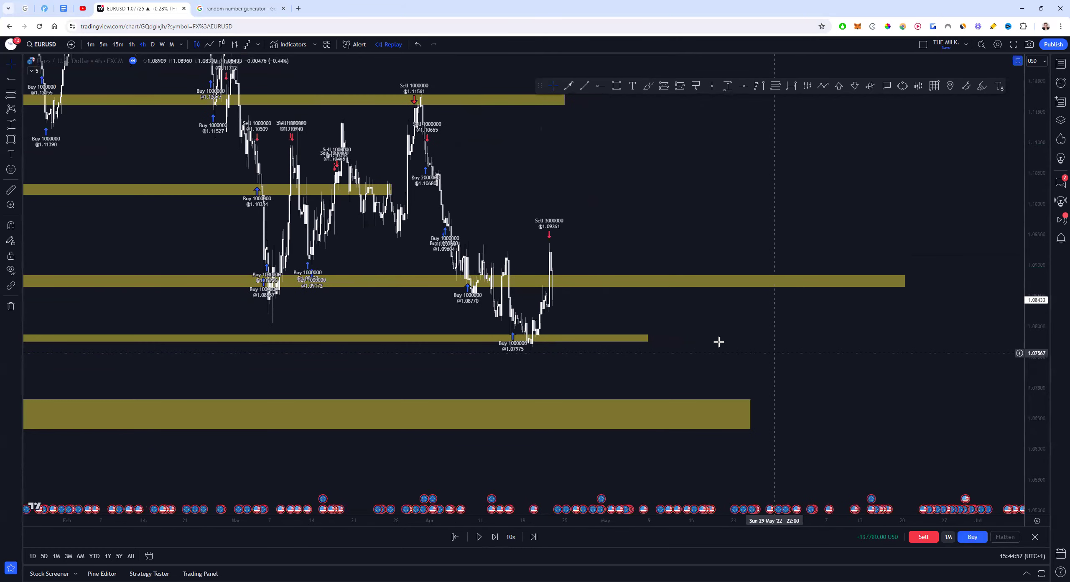
click(924, 536)
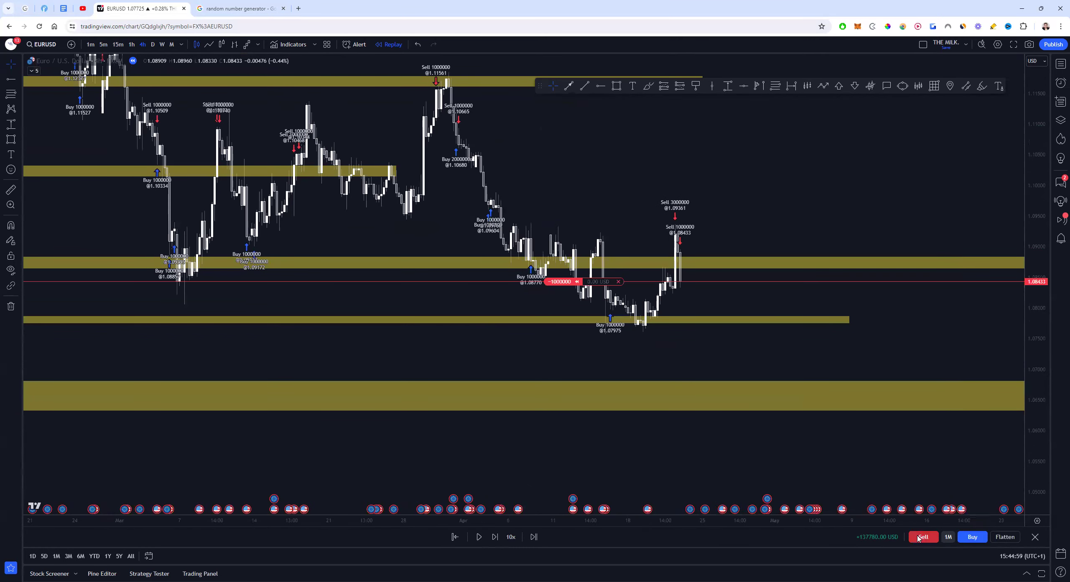
drag(524, 286, 573, 390)
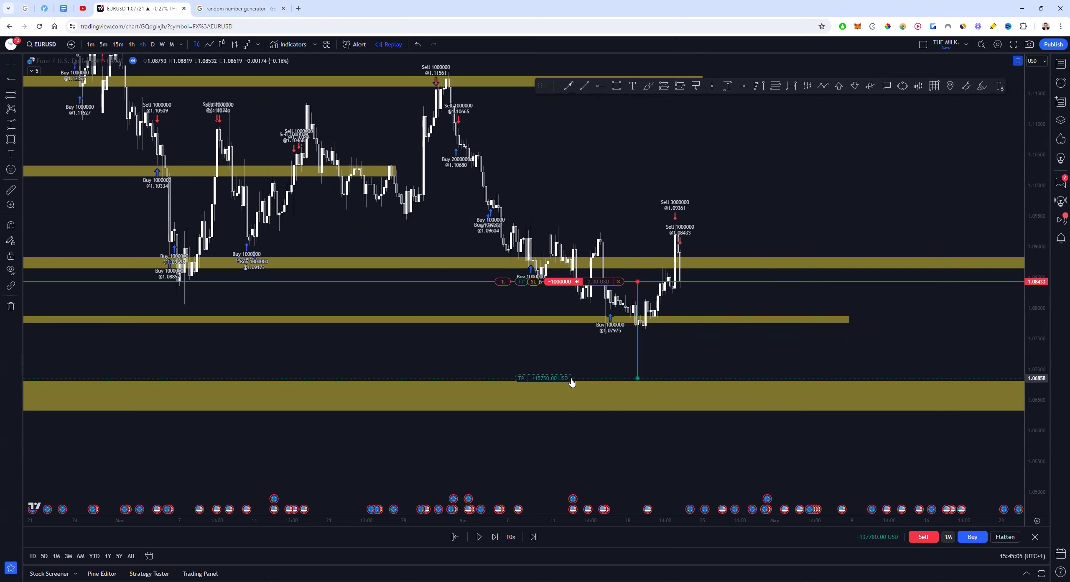
drag(572, 382, 572, 382)
Step: Extend the yellow zone near 1.102 further to the right and nudge it slightly up
drag(593, 194, 489, 269)
click(284, 249)
drag(293, 247, 836, 299)
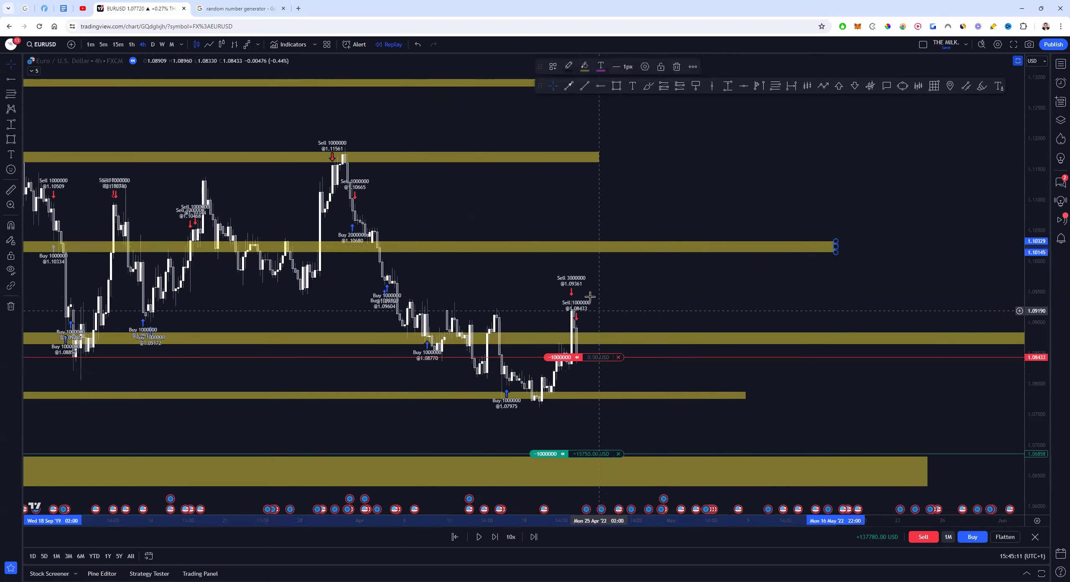
drag(607, 251, 627, 262)
click(622, 299)
drag(638, 298, 618, 260)
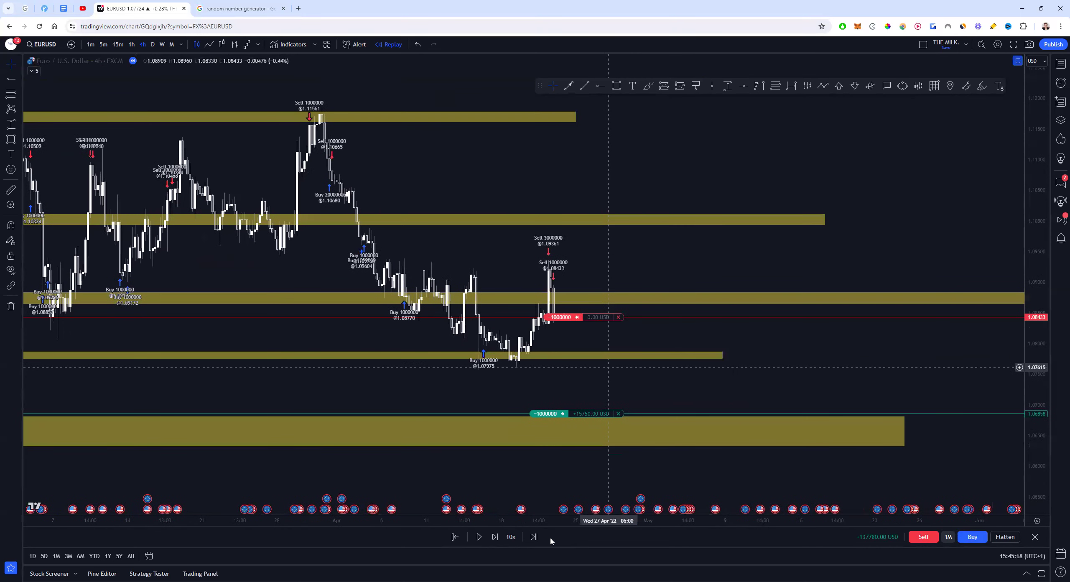
Step: Replay until the short closes at 1.06724 for +154,870 USD, then check the random number page
click(494, 538)
click(493, 538)
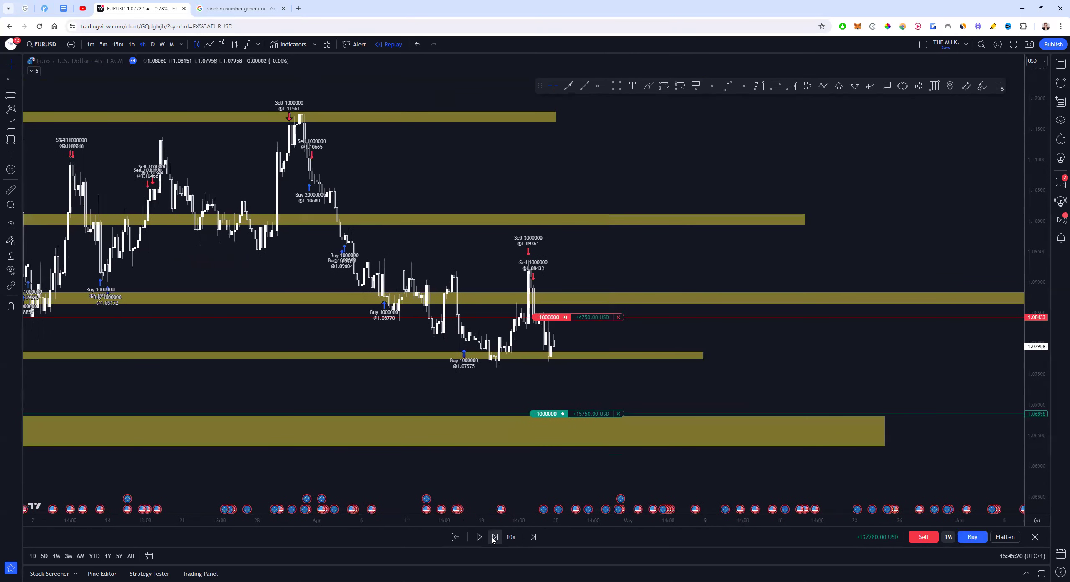
click(494, 538)
click(493, 538)
click(493, 538)
click(494, 538)
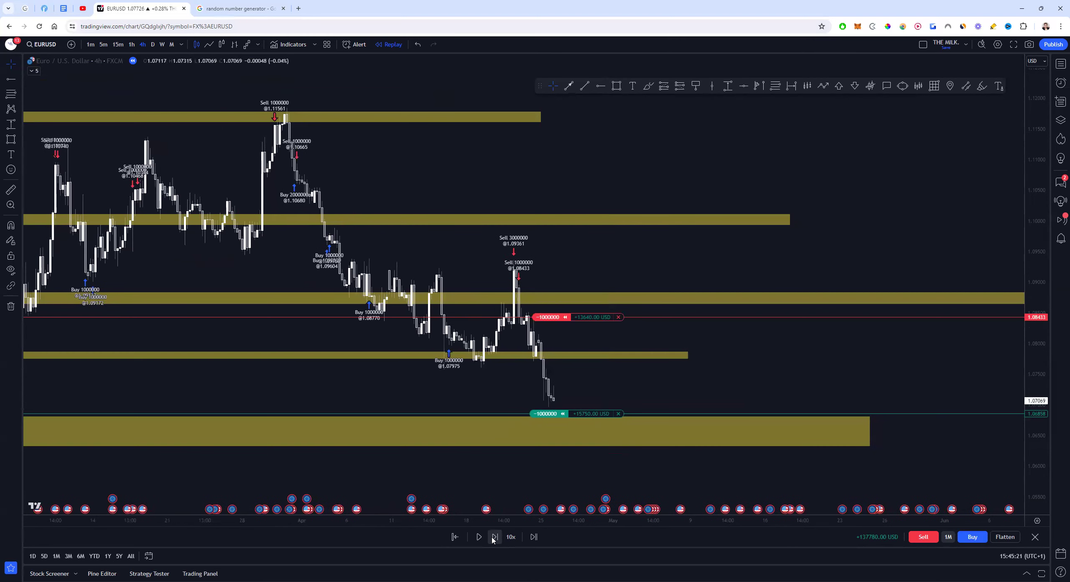
click(493, 538)
click(494, 538)
drag(655, 384, 625, 345)
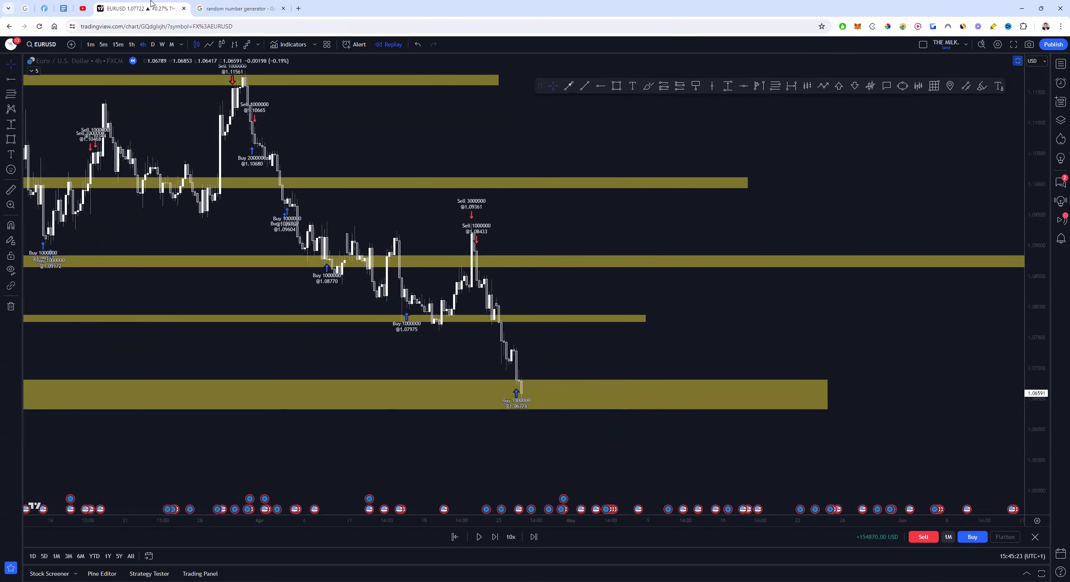
click(197, 8)
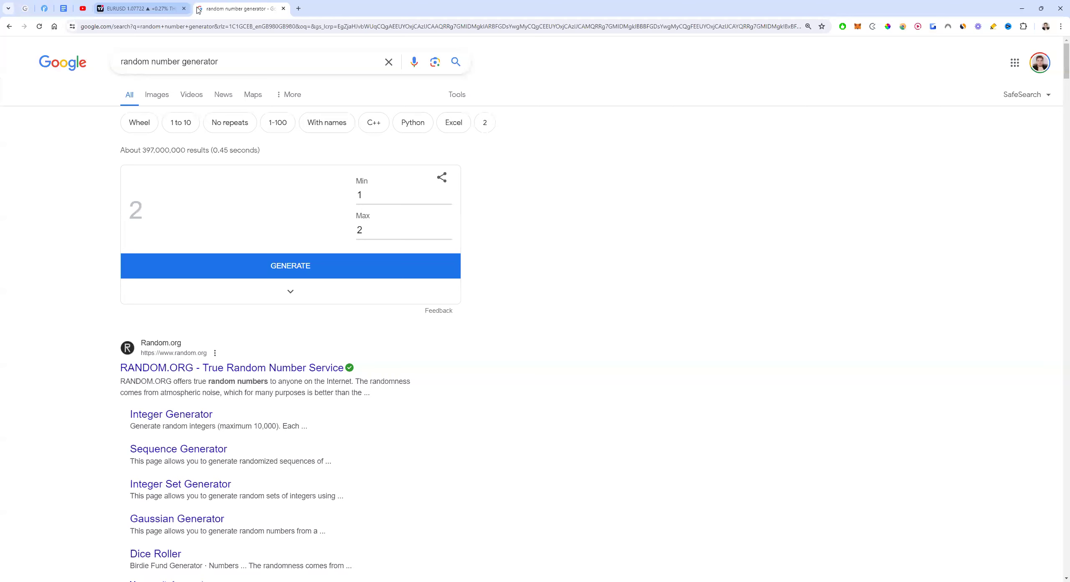
click(151, 12)
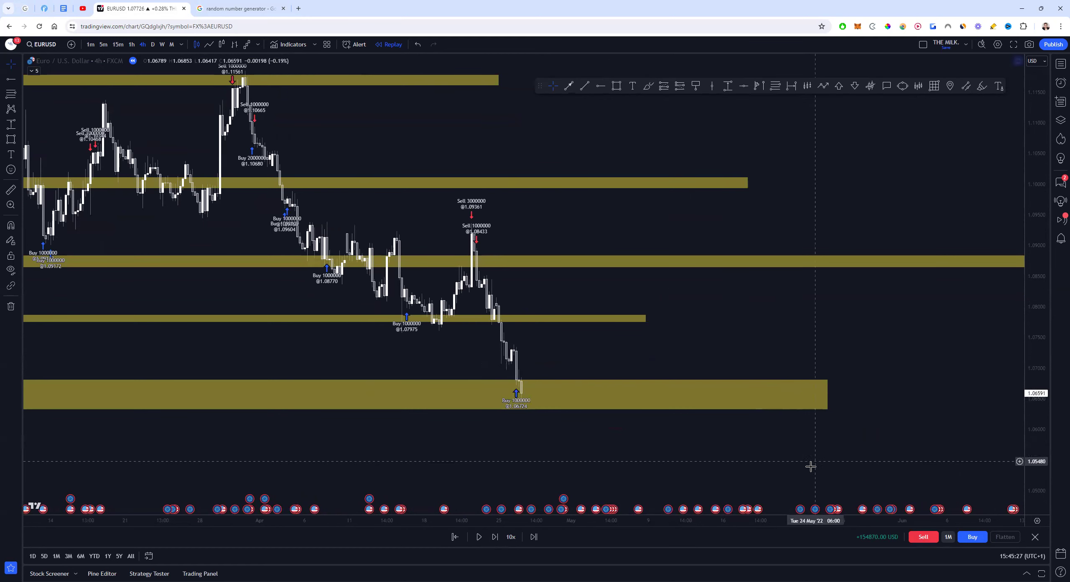
Step: Open a 1,000,000 EURUSD short at 1.06591
scroll(811, 466, down, 10)
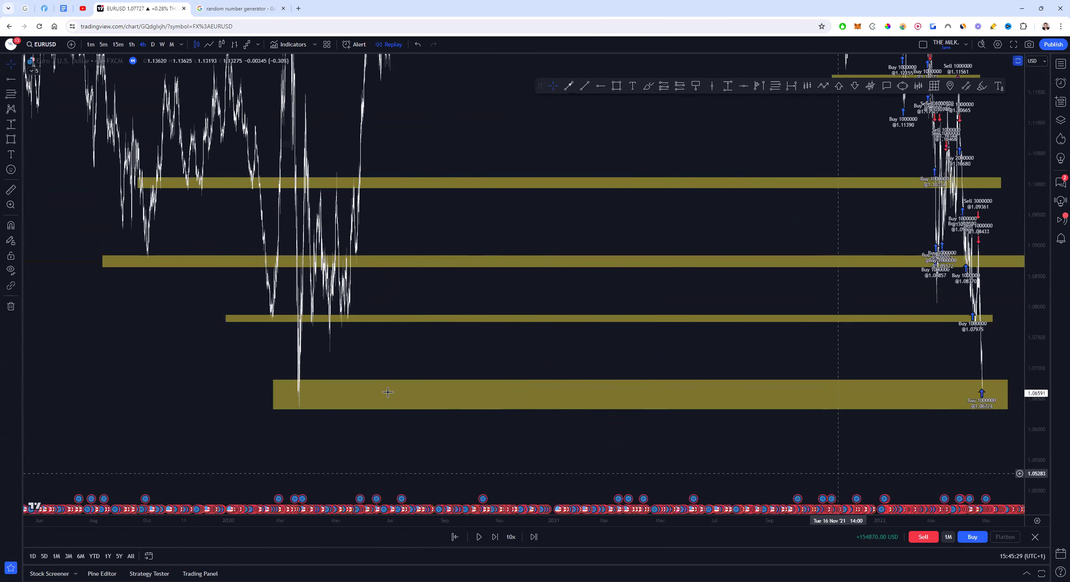
scroll(686, 414, up, 3)
scroll(702, 417, up, 6)
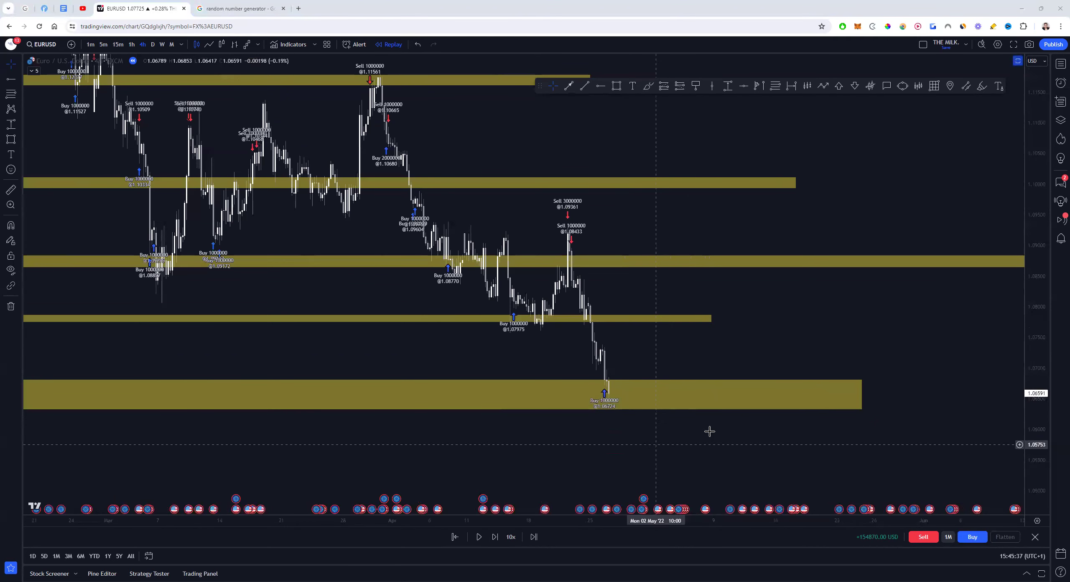
scroll(689, 429, up, 3)
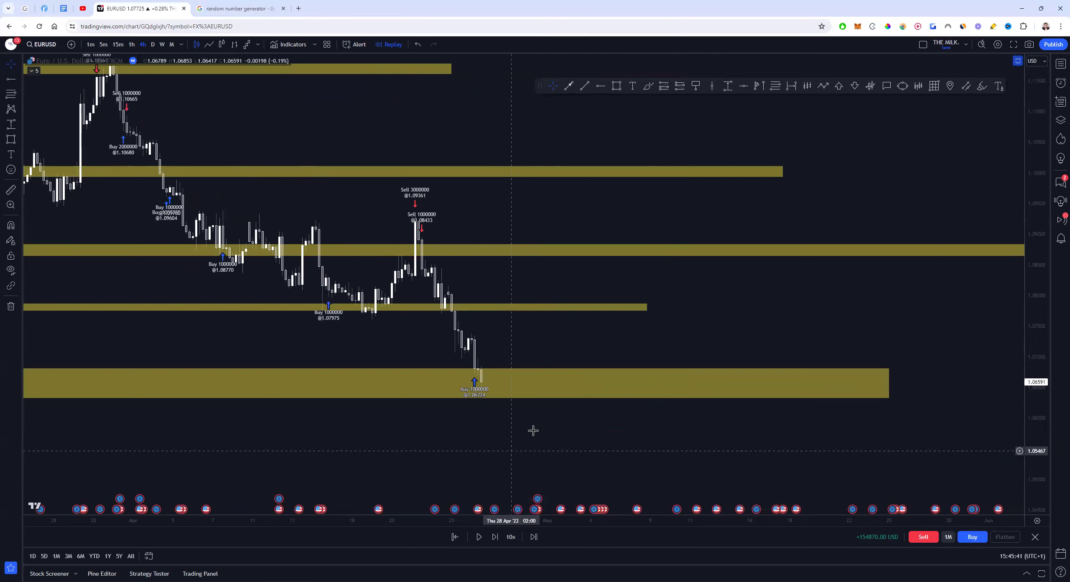
click(923, 537)
Step: Pan back to the 2017 price history and place a green horizontal ray at 1.05658
drag(594, 457, 562, 464)
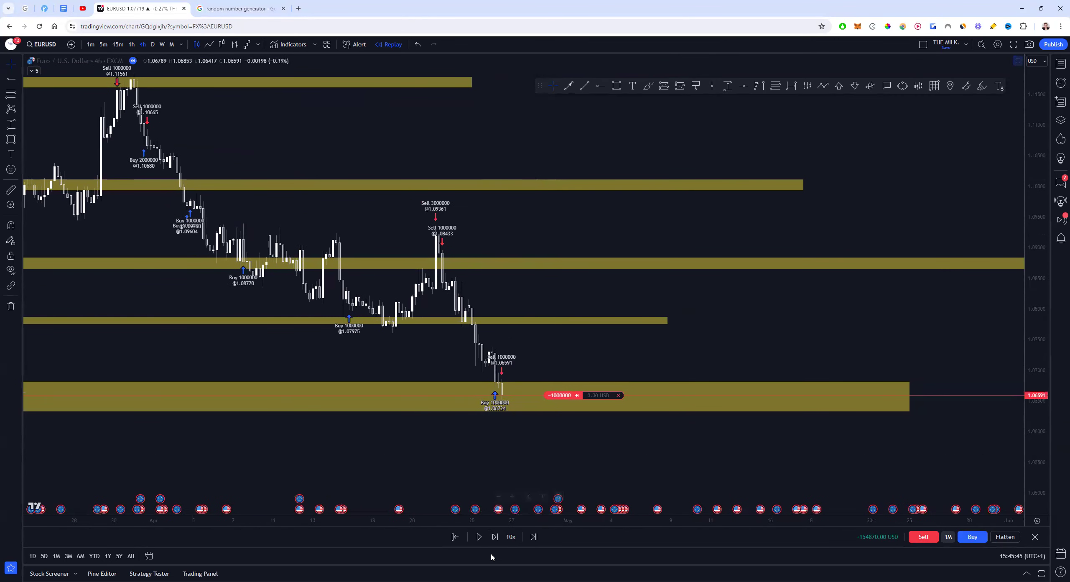
scroll(548, 441, down, 5)
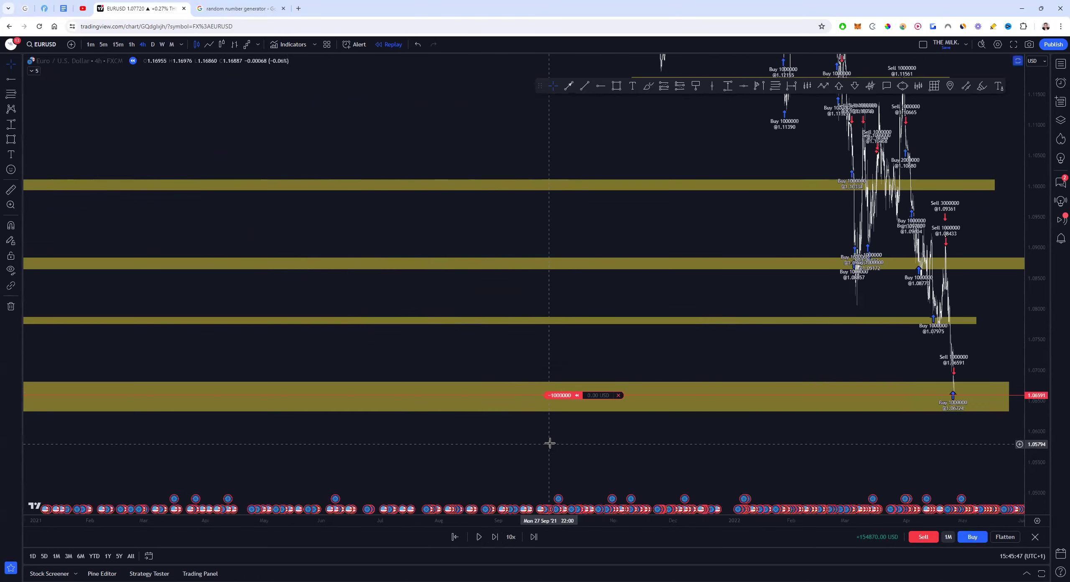
scroll(552, 445, down, 5)
drag(552, 444, 788, 346)
drag(310, 422, 843, 406)
drag(342, 402, 861, 407)
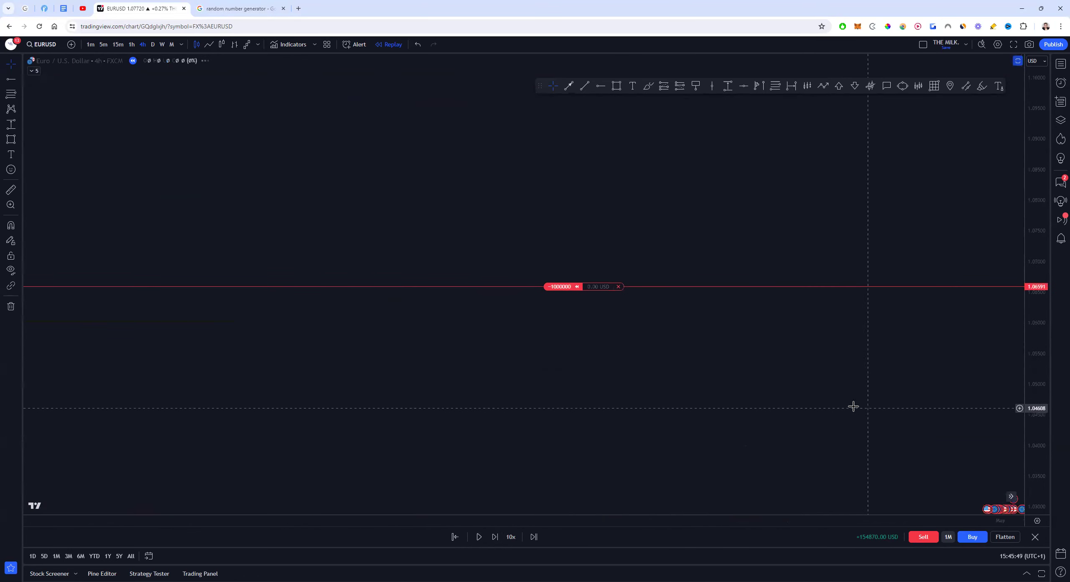
drag(939, 474, 945, 480)
drag(715, 432, 55, 338)
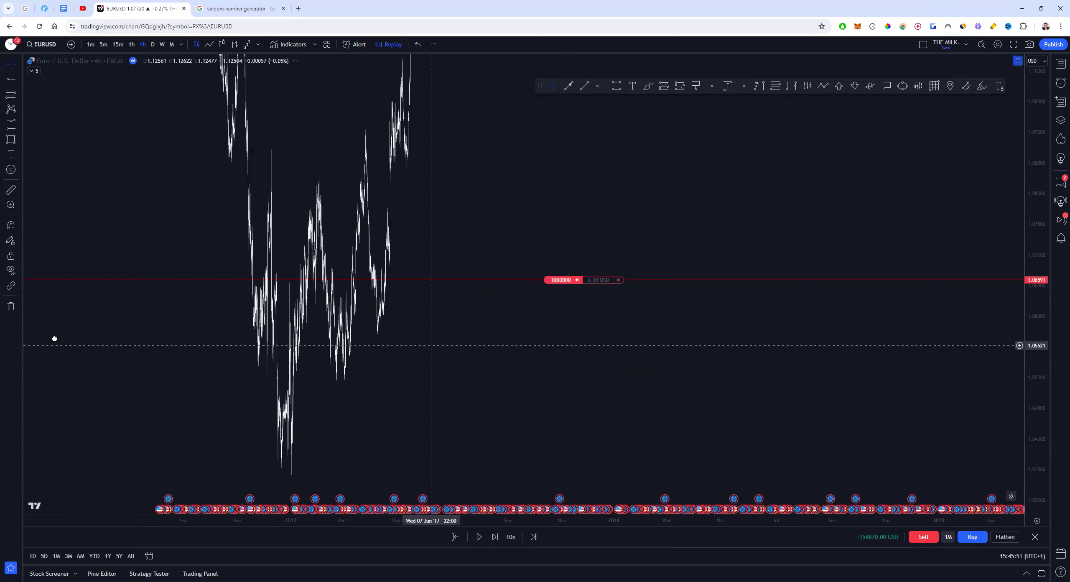
click(601, 87)
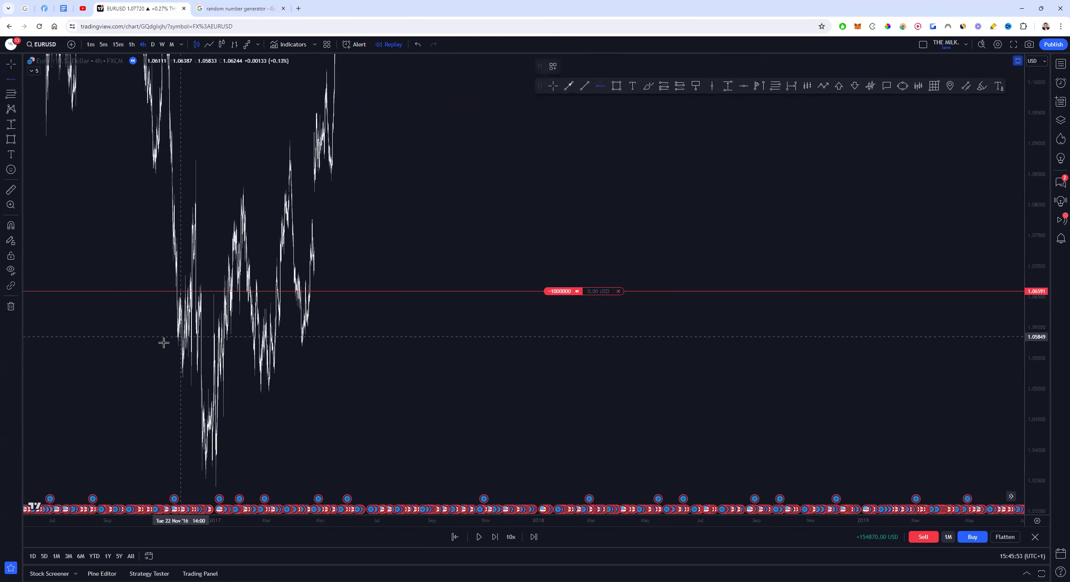
click(166, 348)
scroll(406, 389, right, 3)
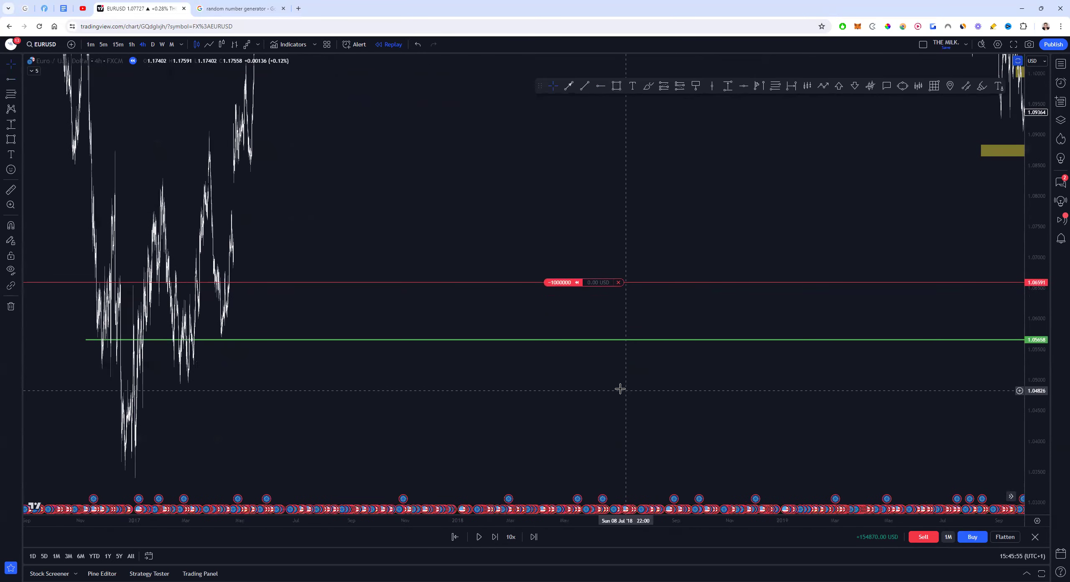
Step: Raise the green horizontal line to 1.05712 and return to the recent bars
drag(306, 340, 299, 336)
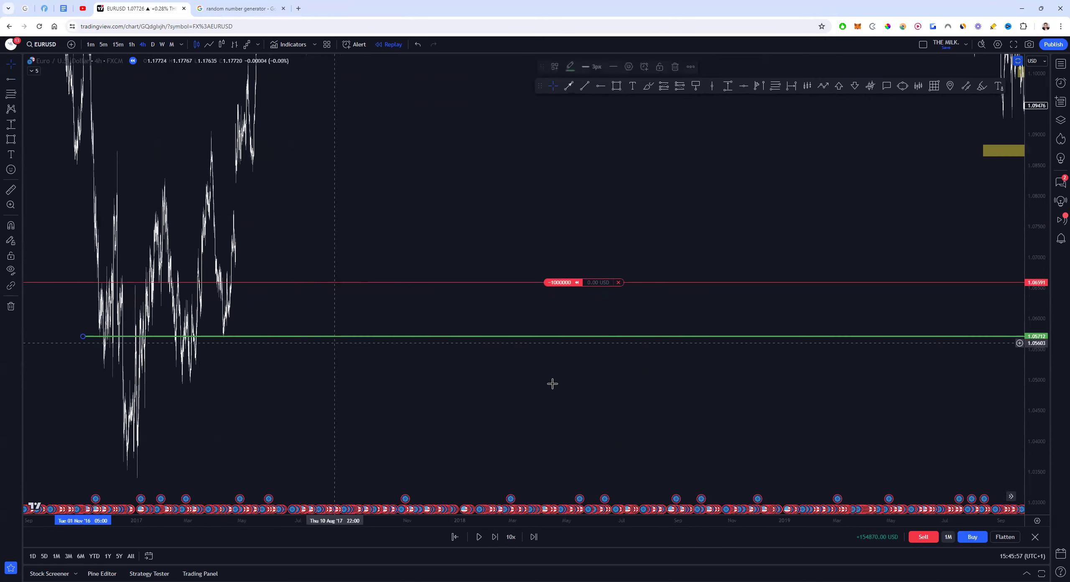
drag(707, 374, 159, 386)
scroll(620, 393, up, 5)
scroll(870, 407, right, 10)
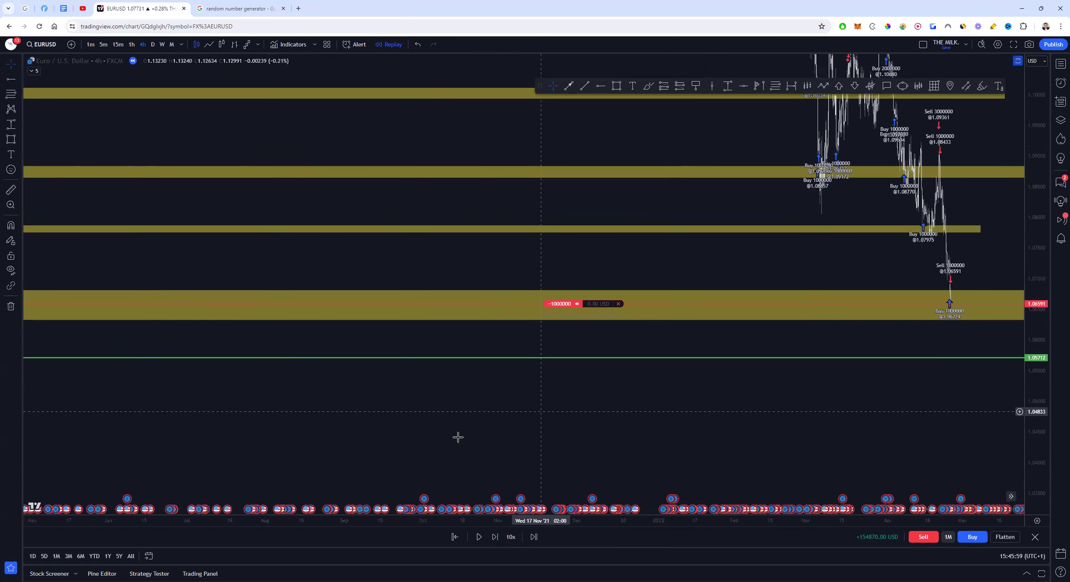
scroll(681, 406, right, 5)
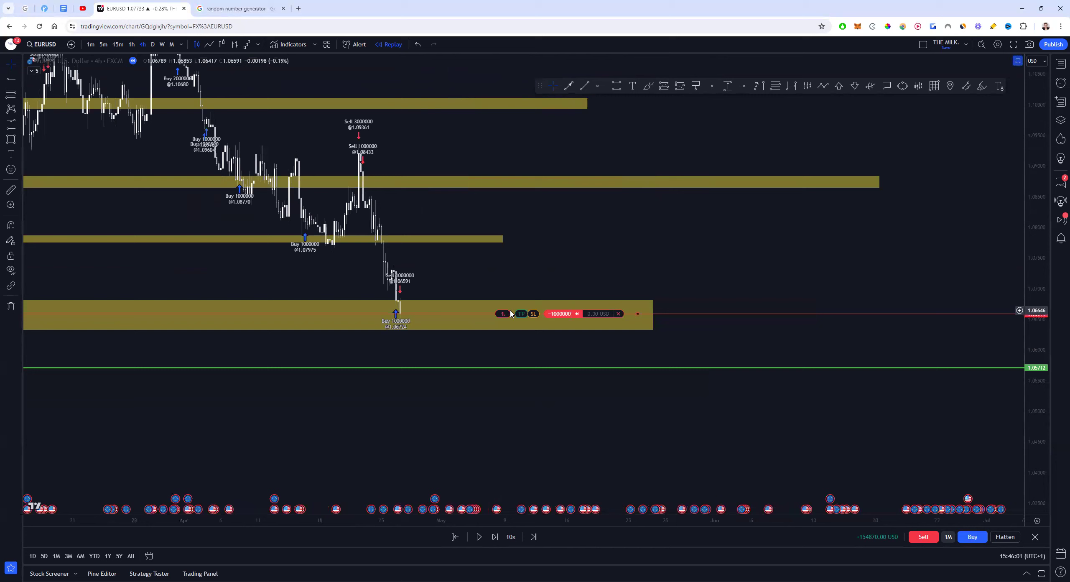
Step: Set the short's take-profit to 1.05740, replay until it fills at 1.05450, then check the random number tab
drag(509, 343, 513, 366)
drag(388, 444, 453, 456)
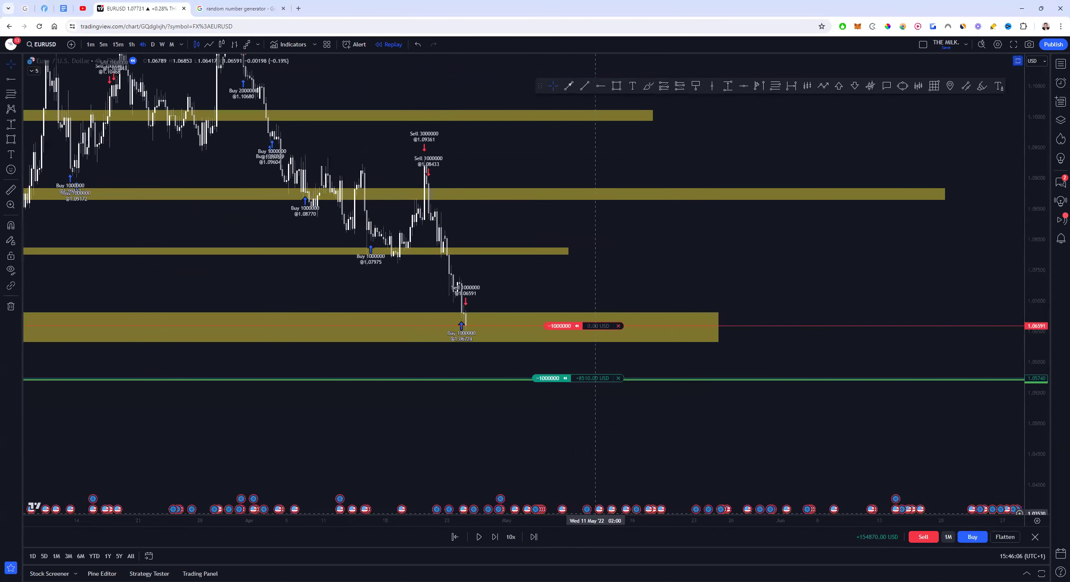
click(495, 536)
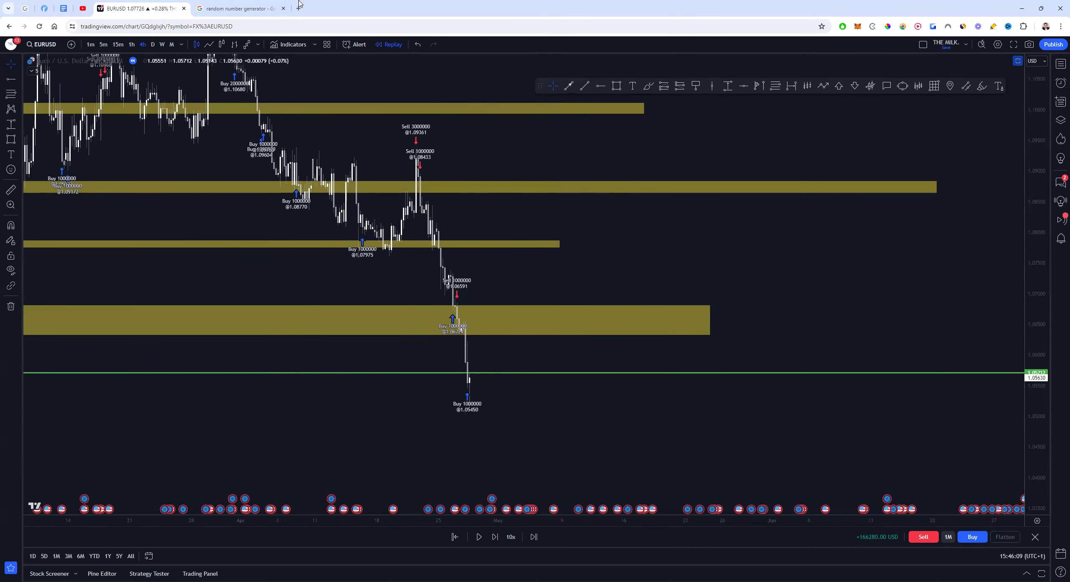
click(268, 8)
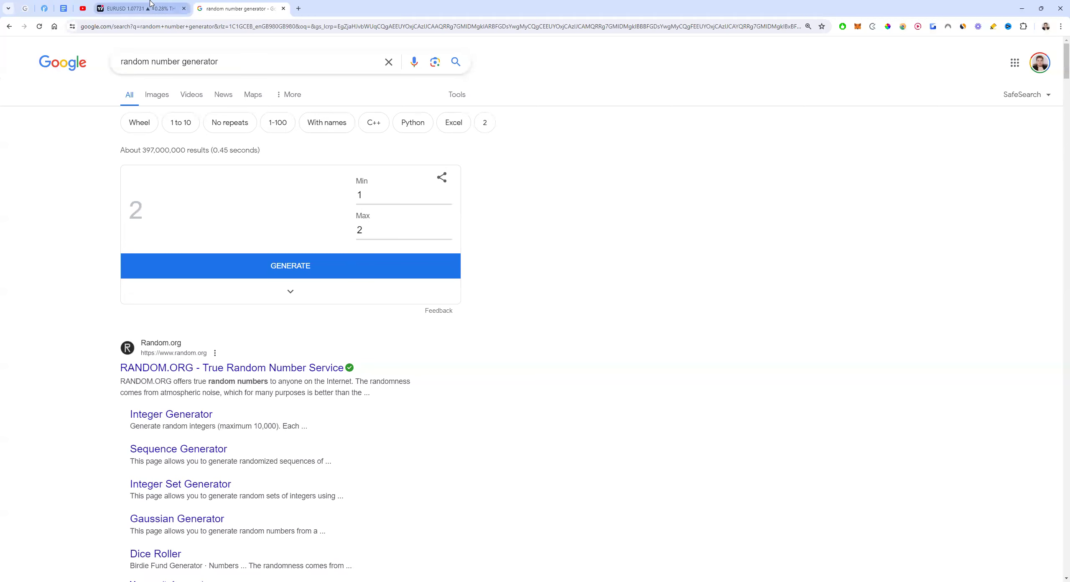
Step: Back on the EURUSD chart, open a short position at 1.05630
click(138, 9)
drag(552, 187, 592, 160)
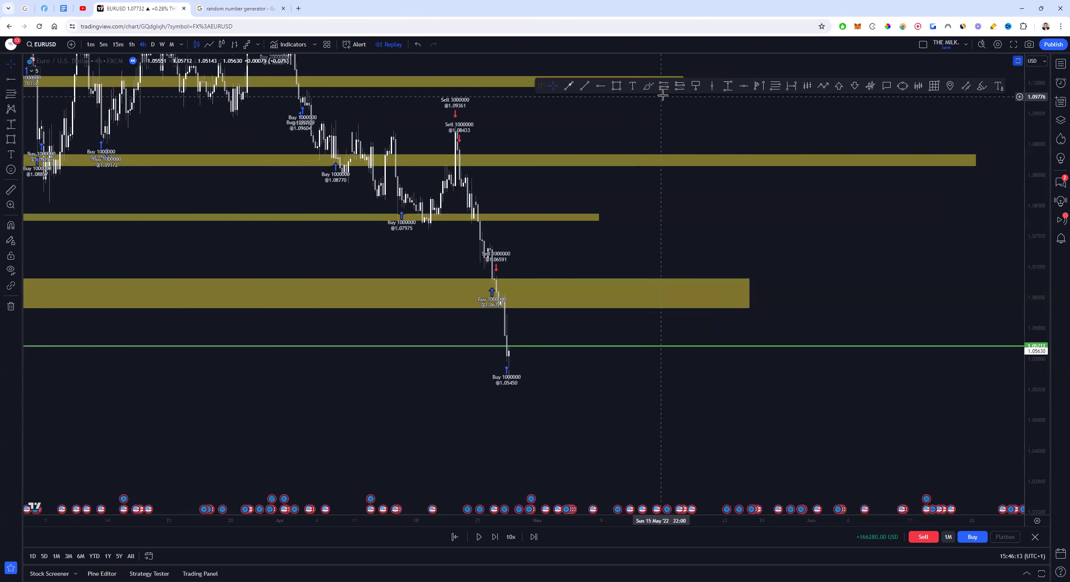
click(922, 537)
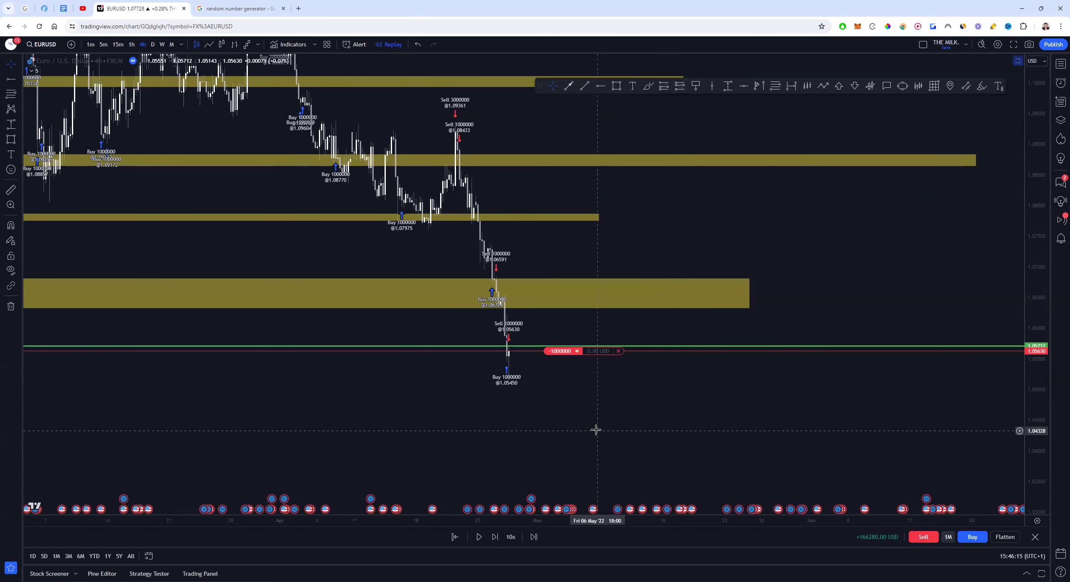
Step: Add green horizontal rays at 1.04921 and 1.03973 in the older price history
scroll(587, 401, down, 3)
scroll(547, 367, down, 10)
drag(376, 391, 468, 399)
click(601, 86)
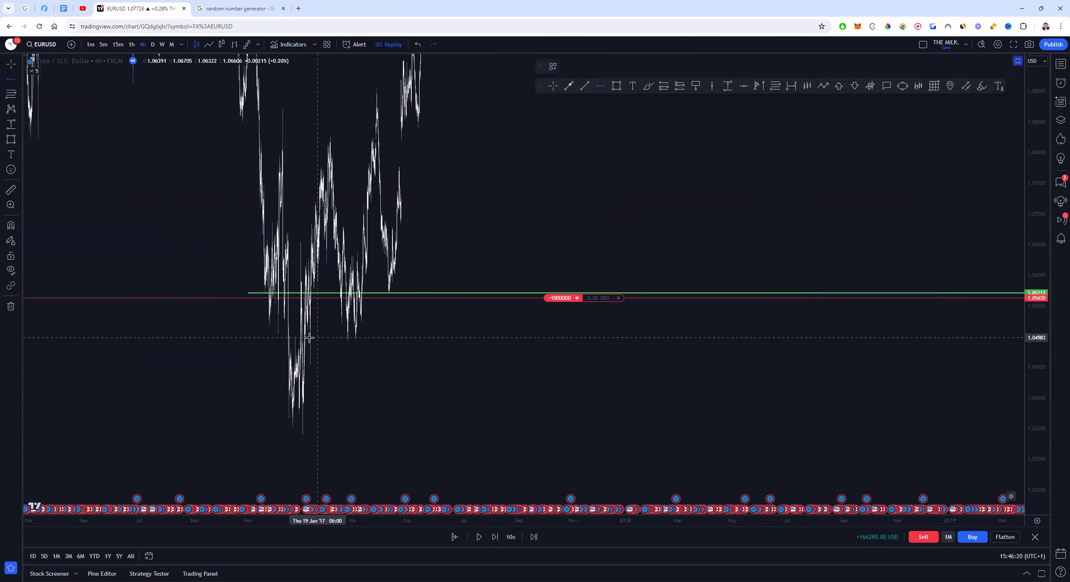
click(275, 341)
click(273, 399)
Step: Return to the latest bars and set the short's take-profit at 1.04860
drag(659, 440, 347, 449)
drag(698, 480, 579, 492)
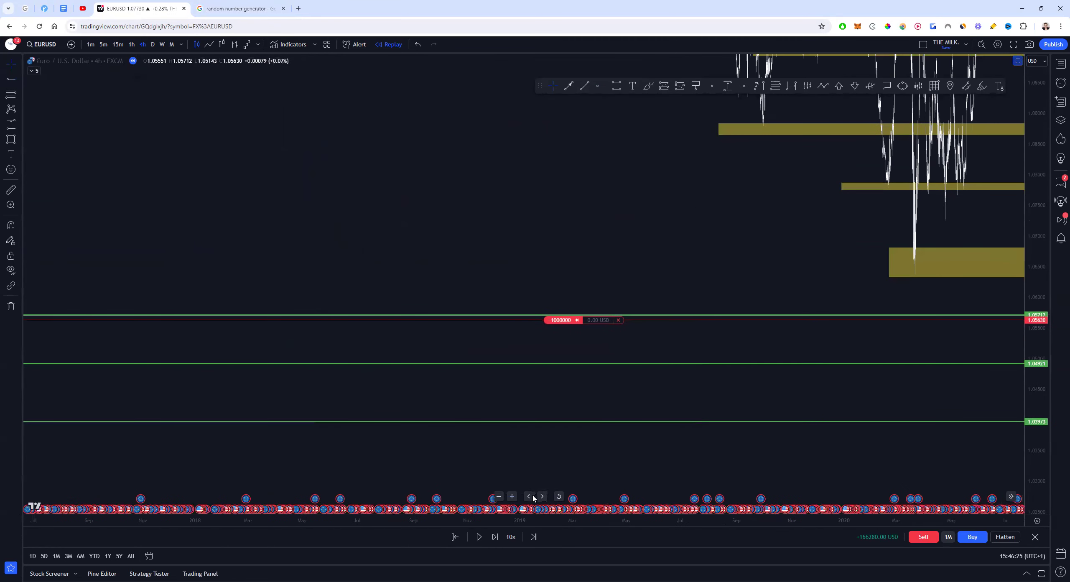
click(559, 497)
scroll(796, 380, up, 12)
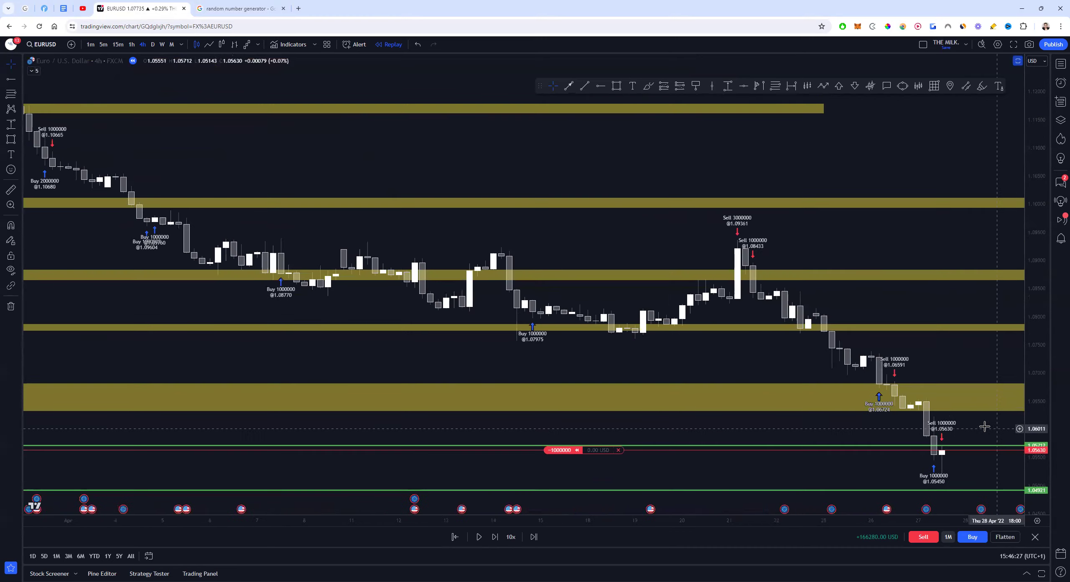
drag(984, 426, 832, 391)
drag(1036, 389, 1036, 401)
drag(940, 409, 804, 350)
scroll(842, 394, down, 3)
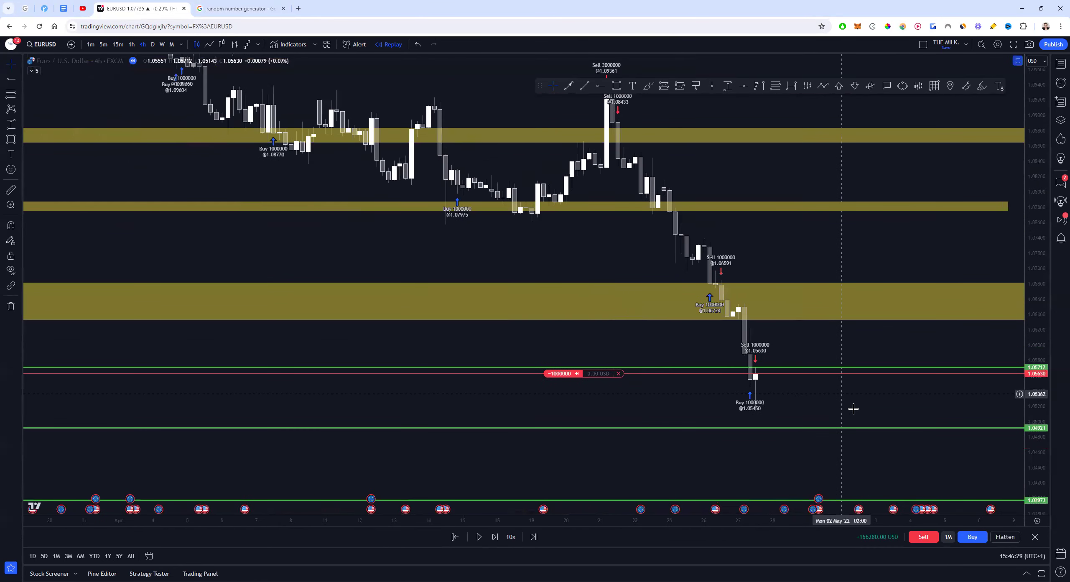
drag(854, 409, 774, 418)
drag(729, 444, 628, 341)
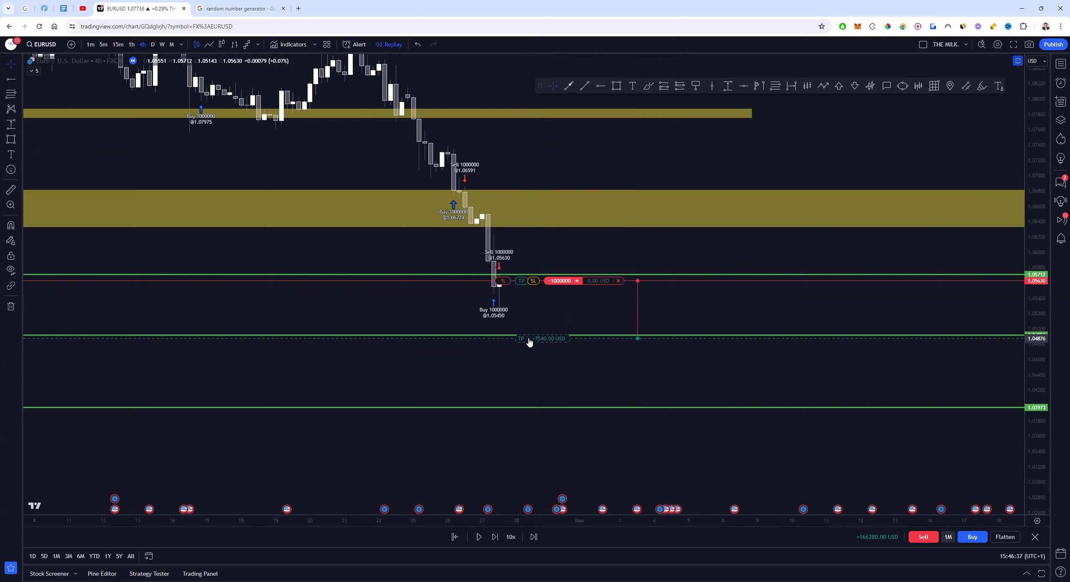
click(537, 320)
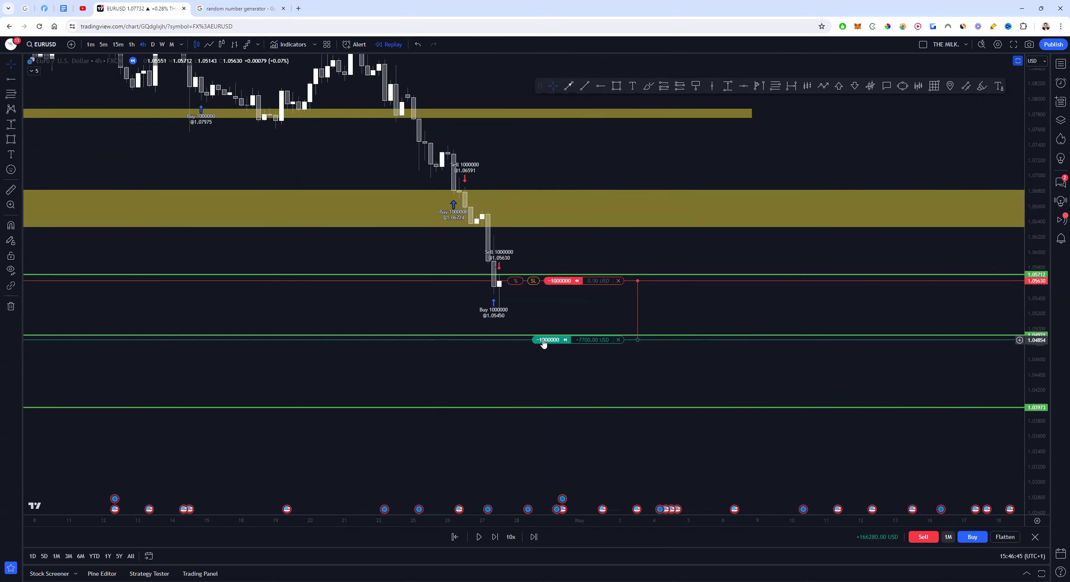
Step: Replay forward until the take-profit fills at 1.04807, bringing profit to +174,510 USD
click(495, 536)
click(494, 537)
click(494, 536)
click(495, 536)
click(494, 536)
Step: Check the random number generator's result before returning to the EURUSD chart
click(242, 8)
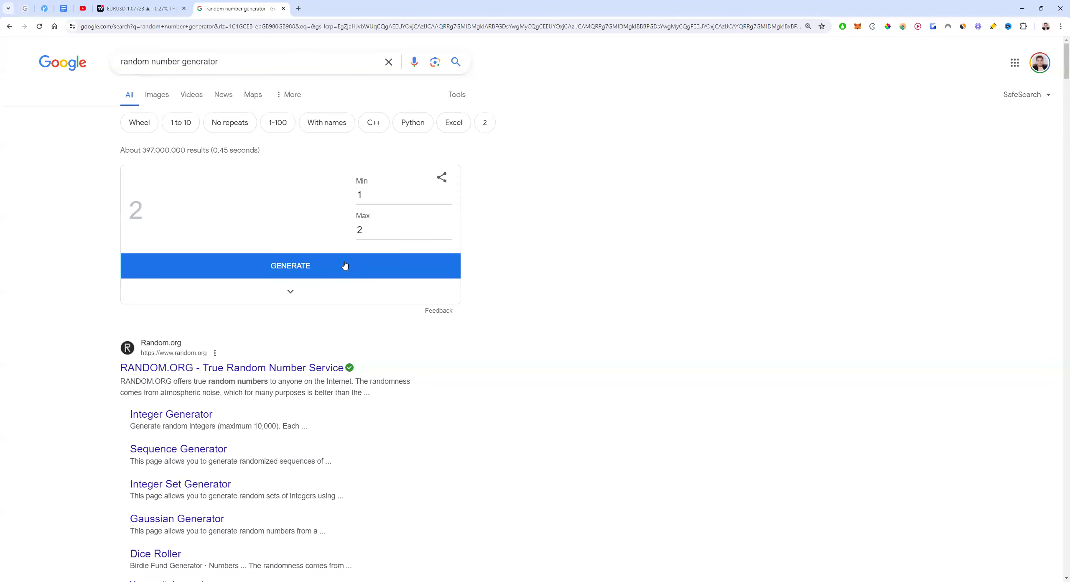
click(138, 9)
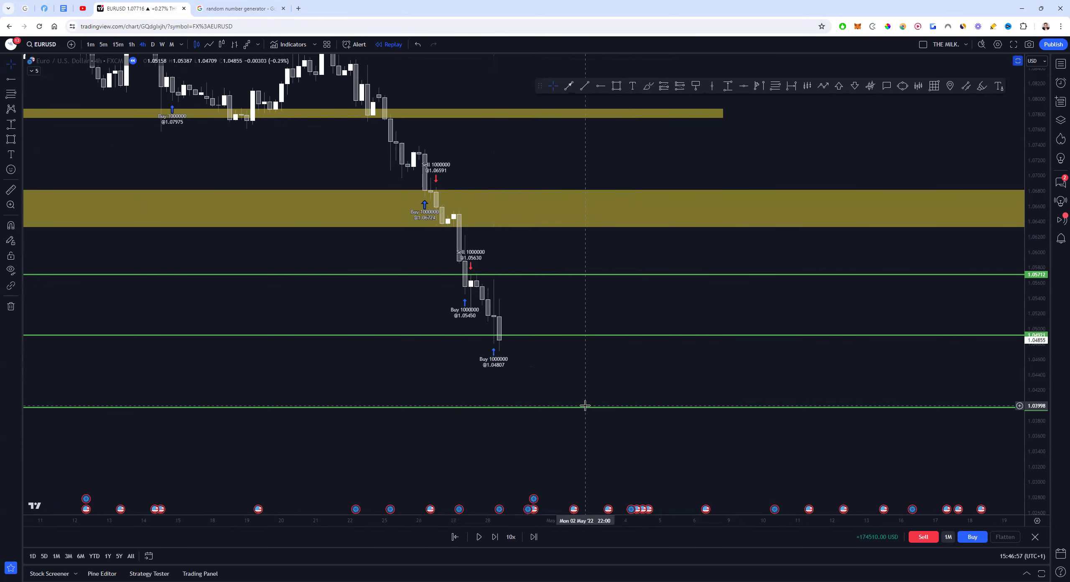
click(245, 9)
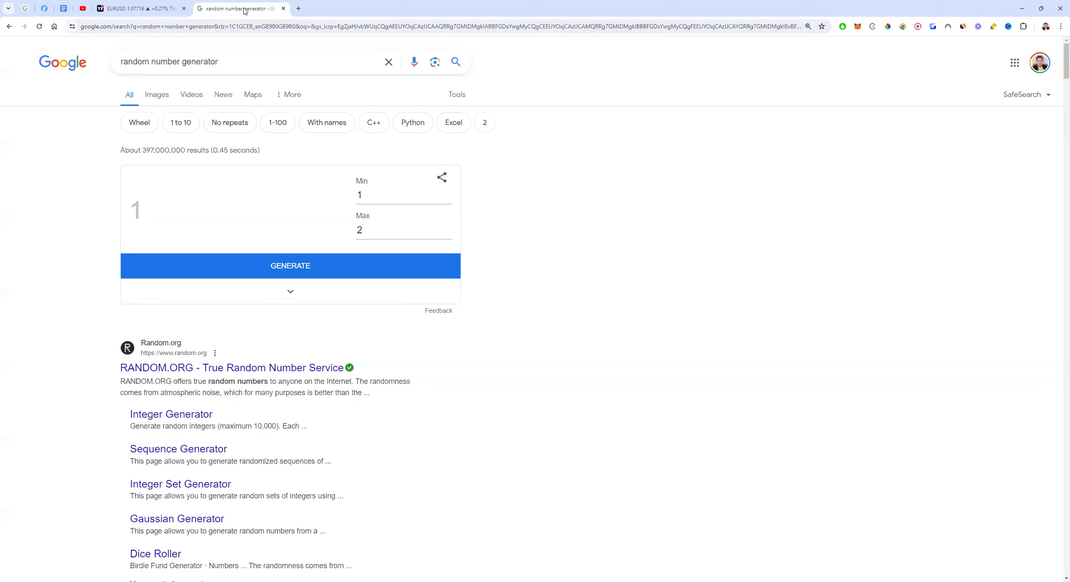
click(138, 9)
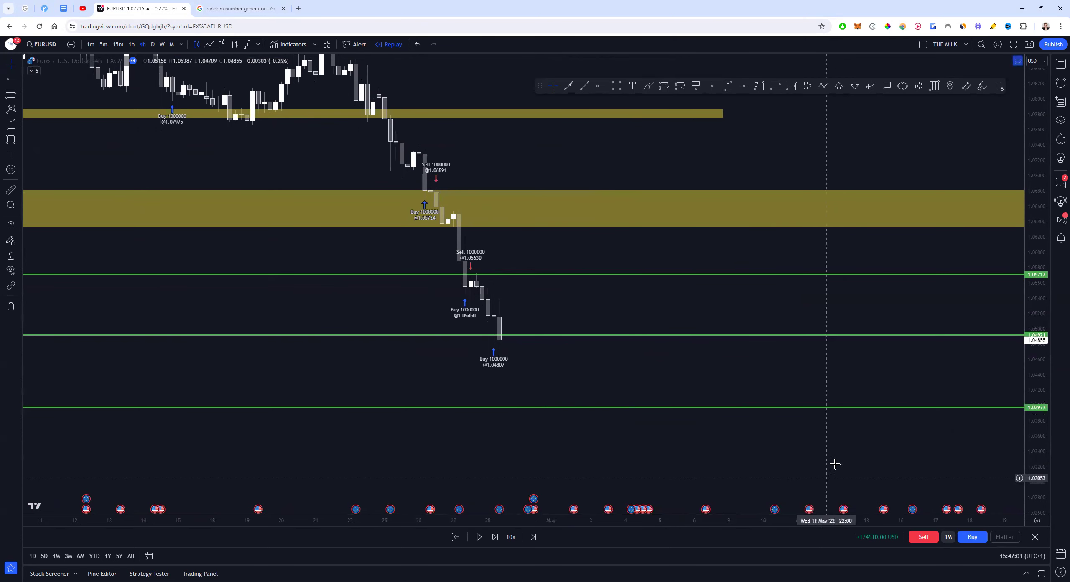
Step: Buy EURUSD at 1.04855 with take-profit at 1.05700 and replay until it fills
click(980, 540)
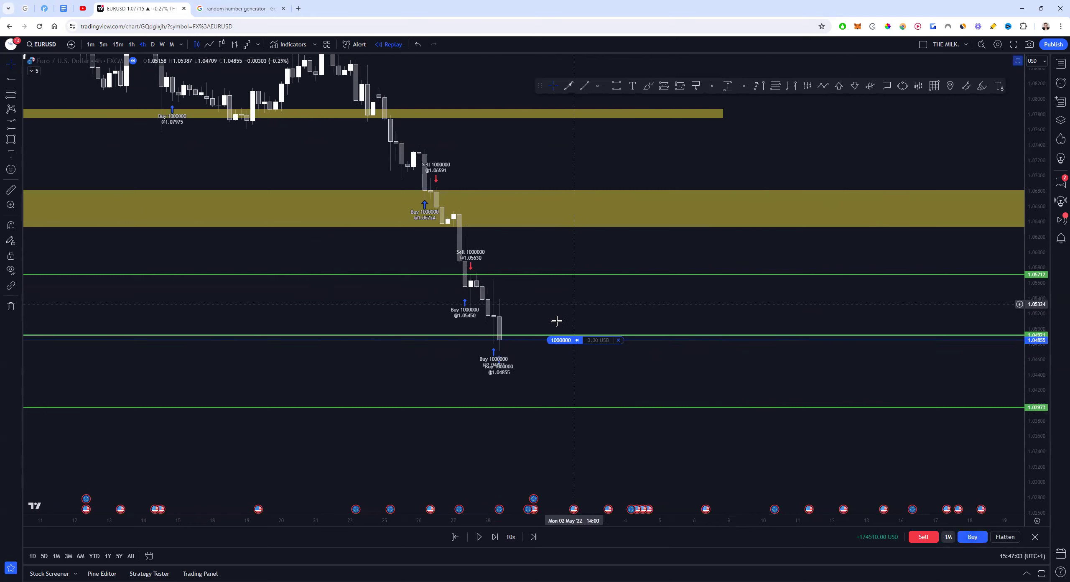
drag(513, 279, 513, 277)
click(494, 537)
click(493, 538)
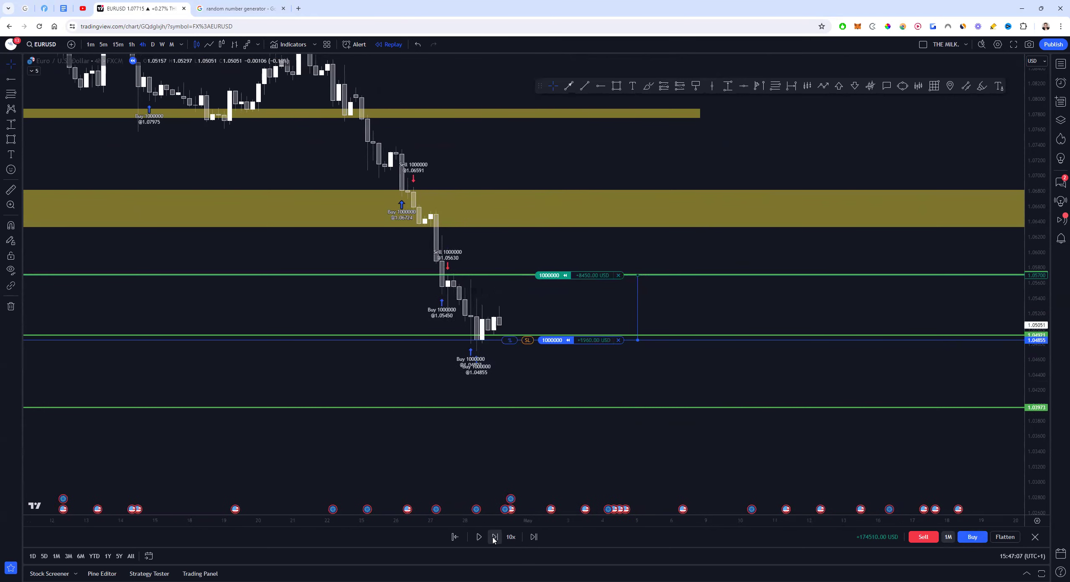
click(494, 537)
Step: Check the generator, then buy at 1.05313 with take-profit at 1.06339
click(238, 8)
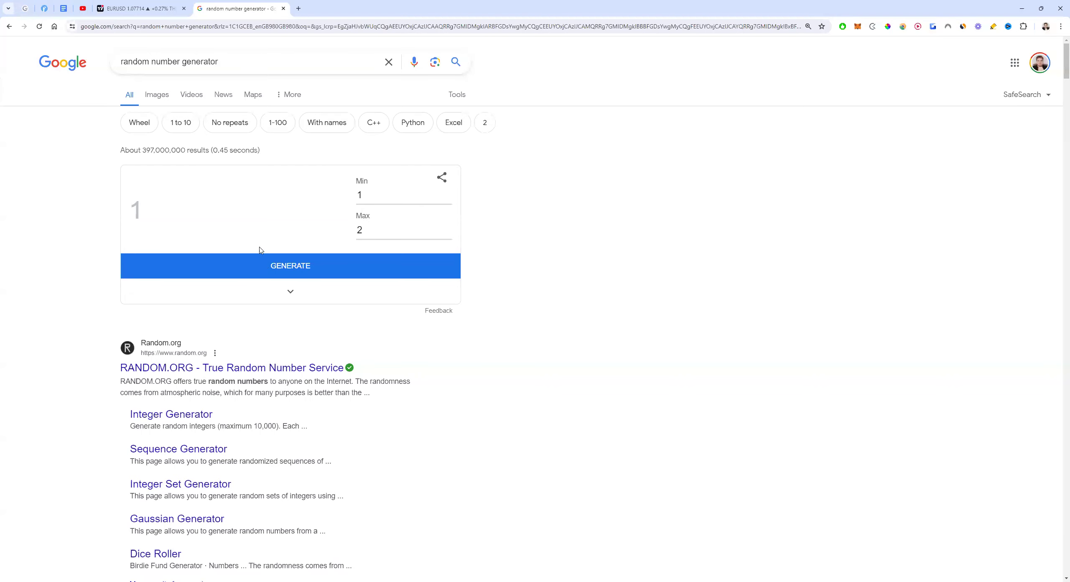
click(131, 8)
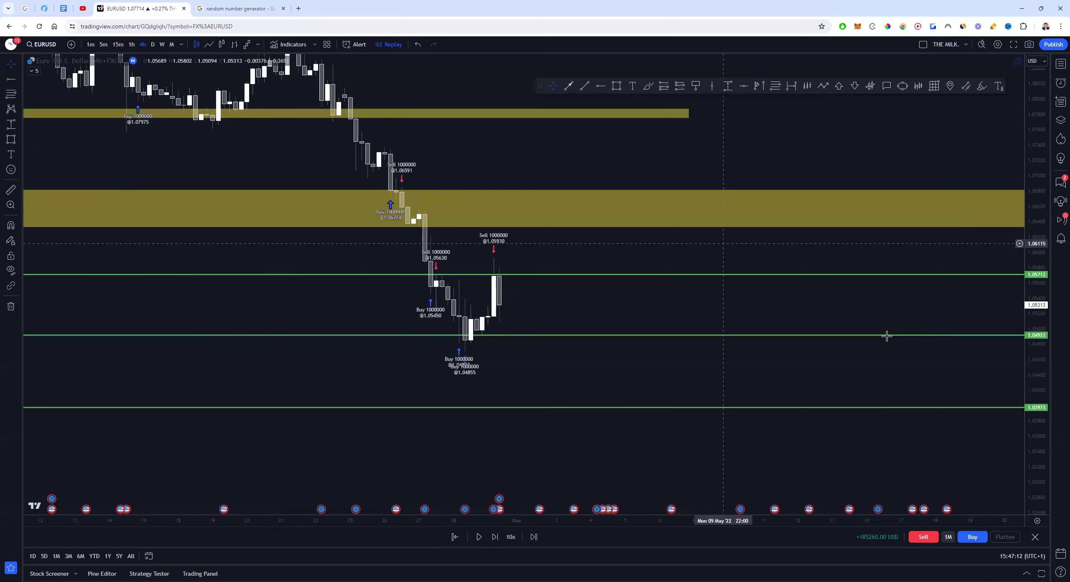
click(980, 541)
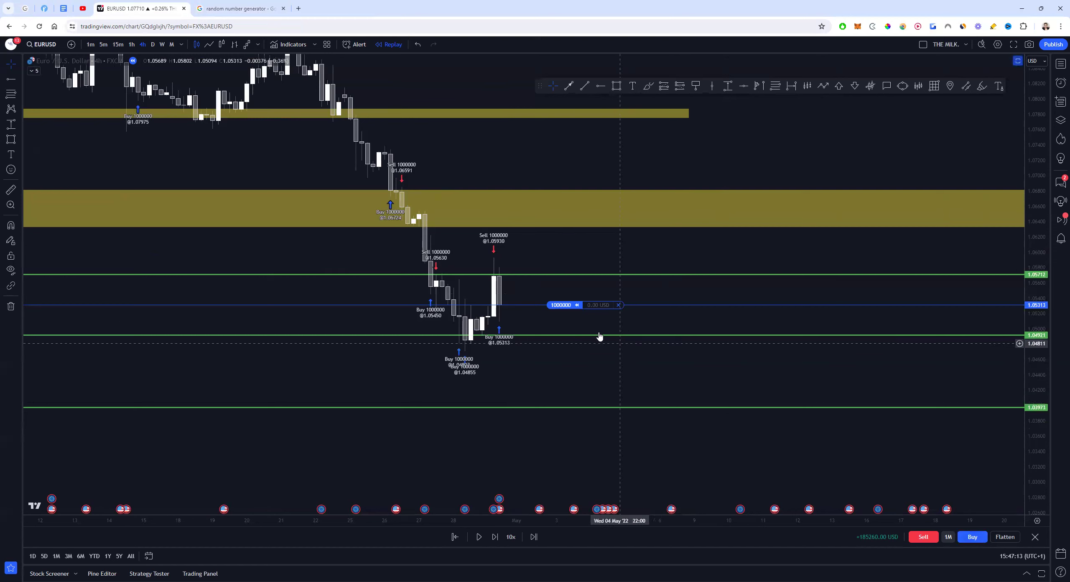
drag(506, 229, 506, 228)
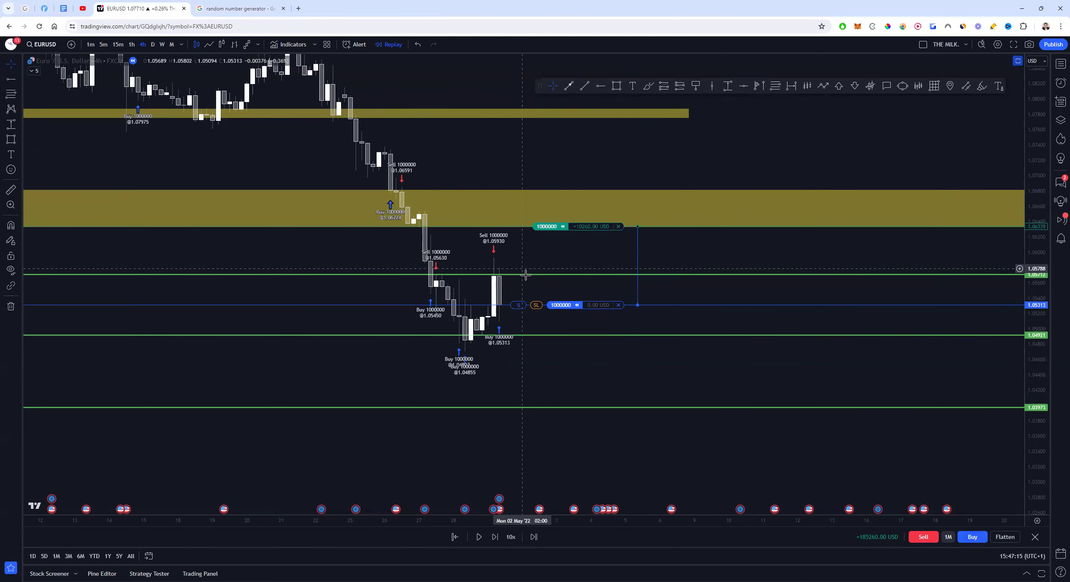
Step: Replay until the take-profit fills for +196,300 USD profit, then view the generator
click(495, 536)
click(496, 537)
click(496, 537)
click(496, 537)
click(495, 537)
click(495, 537)
click(495, 537)
click(495, 537)
click(495, 536)
click(495, 537)
click(495, 536)
click(495, 537)
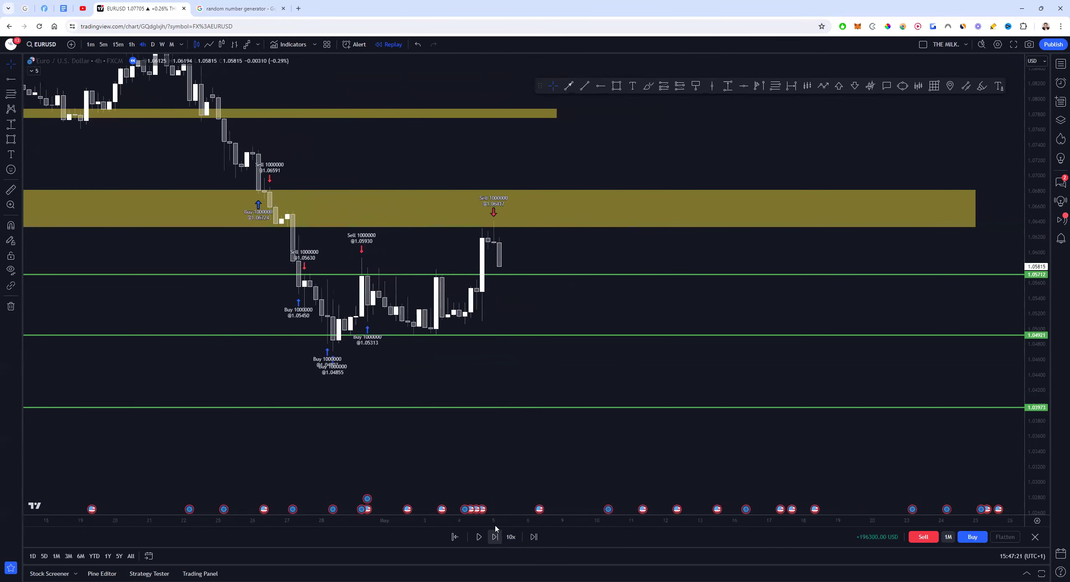
click(243, 9)
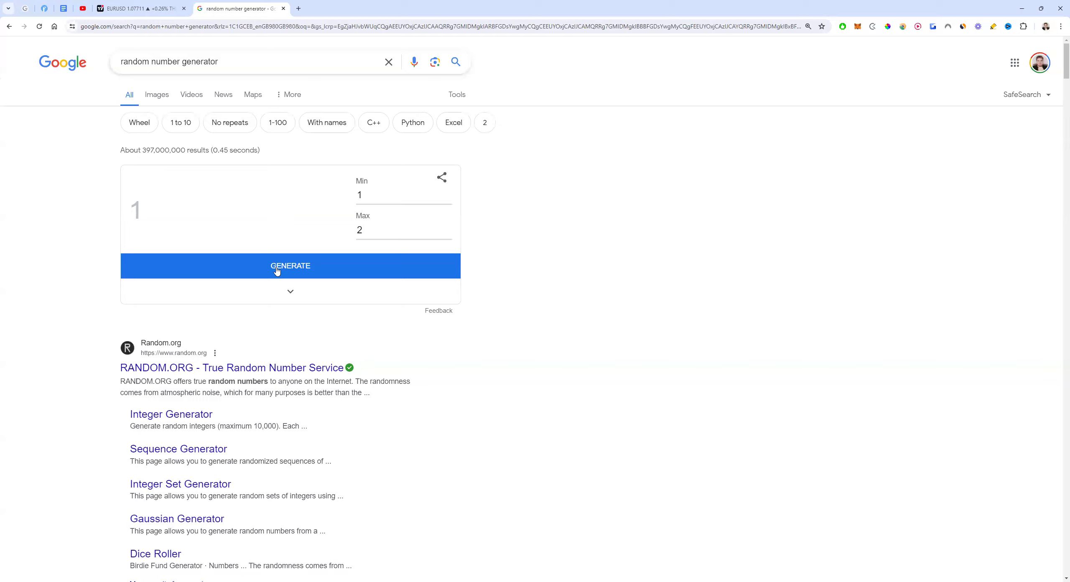
Step: Short at 1.06001 with take-profit at 1.04985 and advance the replay
click(148, 4)
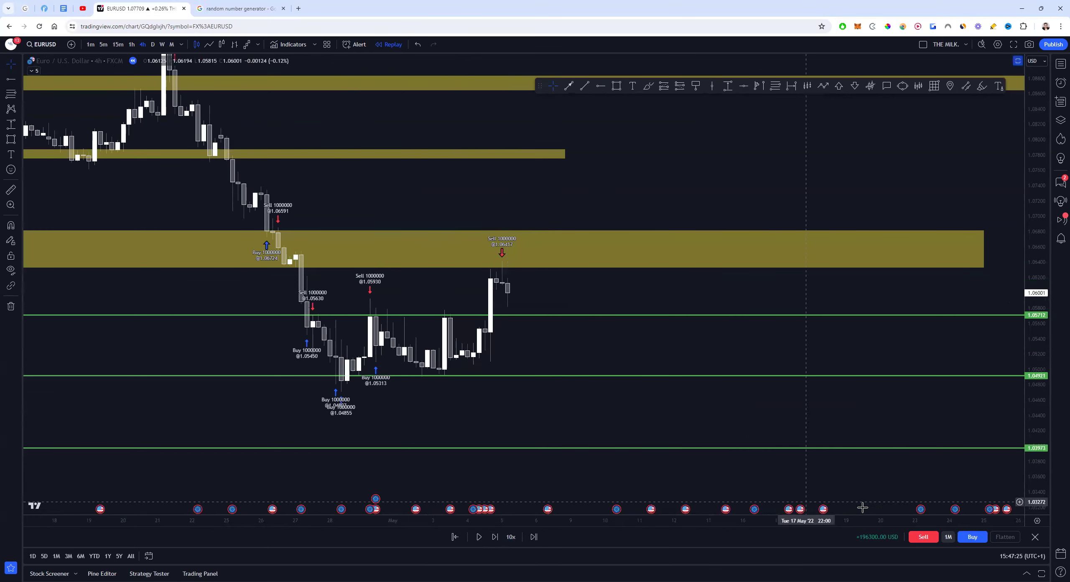
click(923, 537)
mouse_move(568, 292)
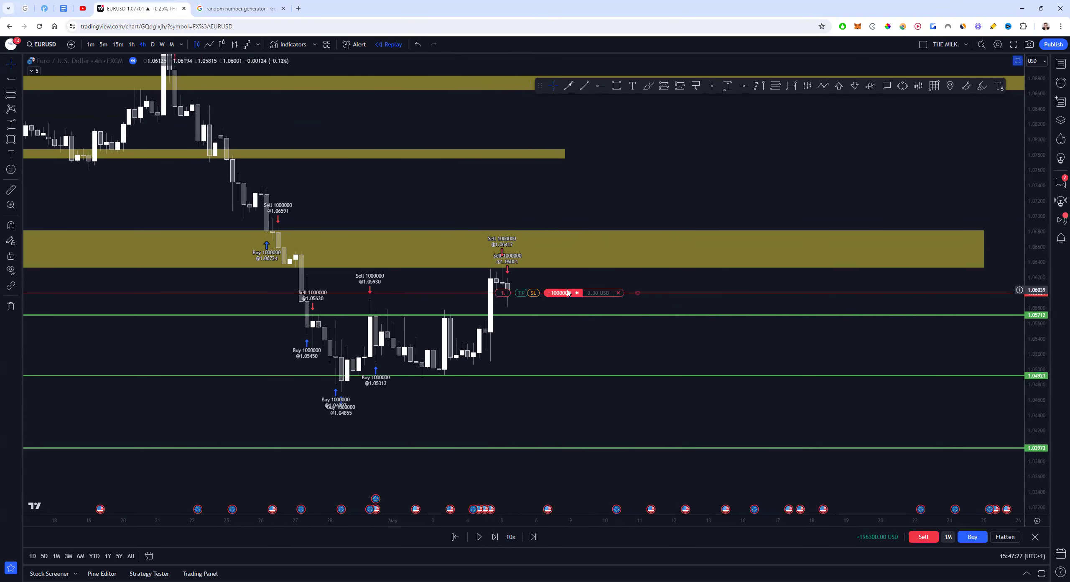
drag(522, 295, 509, 370)
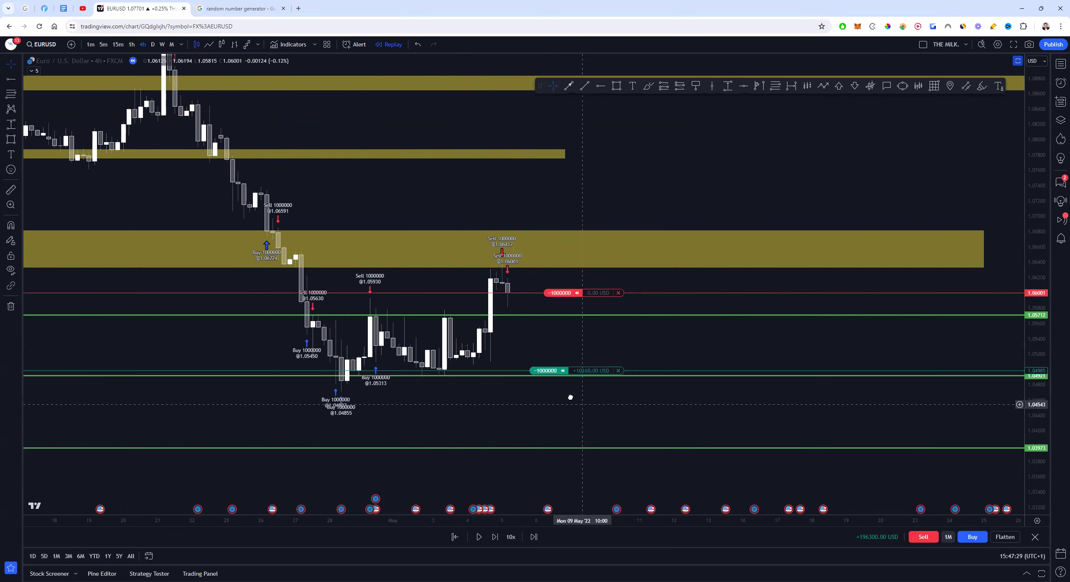
click(479, 537)
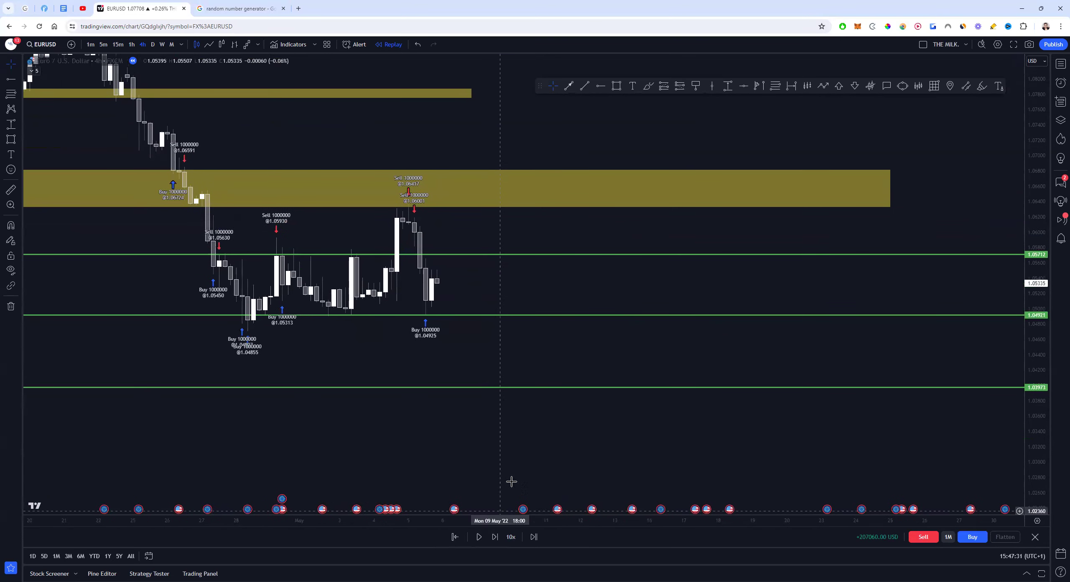
Step: Check the generator, then open a 1,000,000 short with take-profit near 1.04008
key(ctrl+Tab)
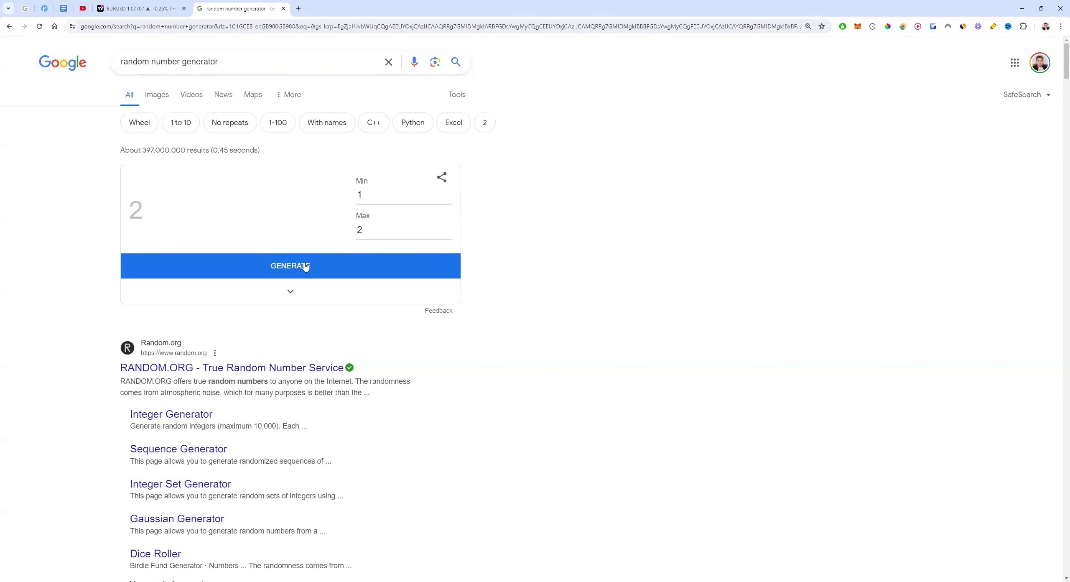
key(ctrl+shift+Tab)
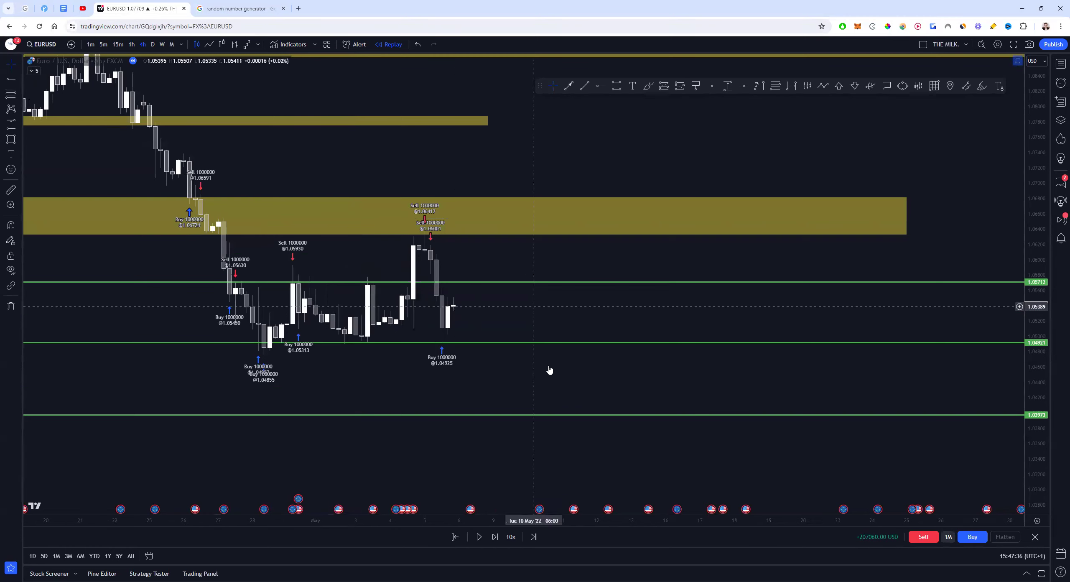
click(921, 536)
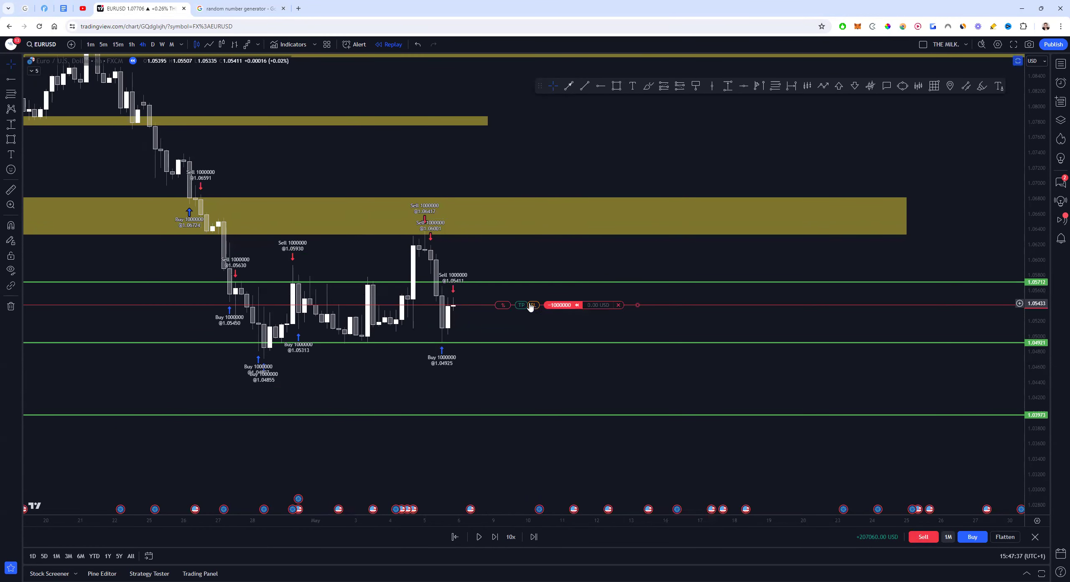
drag(500, 388, 489, 420)
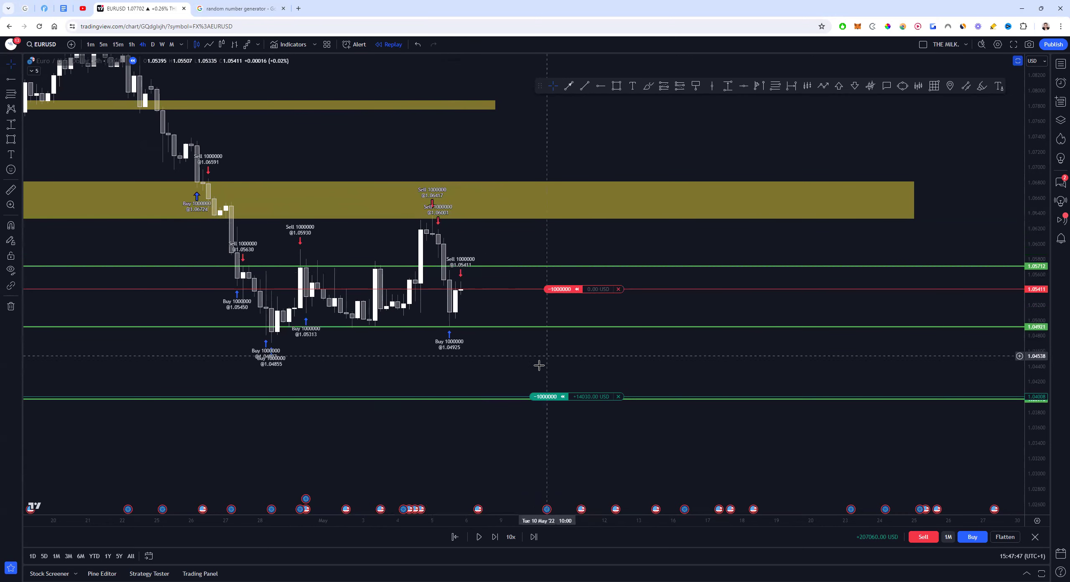
Step: Step the replay bar by bar until the take-profit fills at +222,320 USD profit
click(497, 537)
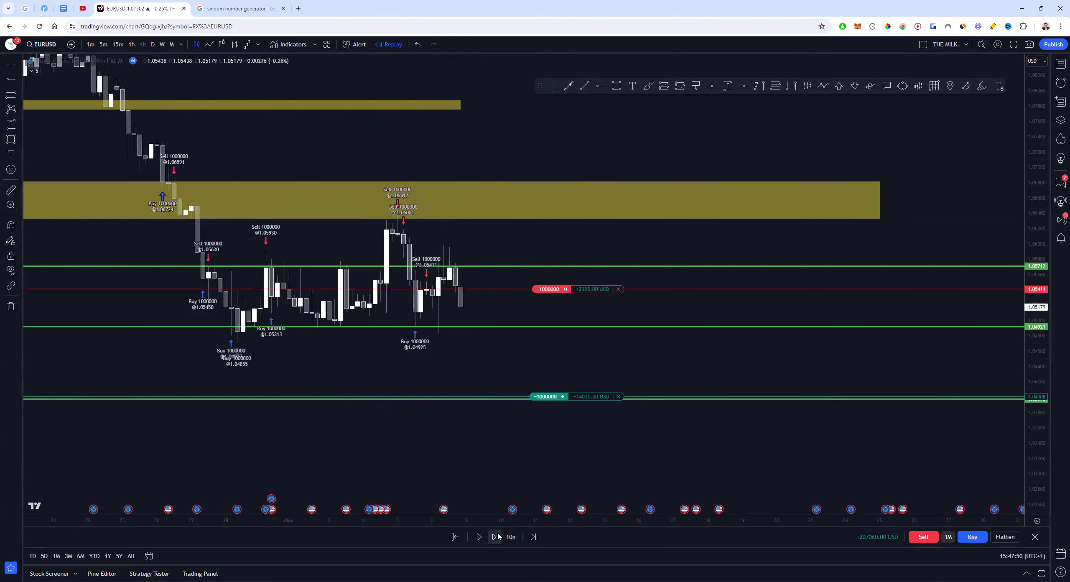
click(498, 537)
click(497, 537)
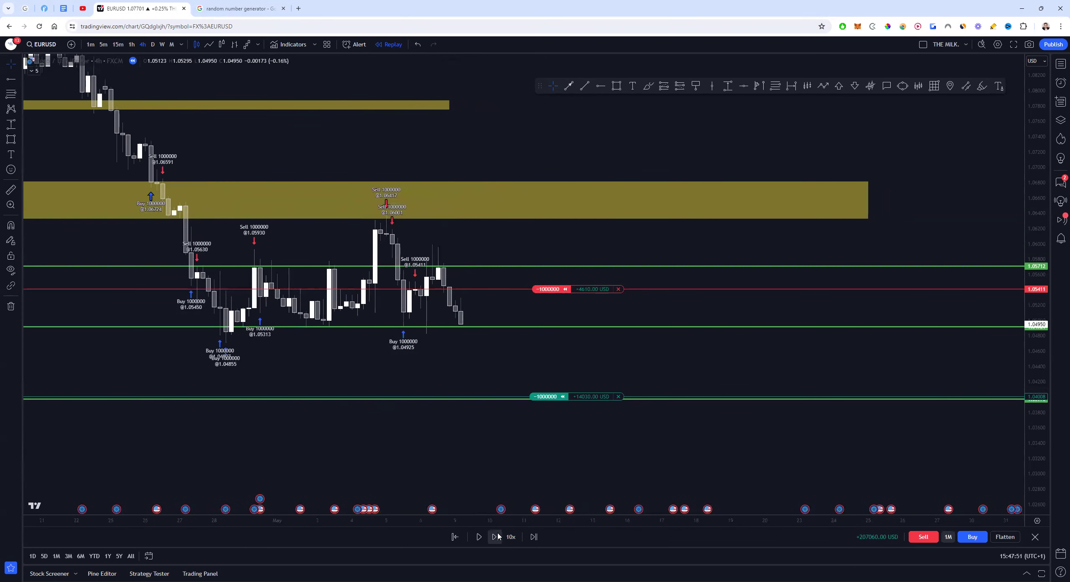
click(497, 537)
click(497, 536)
click(497, 537)
click(497, 537)
click(496, 536)
click(496, 537)
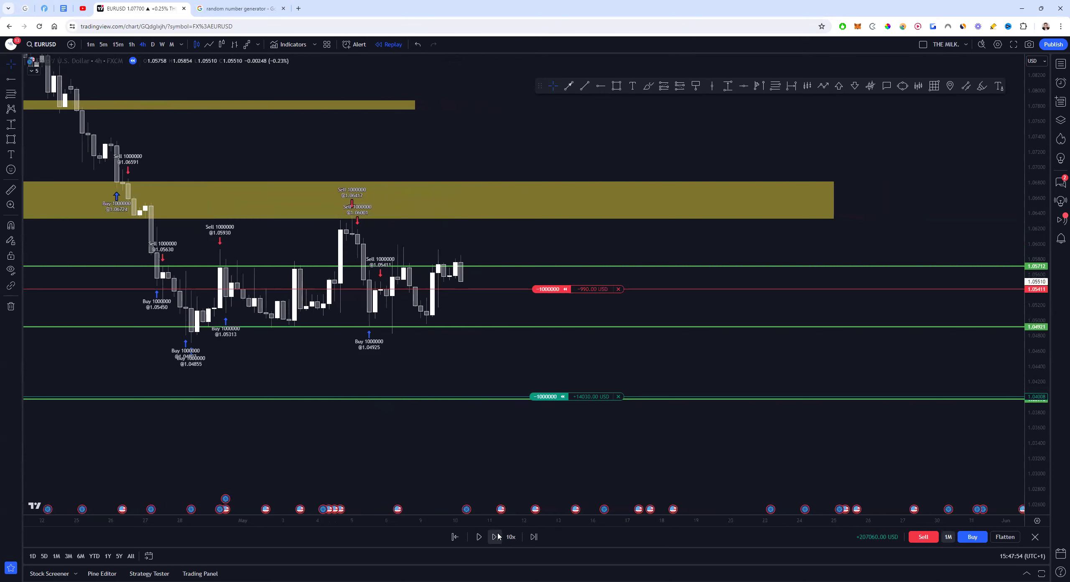
click(496, 537)
click(496, 537)
click(496, 537)
click(496, 536)
click(495, 536)
click(496, 536)
click(496, 536)
click(495, 536)
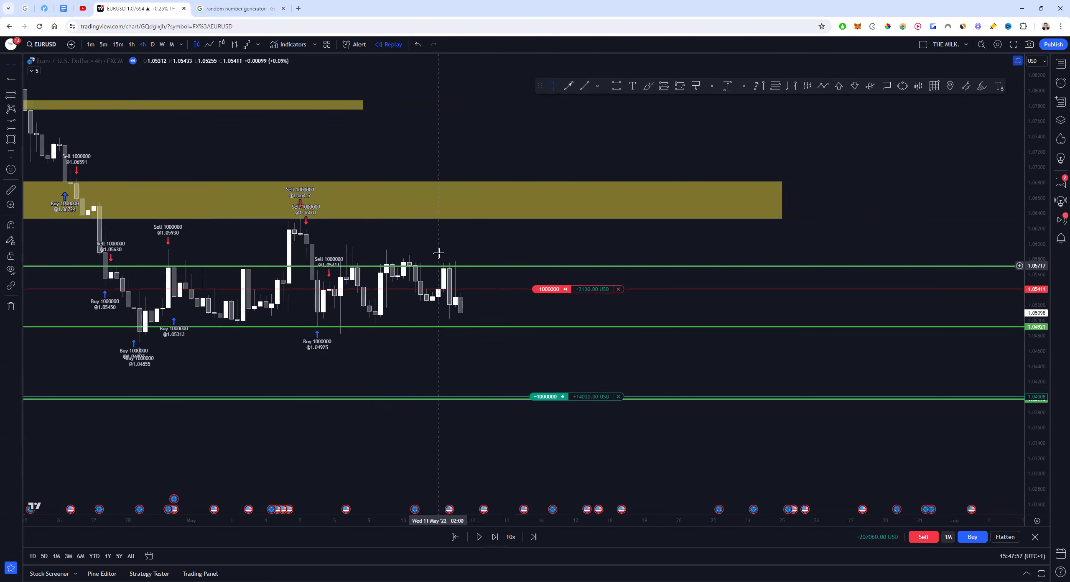
scroll(443, 251, down, 4)
scroll(589, 292, up, 4)
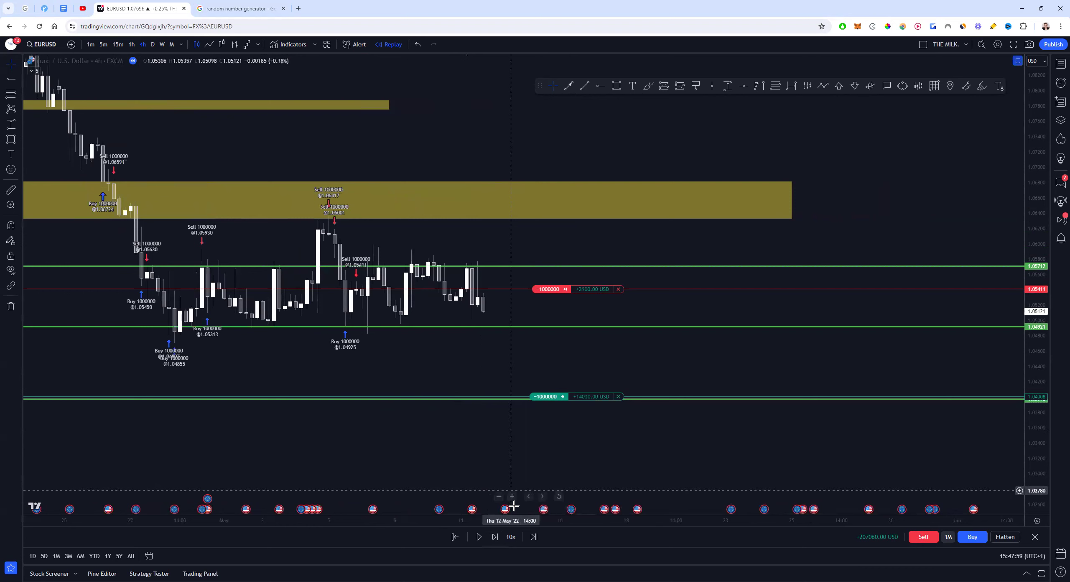
click(494, 536)
click(495, 536)
click(494, 536)
click(494, 536)
click(495, 536)
click(495, 536)
click(494, 536)
click(494, 536)
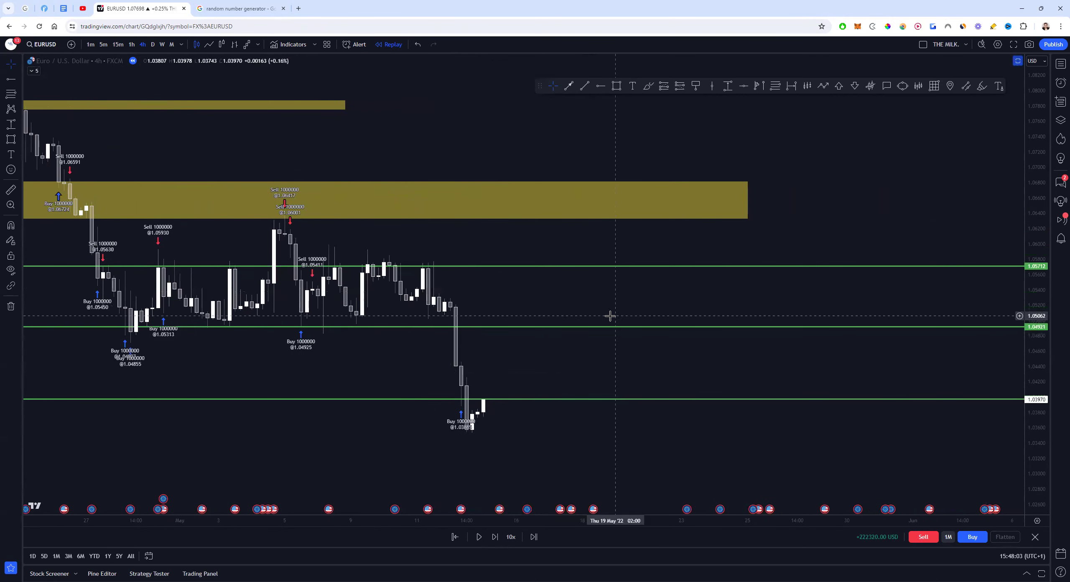
scroll(607, 350, down, 2)
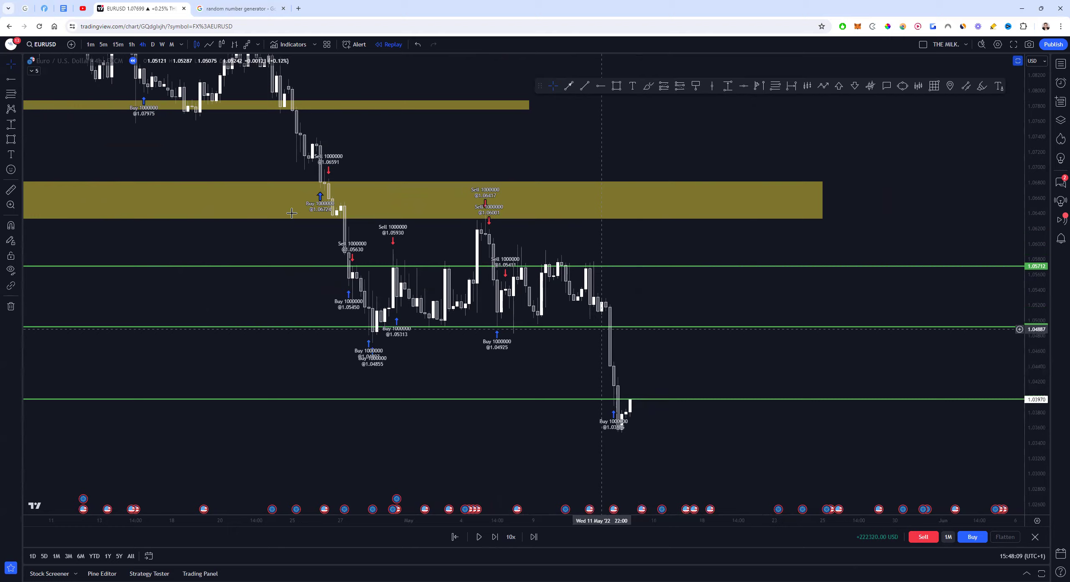
Step: Check the generator, then open a 1,000,000 long at 1.03970
click(234, 9)
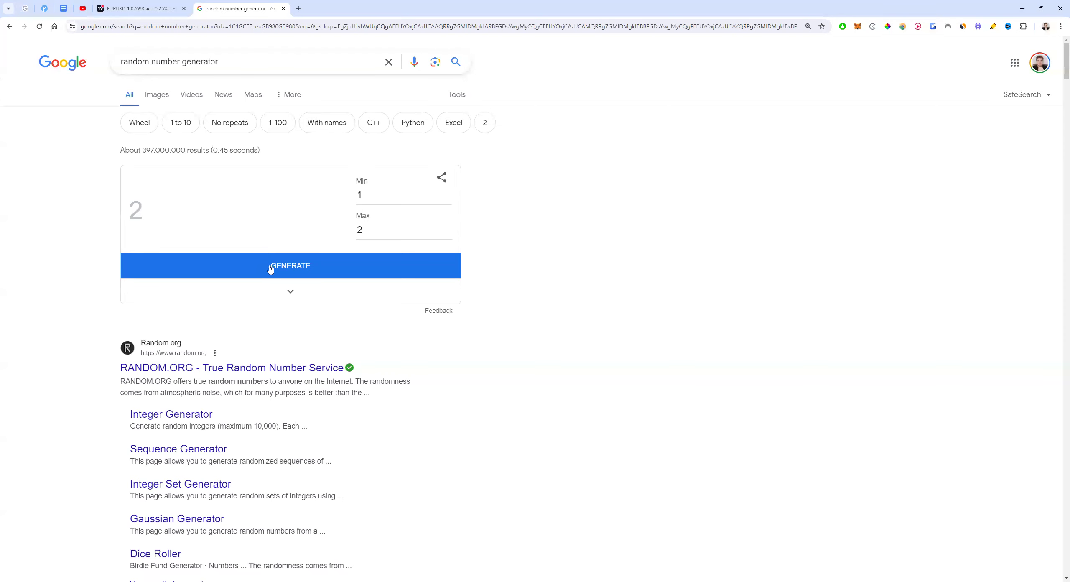
click(138, 8)
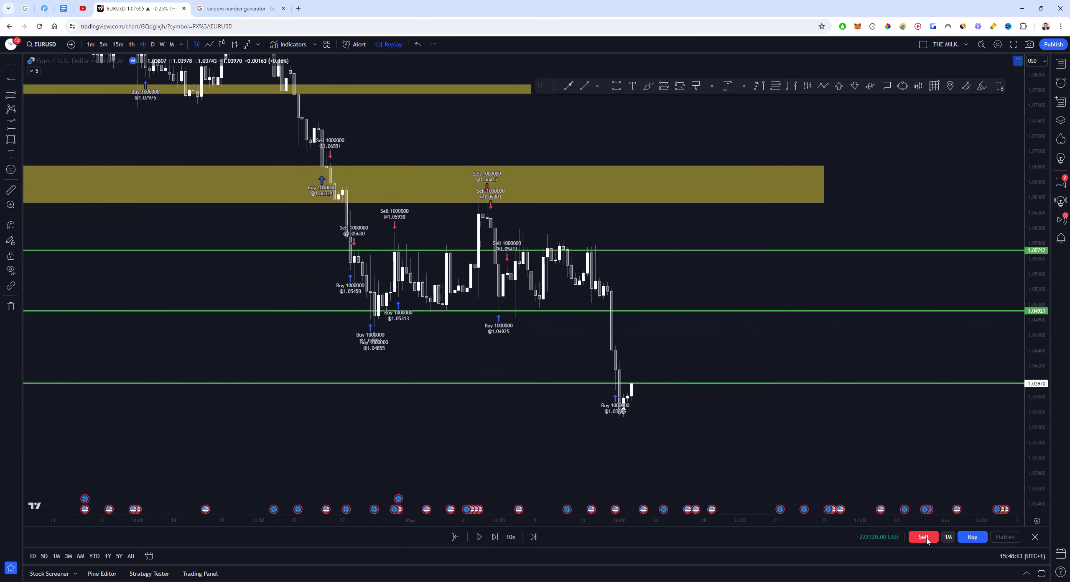
click(966, 537)
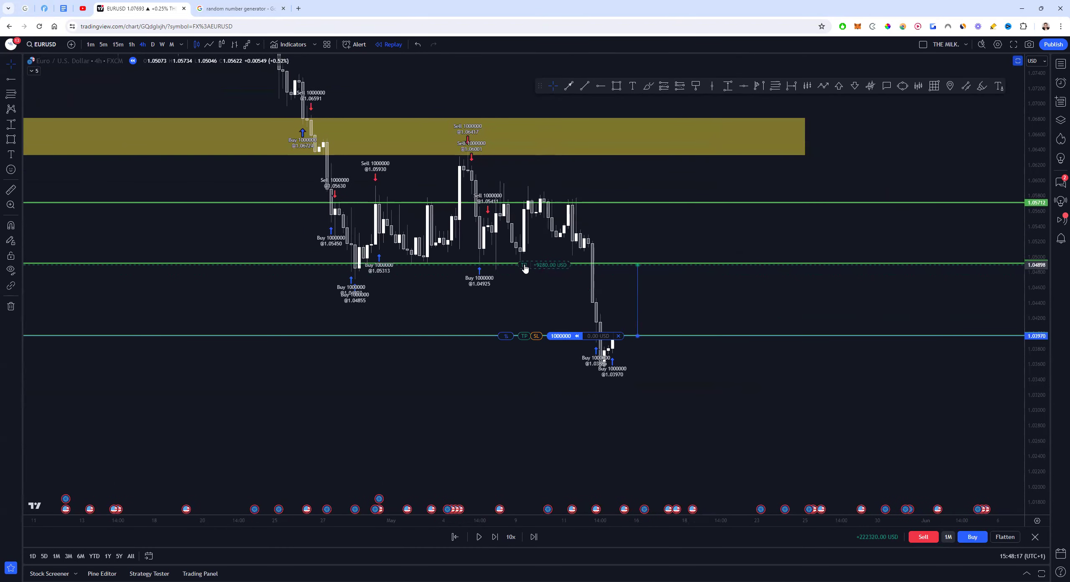
Step: Mark a horizontal line at 1.02895 on the earlier price history
scroll(554, 375, down, 10)
drag(724, 398, 400, 392)
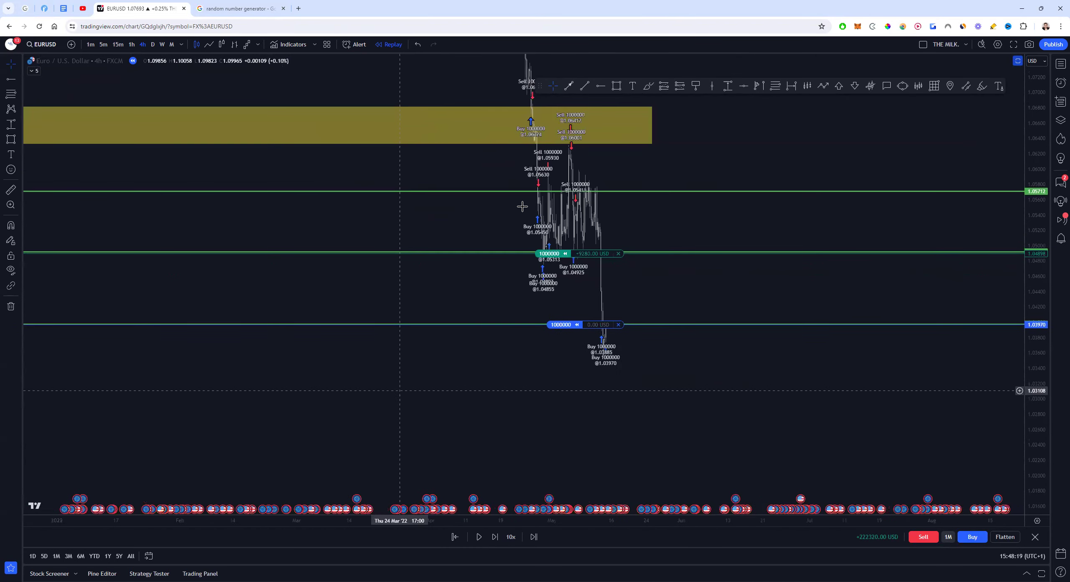
key(alt+h)
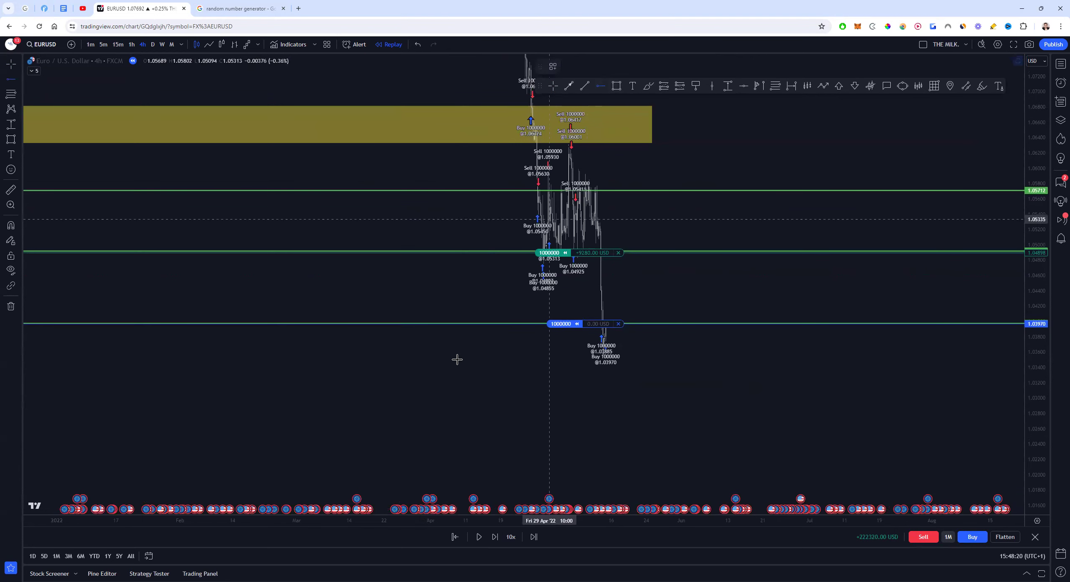
click(433, 406)
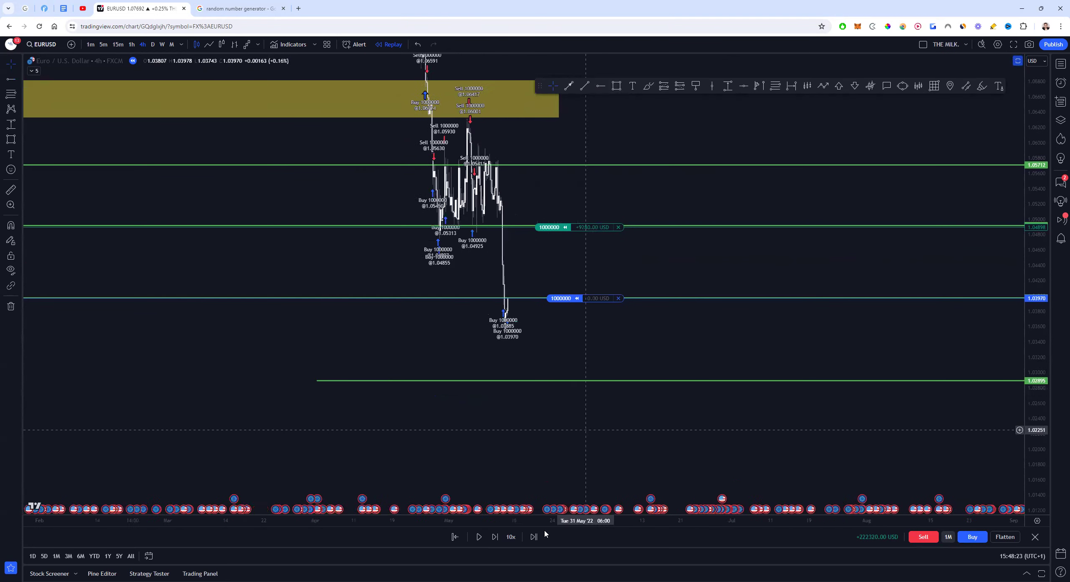
Step: Replay until the long closes near 1.0492, then view the generator result
click(494, 536)
click(494, 537)
click(495, 537)
click(494, 537)
click(494, 536)
click(494, 537)
click(494, 537)
click(494, 537)
click(495, 536)
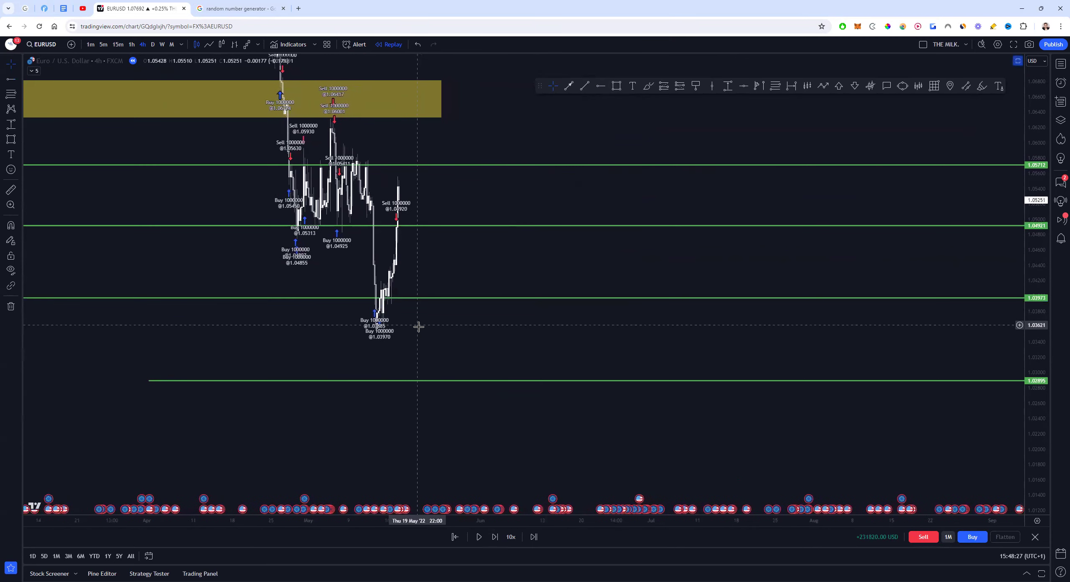
click(230, 5)
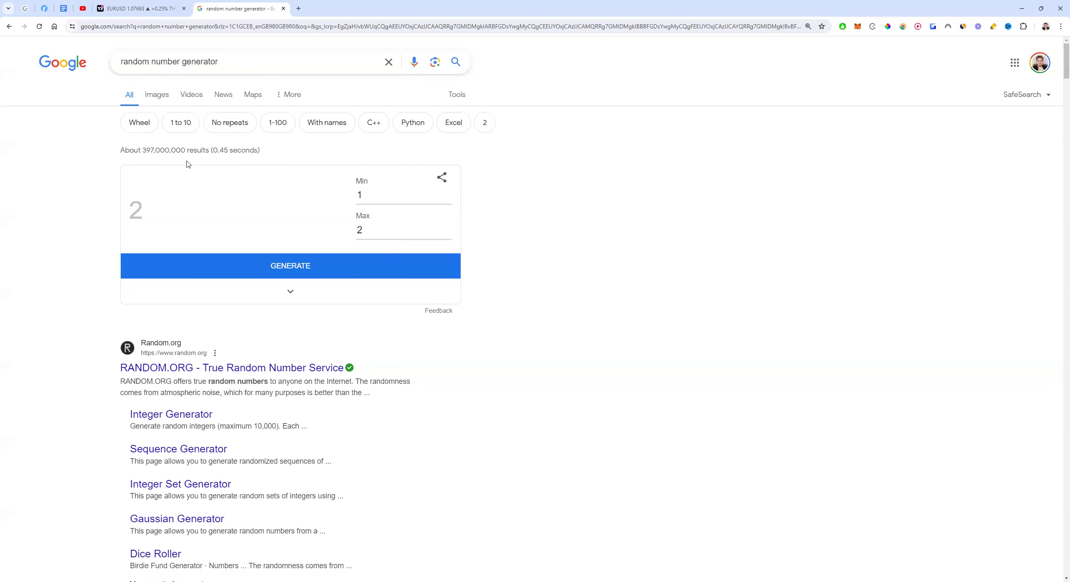
Step: Short 1,000,000 at 1.05429 with take-profit at 1.04030
click(147, 8)
click(923, 536)
mouse_move(519, 250)
drag(552, 359, 551, 356)
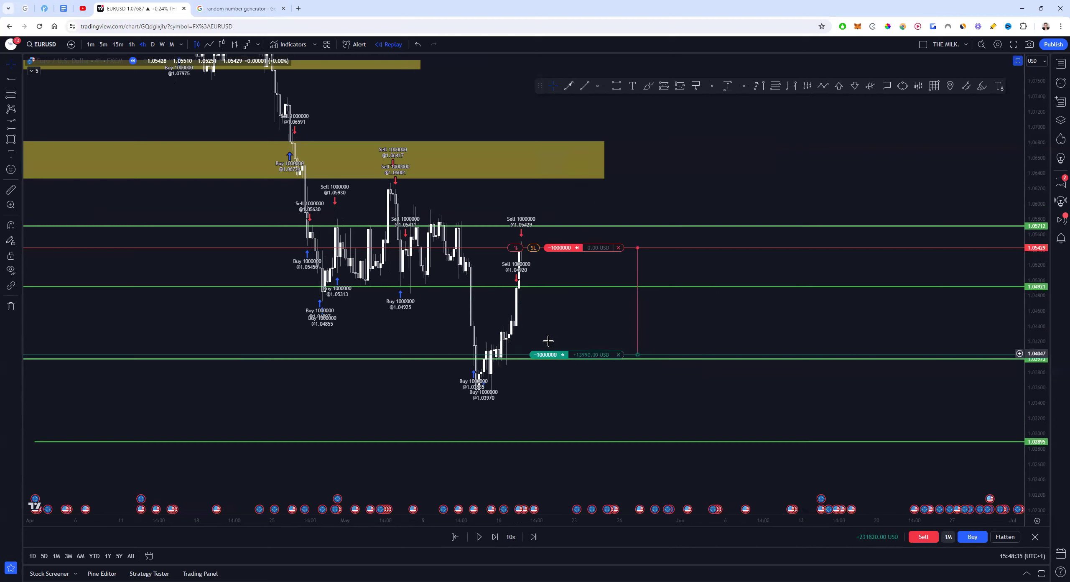
Step: Step the replay forward several bars as price climbs
click(495, 536)
click(494, 537)
click(495, 537)
click(495, 537)
click(494, 537)
click(495, 537)
click(495, 536)
click(494, 536)
click(494, 537)
click(494, 537)
click(495, 537)
click(494, 537)
click(494, 537)
click(494, 537)
click(495, 537)
click(494, 537)
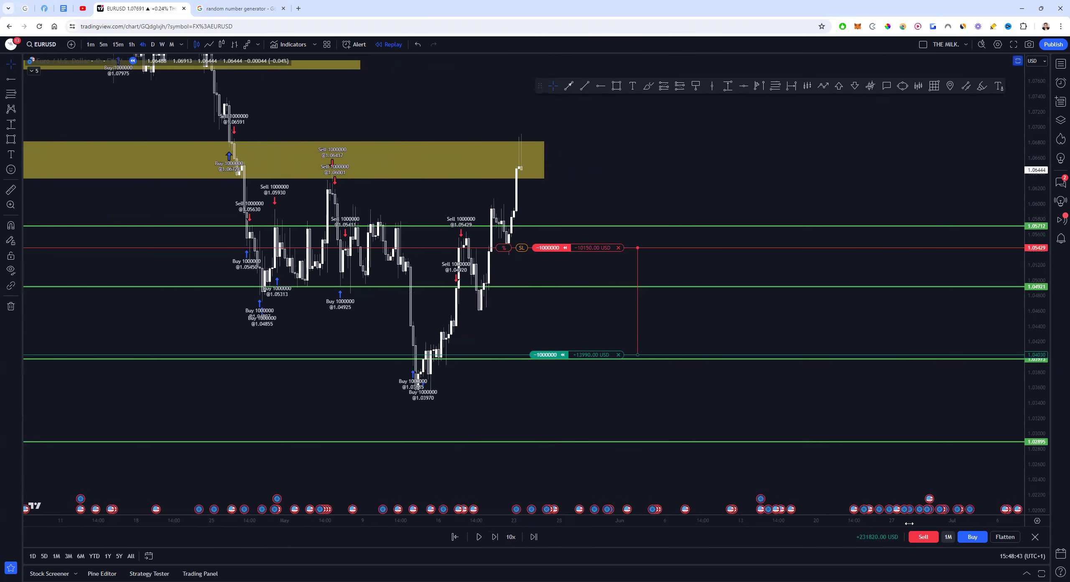
Step: Add another 1,000,000 short at 1.06444, raise take-profit to 1.05826, and extend the yellow zone
click(922, 540)
drag(552, 355, 551, 219)
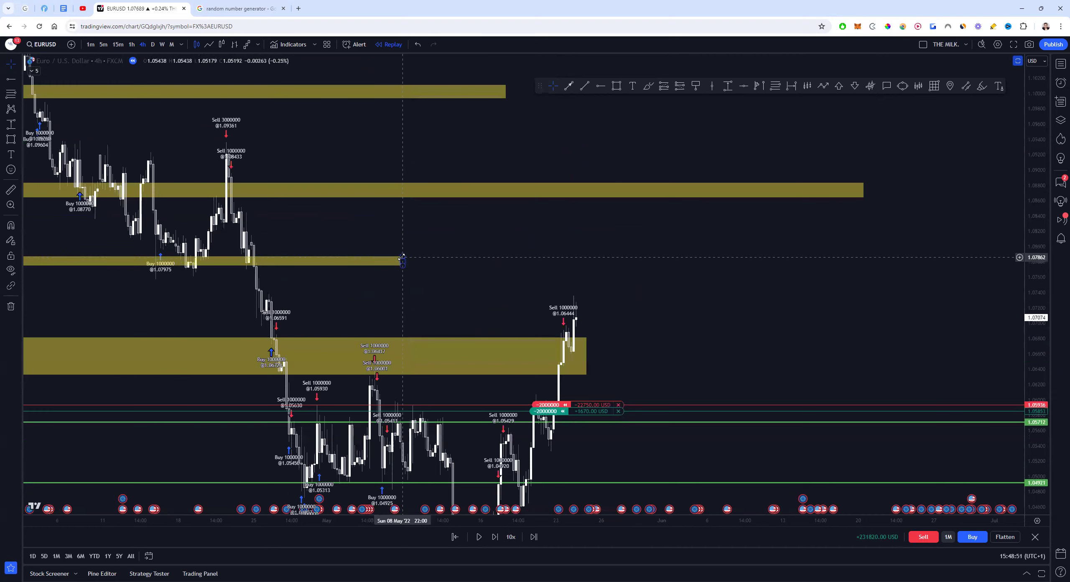
drag(404, 259, 742, 269)
Step: Step the replay forward while price rises against the 2,000,000 short
click(496, 537)
click(496, 536)
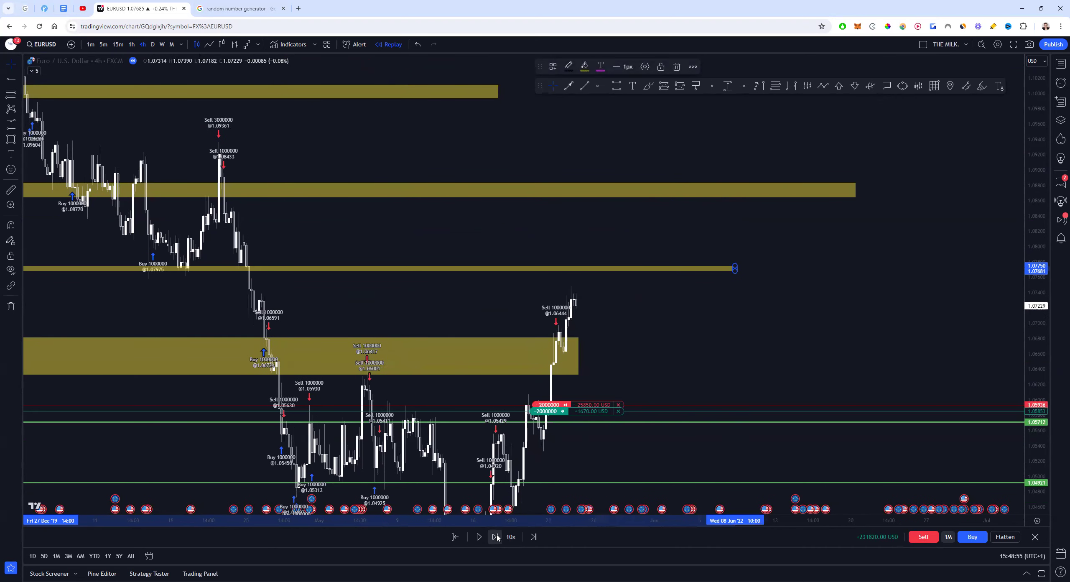
click(496, 536)
click(496, 537)
click(496, 537)
click(496, 536)
click(496, 536)
click(496, 537)
click(496, 536)
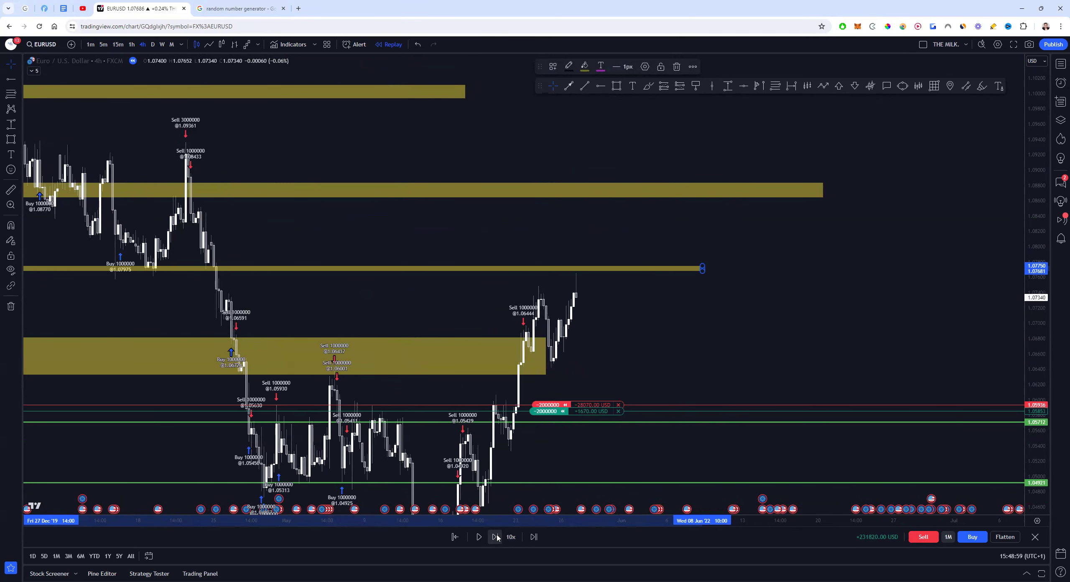
click(496, 537)
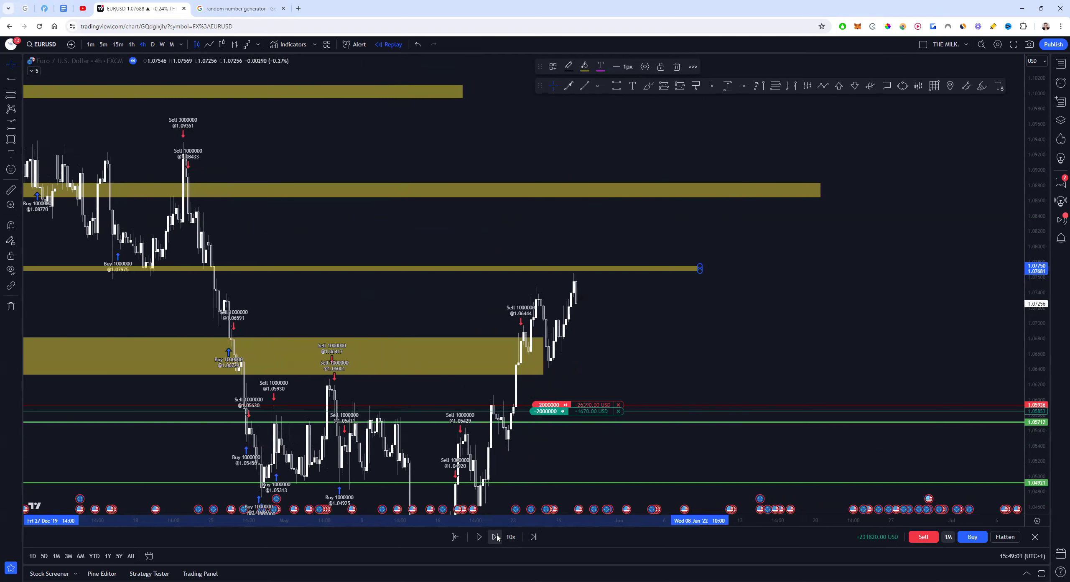
click(496, 536)
click(495, 536)
click(496, 536)
click(496, 537)
click(495, 536)
click(496, 536)
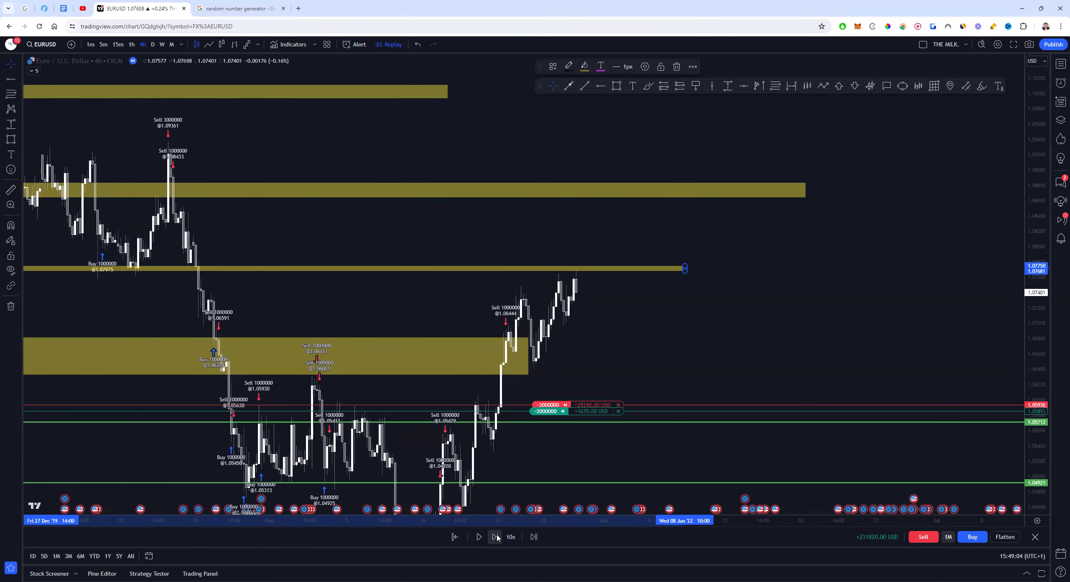
Step: Add a third 1,000,000 short at 1.07629, raise take-profit to 1.06410, and replay until it fills
click(923, 536)
drag(546, 411, 556, 369)
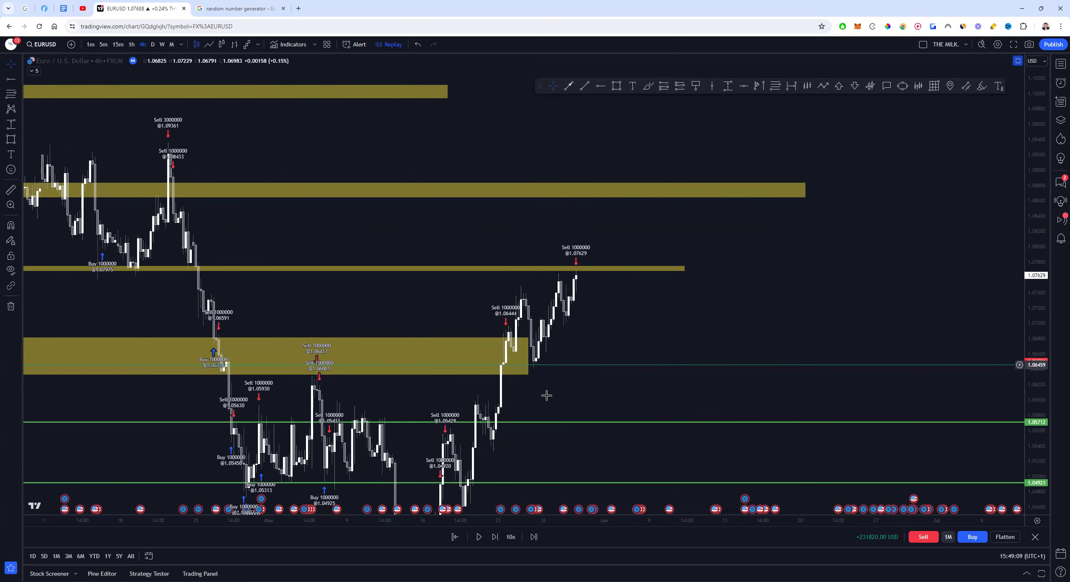
click(495, 537)
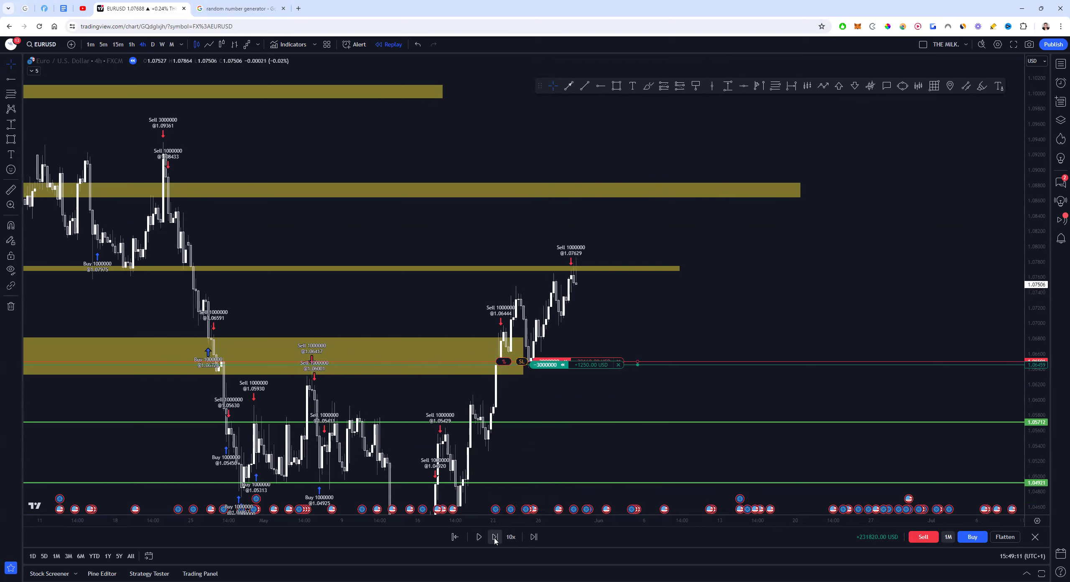
click(494, 536)
click(494, 537)
click(494, 537)
click(495, 536)
click(495, 537)
click(494, 537)
click(494, 537)
click(494, 537)
click(494, 537)
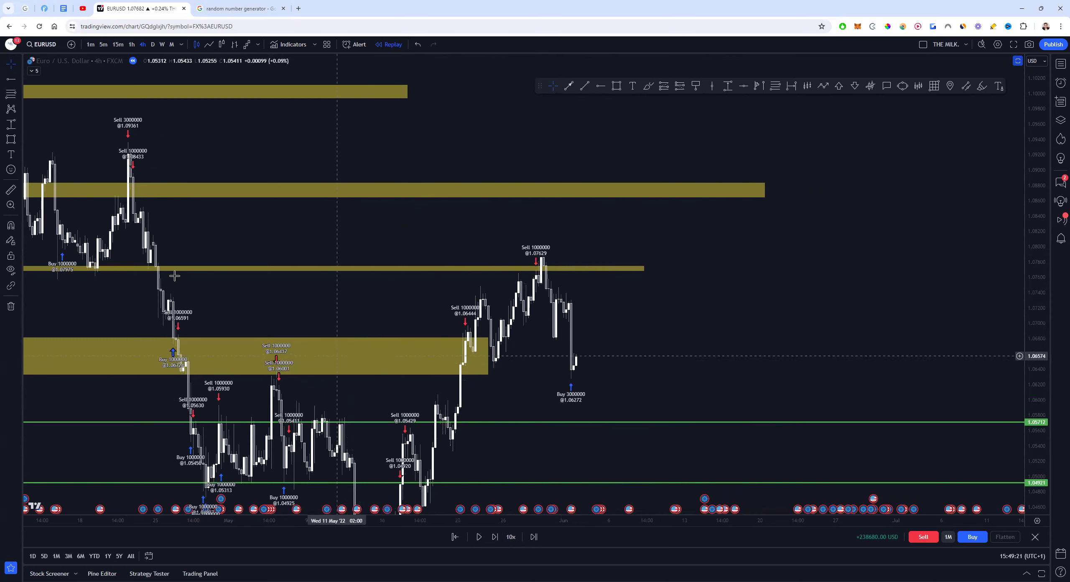
Step: Zoom out, compress the price scale, and pan to show wider history and all zones
scroll(800, 339, down, 3)
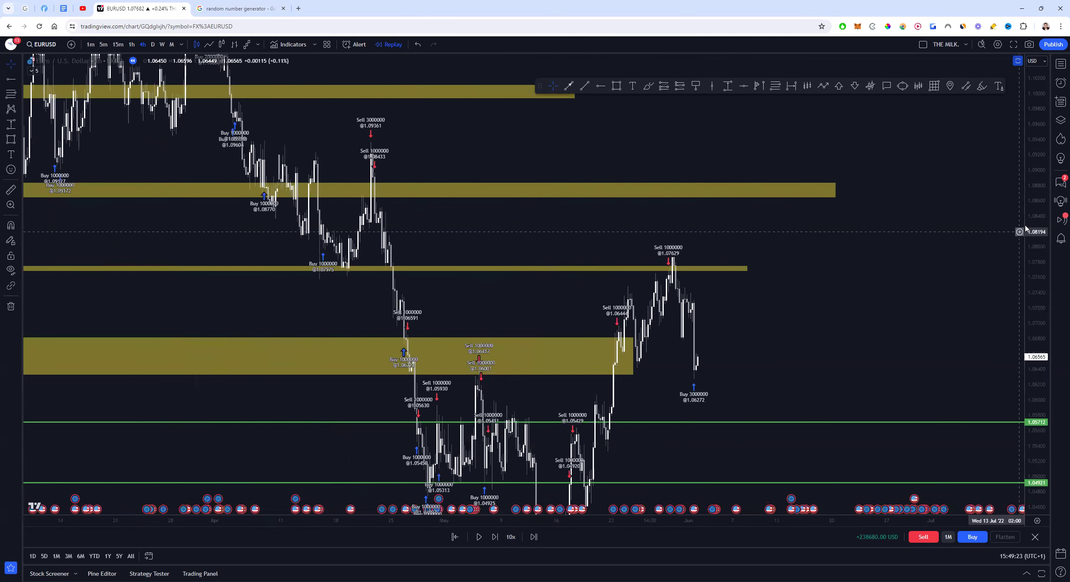
drag(1032, 229, 1033, 362)
drag(867, 307, 817, 318)
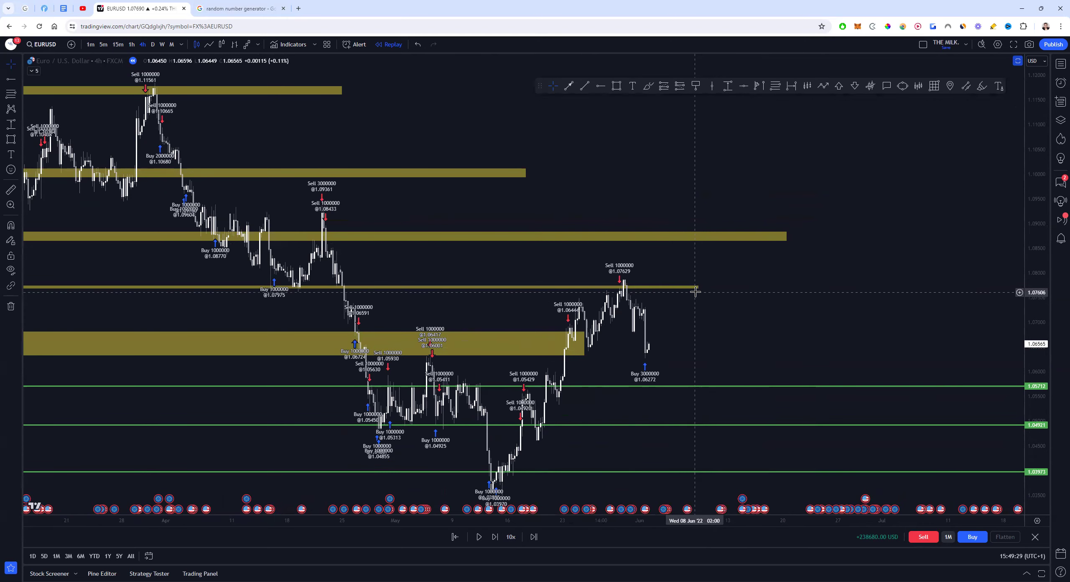
drag(848, 321, 437, 363)
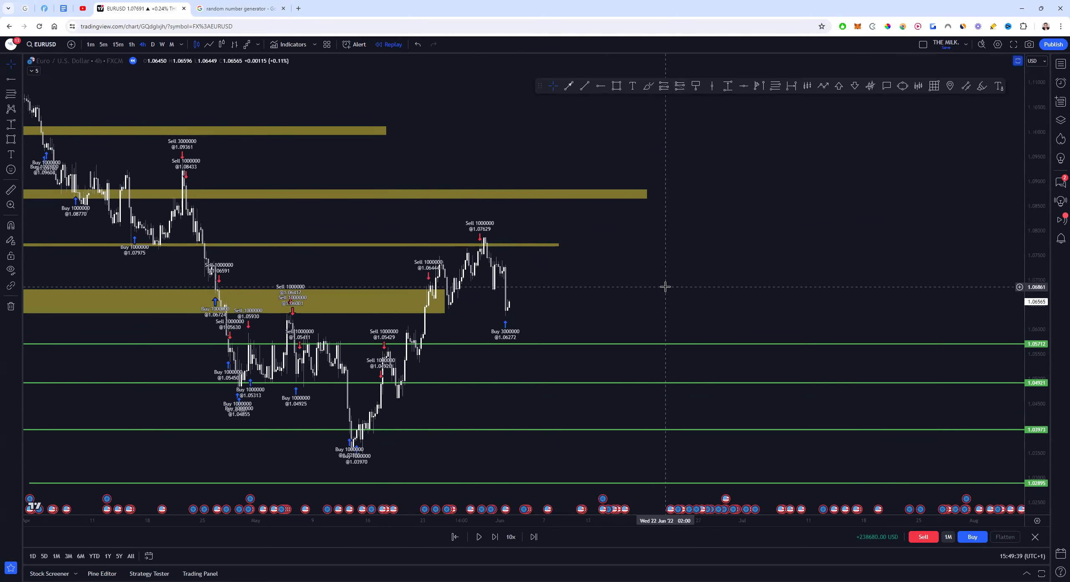
Step: Place a risk/reward position box and brush an upward arrow beside it
click(679, 85)
click(669, 266)
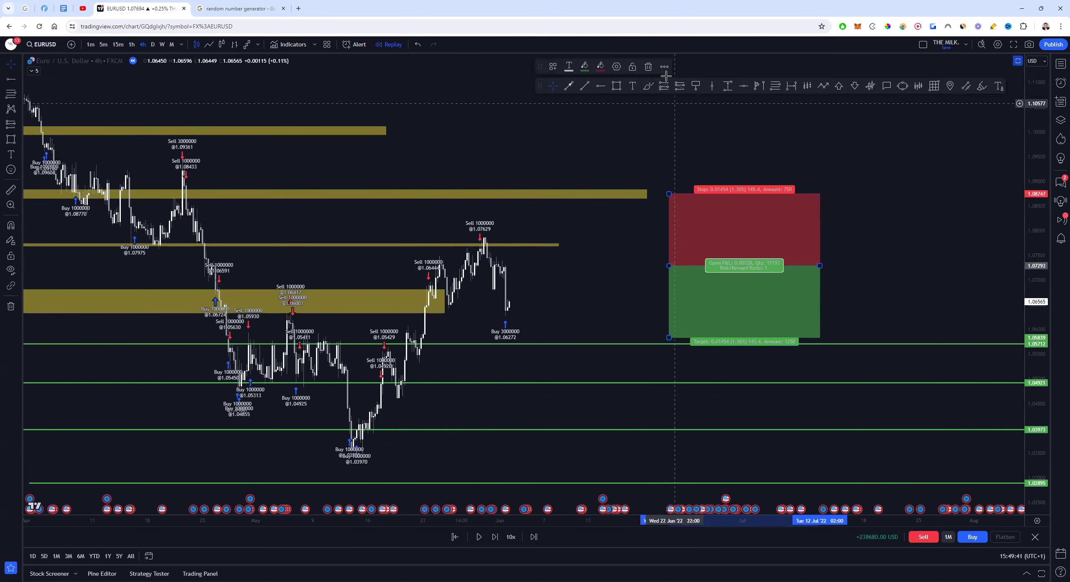
click(648, 86)
drag(713, 173, 749, 169)
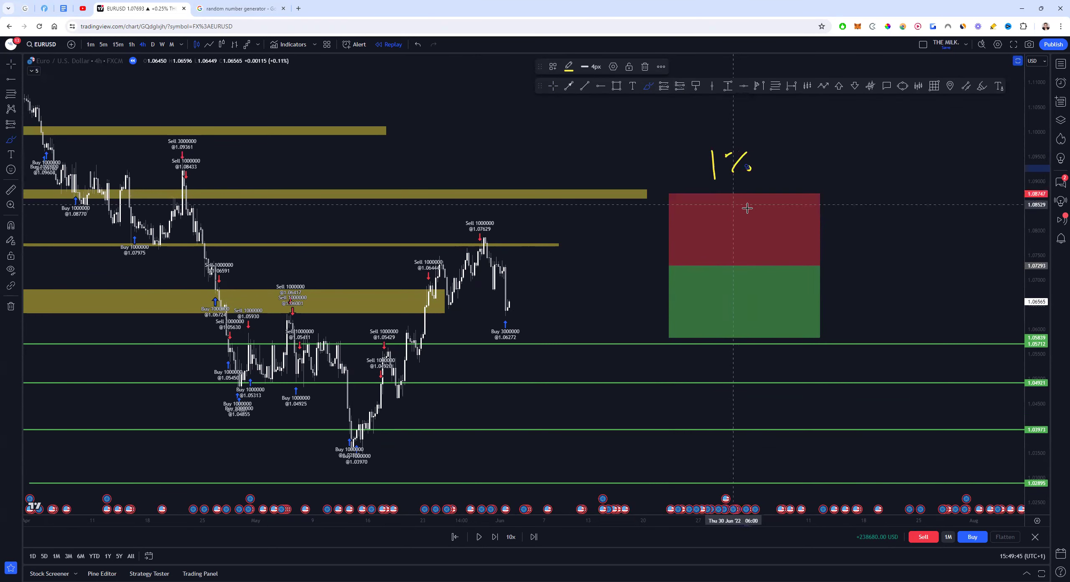
drag(830, 265, 841, 205)
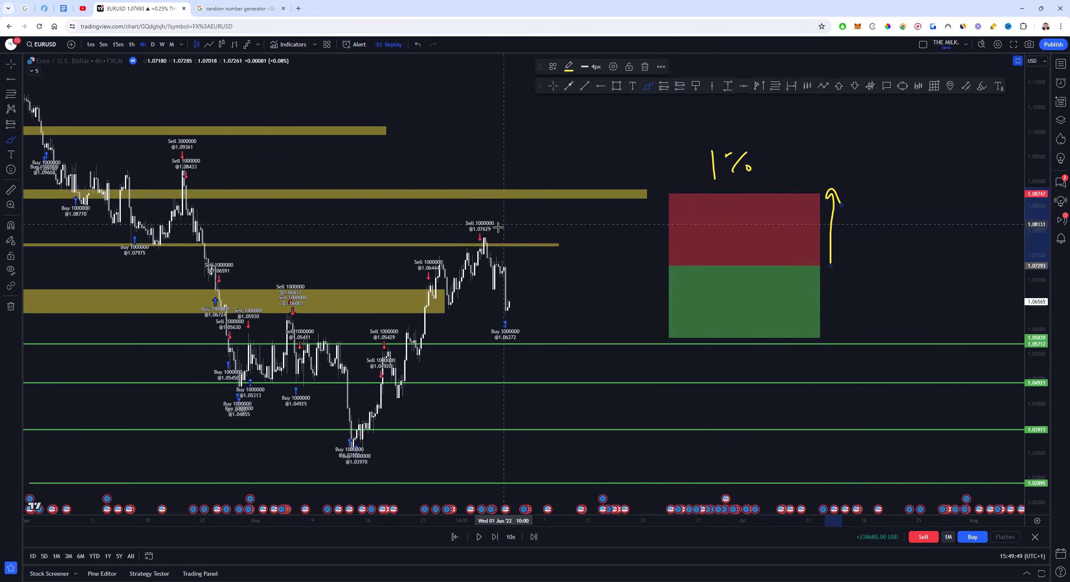
click(11, 64)
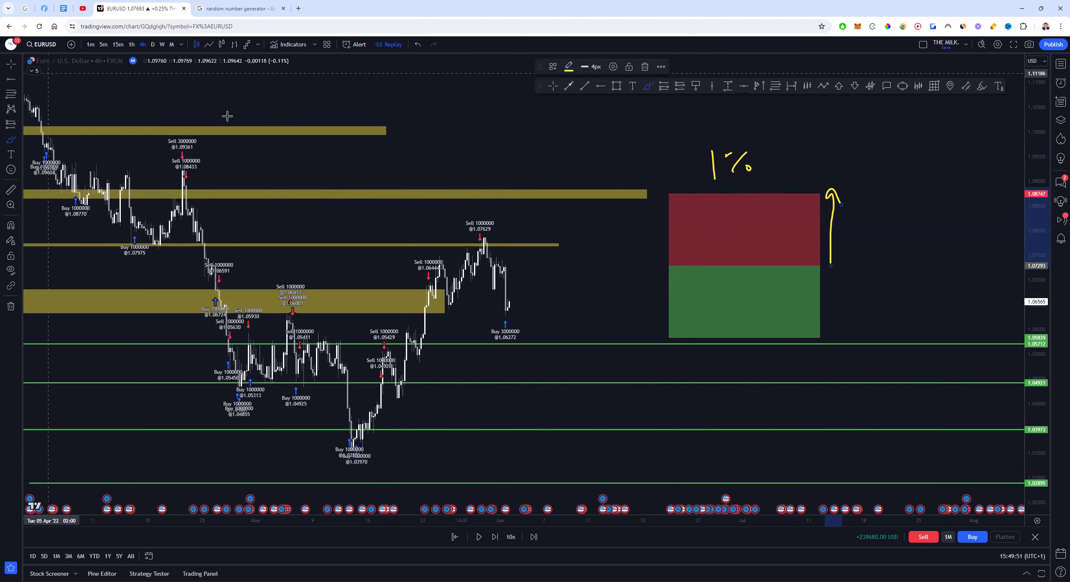
Step: Raise the position box's stop level to about 1.122
drag(838, 237, 682, 323)
click(512, 279)
drag(512, 279, 499, 108)
click(867, 264)
drag(867, 265, 856, 287)
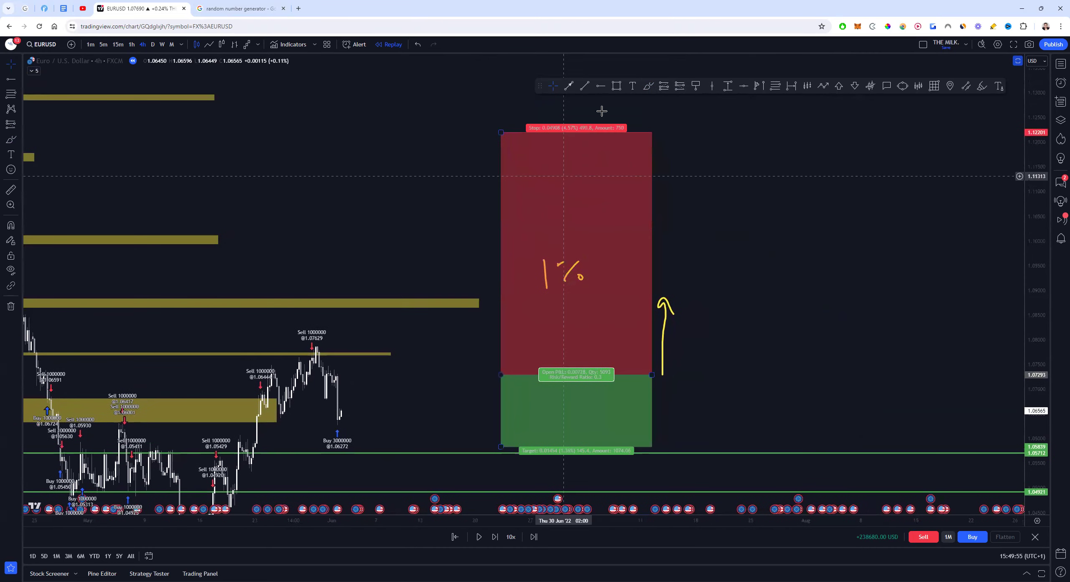
Step: Brush four horizontal ladder lines across the red zone and stretch the stop to the top line
click(645, 87)
drag(494, 301, 651, 304)
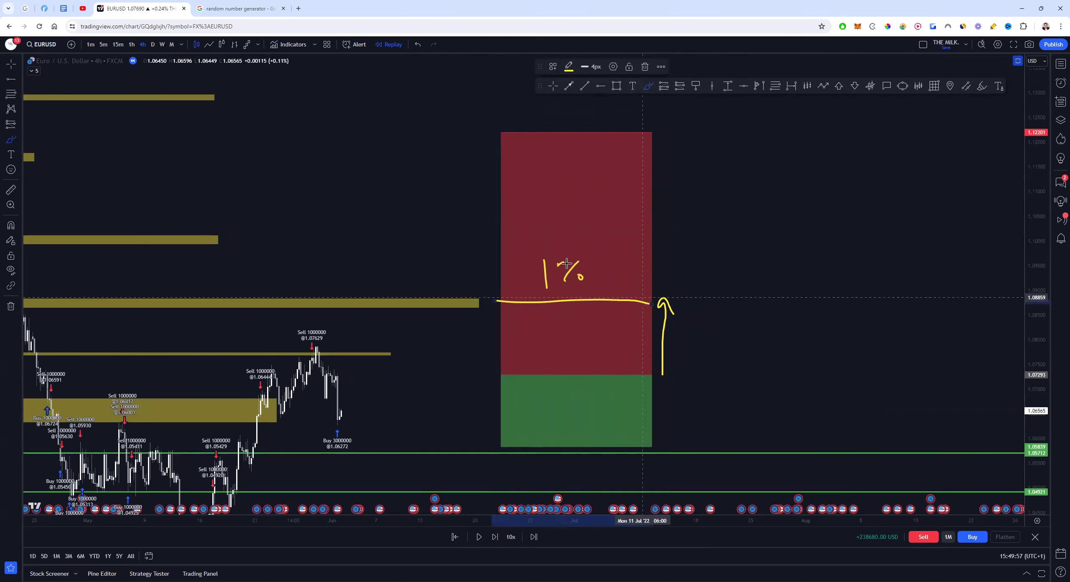
drag(496, 228, 687, 230)
drag(501, 162, 672, 158)
drag(490, 95, 686, 89)
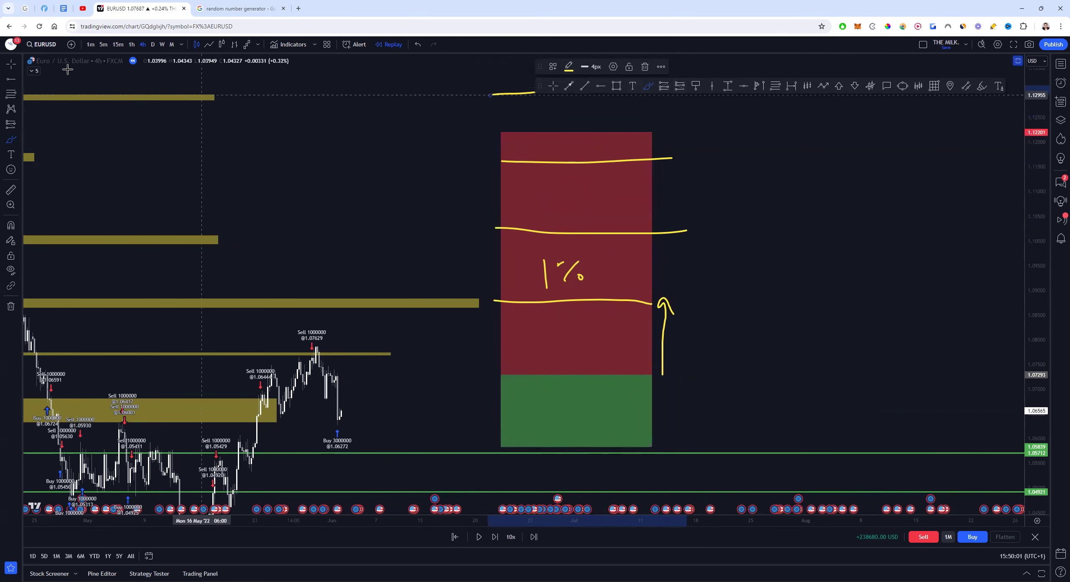
click(7, 67)
drag(501, 133, 501, 94)
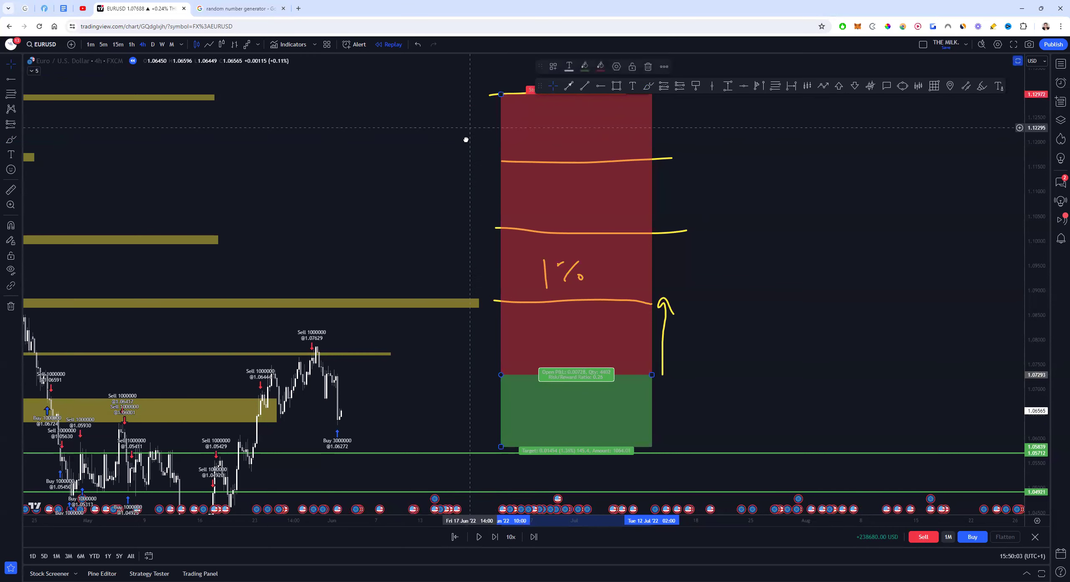
drag(468, 134, 397, 212)
Step: Write a 1% note, then erase the 2% and 1% notes and stray '1' strokes
mouse_move(650, 366)
mouse_down()
mouse_move(636, 294)
mouse_move(604, 340)
mouse_up()
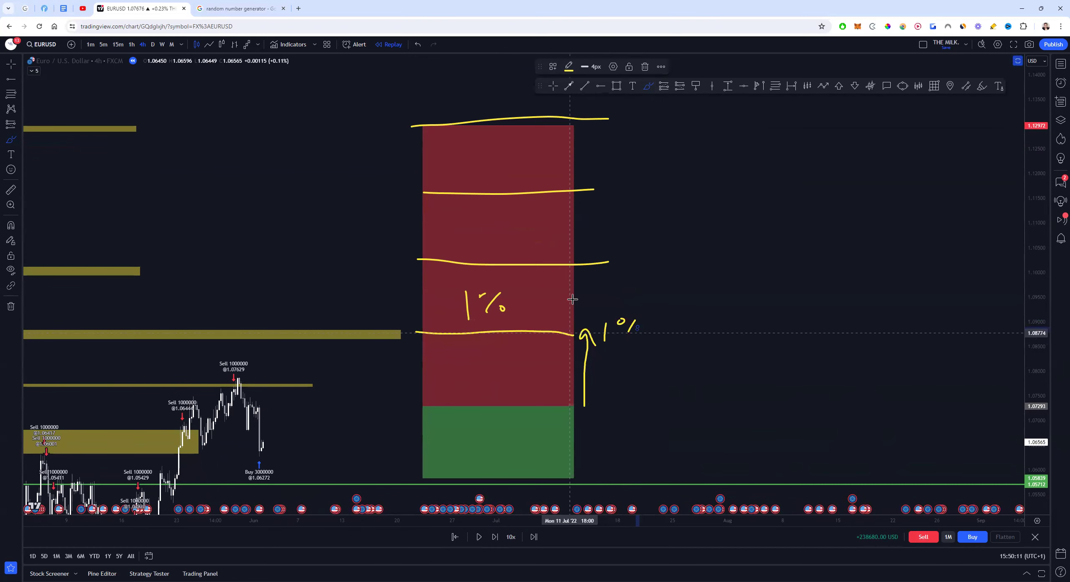
mouse_move(618, 255)
mouse_down()
mouse_move(630, 265)
mouse_move(650, 246)
mouse_move(653, 266)
mouse_move(664, 262)
mouse_up()
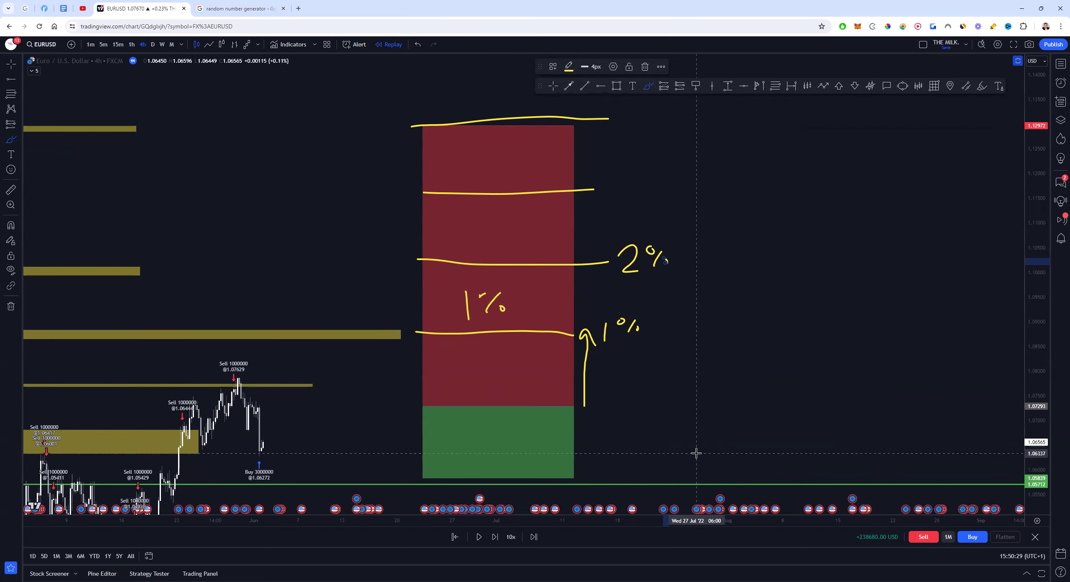
key(Escape)
drag(617, 229, 691, 370)
key(Delete)
click(606, 335)
key(Delete)
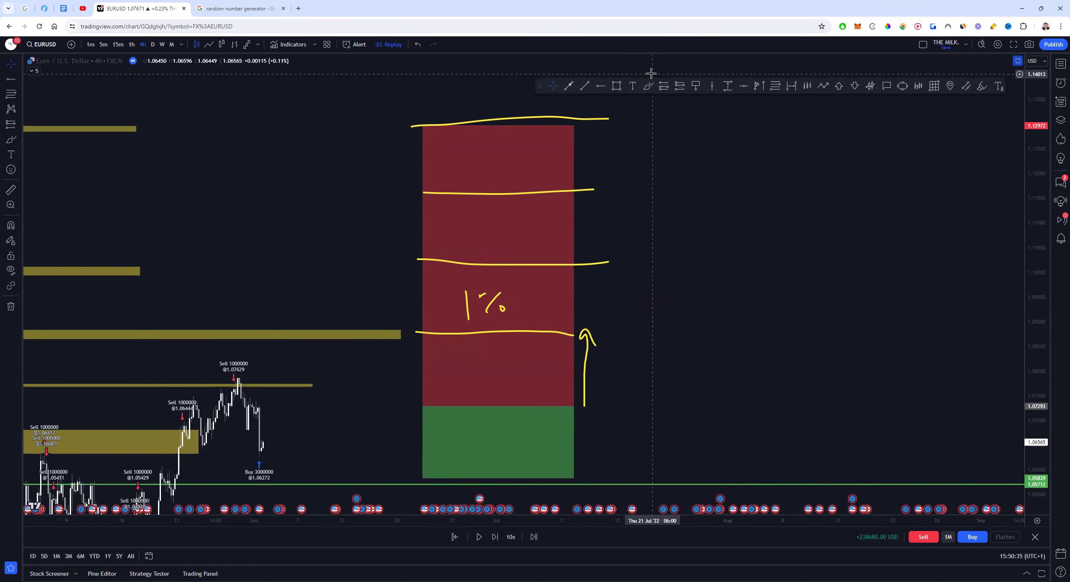
click(467, 306)
key(Delete)
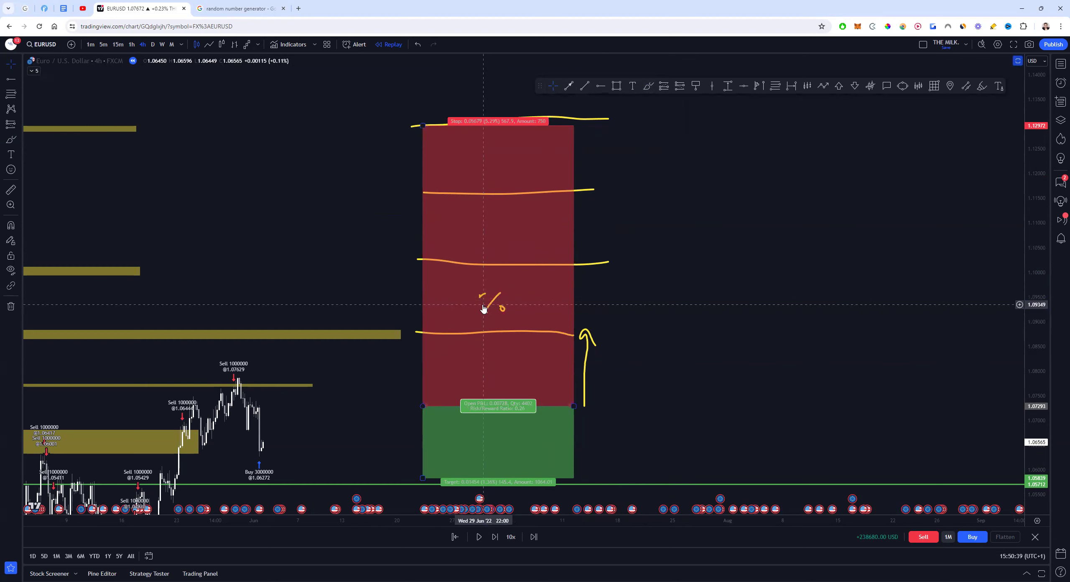
Step: Move the position box right and slightly up to align with the ladder lines
click(486, 309)
mouse_move(566, 324)
mouse_down()
mouse_move(639, 320)
mouse_move(626, 318)
mouse_up()
drag(489, 300, 442, 295)
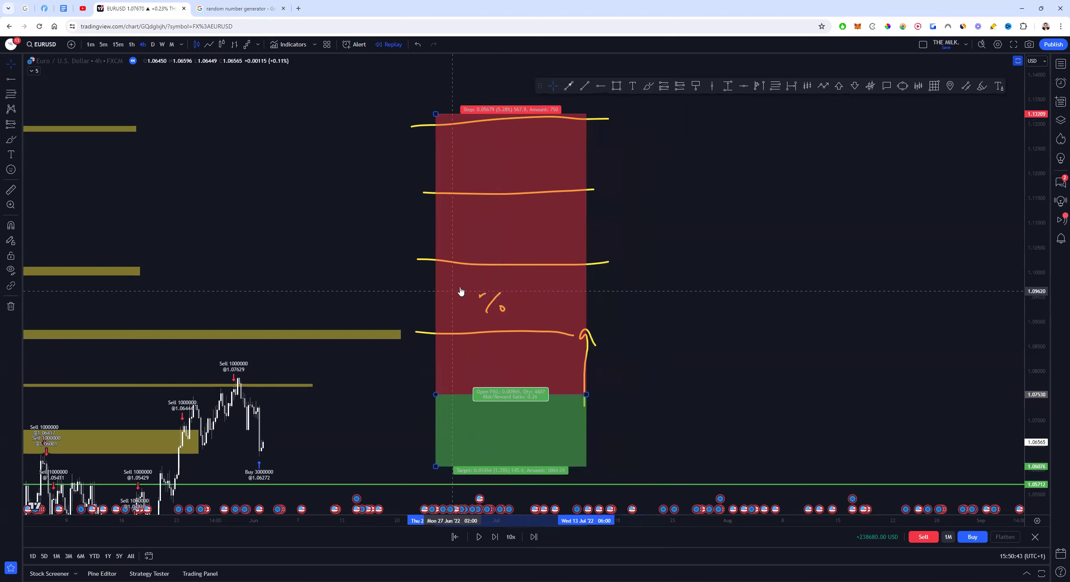
click(647, 86)
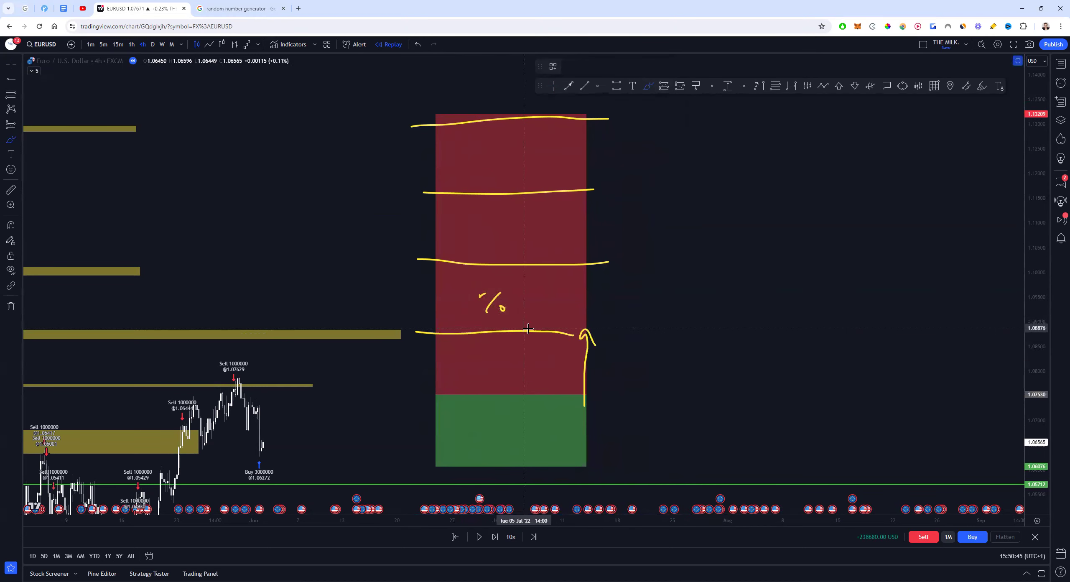
Step: Handwrite 1G, 2G and 4G beside the three lower ladder lines, then marquee-select all ladder drawings and the box
drag(618, 323, 617, 353)
drag(661, 322, 668, 348)
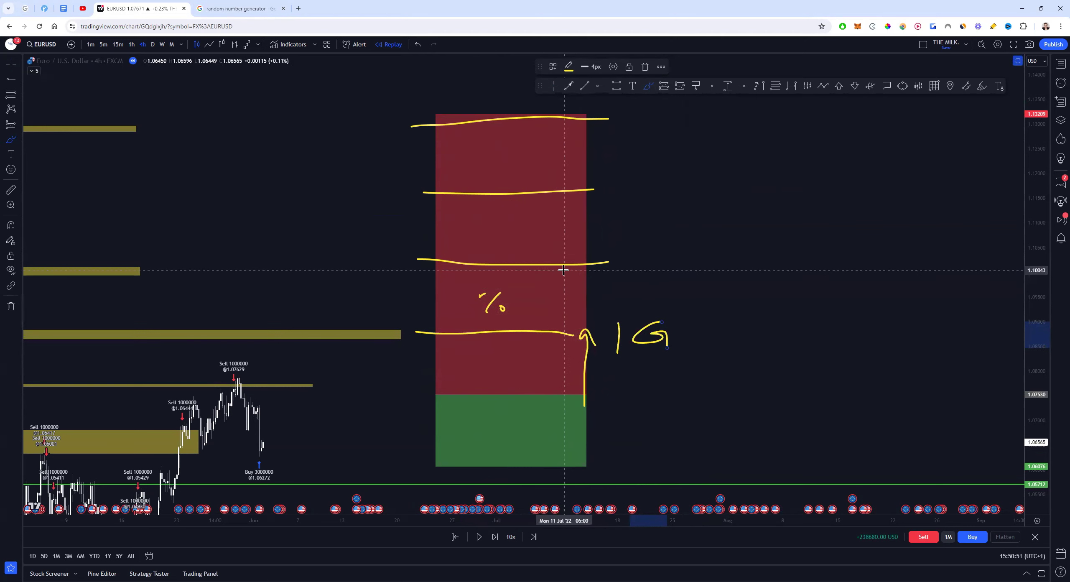
mouse_move(619, 253)
mouse_down()
mouse_move(629, 242)
mouse_move(642, 277)
mouse_move(652, 263)
mouse_move(672, 277)
mouse_up()
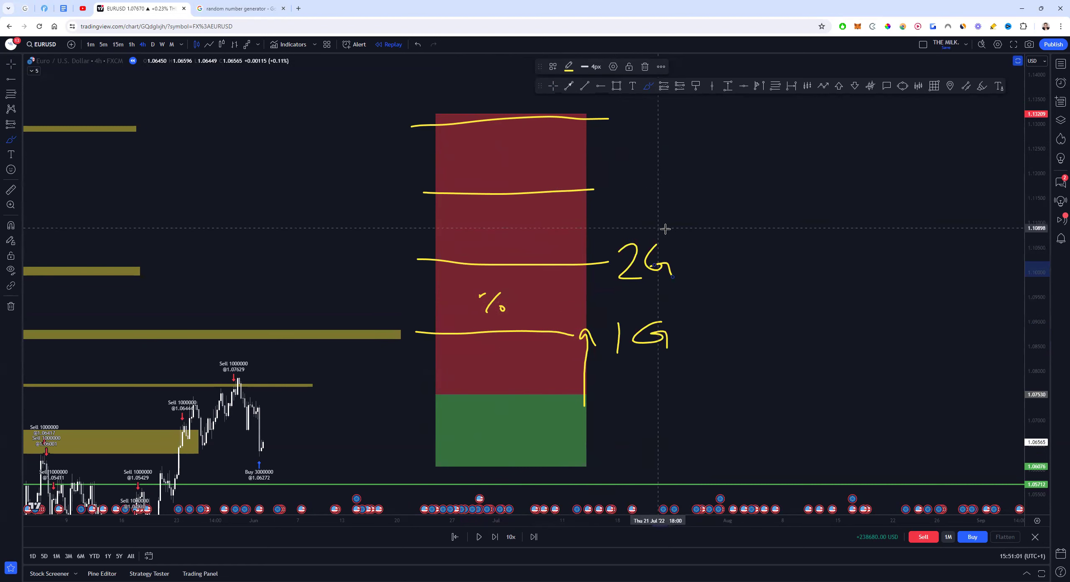
mouse_move(611, 169)
mouse_down()
mouse_move(637, 195)
mouse_move(625, 211)
mouse_up()
mouse_move(661, 182)
mouse_down()
mouse_move(648, 204)
mouse_move(668, 211)
mouse_up()
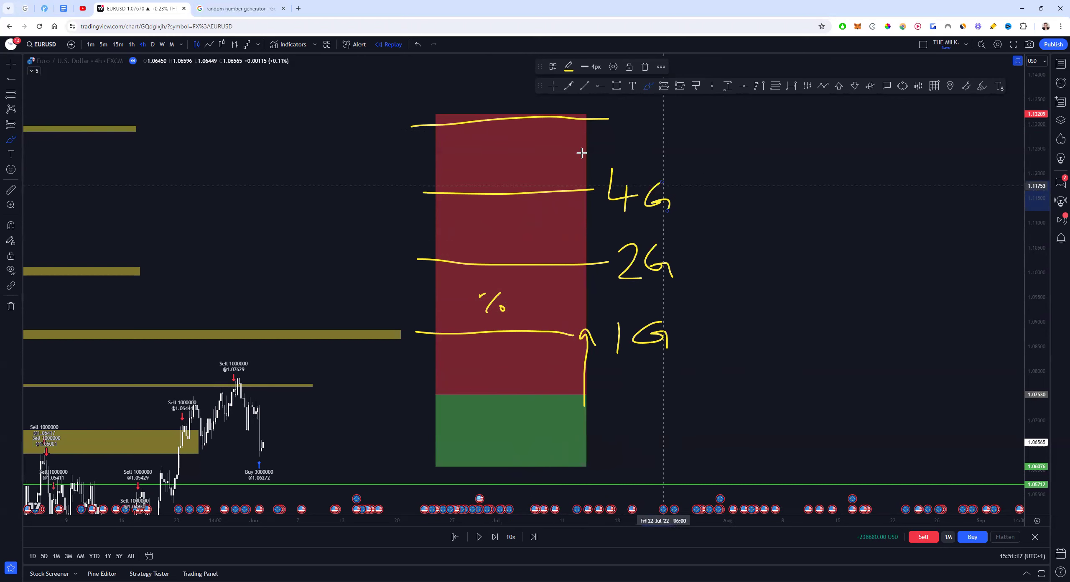
click(8, 64)
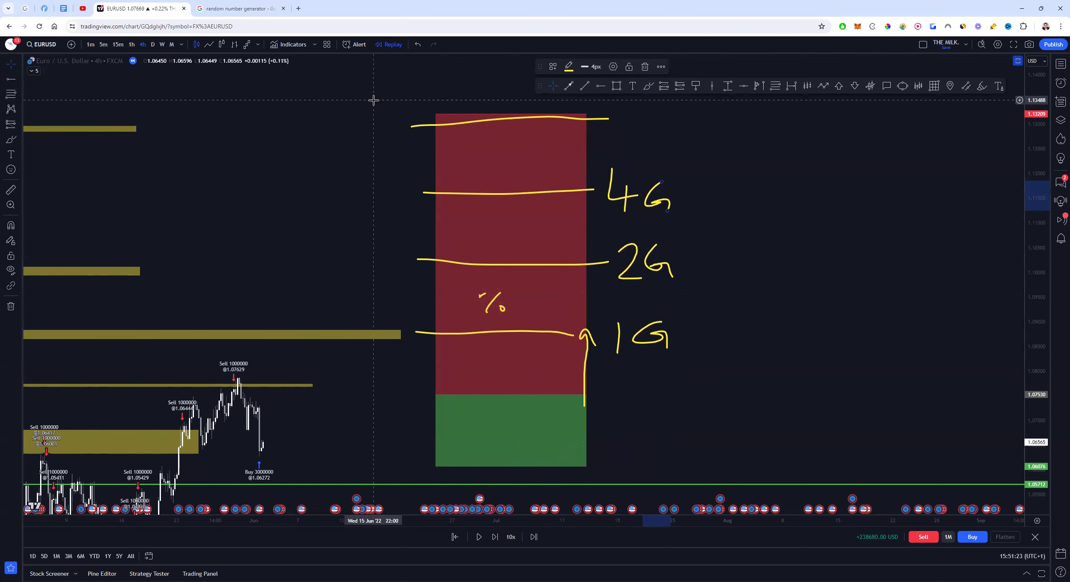
drag(403, 90, 726, 440)
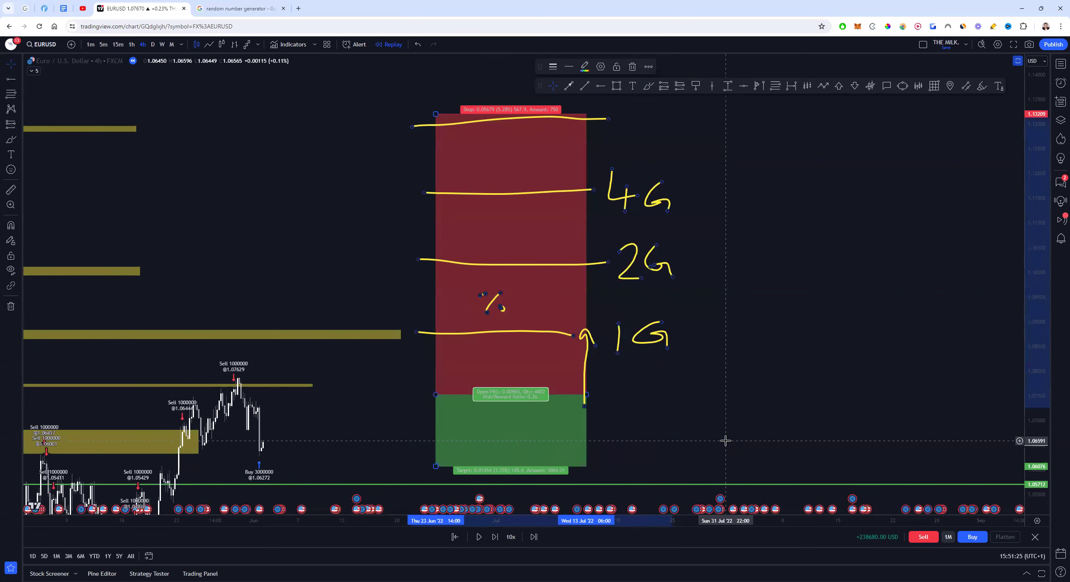
Step: Delete the selected ladder drawings and old box, and pan to show empty space right of the candles
key(Delete)
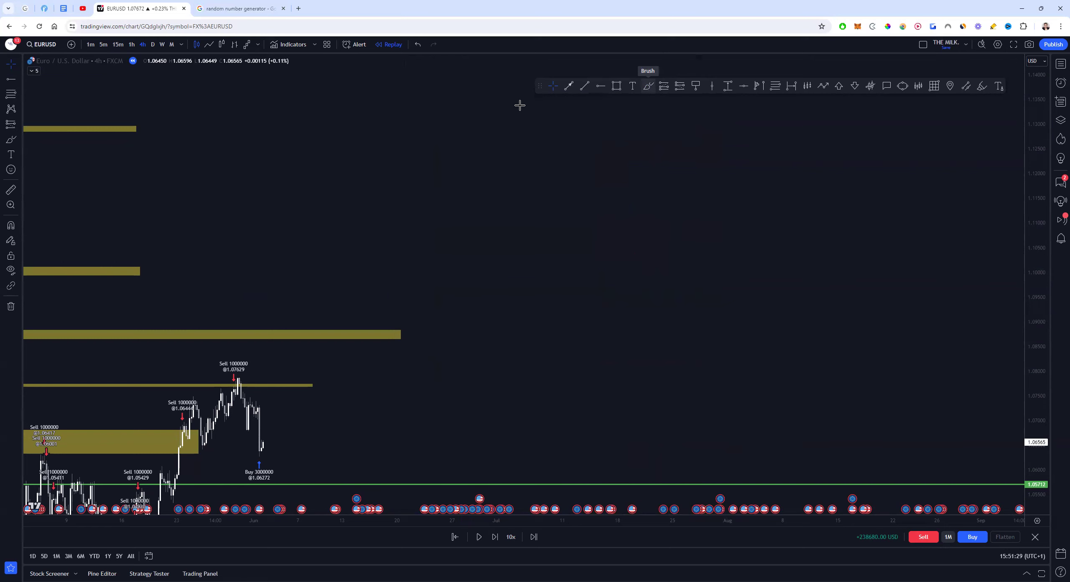
drag(260, 216, 552, 73)
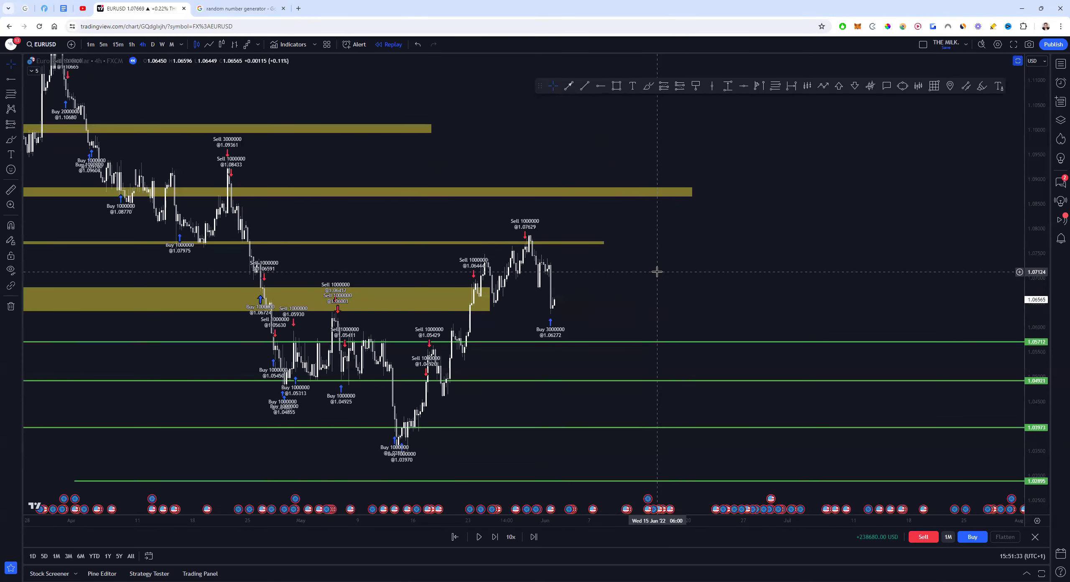
drag(750, 265, 660, 244)
drag(769, 180, 641, 210)
Step: Place a new Short Position box right of the candles and start handwriting 1% beside it
click(680, 86)
click(578, 229)
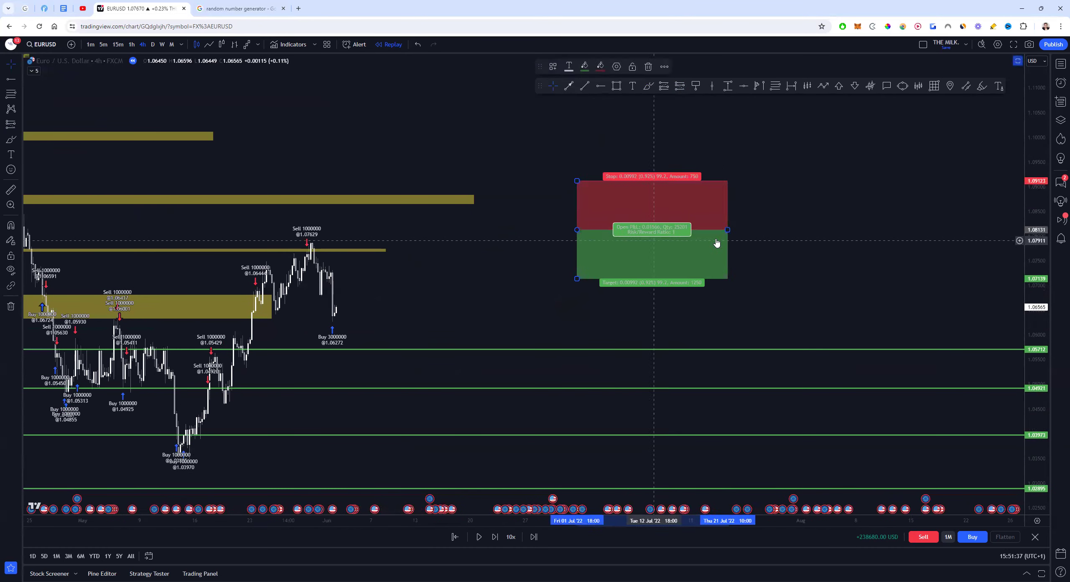
drag(720, 240, 664, 246)
click(649, 86)
mouse_move(681, 196)
mouse_down()
mouse_move(682, 224)
mouse_move(698, 214)
mouse_up()
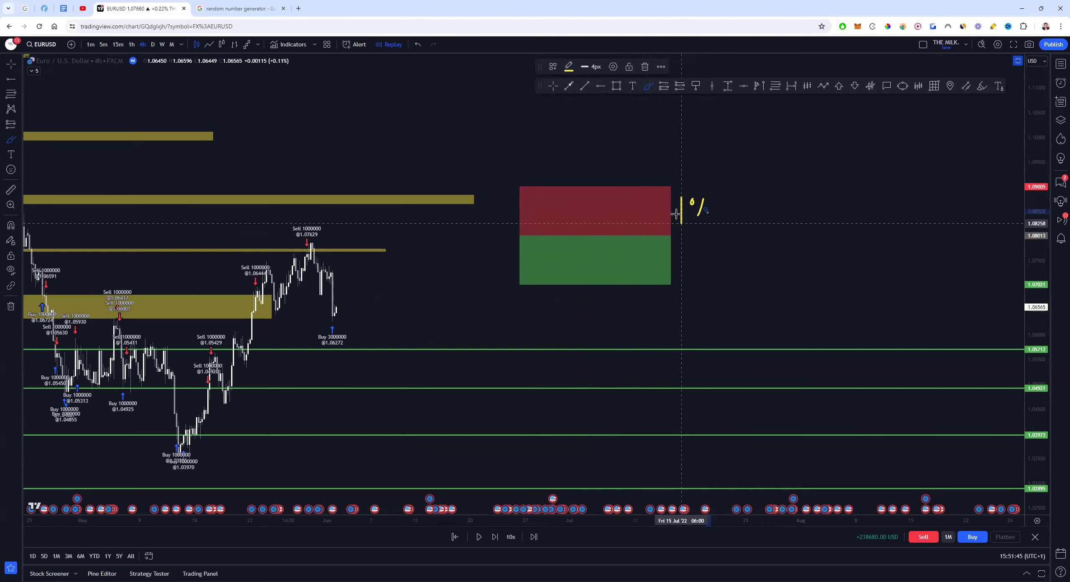
Step: Handwrite '1 Lot' under the 1% label and pan to show space above the box
mouse_move(699, 233)
mouse_down()
mouse_move(701, 256)
mouse_move(761, 230)
mouse_move(779, 236)
mouse_up()
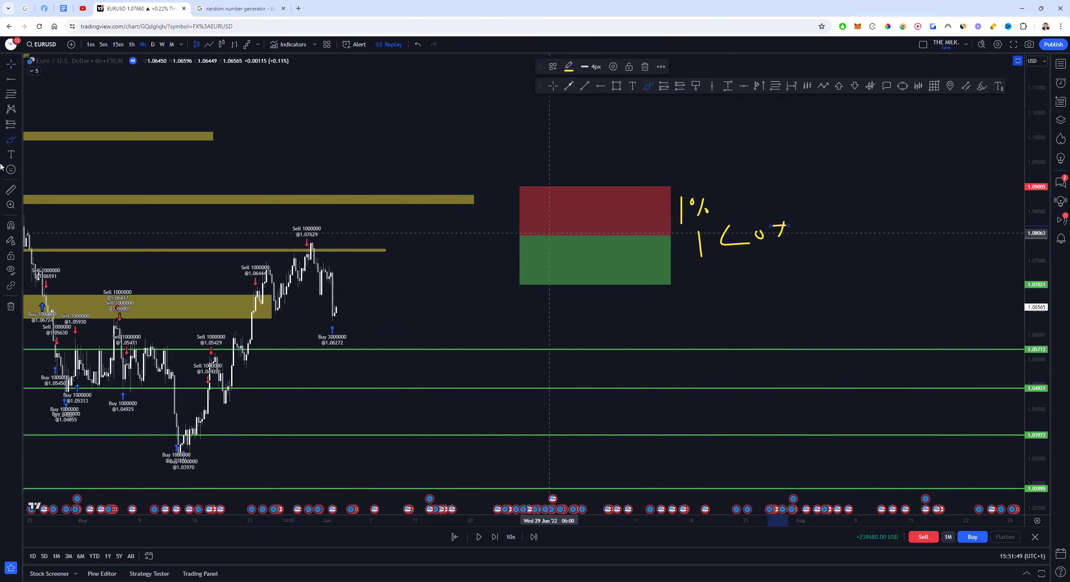
click(9, 66)
drag(511, 197, 472, 241)
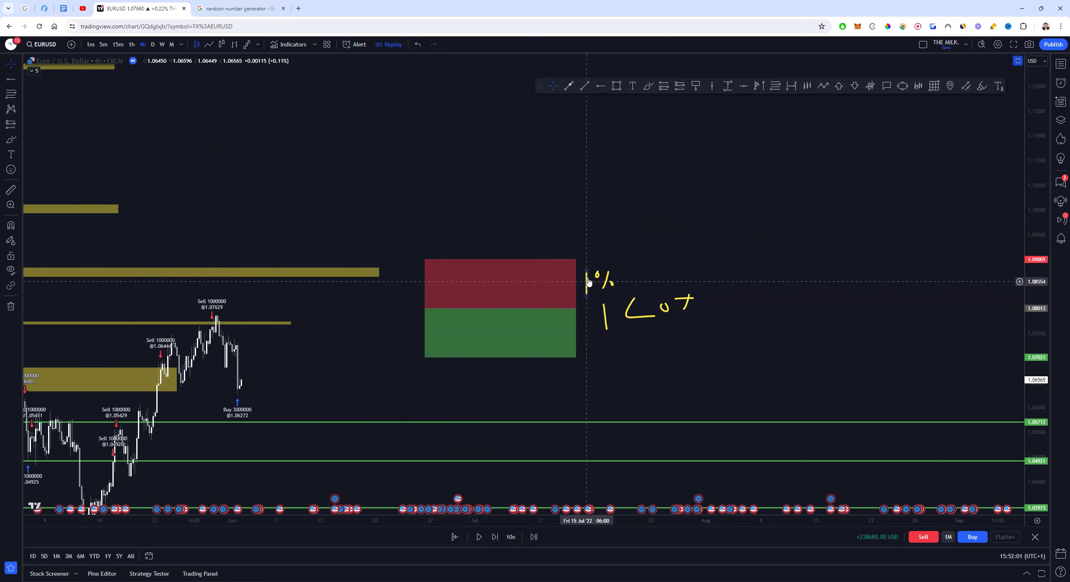
drag(606, 260, 585, 272)
drag(467, 236, 447, 250)
Step: Brush yellow ladder lines at the box's middle, its top, and two levels above it
click(648, 87)
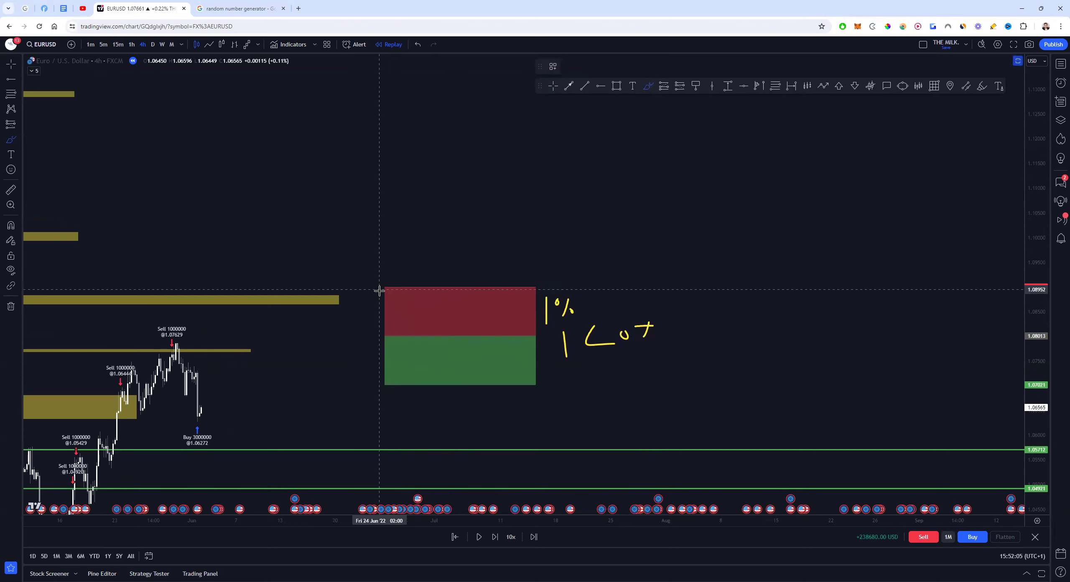
drag(374, 334, 449, 333)
drag(377, 285, 437, 283)
drag(369, 234, 432, 230)
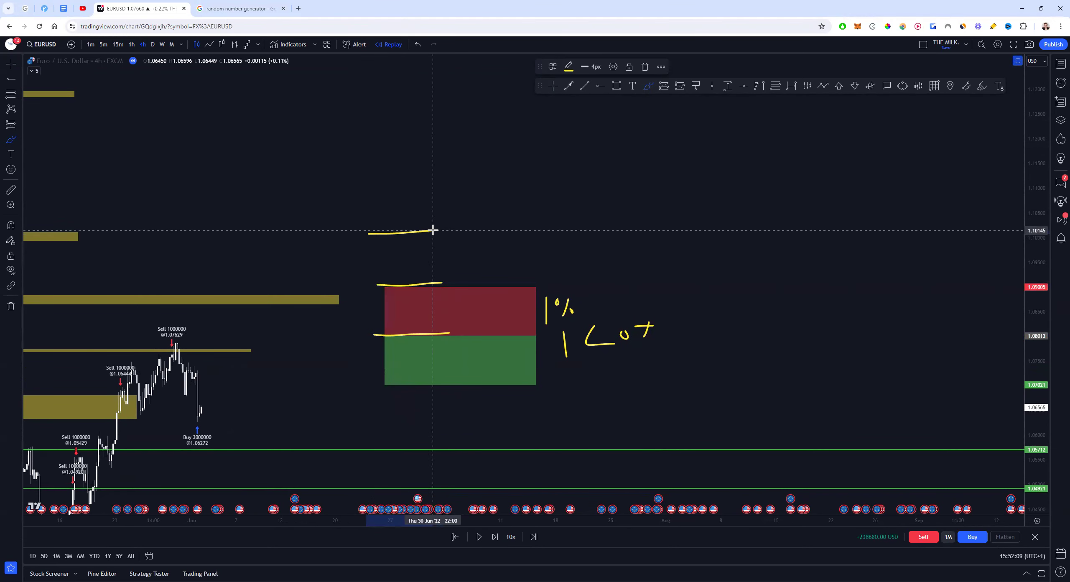
drag(362, 120, 399, 118)
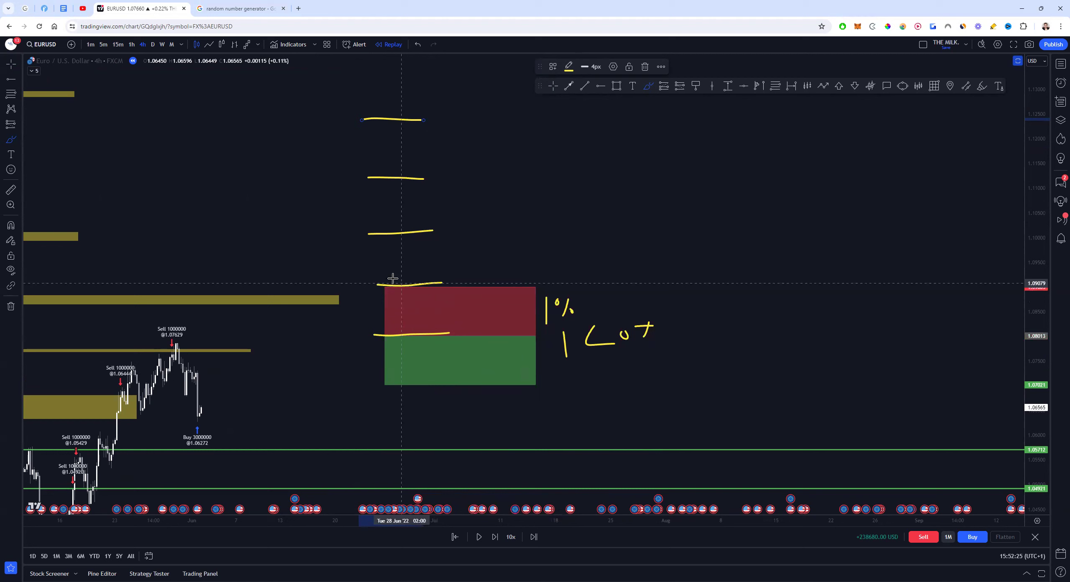
Step: Shrink a wide yellow zone into a thin line and bring earlier candles into view
click(10, 63)
drag(338, 295, 227, 304)
drag(363, 327, 560, 317)
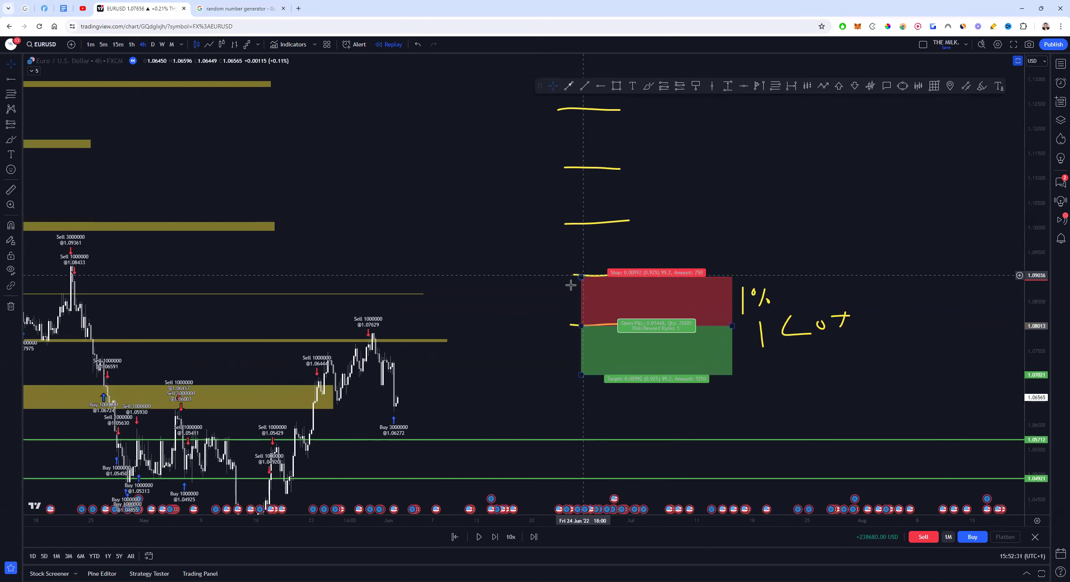
Step: Handwrite 1% left of the box's top line and 3% beside the line above
click(681, 143)
click(648, 86)
mouse_move(531, 270)
mouse_down()
mouse_move(528, 290)
mouse_move(538, 273)
mouse_move(549, 284)
mouse_up()
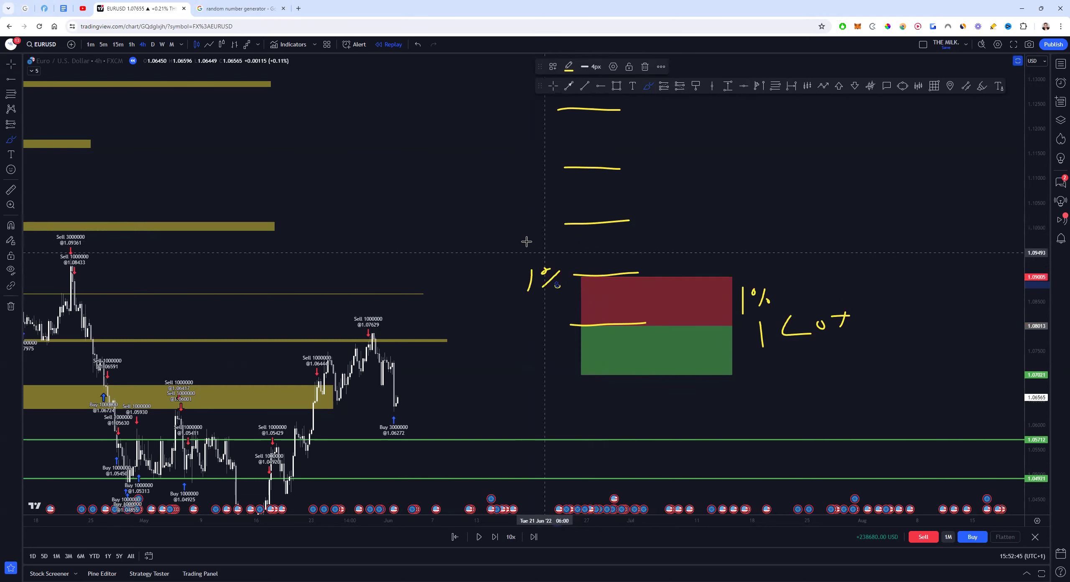
mouse_move(502, 217)
mouse_down()
mouse_move(505, 240)
mouse_move(521, 220)
mouse_move(526, 238)
mouse_up()
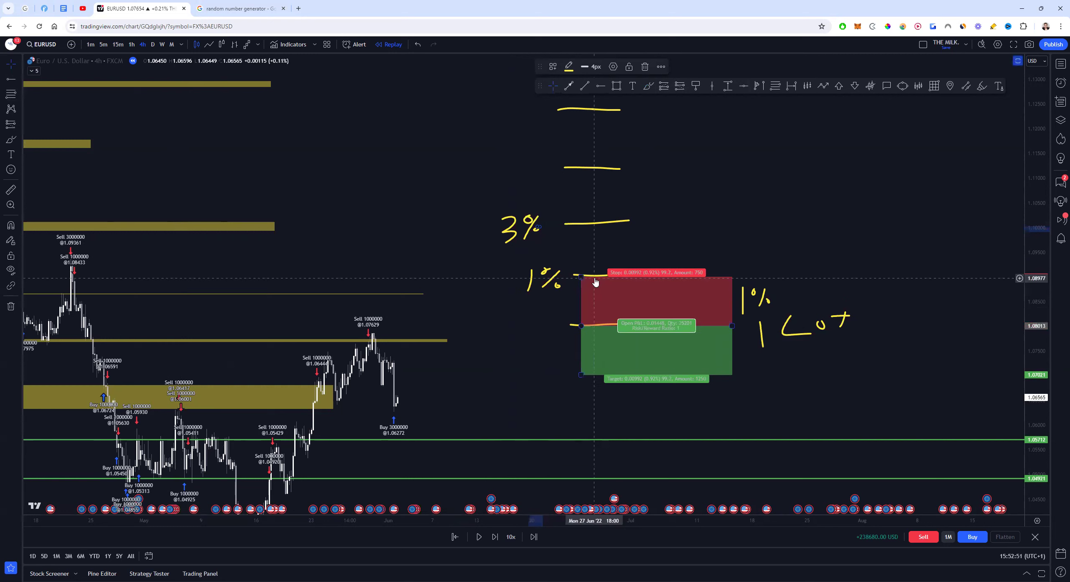
Step: Raise the box's stop level to 1.09248 and narrow the risk/reward box horizontally
drag(581, 278, 586, 264)
drag(582, 224, 582, 223)
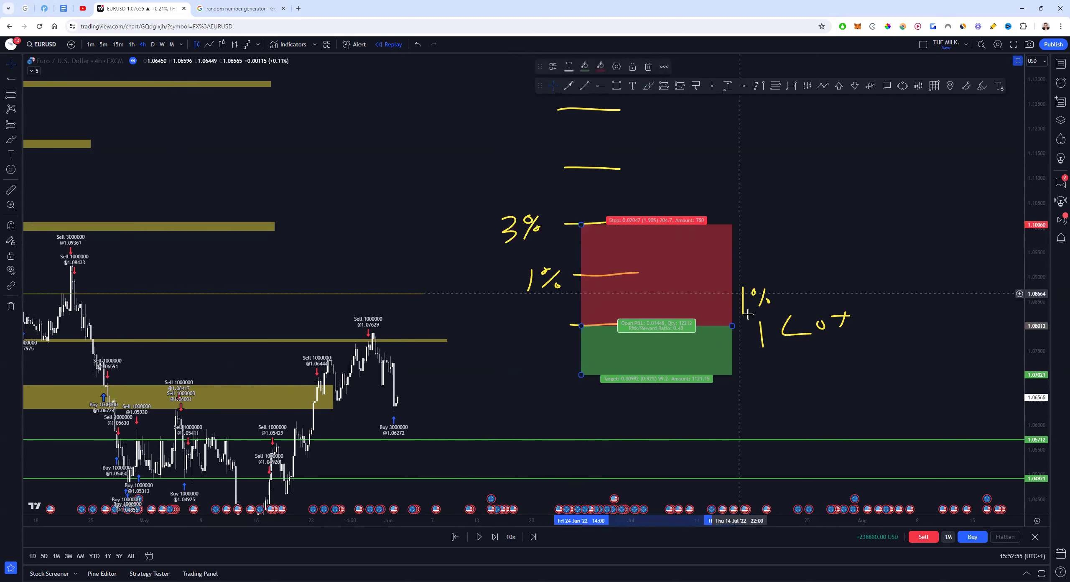
drag(732, 326, 624, 325)
Step: Handwrite 2% after the 3% line's right end and return to the crosshair
click(647, 86)
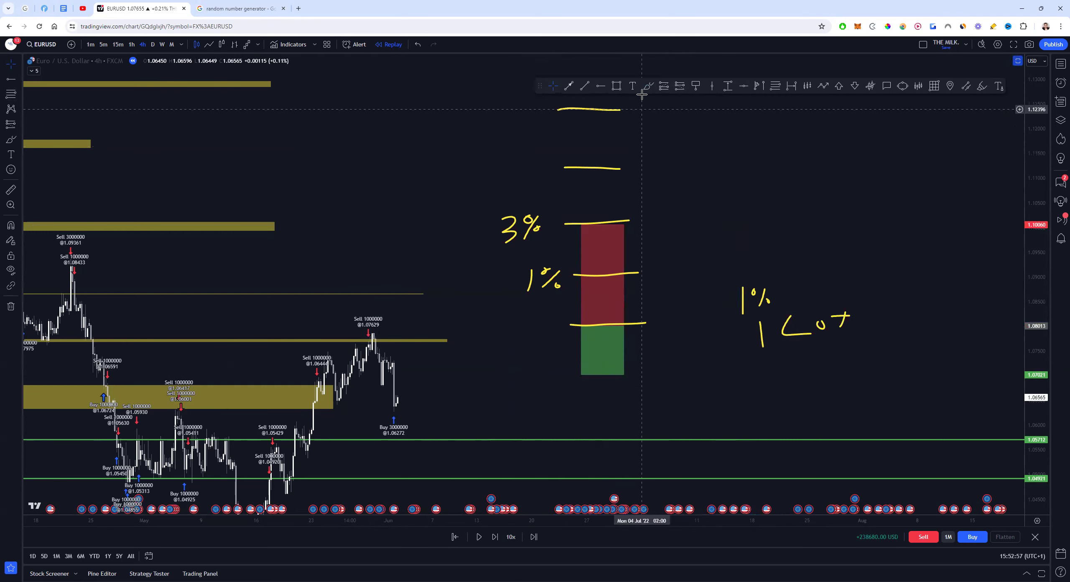
mouse_move(641, 212)
mouse_down()
mouse_move(656, 227)
mouse_move(665, 210)
mouse_move(678, 218)
mouse_up()
key(Escape)
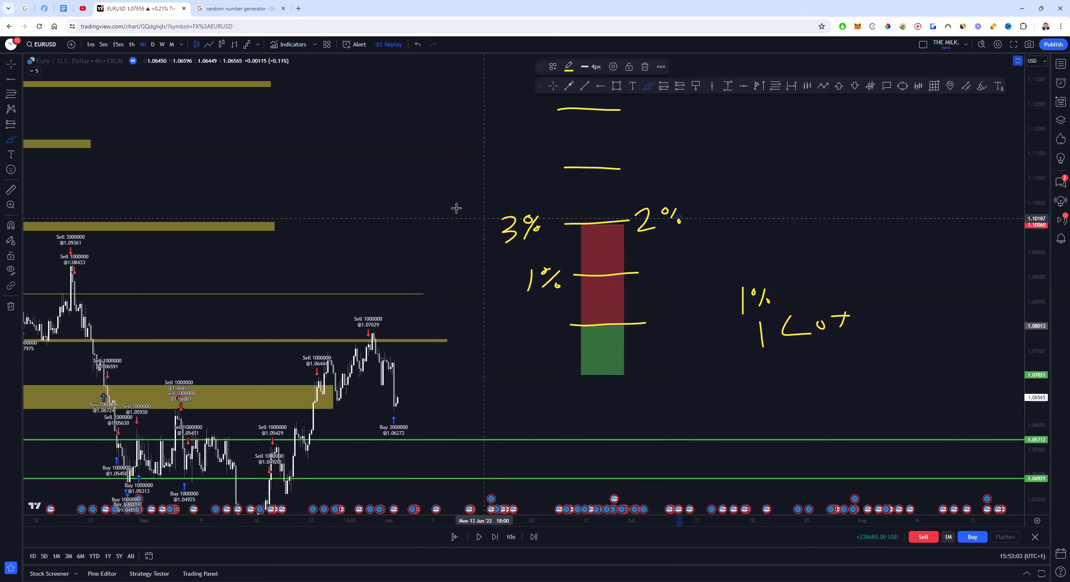
mouse_move(330, 165)
mouse_down()
mouse_move(479, 207)
mouse_move(429, 225)
mouse_move(435, 246)
mouse_up()
scroll(478, 207, up, 4)
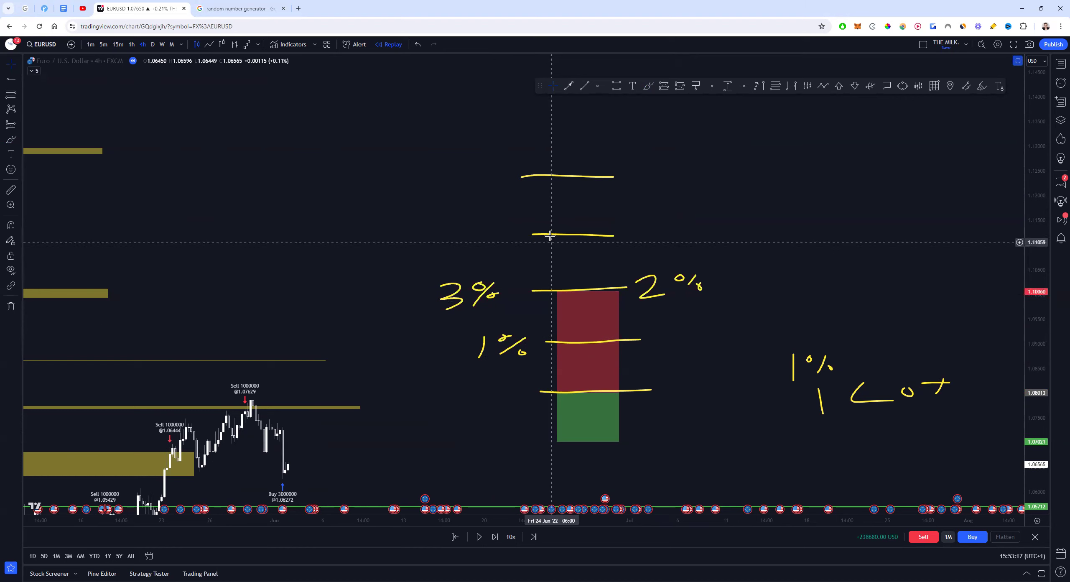
Step: Handwrite 6% left of the second-from-top line and 3% to its right
click(560, 325)
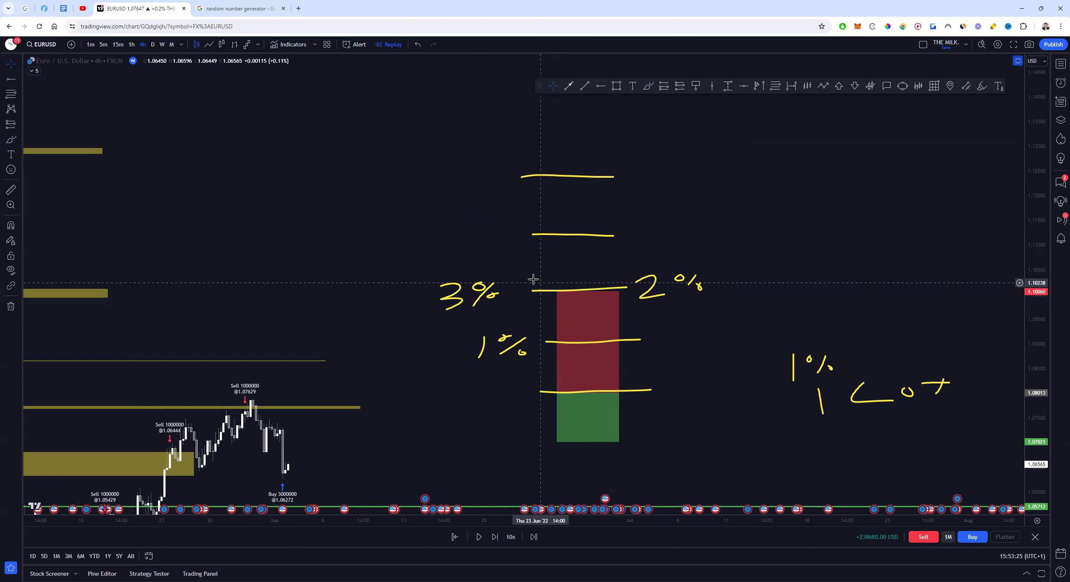
click(649, 87)
mouse_move(465, 217)
mouse_down()
mouse_move(438, 239)
mouse_move(485, 222)
mouse_move(482, 243)
mouse_up()
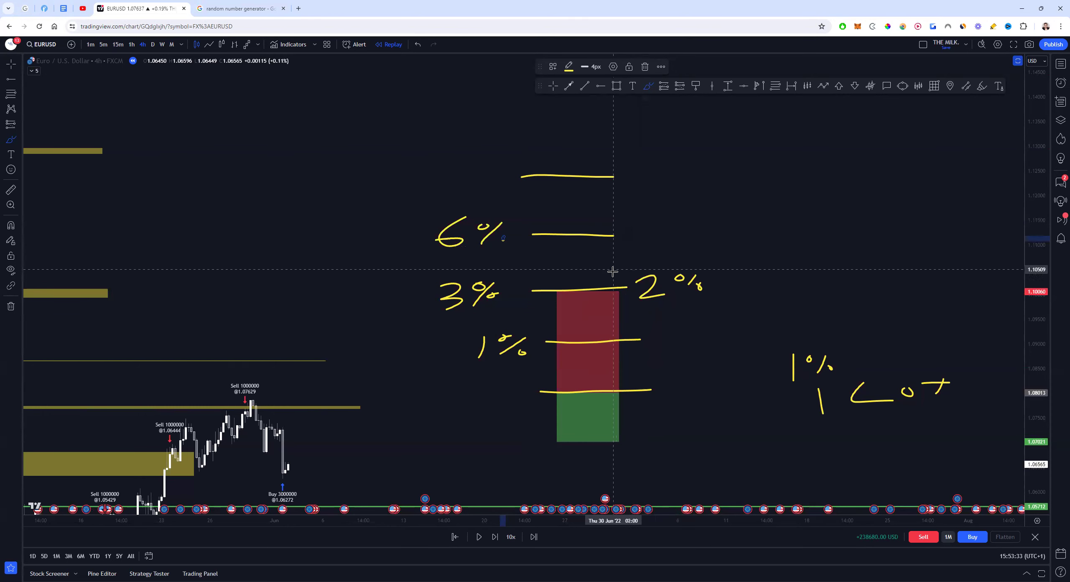
mouse_move(629, 223)
mouse_down()
mouse_move(631, 241)
mouse_move(667, 221)
mouse_move(679, 239)
mouse_up()
drag(690, 229, 689, 230)
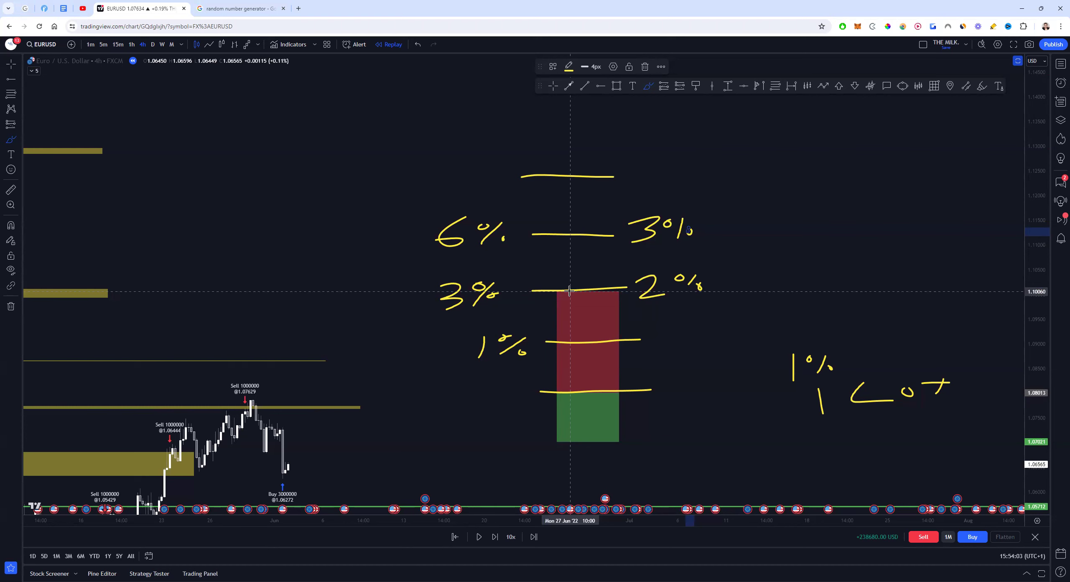
Step: Handwrite 10% left of the top line and 4% to its right, then return to the crosshair
mouse_move(447, 164)
mouse_down()
mouse_move(443, 200)
mouse_move(475, 169)
mouse_move(485, 169)
mouse_move(487, 193)
mouse_move(498, 182)
mouse_up()
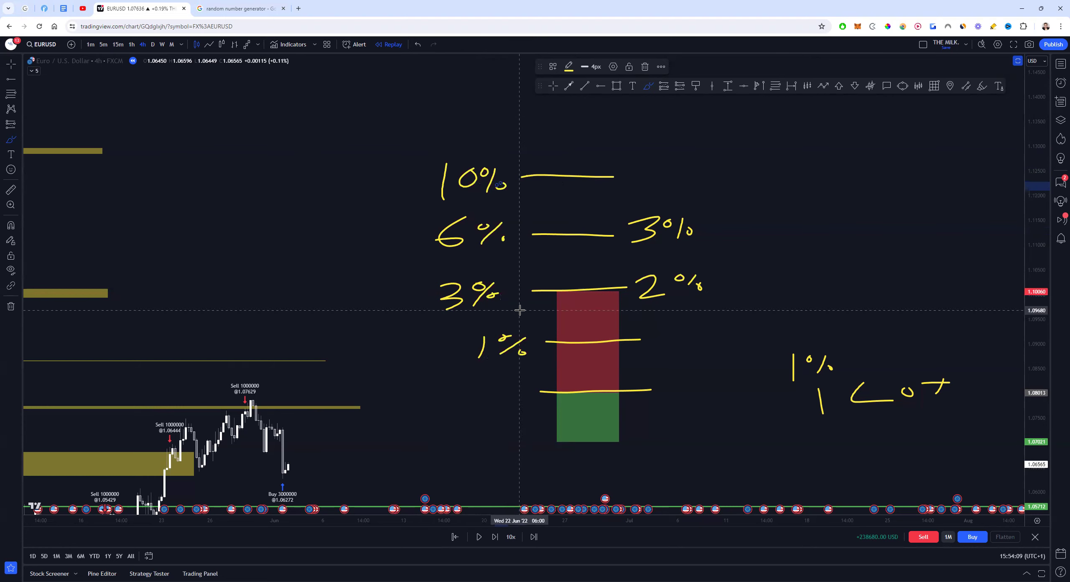
mouse_move(632, 163)
mouse_down()
mouse_move(622, 188)
mouse_move(660, 182)
mouse_move(635, 191)
mouse_up()
mouse_move(668, 159)
mouse_down()
mouse_move(676, 190)
mouse_move(697, 177)
mouse_up()
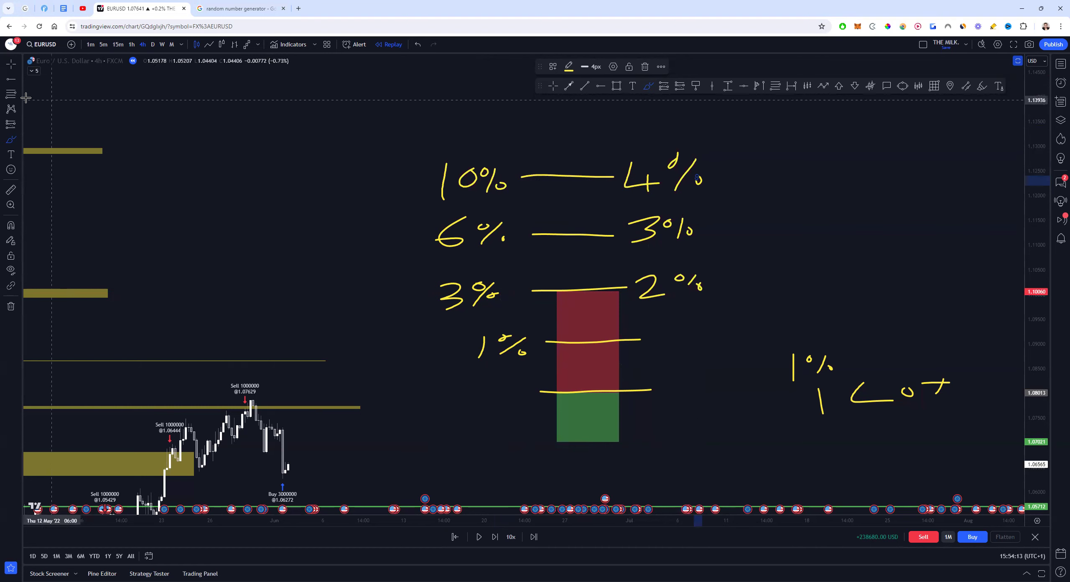
click(12, 64)
drag(320, 282, 322, 252)
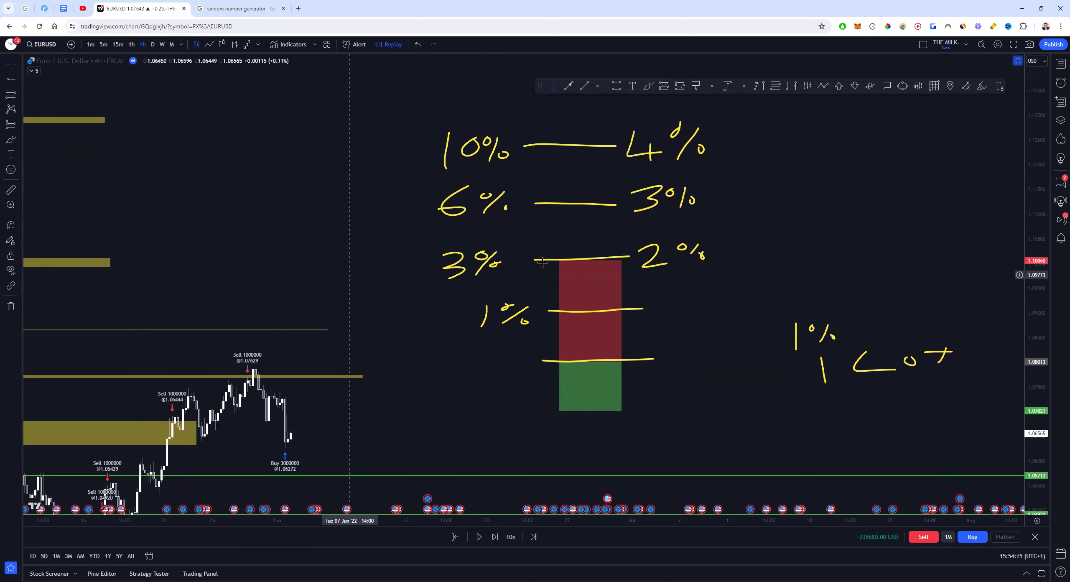
drag(725, 358, 732, 385)
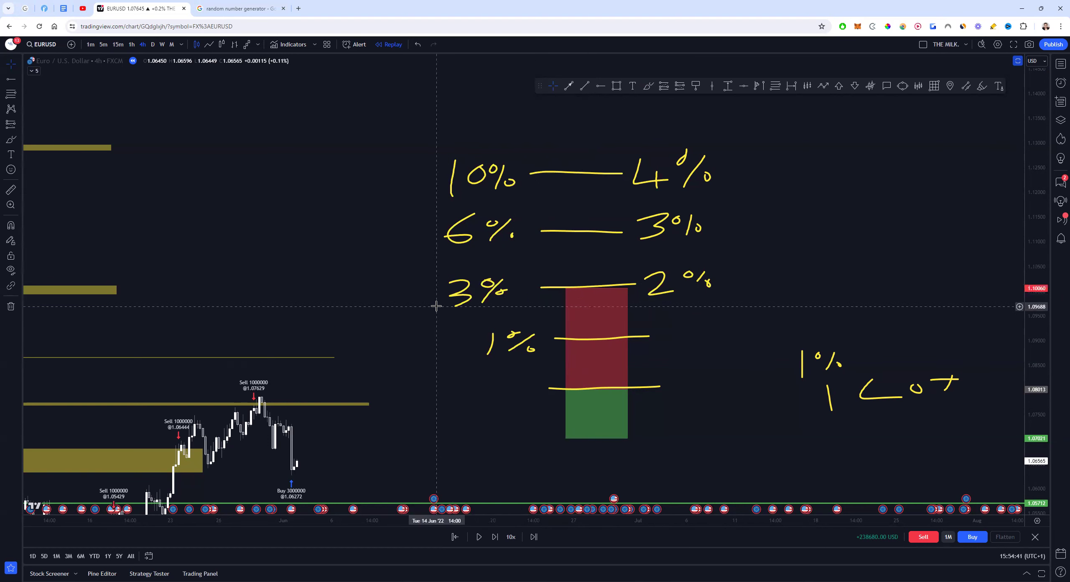
Step: Zoom the time axis out and pan to reveal months of older EURUSD candles
scroll(436, 308, down, 1)
drag(485, 321, 735, 147)
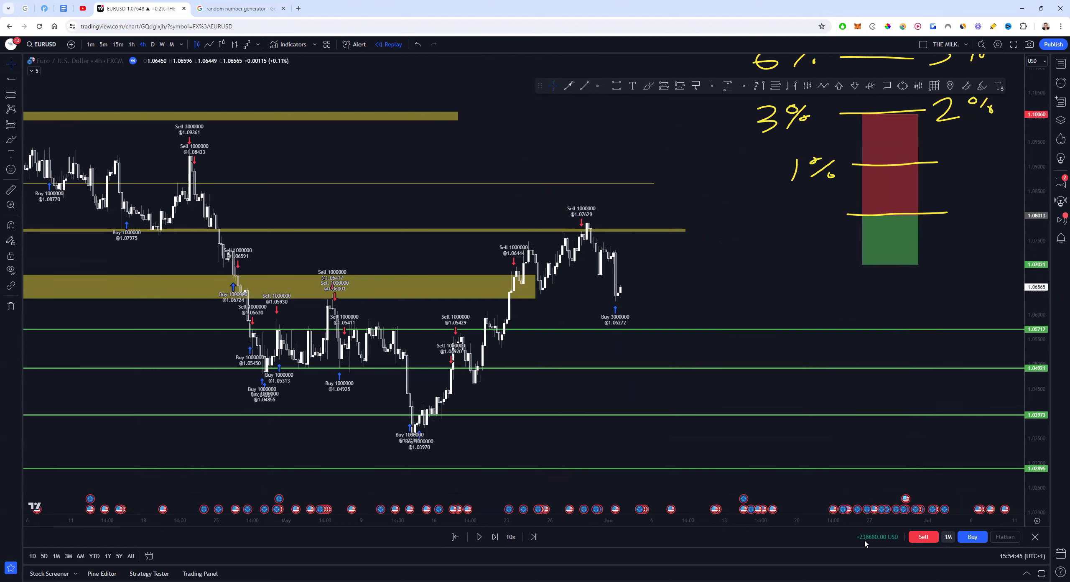
scroll(612, 404, down, 1)
scroll(613, 393, down, 6)
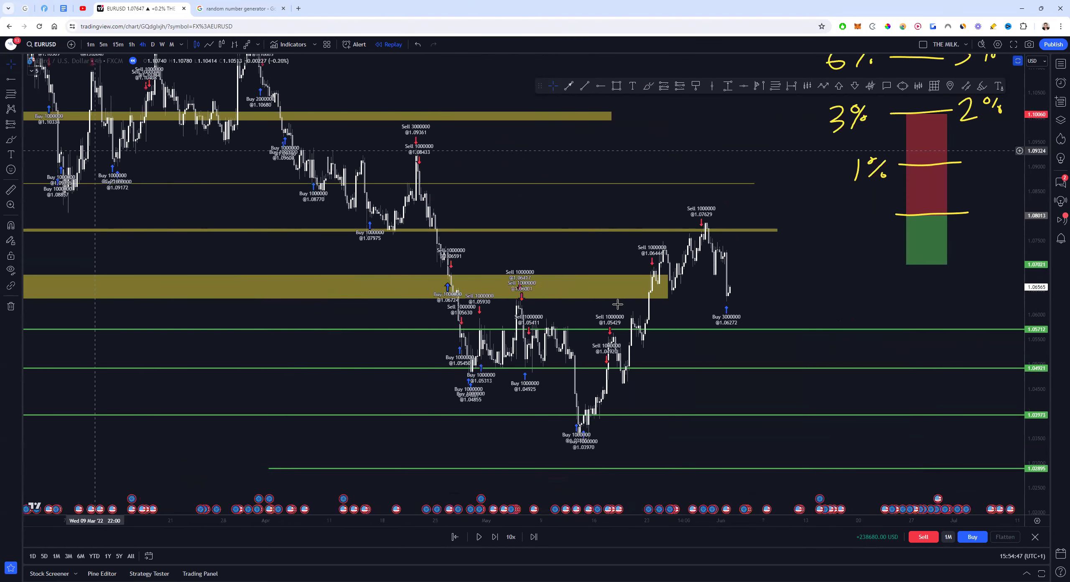
drag(705, 177, 718, 361)
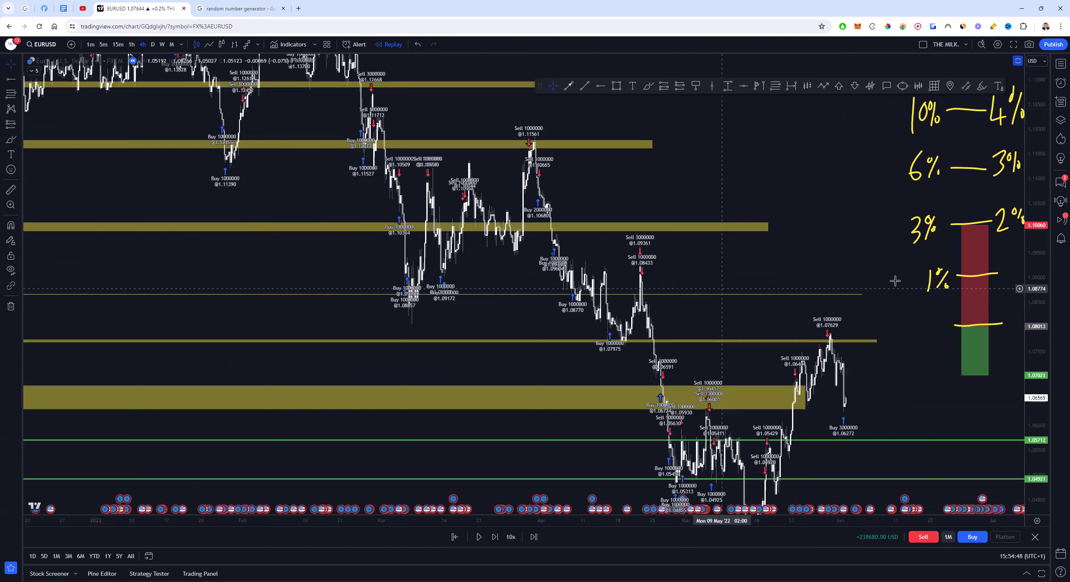
scroll(819, 234, down, 3)
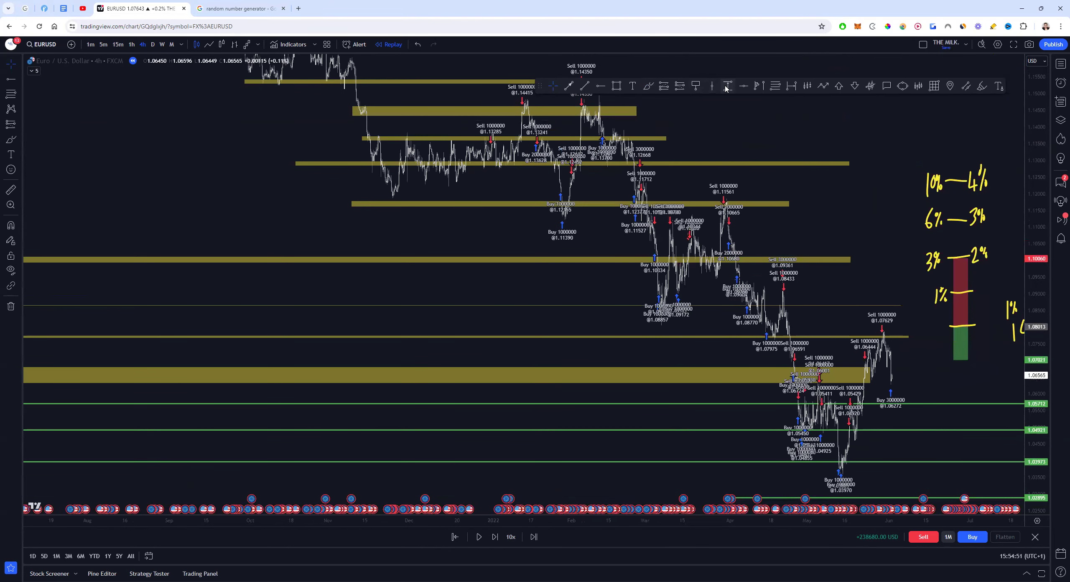
Step: Measure a date and price range from late December to early June, delete it, and zoom back in slightly
click(792, 86)
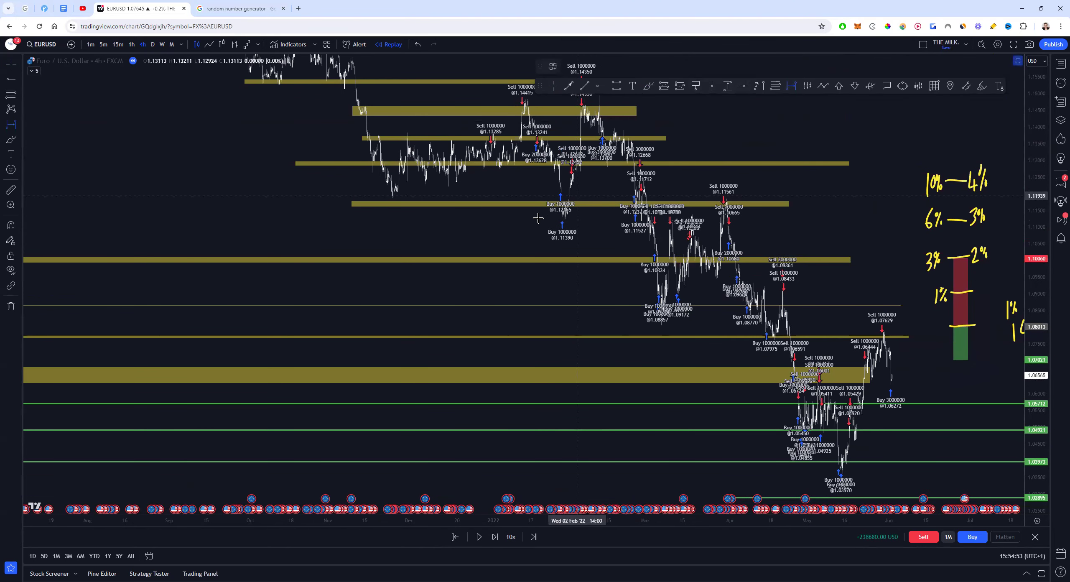
click(490, 271)
click(897, 381)
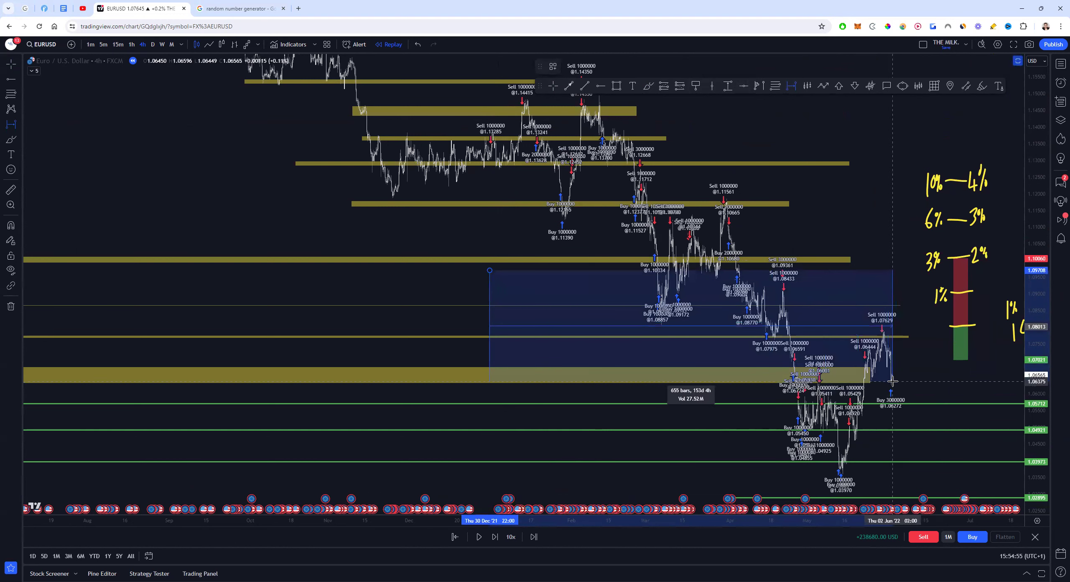
click(892, 381)
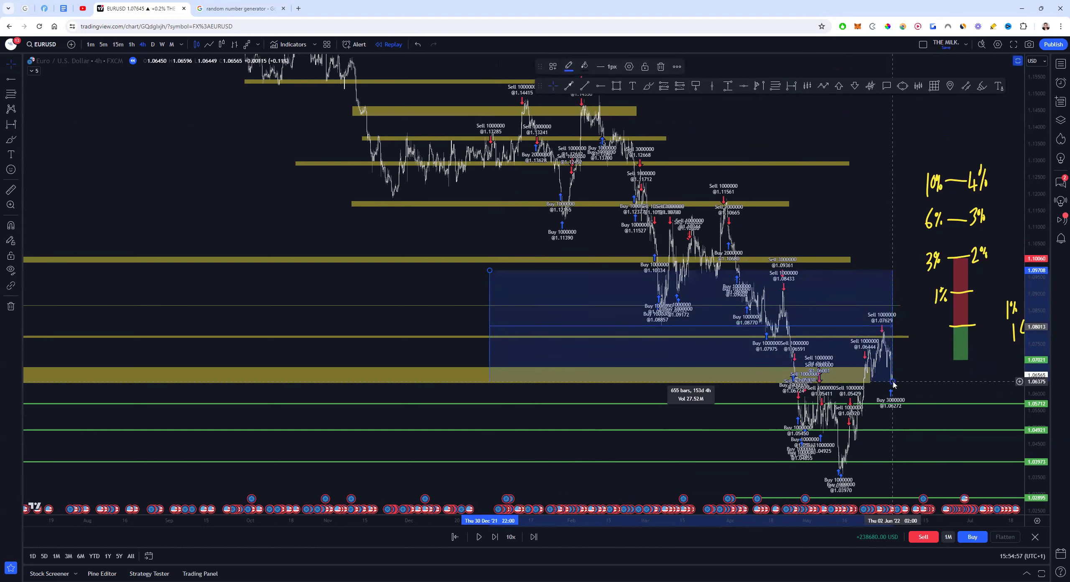
key(Delete)
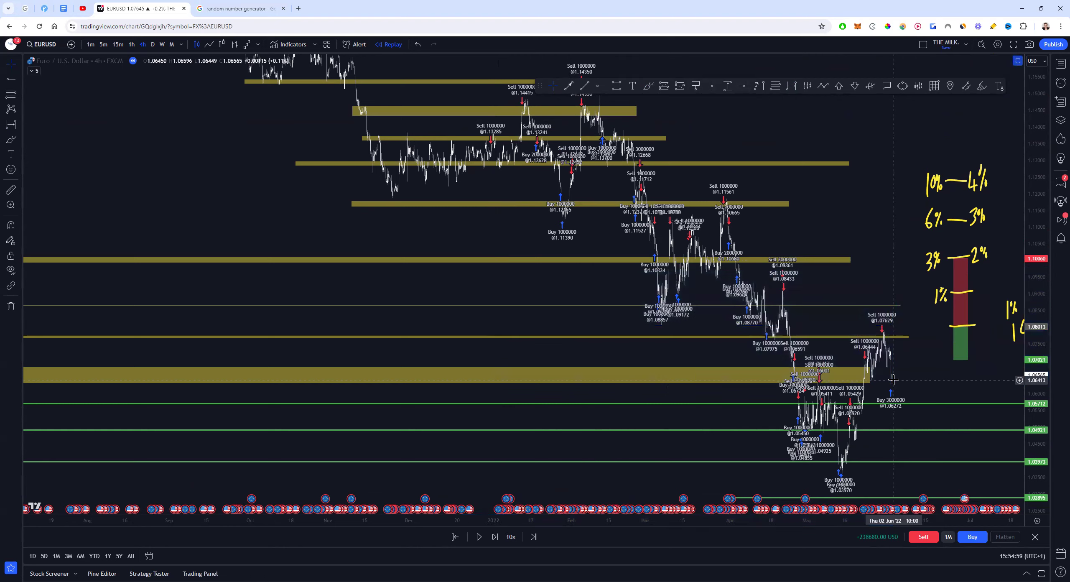
scroll(833, 234, up, 3)
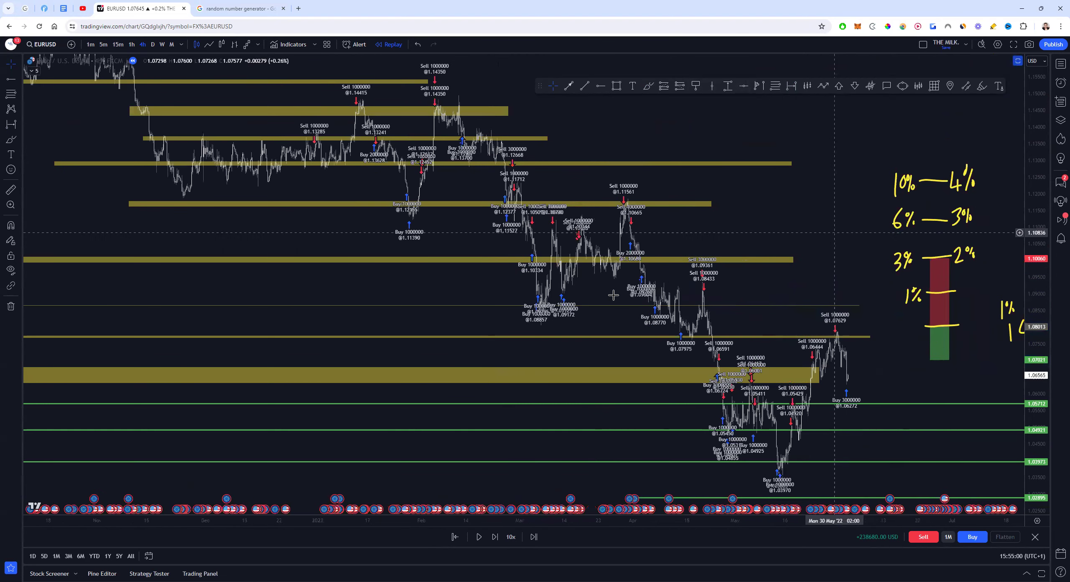
scroll(614, 296, up, 2)
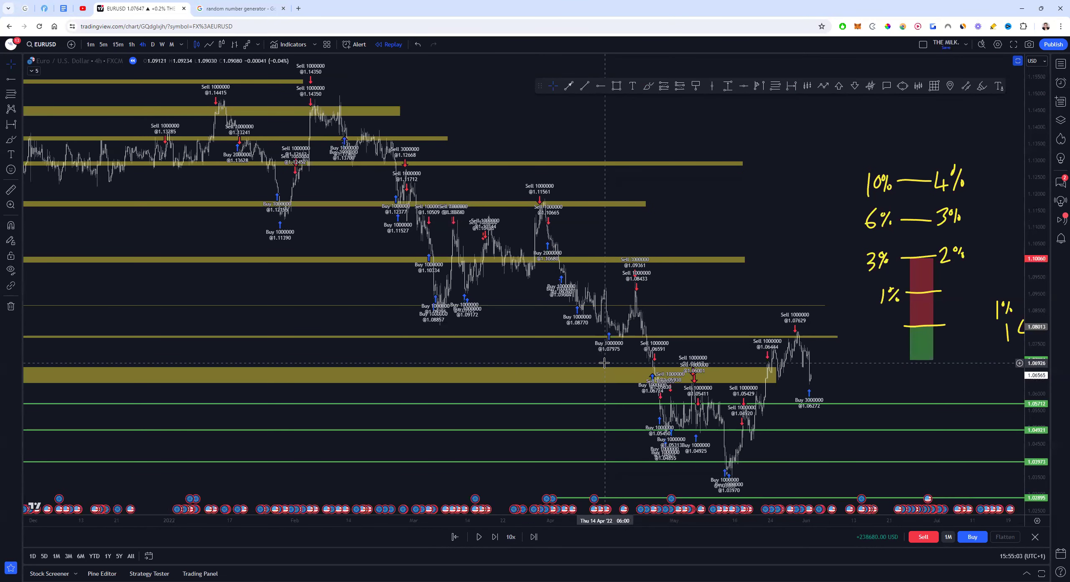